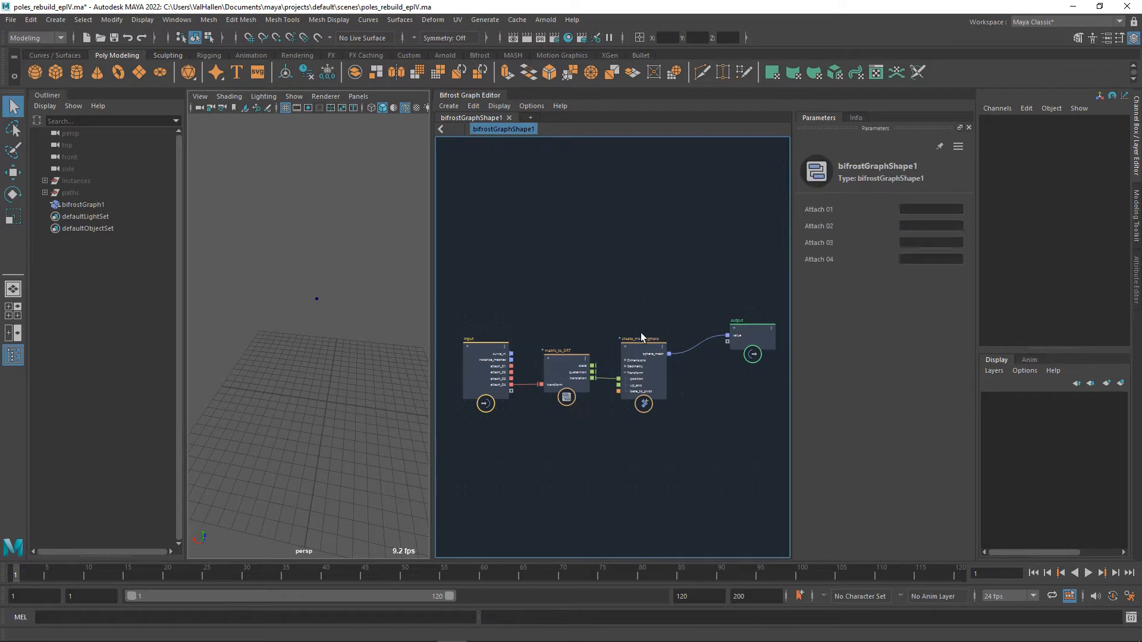
# Undo the latest graph changes, back through the deletion of the get_from_array node.
pyautogui.scroll(-2, 619, 318)
pyautogui.keyDown('alt'); pyautogui.moveTo(603, 321); pyautogui.dragTo(613, 300, button='middle'); pyautogui.keyUp('alt')
pyautogui.scroll(2, 597, 312)
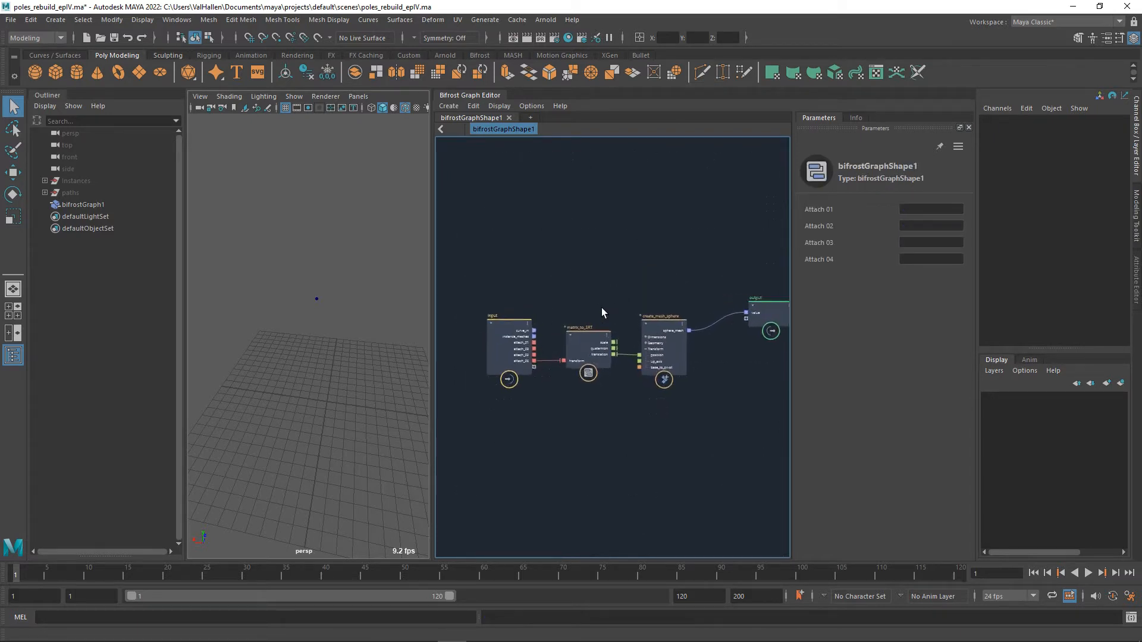
pyautogui.moveTo(512, 351); pyautogui.dragTo(501, 318)
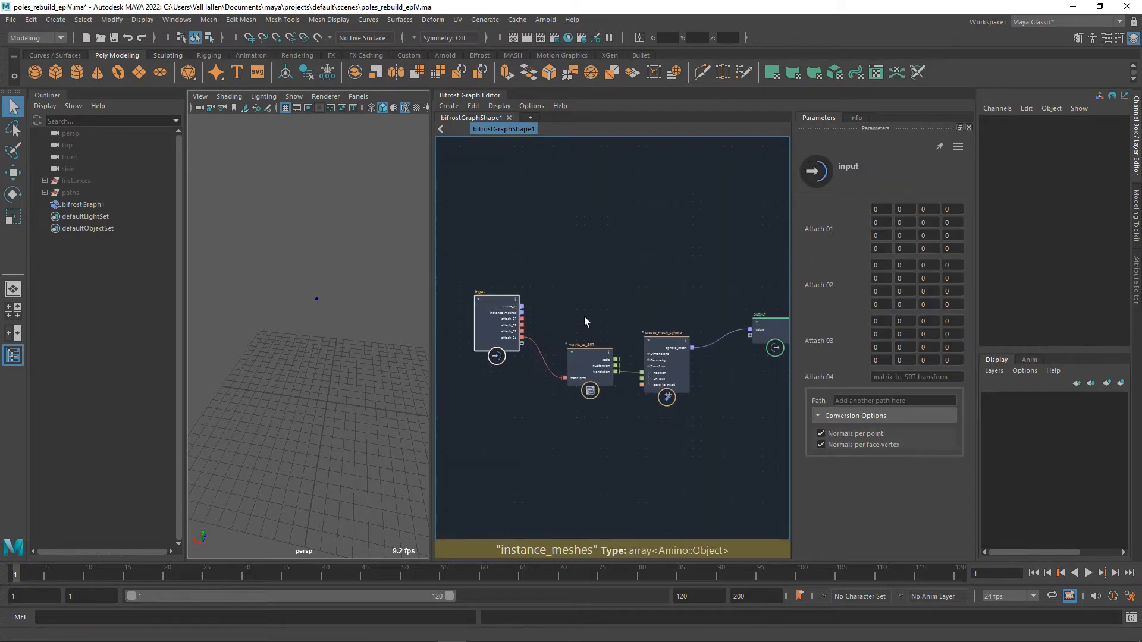
pyautogui.hotkey('ctrl', 'z')
pyautogui.hotkey('ctrl', 'z')
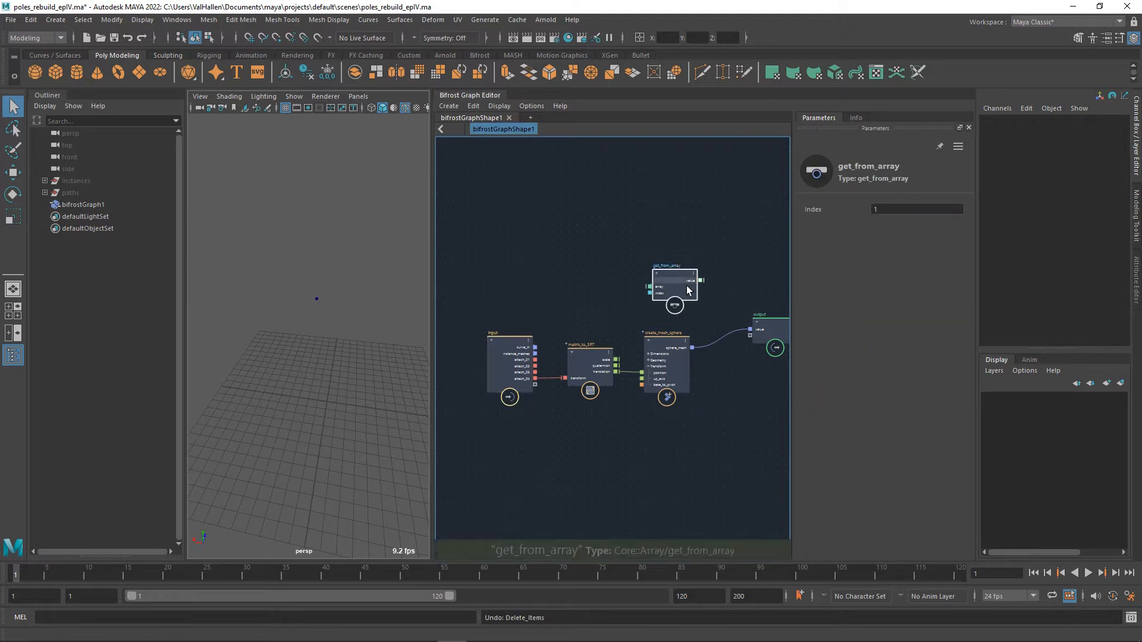
# Rearrange the graph with get_from_array and input higher up, and matrix_to_SRT, create_mesh_sphere and output lower down.
pyautogui.moveTo(686, 285); pyautogui.dragTo(622, 249)
pyautogui.moveTo(524, 351); pyautogui.dragTo(508, 266)
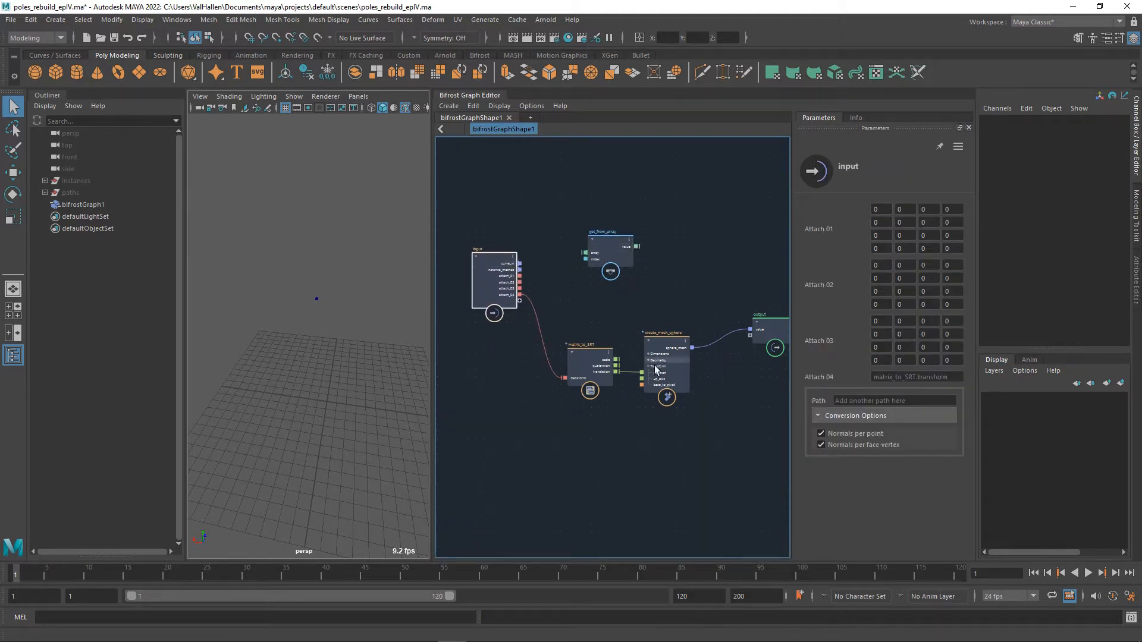
pyautogui.moveTo(560, 314); pyautogui.dragTo(711, 446)
pyautogui.moveTo(675, 383); pyautogui.dragTo(668, 457)
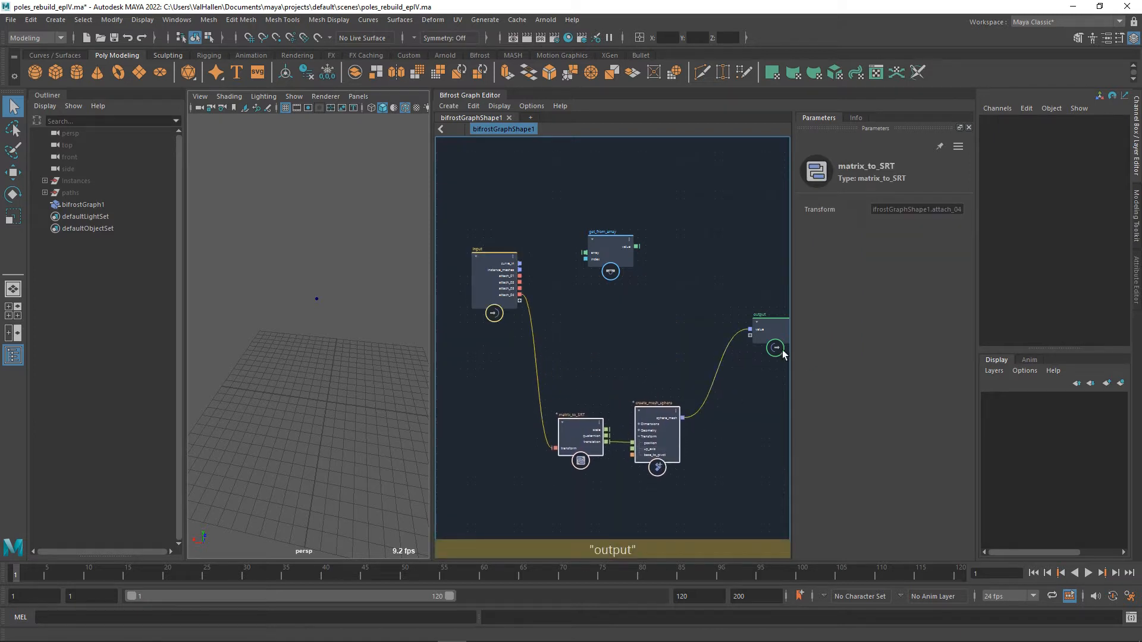
pyautogui.moveTo(770, 327); pyautogui.dragTo(760, 415)
pyautogui.keyDown('alt'); pyautogui.moveTo(670, 304); pyautogui.dragTo(681, 349, button='middle'); pyautogui.keyUp('alt')
pyautogui.moveTo(634, 300); pyautogui.dragTo(634, 242)
# Add a create_instances node to the graph.
pyautogui.press('Tab')
pyautogui.write('create')
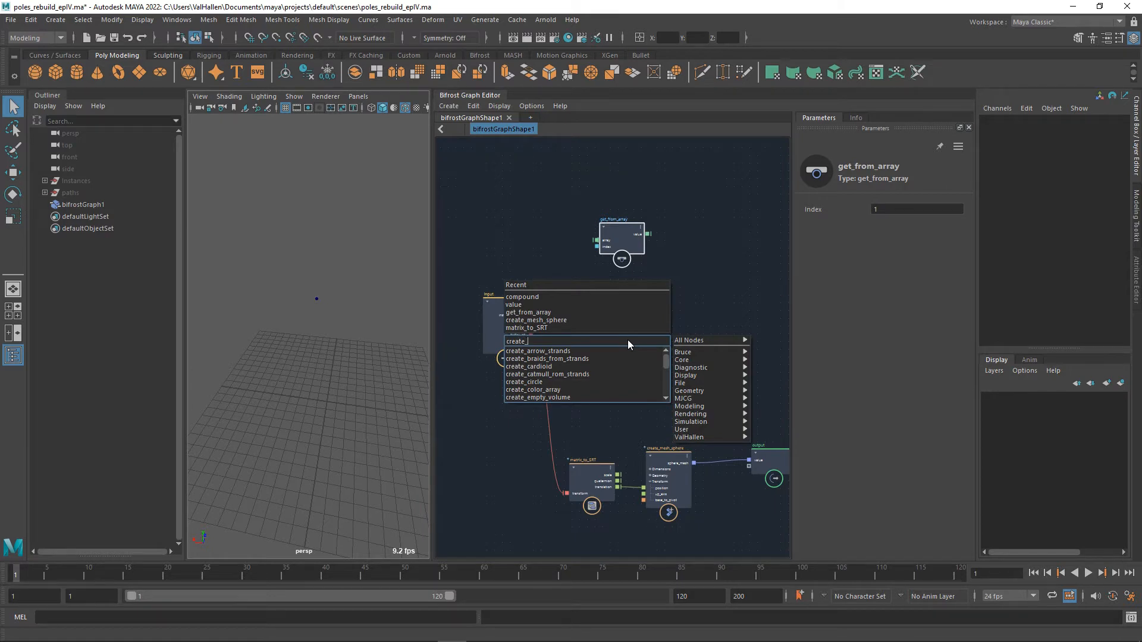
pyautogui.write('_instances')
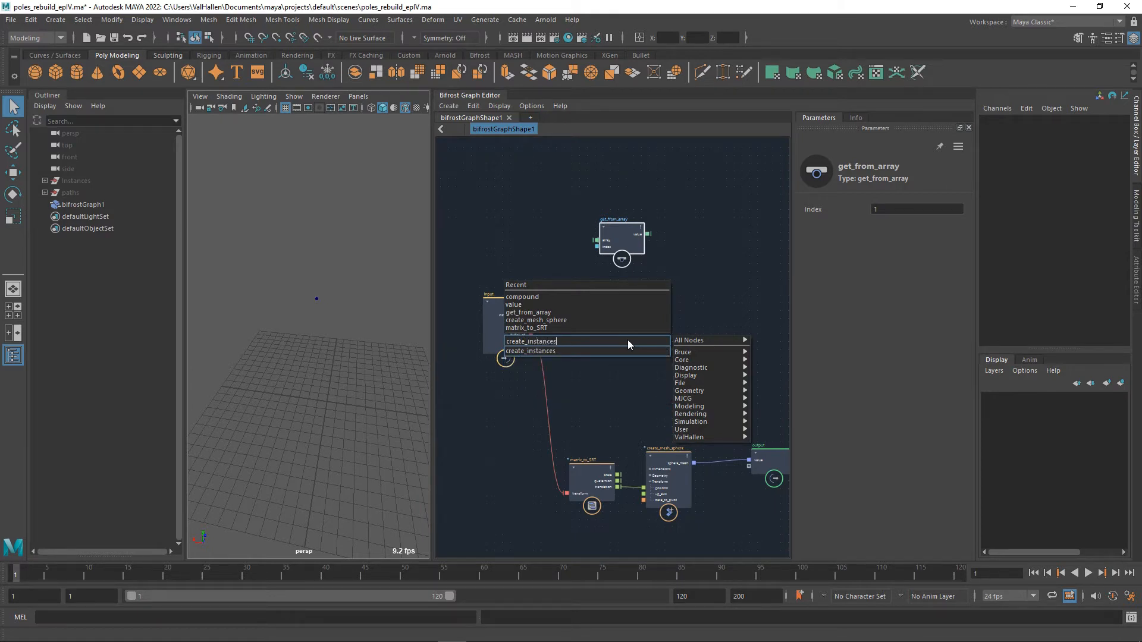
pyautogui.click(578, 352)
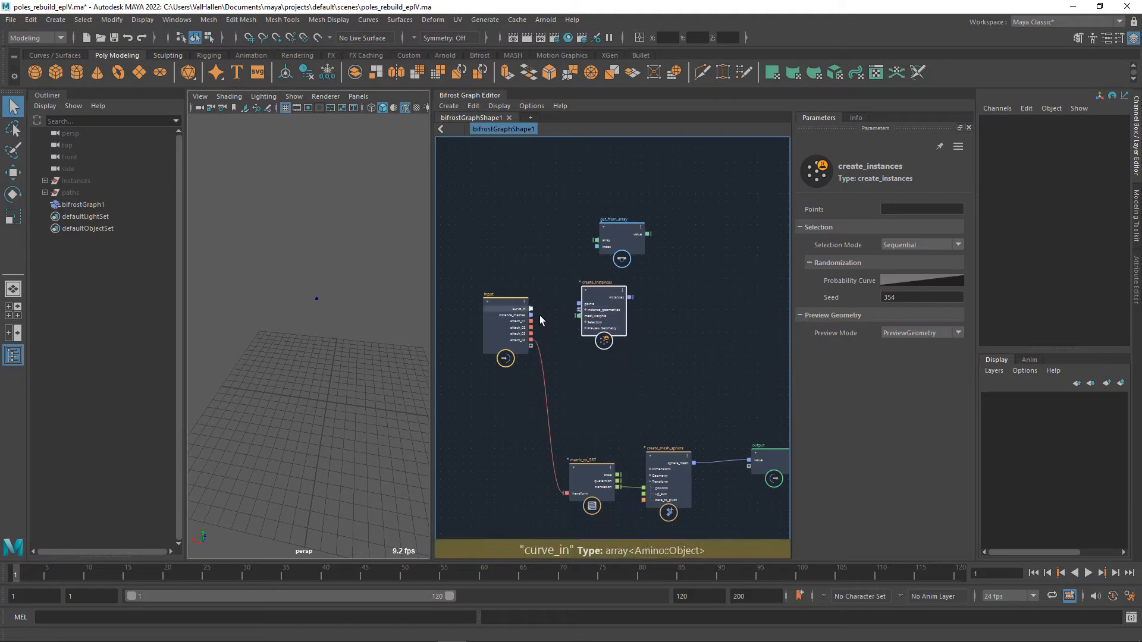
# Wire curve_in through get_from_array into the points of create_instances, and add an input node feeding the array's index.
pyautogui.moveTo(531, 308); pyautogui.dragTo(663, 308)
pyautogui.moveTo(609, 280); pyautogui.dragTo(512, 266)
pyautogui.write('input')
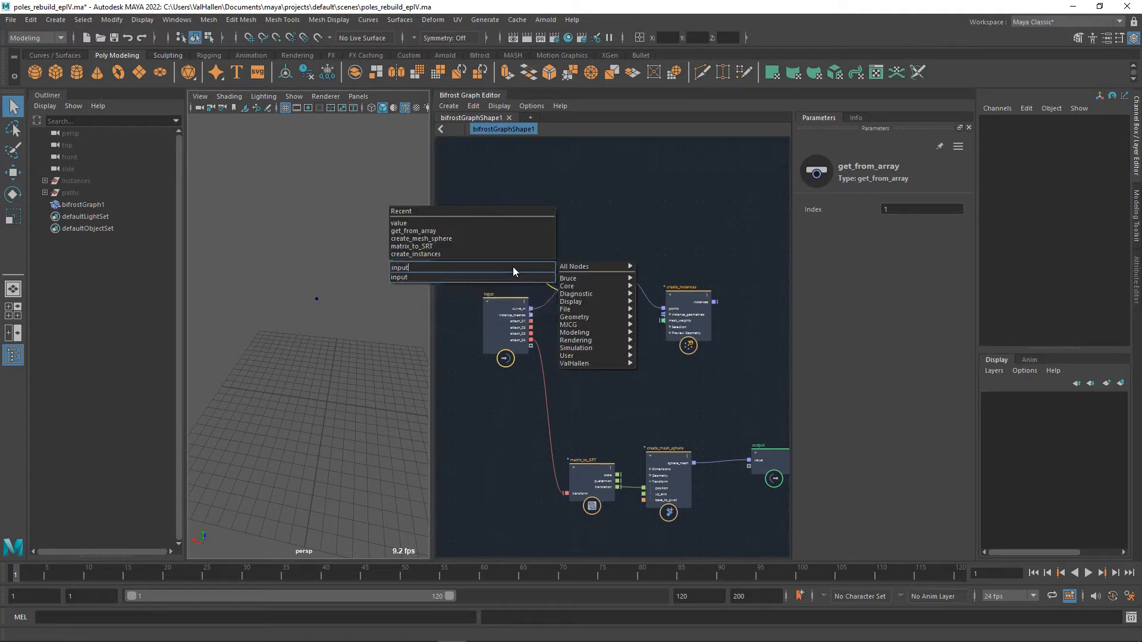
pyautogui.press('Return')
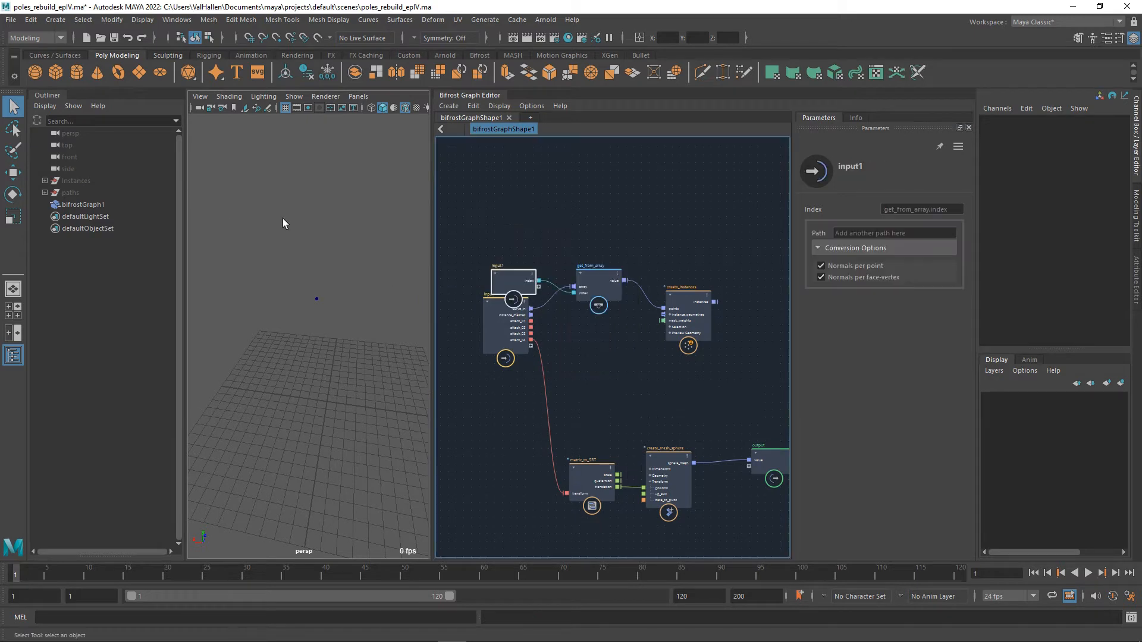
# Separate the new input node, rename its index port to curve_selection, and align create_instances with get_from_array.
pyautogui.moveTo(515, 286); pyautogui.dragTo(505, 262)
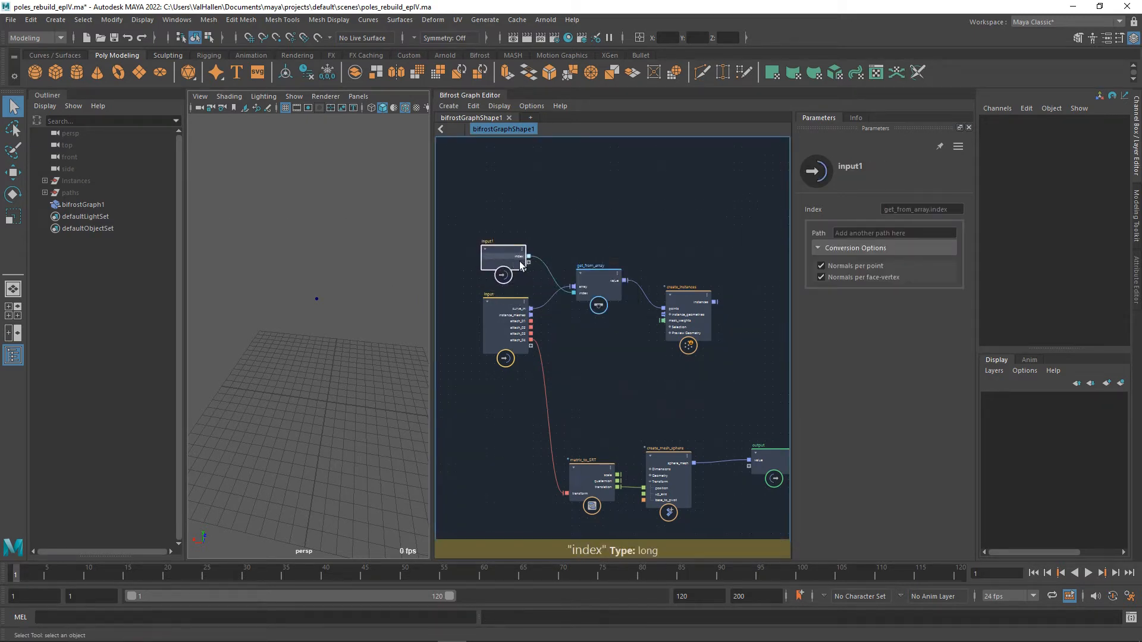
pyautogui.rightClick(520, 261)
pyautogui.click(556, 262)
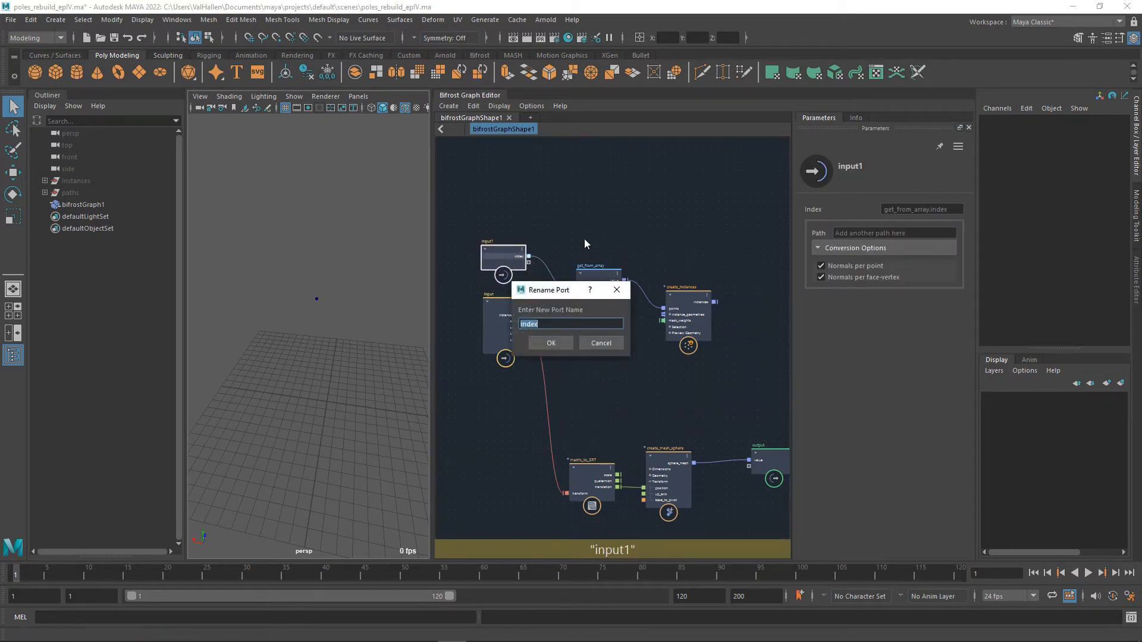
pyautogui.write('curve')
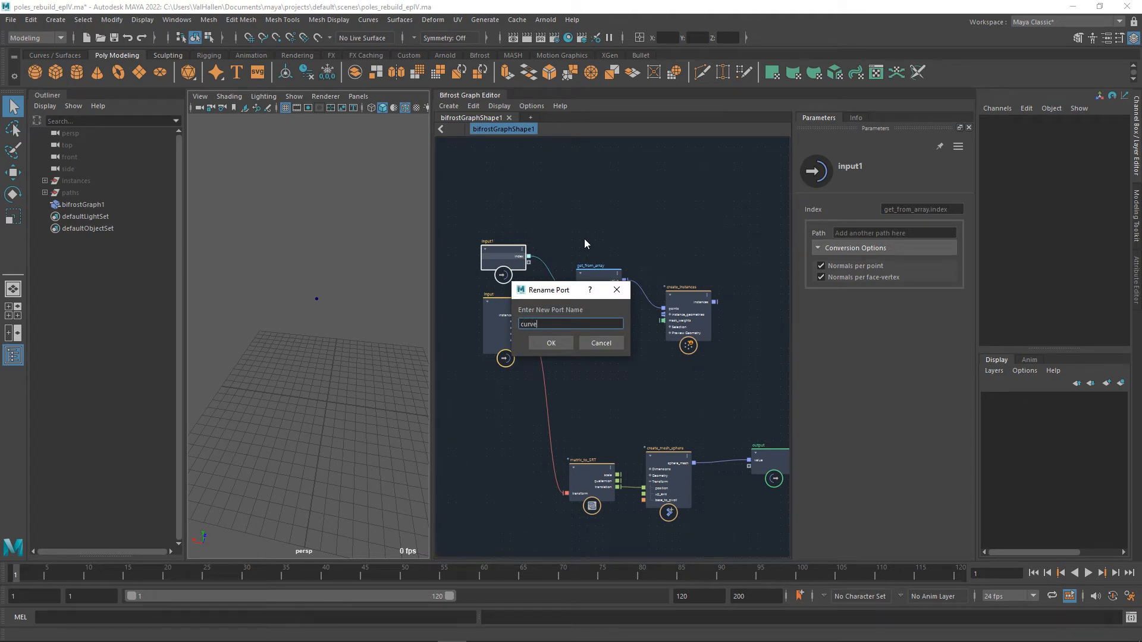
pyautogui.write('_selection')
pyautogui.press('Return')
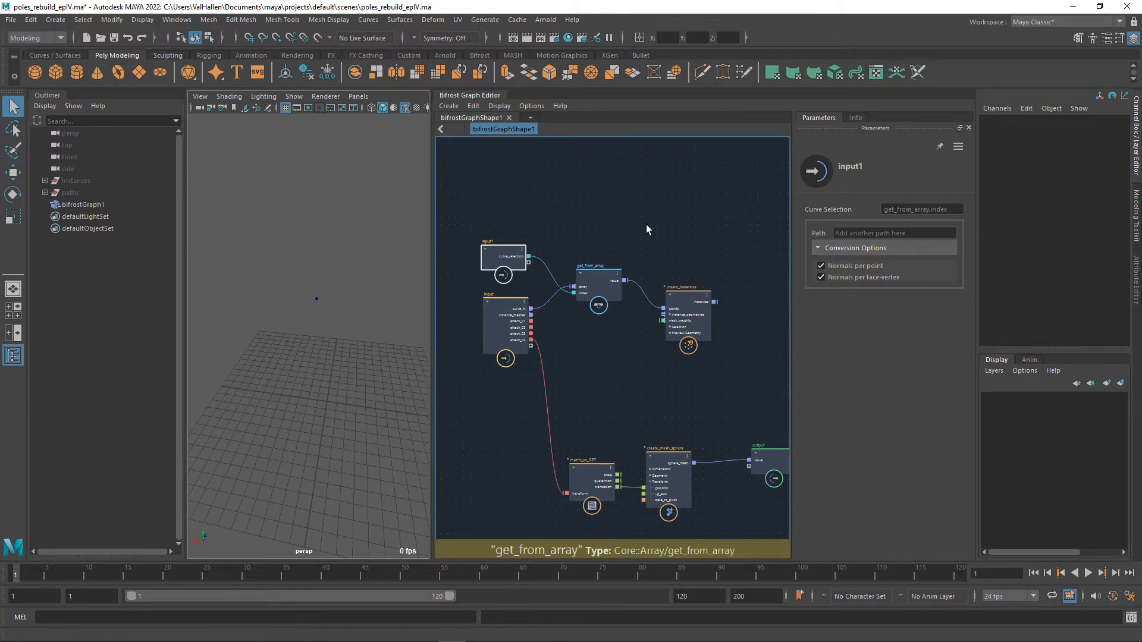
pyautogui.moveTo(653, 251); pyautogui.dragTo(626, 271, button='middle')
pyautogui.moveTo(663, 320); pyautogui.dragTo(670, 290)
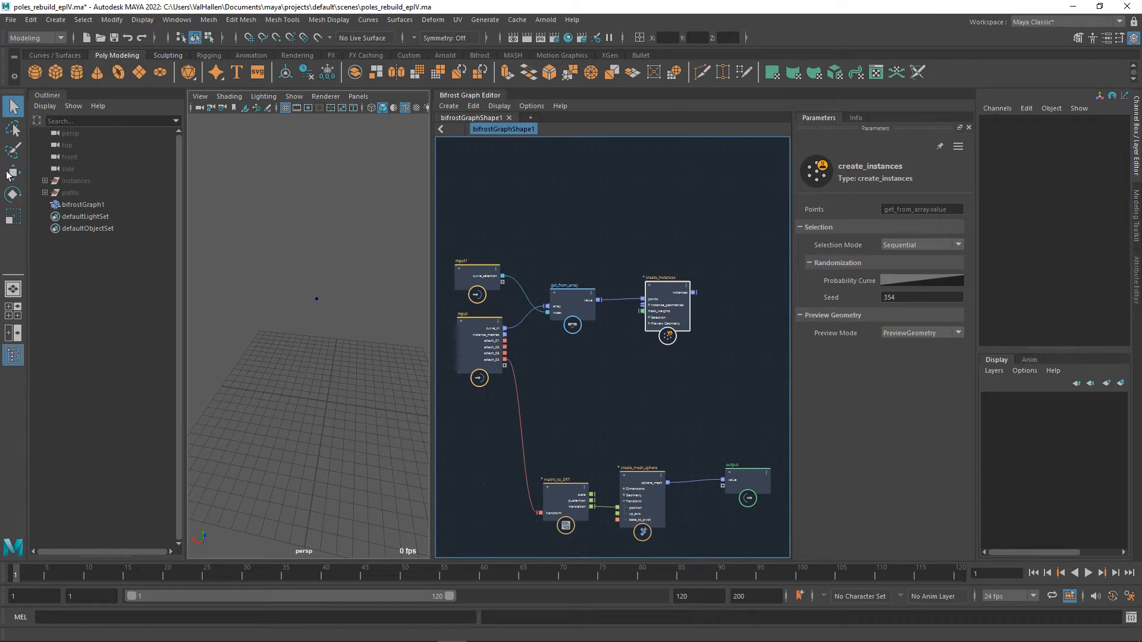
# Try different Curve Selection values on bifrostGraph1 and reset the attribute to 0.
pyautogui.click(82, 205)
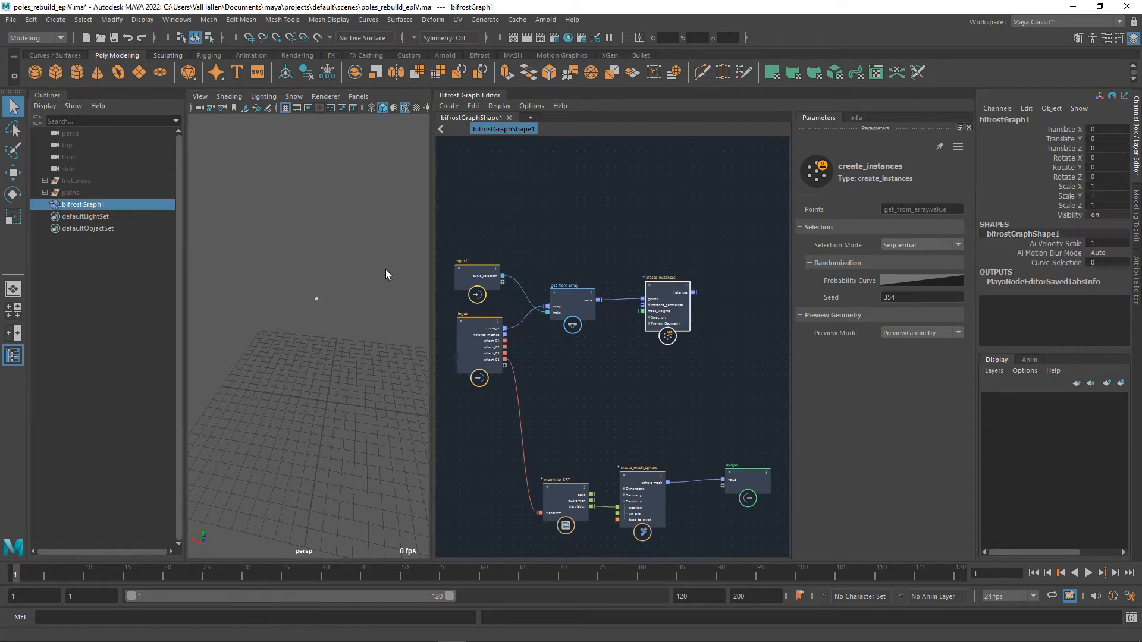
pyautogui.click(1049, 263)
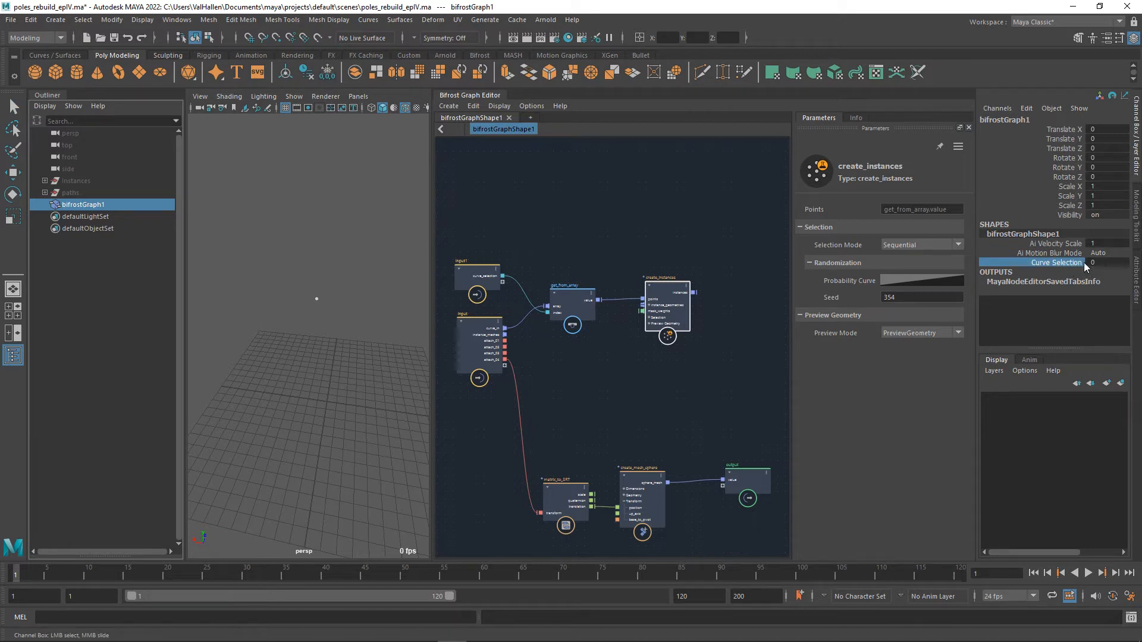
pyautogui.moveTo(331, 211); pyautogui.dragTo(455, 215, button='middle')
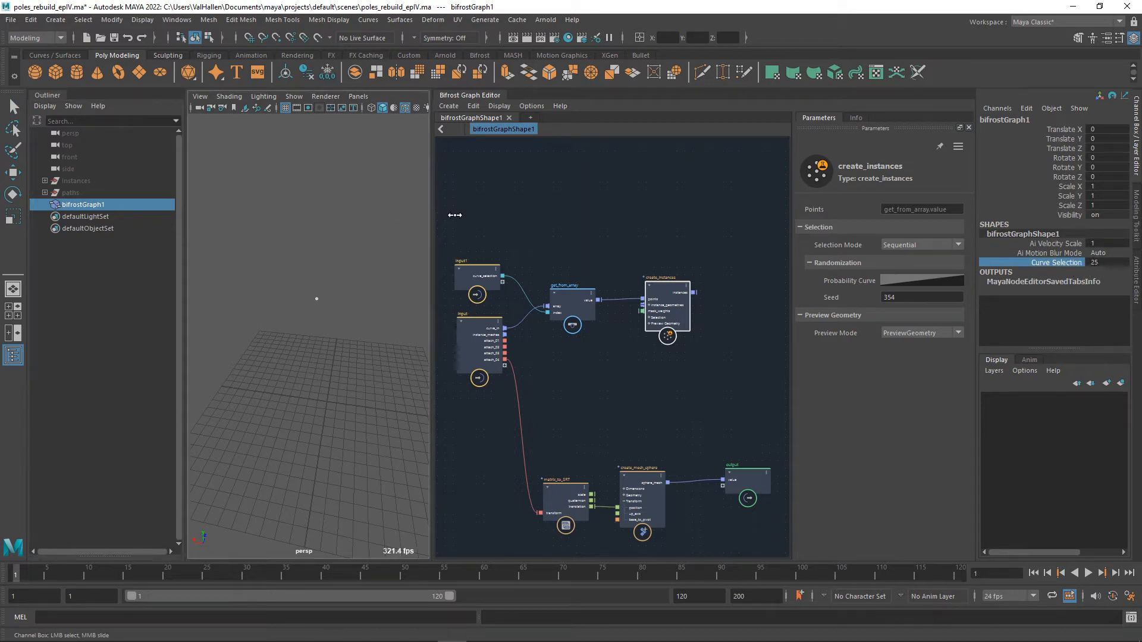
pyautogui.moveTo(251, 209); pyautogui.dragTo(381, 231, button='middle')
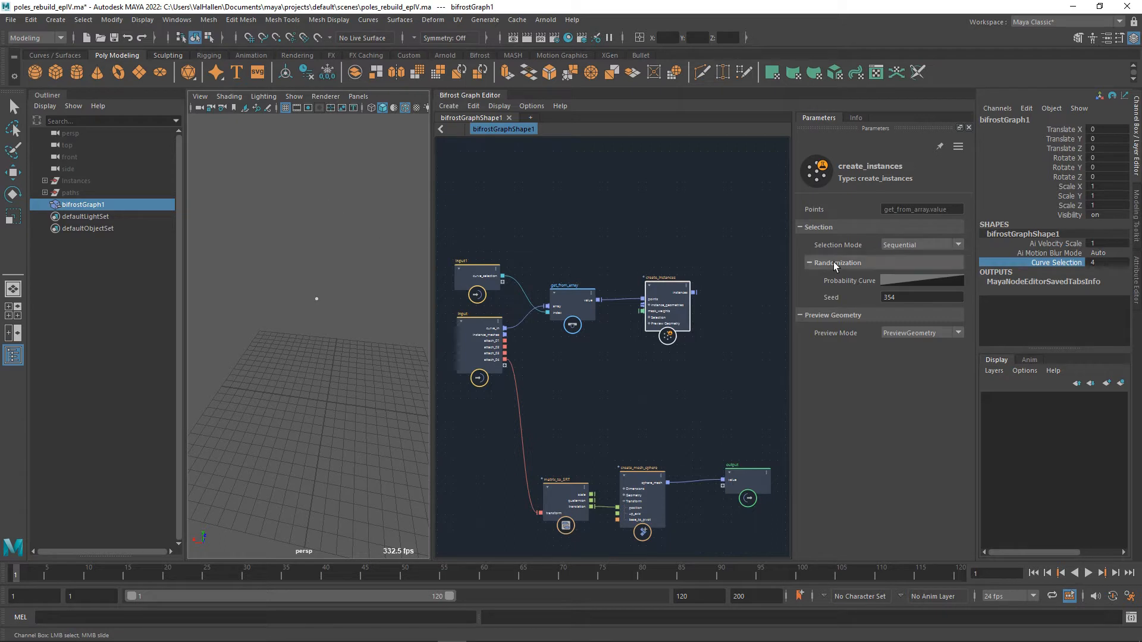
pyautogui.click(625, 349)
pyautogui.click(1107, 263)
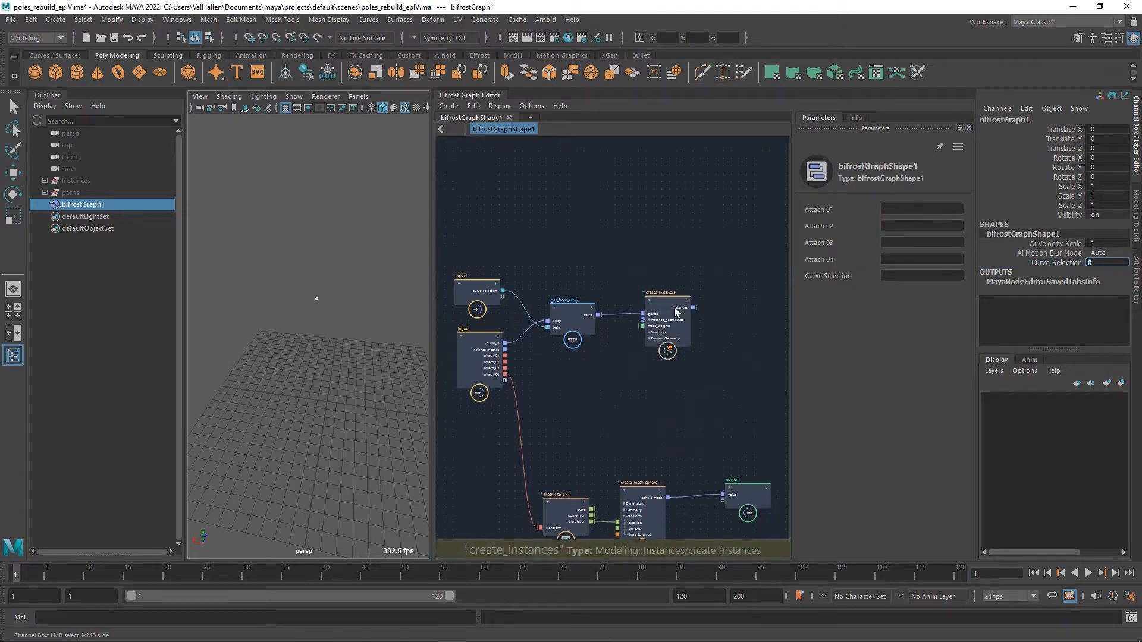
# Shift create_instances away from get_from_array and connect instance_meshes to its instance_geometries port.
pyautogui.moveTo(666, 322); pyautogui.dragTo(695, 324)
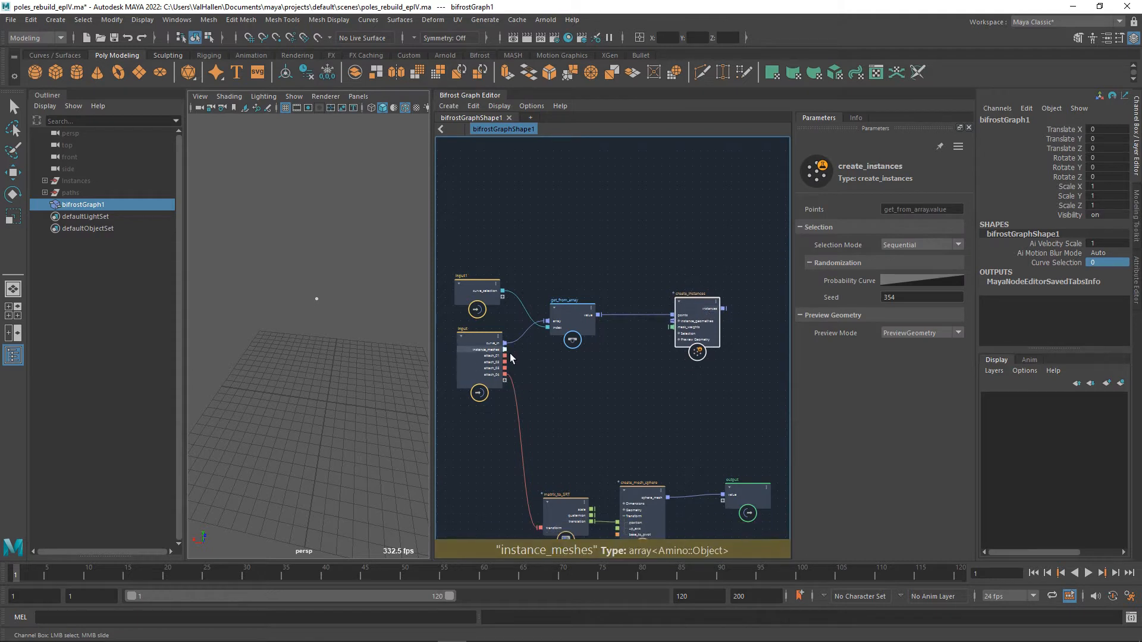
pyautogui.moveTo(504, 350); pyautogui.dragTo(680, 329)
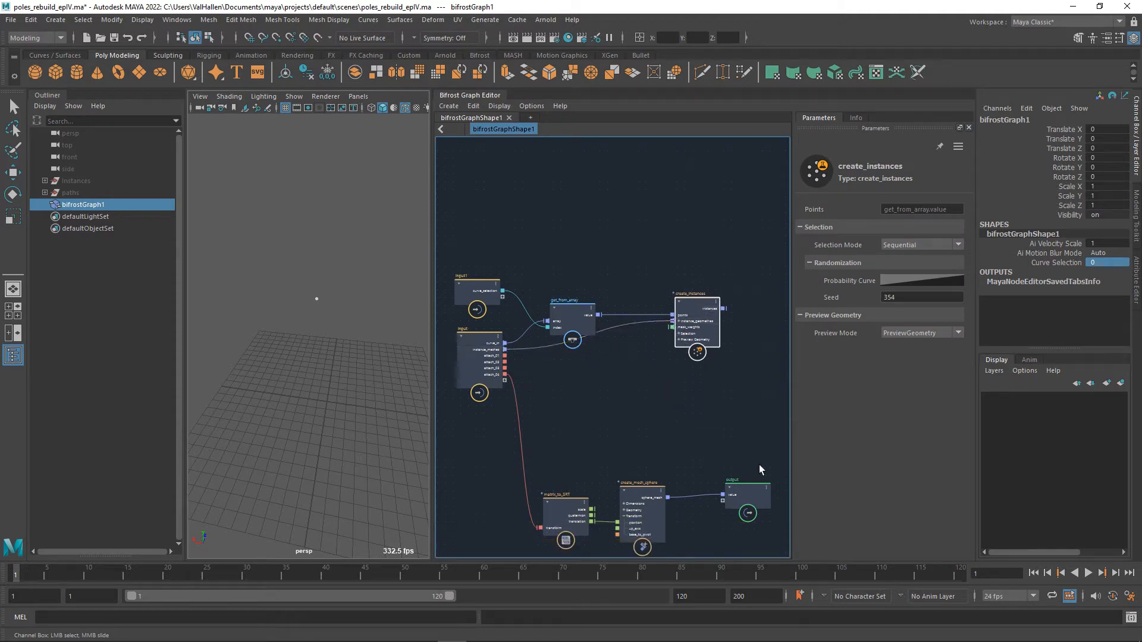
pyautogui.moveTo(766, 350); pyautogui.dragTo(698, 373, button='middle')
pyautogui.press('Tab')
pyautogui.write('output')
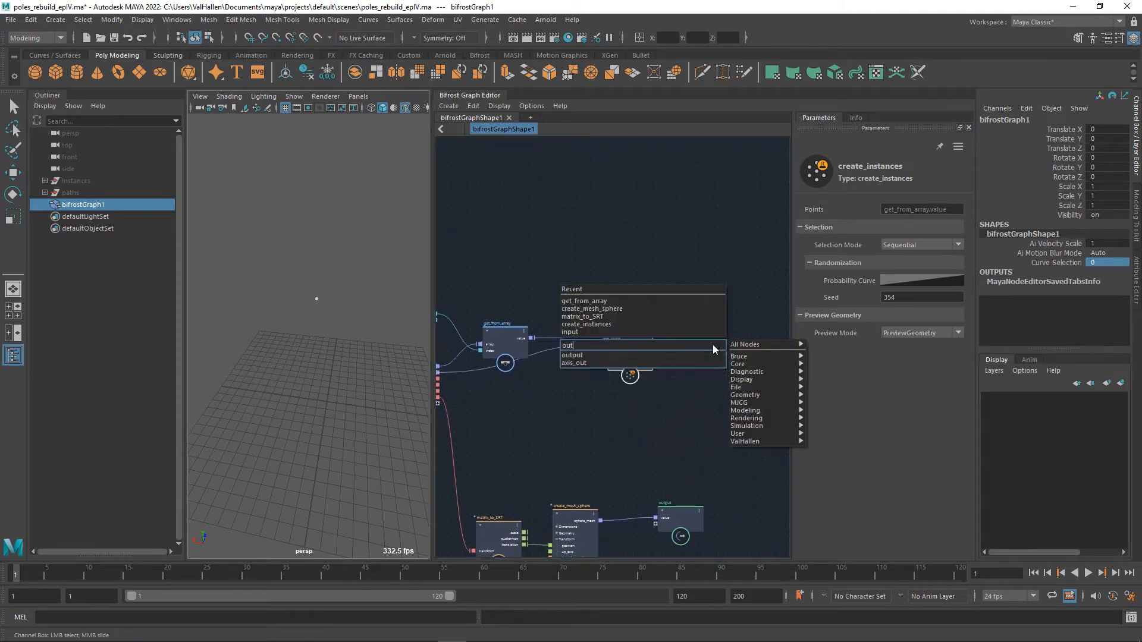
pyautogui.press('Return')
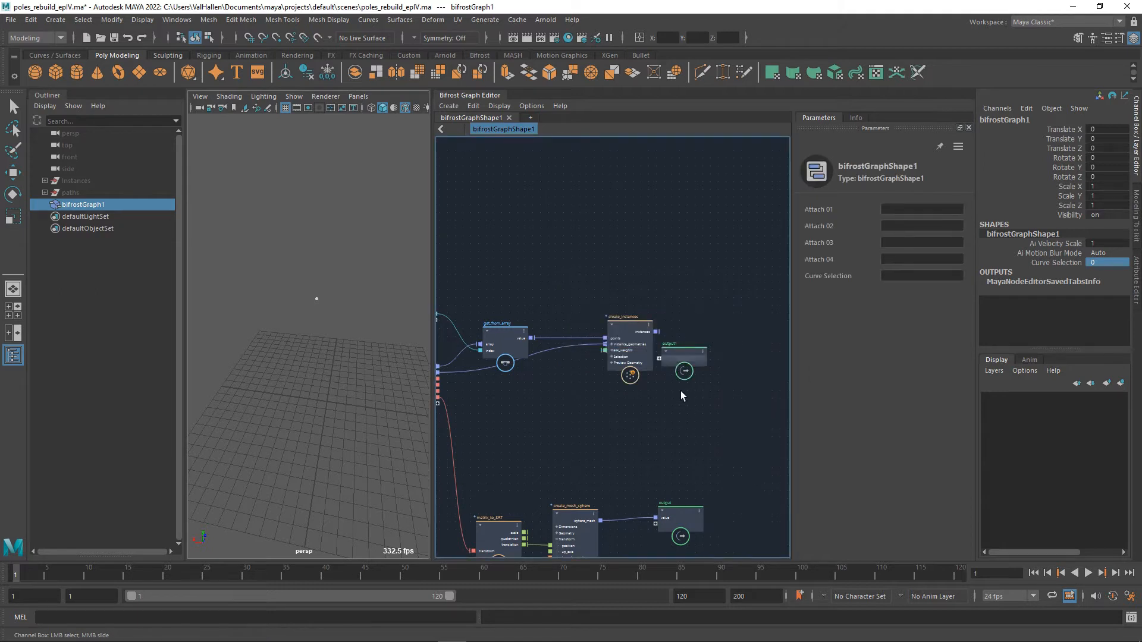
pyautogui.click(696, 358)
pyautogui.press('Delete')
# Move the existing output node beside create_instances and feed its value port from instances, replacing the sphere mesh.
pyautogui.moveTo(688, 515); pyautogui.dragTo(719, 351)
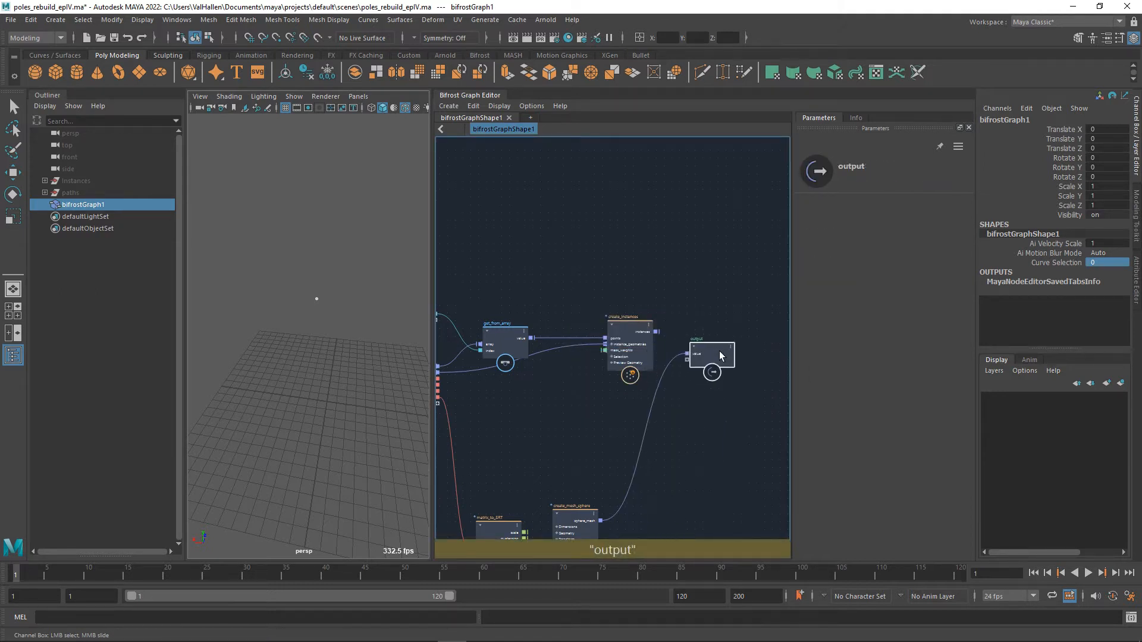
pyautogui.moveTo(656, 331); pyautogui.dragTo(707, 345)
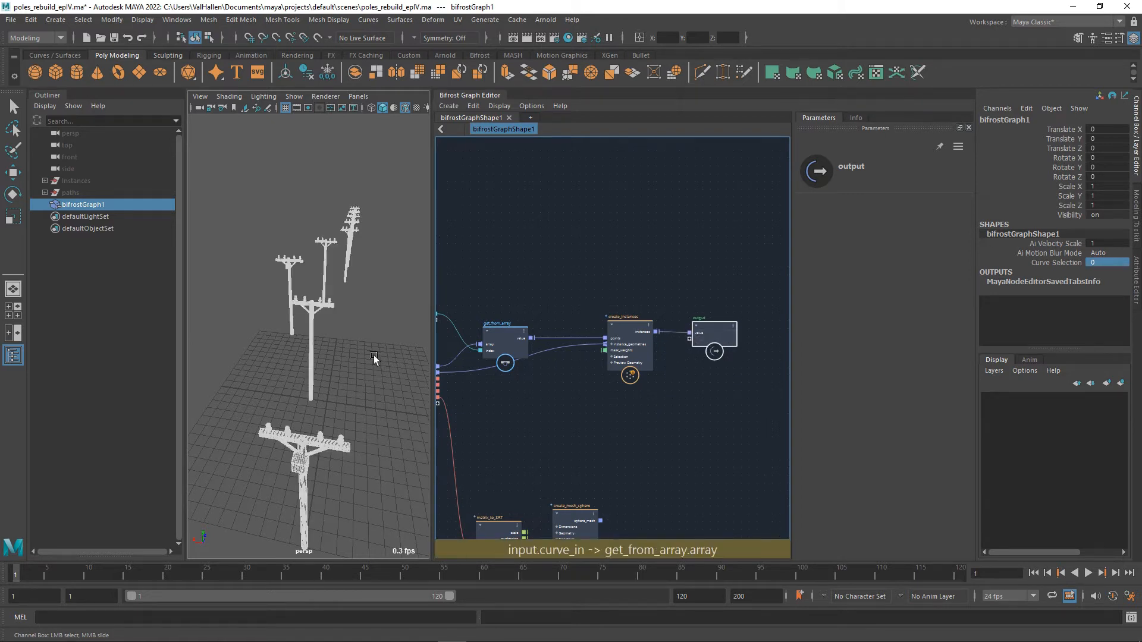
# Inspect the instanced poles from several angles, unhide the paths group to view its curves, and hide it again.
pyautogui.click(369, 311)
pyautogui.keyDown('alt'); pyautogui.moveTo(369, 311); pyautogui.dragTo(284, 391); pyautogui.keyUp('alt')
pyautogui.keyDown('alt'); pyautogui.moveTo(353, 388); pyautogui.dragTo(383, 332); pyautogui.keyUp('alt')
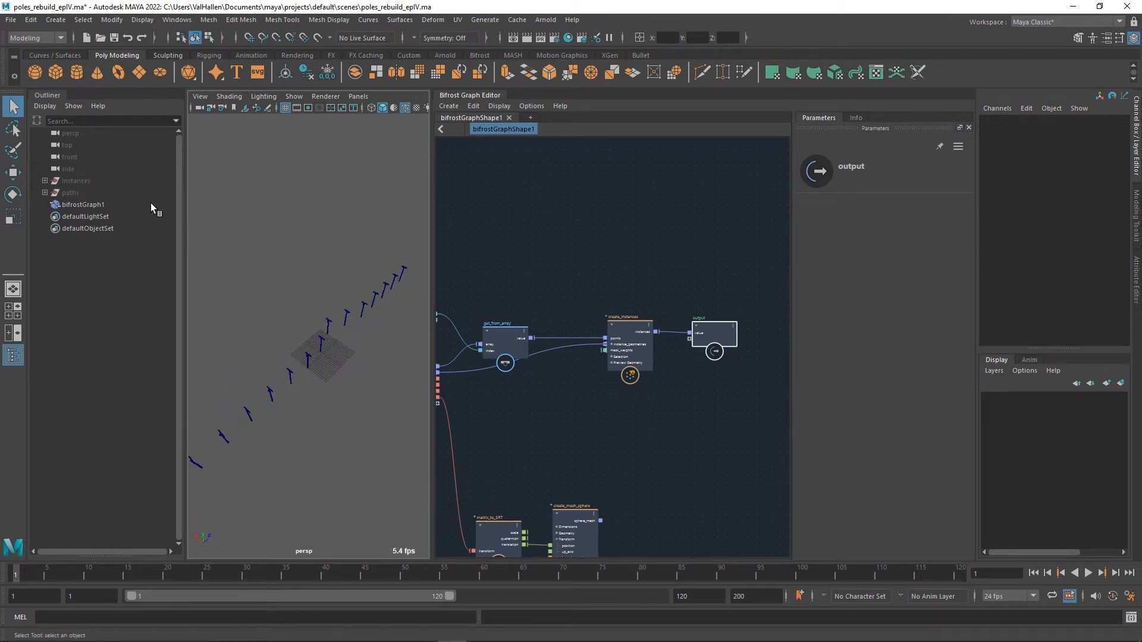
pyautogui.click(45, 192)
pyautogui.click(67, 192)
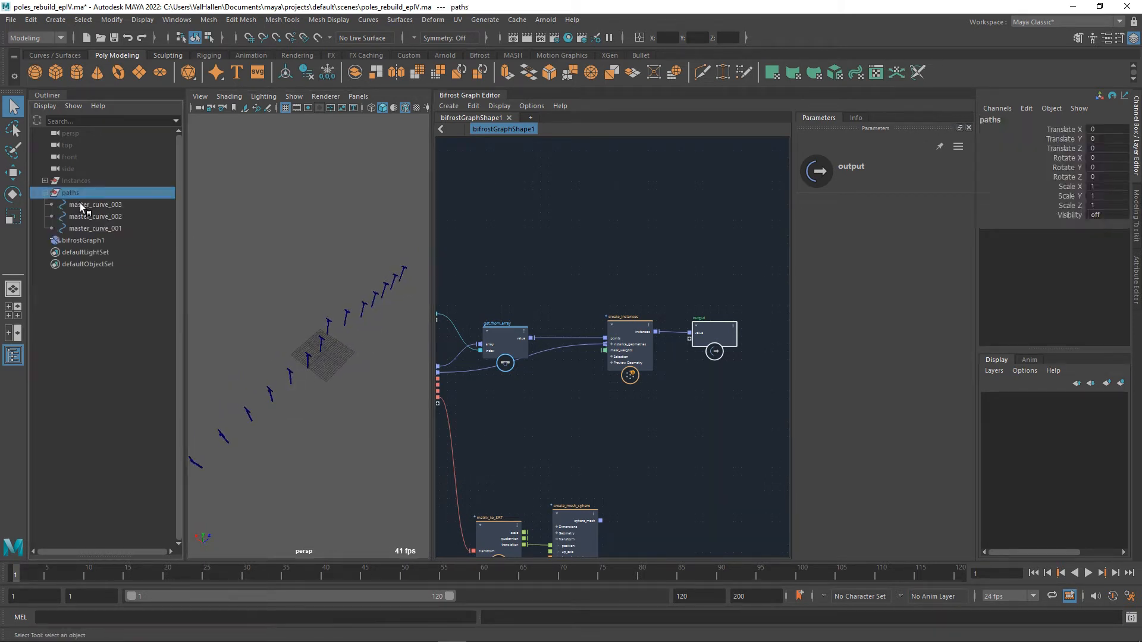
pyautogui.hotkey('shift', 'h')
pyautogui.keyDown('alt'); pyautogui.moveTo(353, 360); pyautogui.dragTo(348, 316); pyautogui.keyUp('alt')
pyautogui.hotkey('ctrl', 'h')
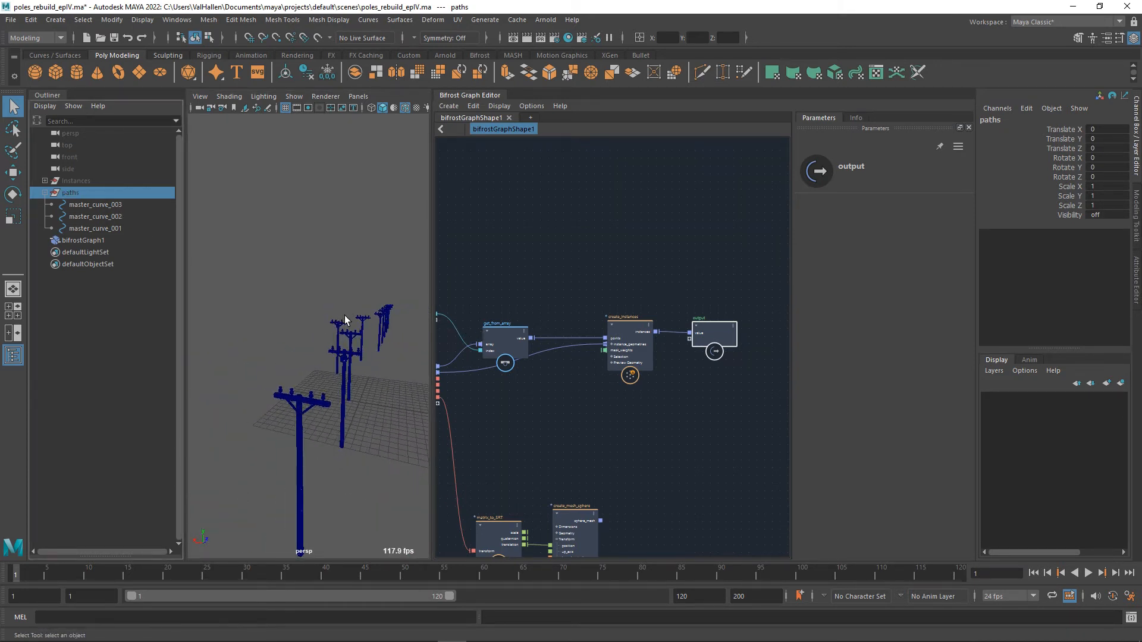
# Set the Selection Mode of create_instances to Random.
pyautogui.click(614, 355)
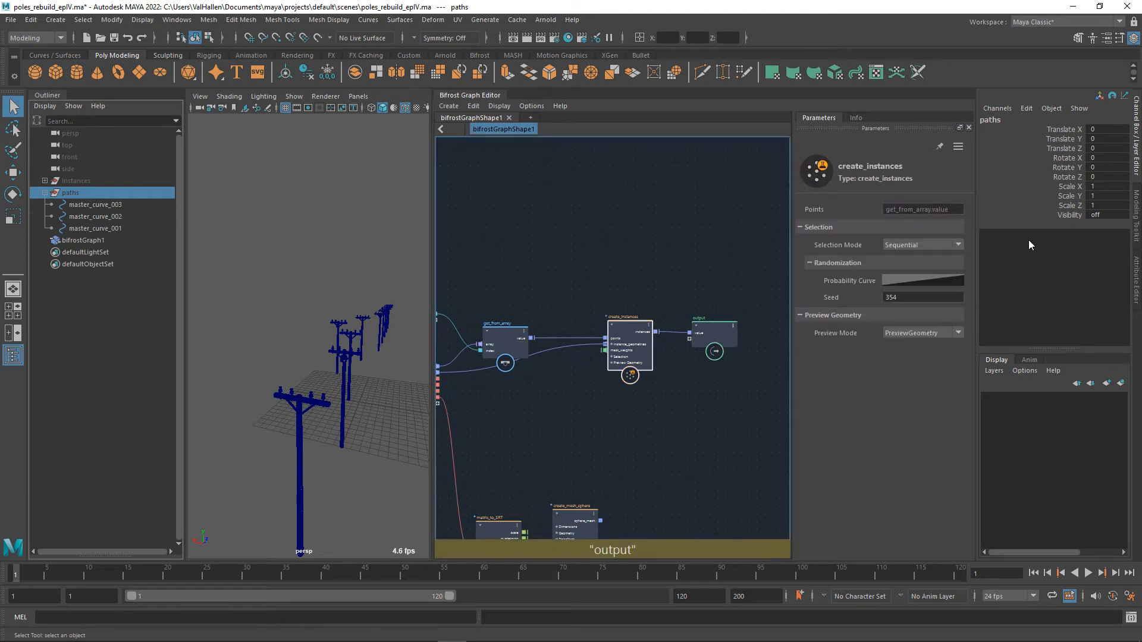
pyautogui.click(915, 246)
pyautogui.click(915, 271)
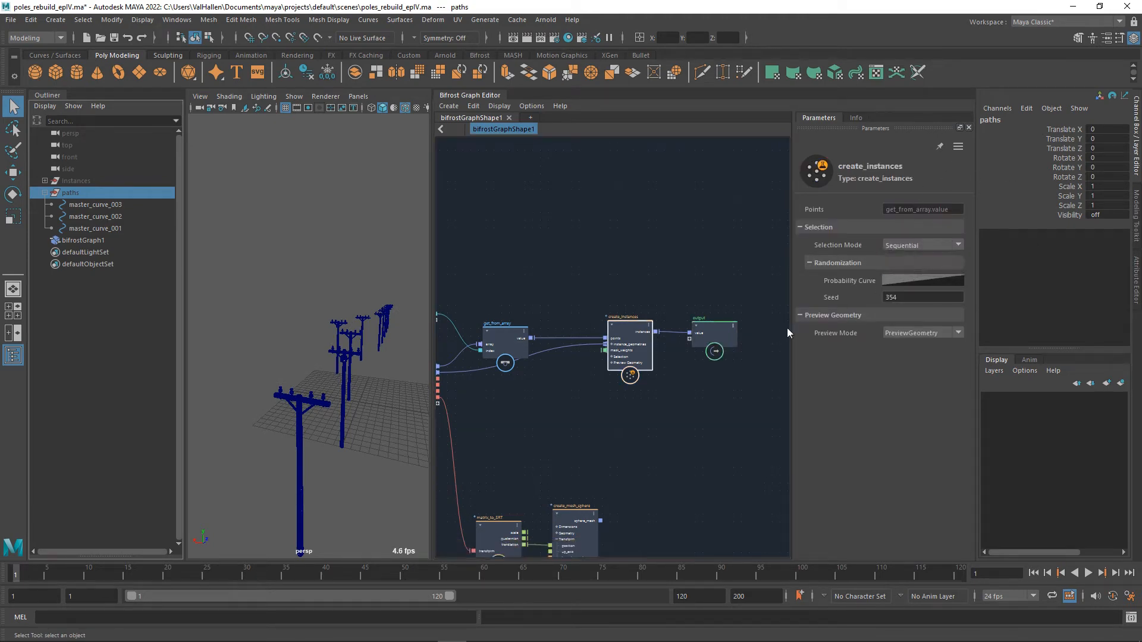
# Move the get_from_array node up, above the line between the input nodes and create_instances.
pyautogui.scroll(-1, 619, 309)
pyautogui.keyDown('alt'); pyautogui.moveTo(618, 309); pyautogui.dragTo(664, 254, button='middle'); pyautogui.keyUp('alt')
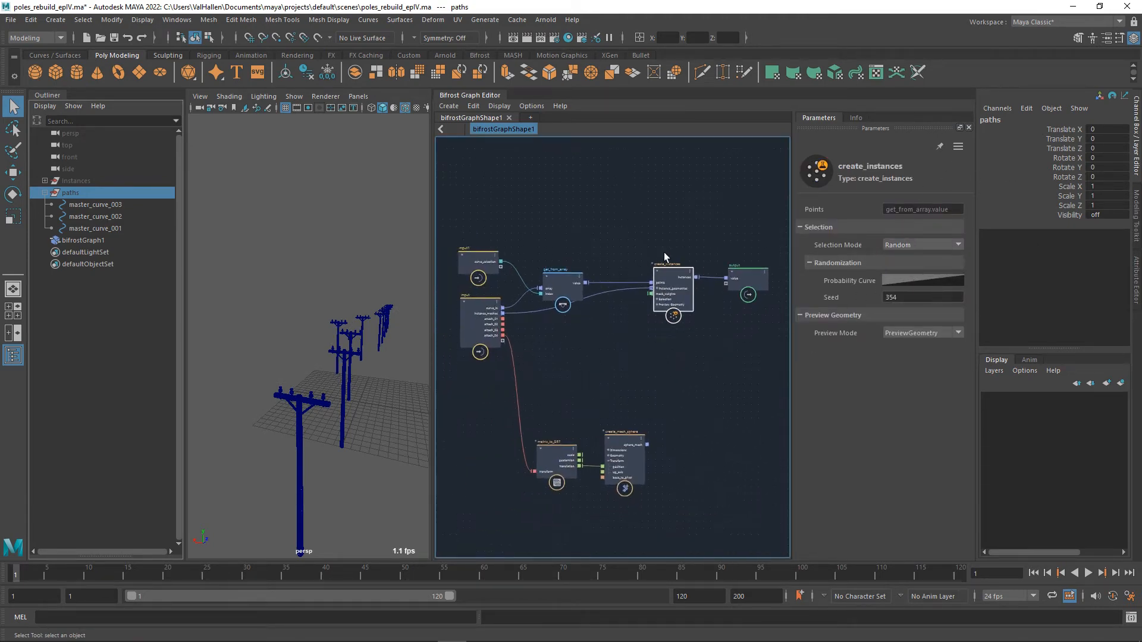
pyautogui.keyDown('alt'); pyautogui.moveTo(584, 277); pyautogui.dragTo(623, 328, button='middle'); pyautogui.keyUp('alt')
pyautogui.moveTo(604, 336); pyautogui.dragTo(597, 305)
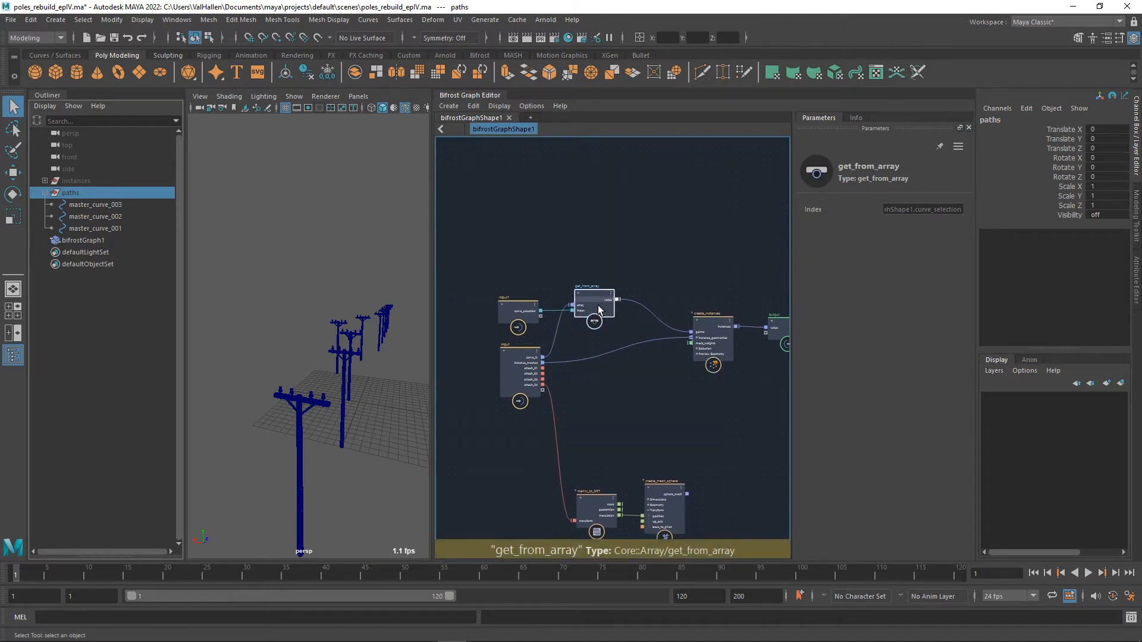
pyautogui.scroll(1, 636, 344)
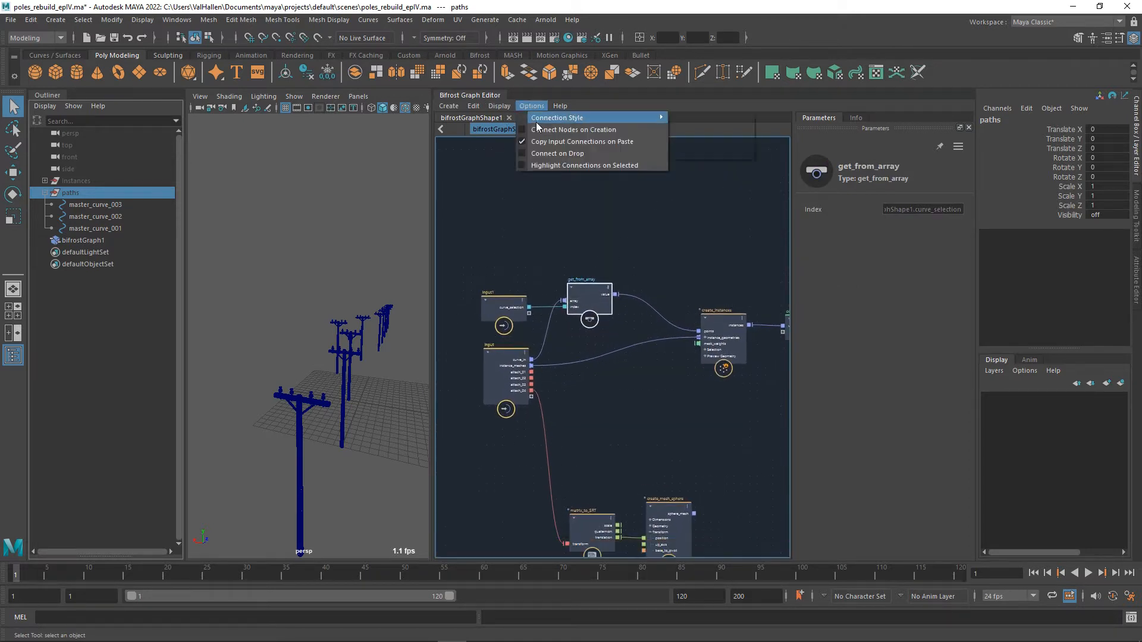
# Change the graph's connection style to right-angled lines with rounded corners.
pyautogui.moveTo(537, 123)
pyautogui.click(712, 150)
pyautogui.keyDown('alt'); pyautogui.moveTo(673, 275); pyautogui.dragTo(717, 287, button='middle'); pyautogui.keyUp('alt')
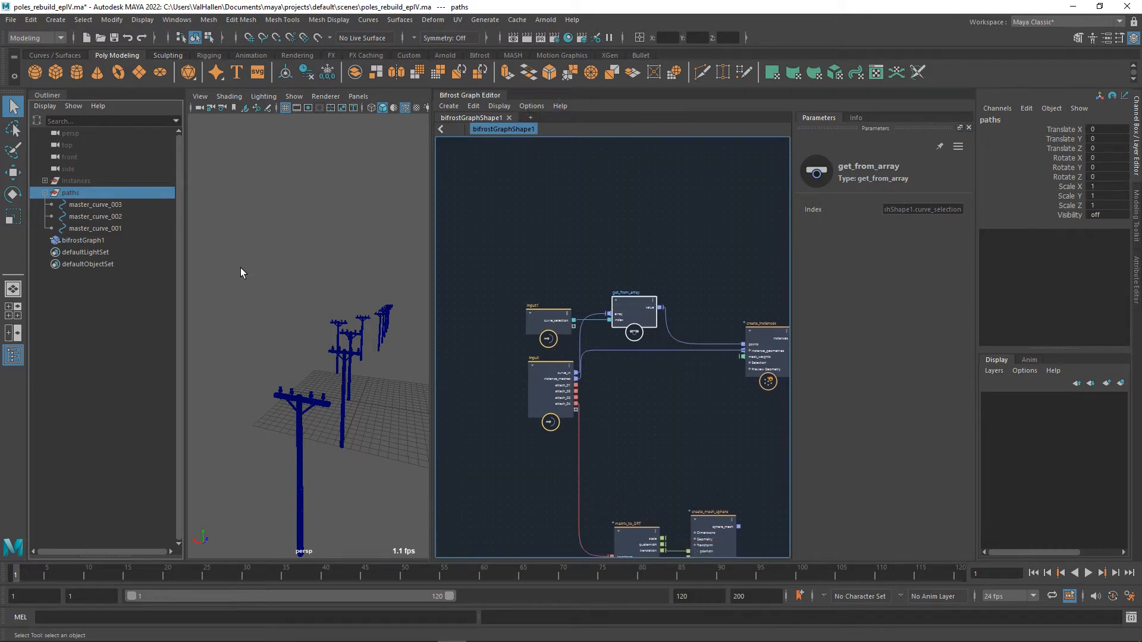
# Set the Curve Selection attribute of bifrostGraph1 to 2.
pyautogui.click(298, 408)
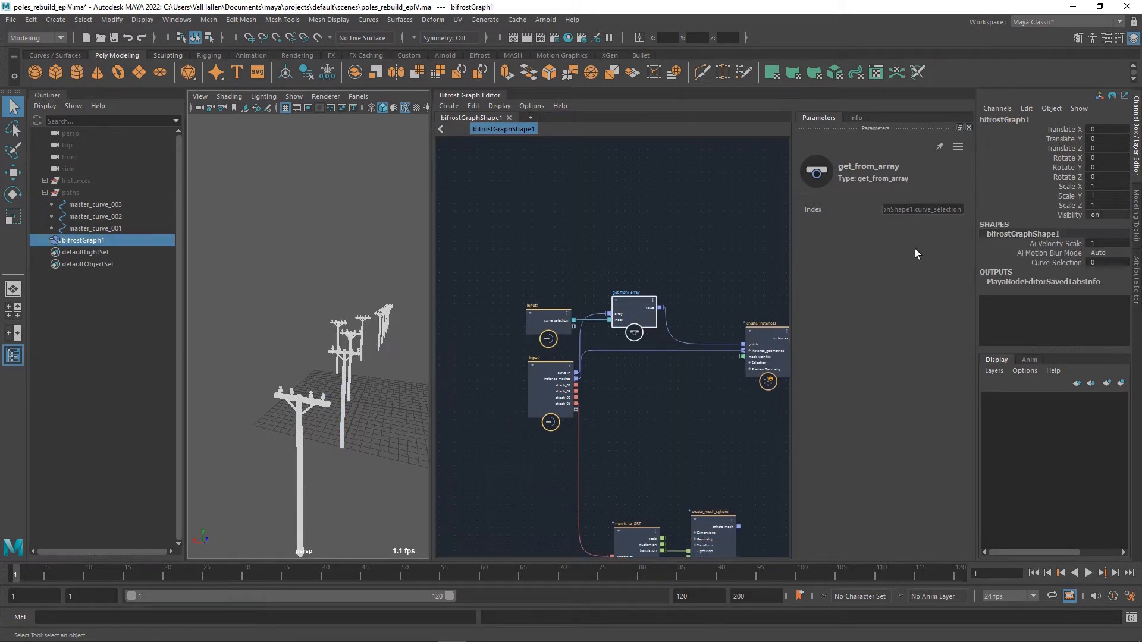
pyautogui.click(1056, 263)
pyautogui.moveTo(349, 249)
pyautogui.mouseDown(button='middle')
pyautogui.moveTo(338, 251)
pyautogui.moveTo(414, 245)
pyautogui.moveTo(213, 242)
pyautogui.moveTo(367, 246)
pyautogui.moveTo(350, 248)
pyautogui.mouseUp(button='middle')
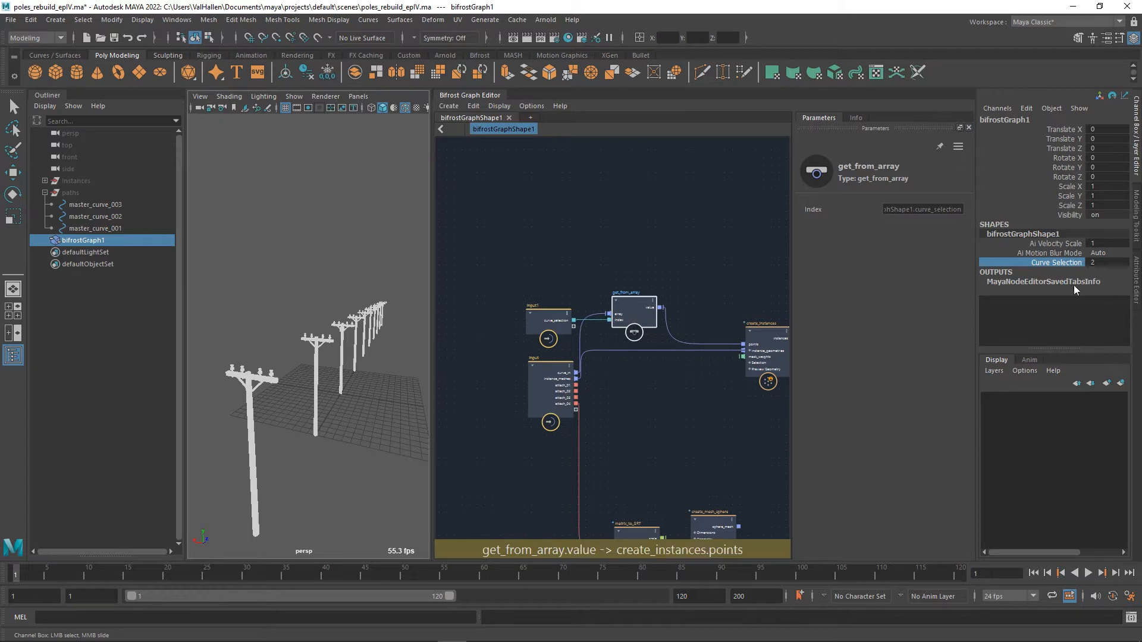
# Move the main input node with the curve_in port further down, away from the input1 node.
pyautogui.click(610, 287)
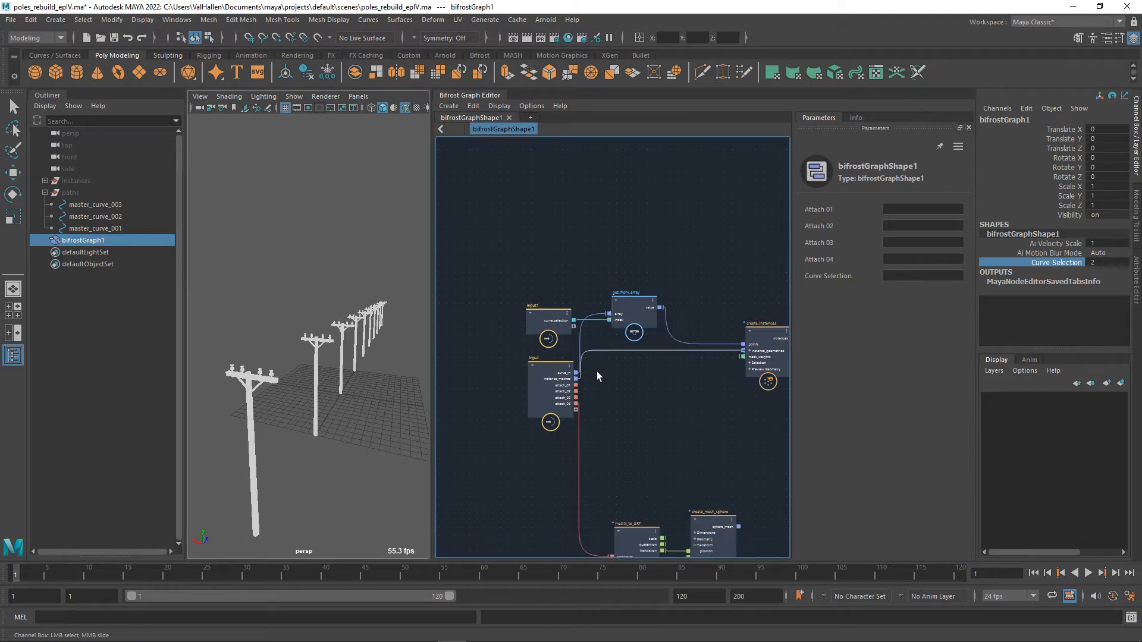
pyautogui.moveTo(551, 387); pyautogui.dragTo(554, 415)
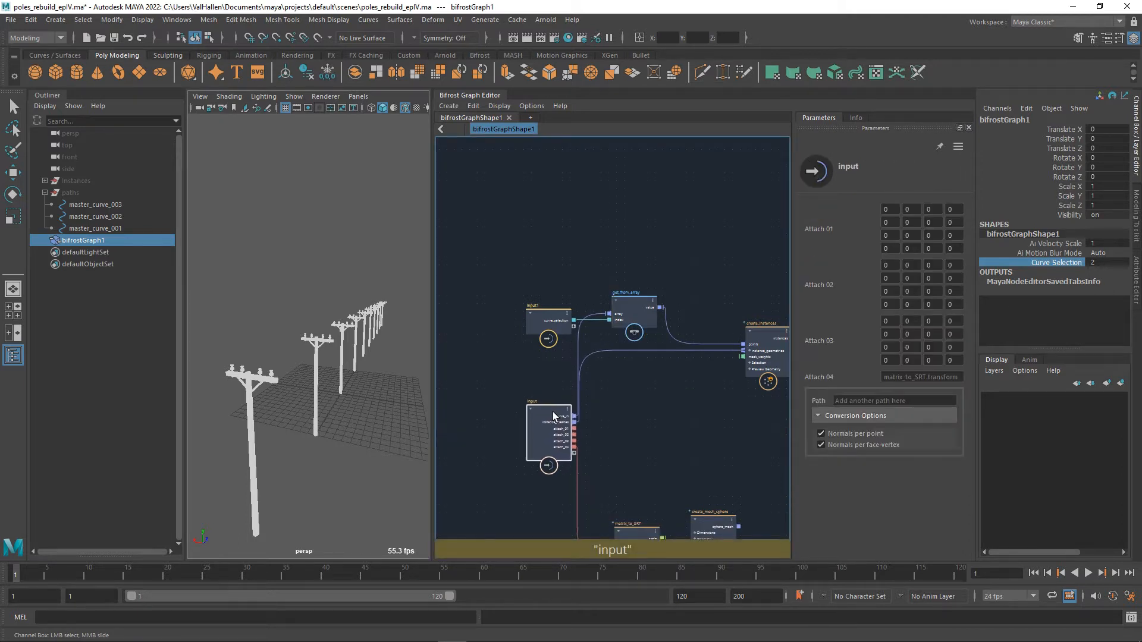
pyautogui.scroll(3, 675, 425)
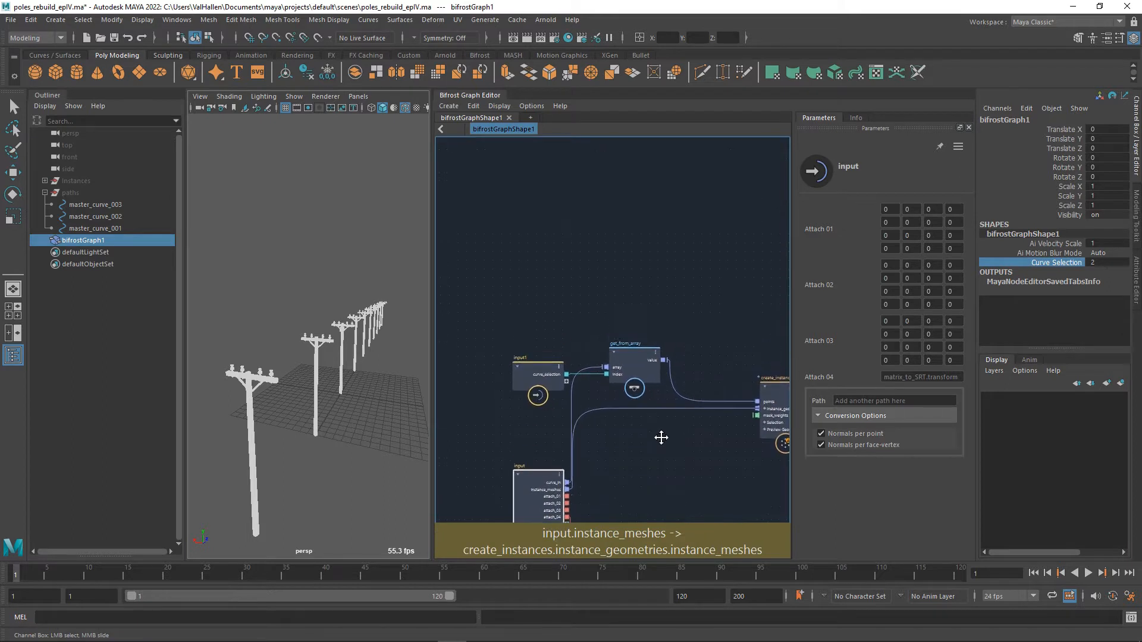
# Add a compound node fed by input1's curve_selection output, look inside it and return to the top-level graph.
pyautogui.click(522, 373)
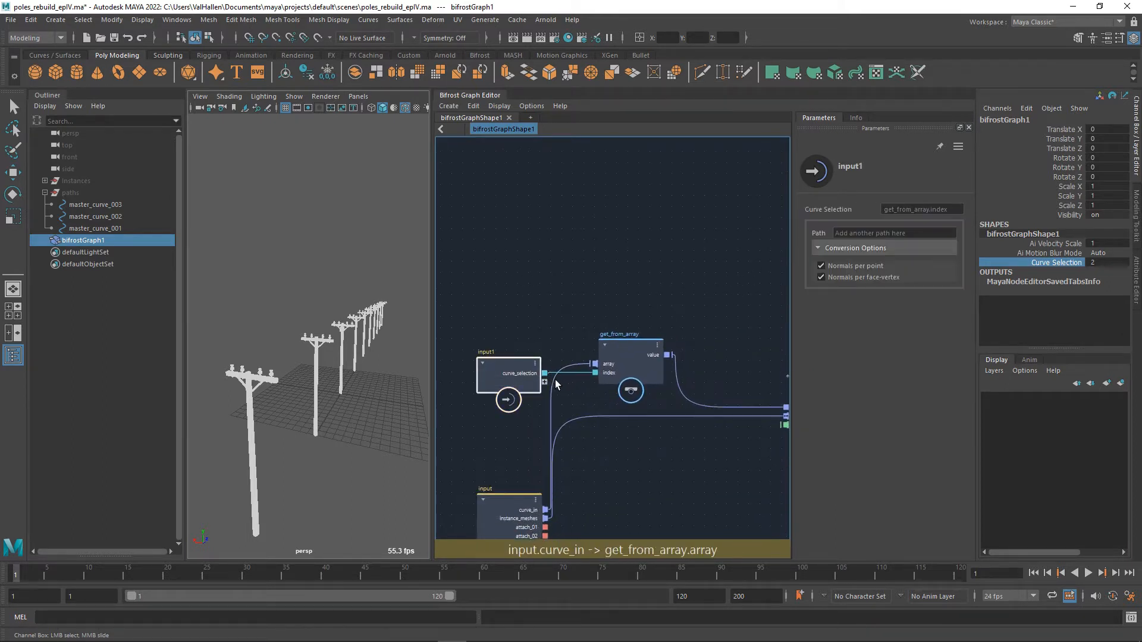
pyautogui.moveTo(544, 373); pyautogui.dragTo(608, 222)
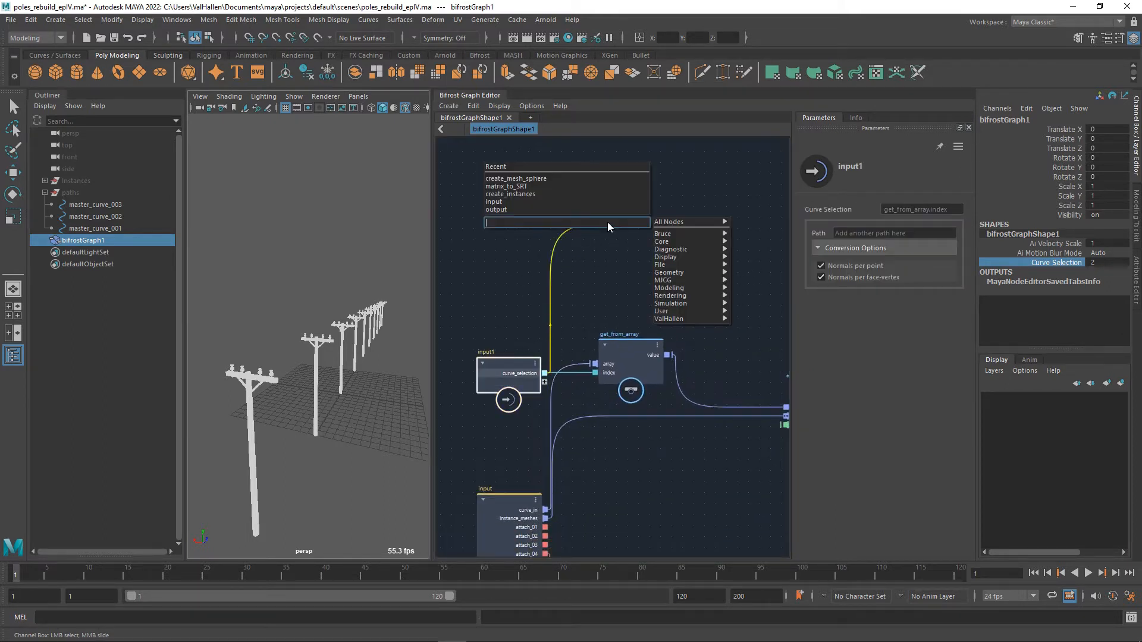
pyautogui.write('compound')
pyautogui.press('Down')
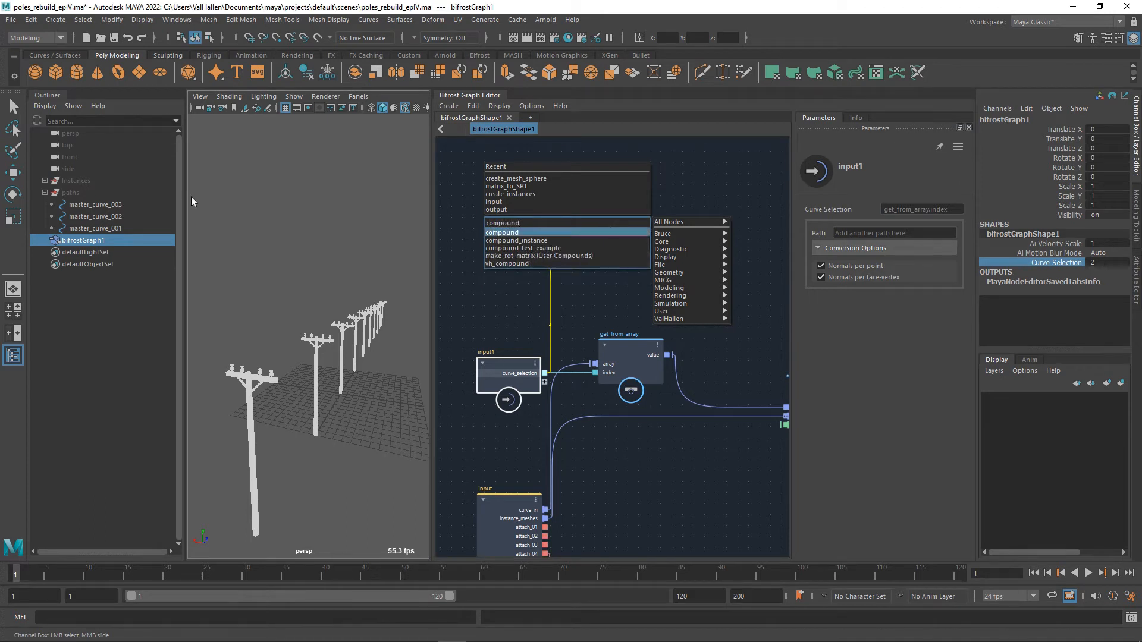
pyautogui.press('Return')
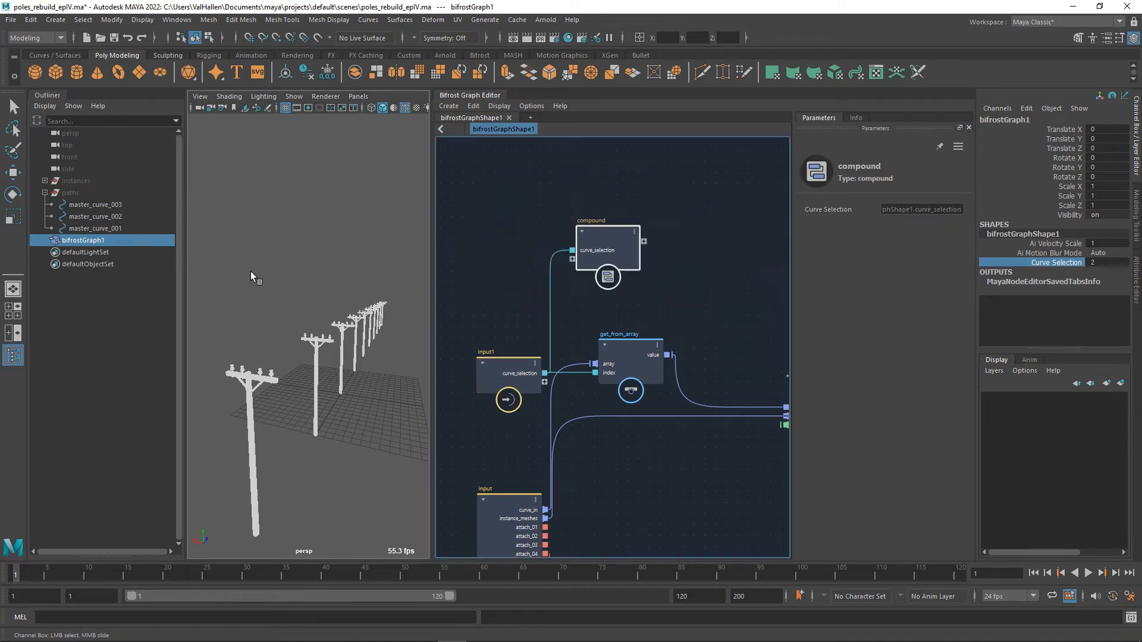
pyautogui.doubleClick(601, 245)
pyautogui.click(502, 326)
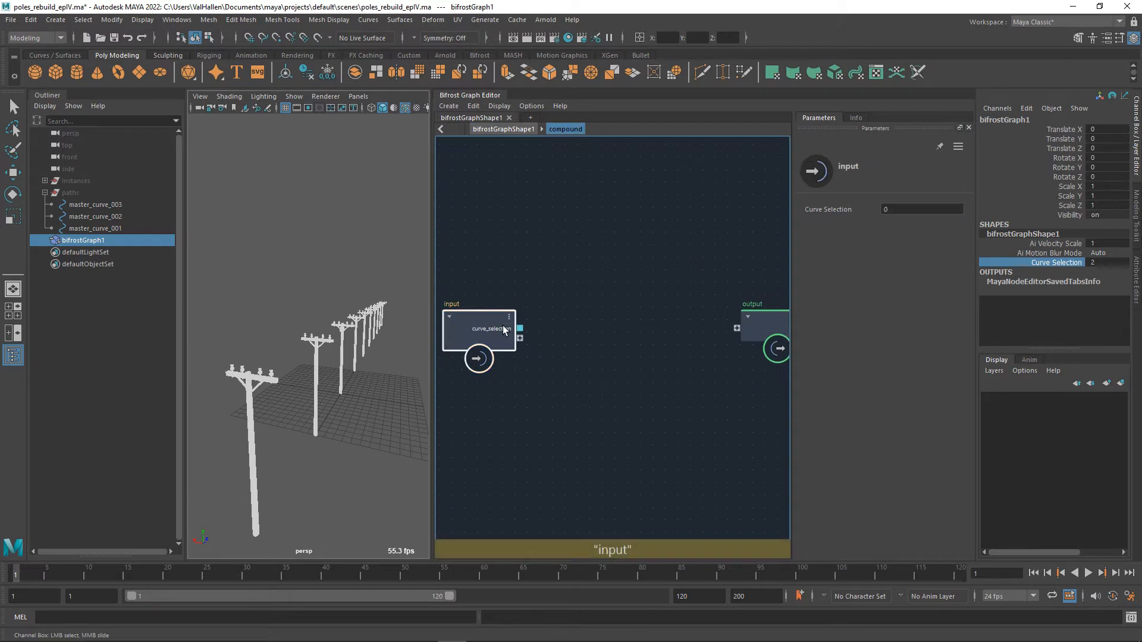
pyautogui.click(504, 129)
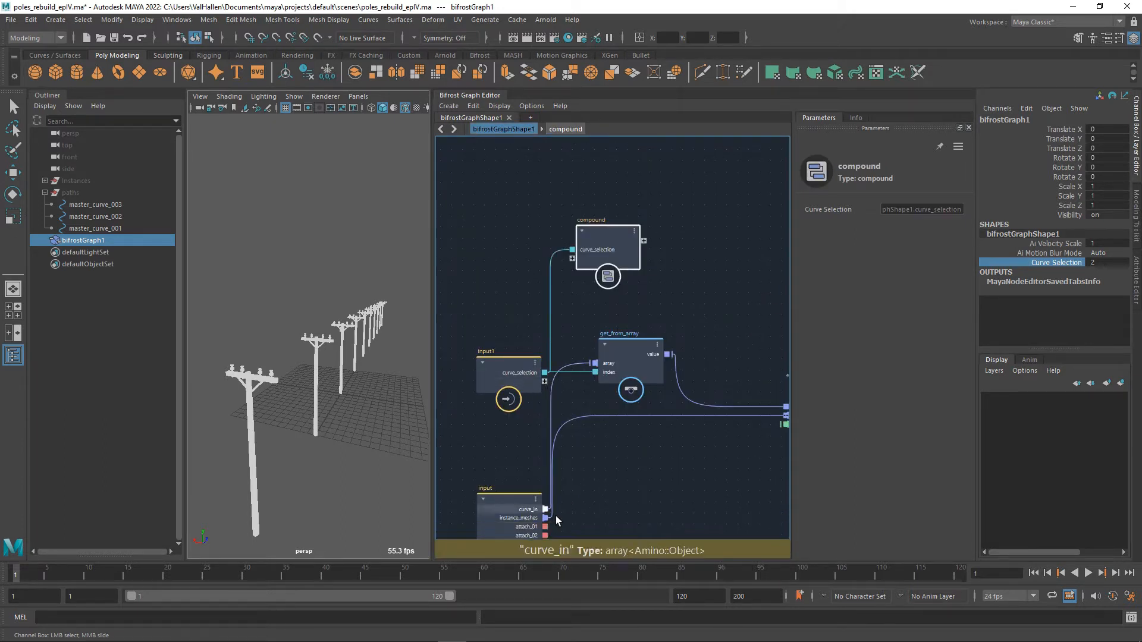
pyautogui.moveTo(550, 513); pyautogui.dragTo(615, 466)
pyautogui.write('size')
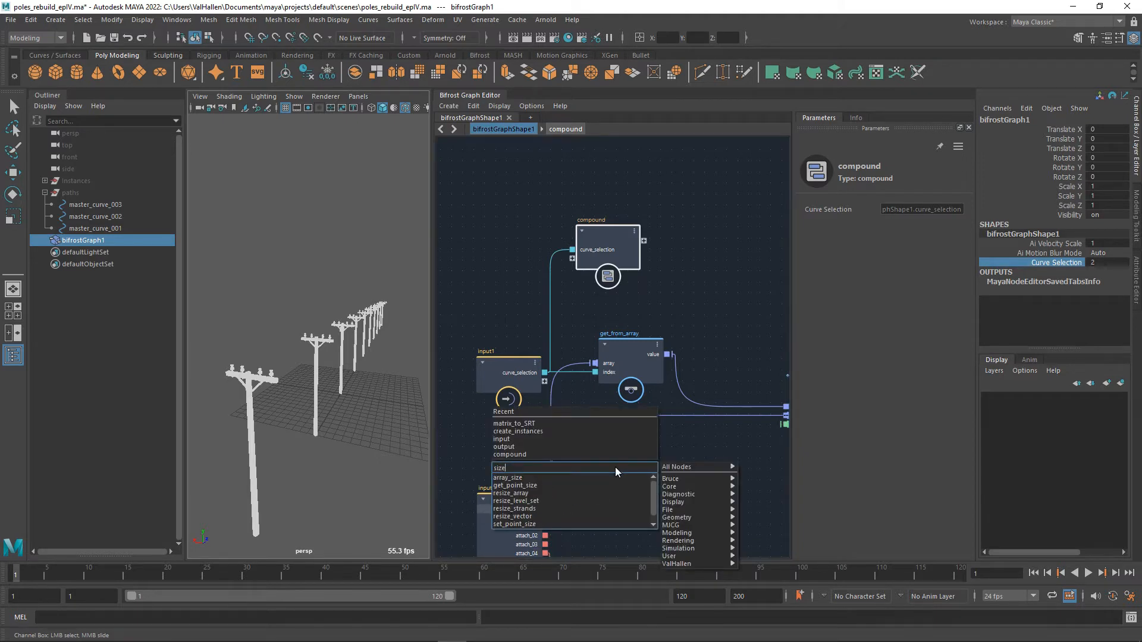
pyautogui.press('Down')
pyautogui.press('Escape')
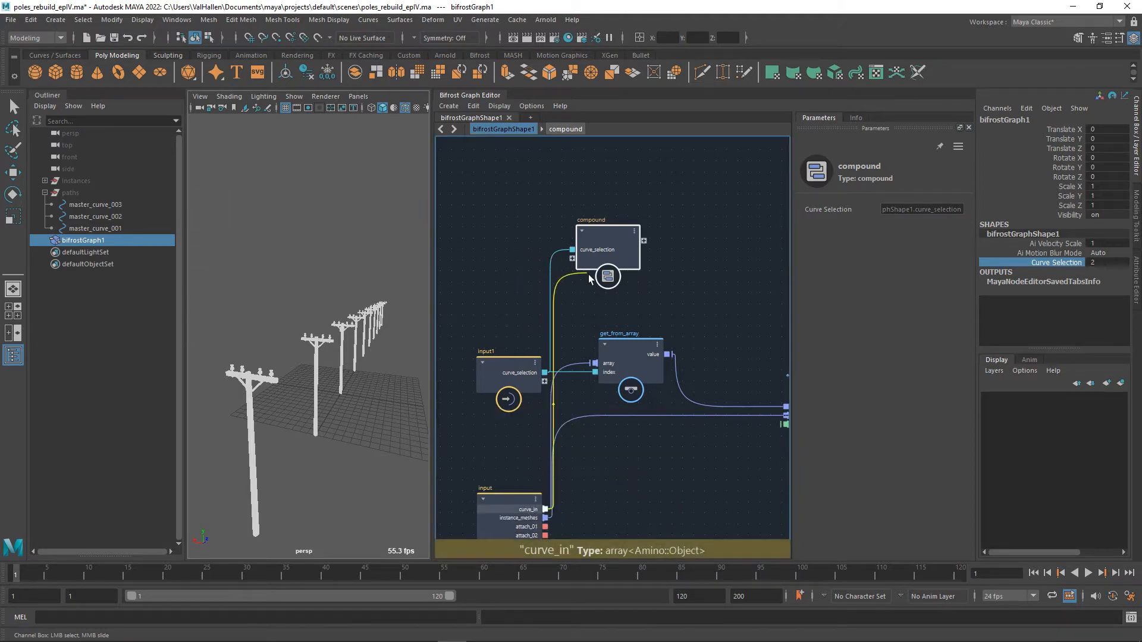
# Feed curve_in into the compound as well and, inside it, add an array_size node connected to curve_in.
pyautogui.doubleClick(586, 239)
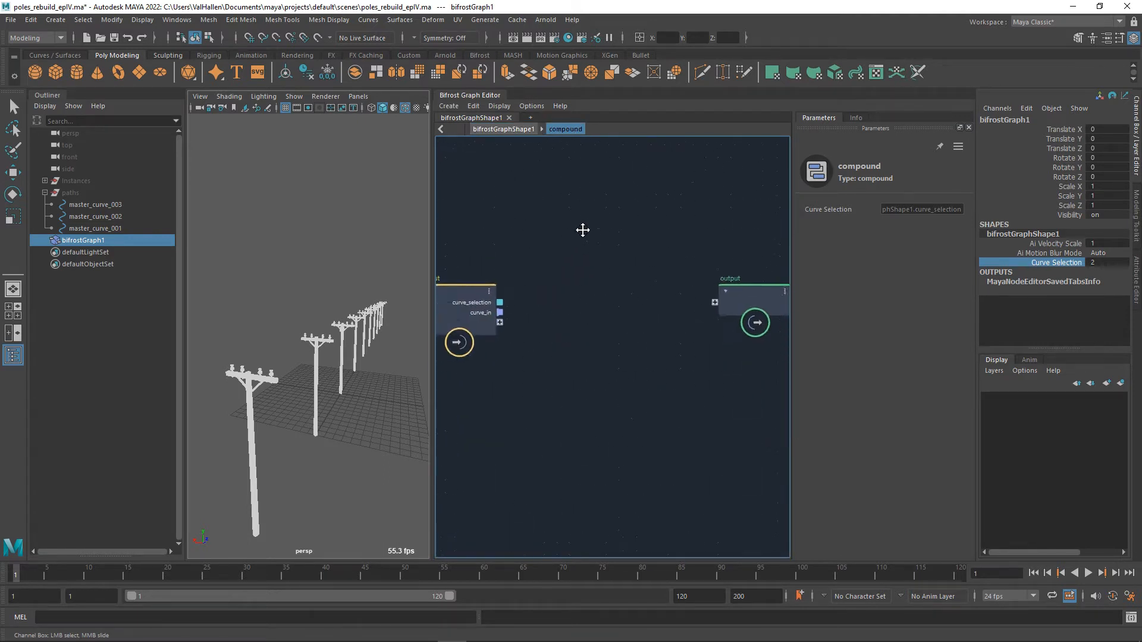
pyautogui.moveTo(520, 303); pyautogui.dragTo(575, 335)
pyautogui.write('arrays')
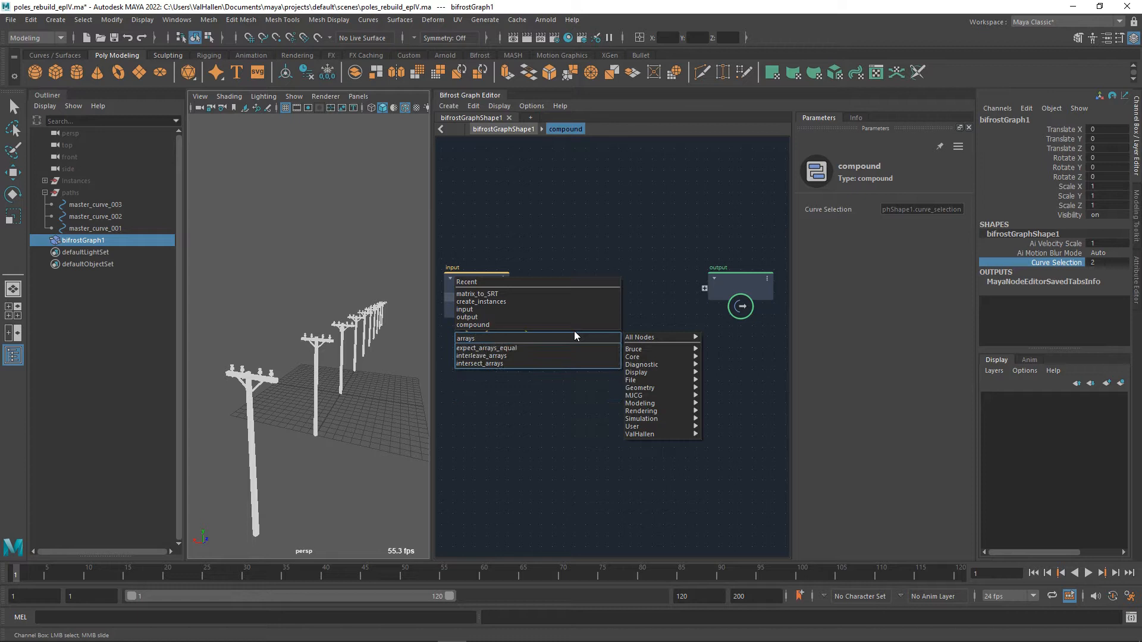
pyautogui.press('BackSpace')
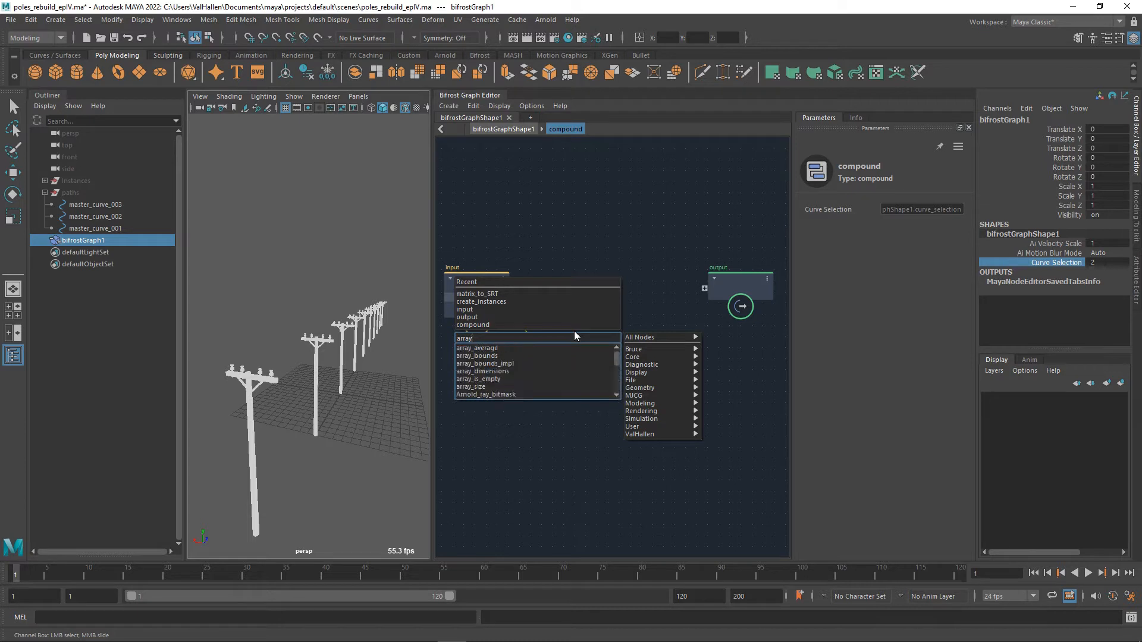
pyautogui.click(471, 387)
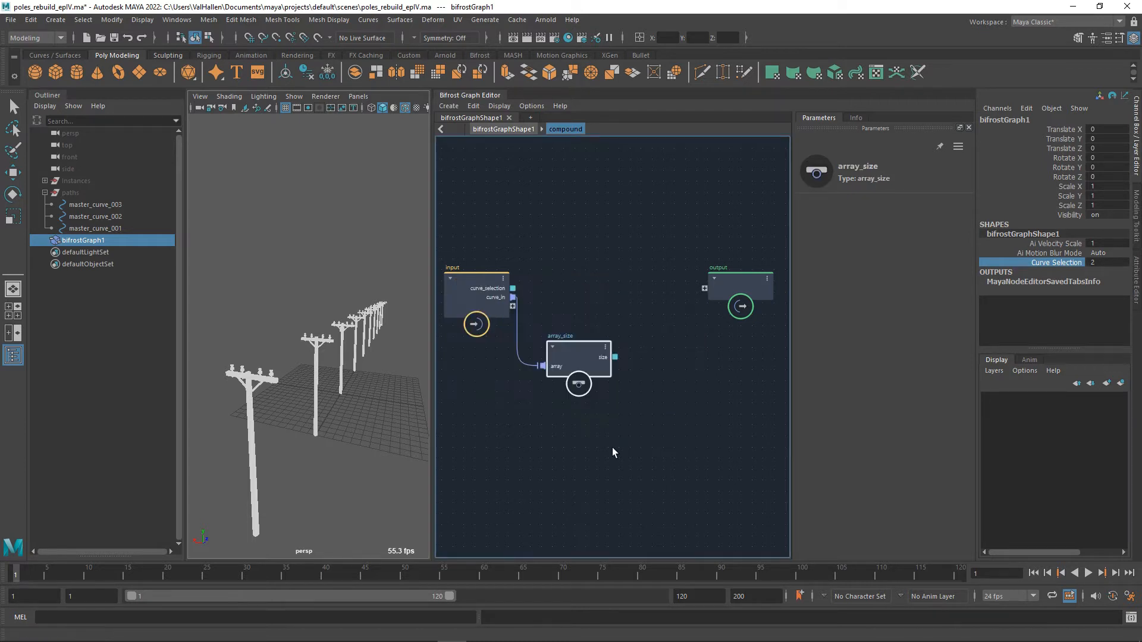
pyautogui.click(613, 450)
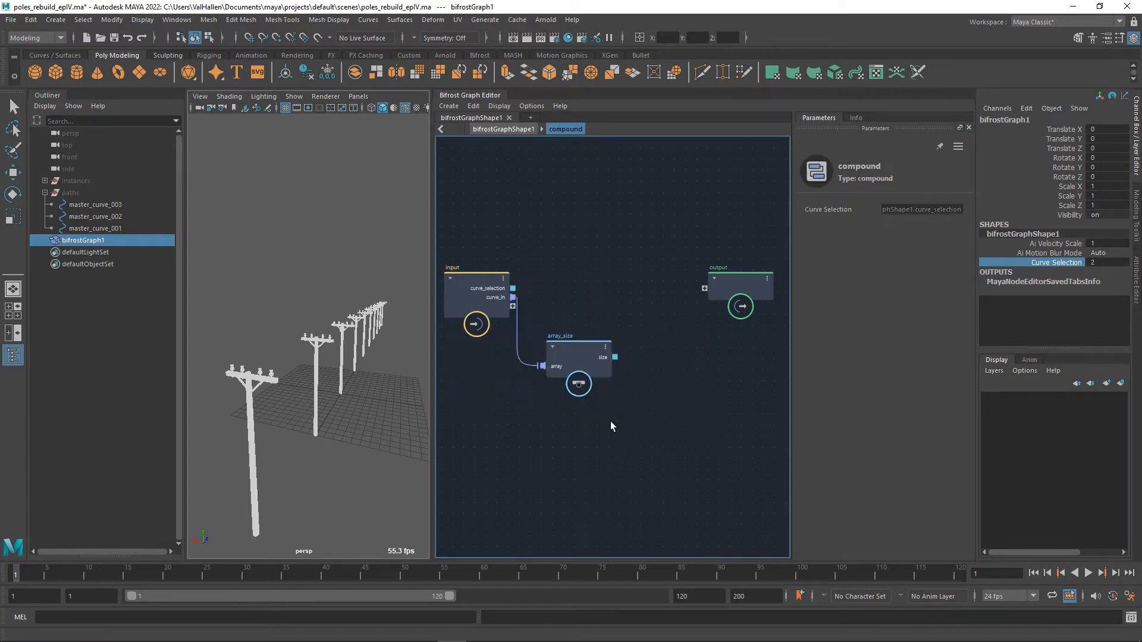
# Add a decrement node whose value comes from array_size's size output and place it beside array_size.
pyautogui.keyDown('alt'); pyautogui.moveTo(639, 358); pyautogui.dragTo(669, 382, button='middle'); pyautogui.keyUp('alt')
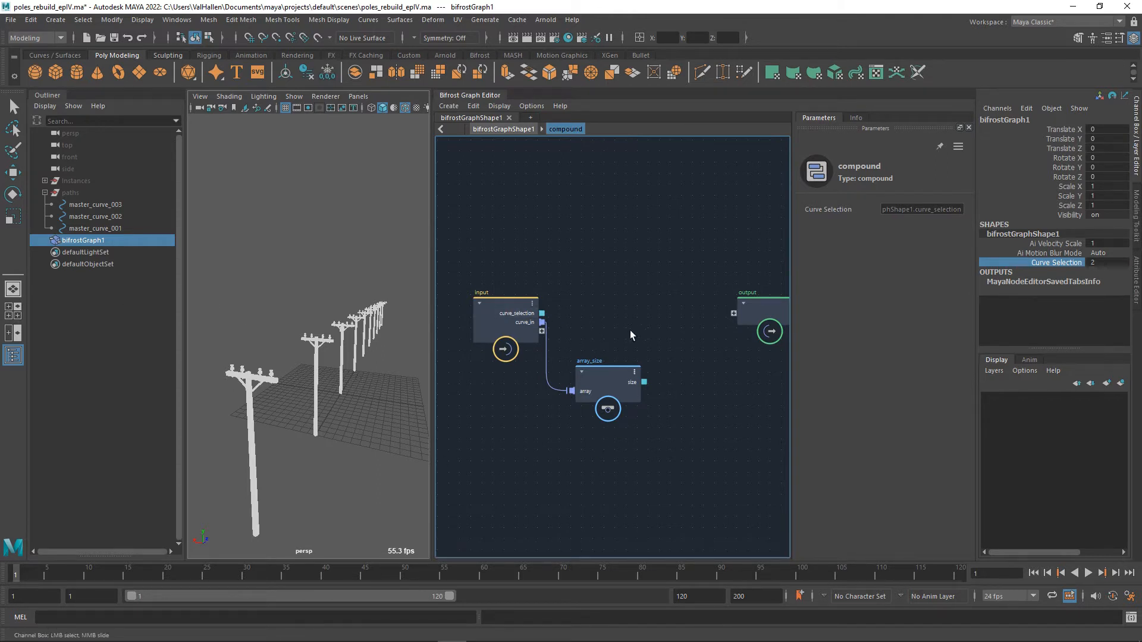
pyautogui.moveTo(603, 388); pyautogui.dragTo(598, 388)
pyautogui.press('Tab')
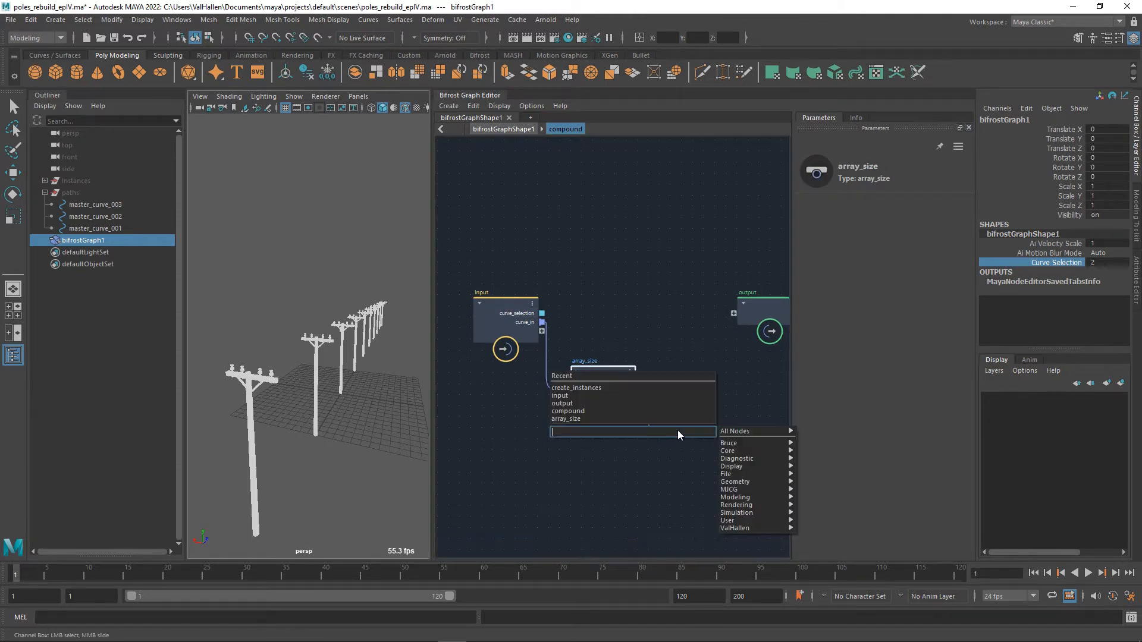
pyautogui.write('decr')
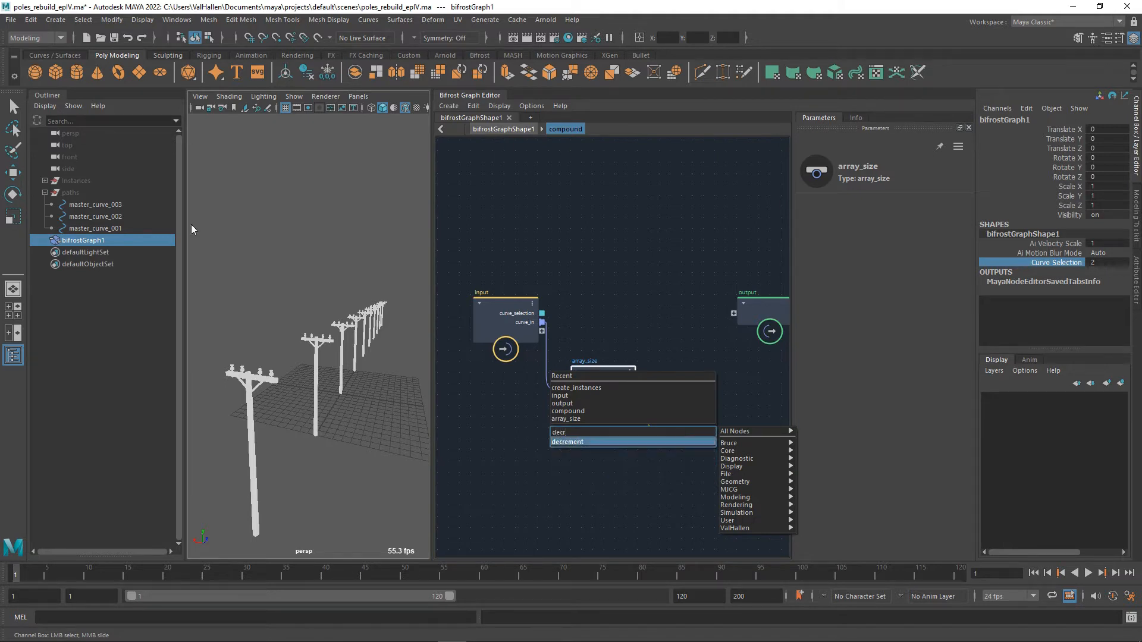
pyautogui.press('Return')
pyautogui.moveTo(701, 326); pyautogui.dragTo(647, 326, button='middle')
pyautogui.moveTo(622, 462); pyautogui.dragTo(651, 420)
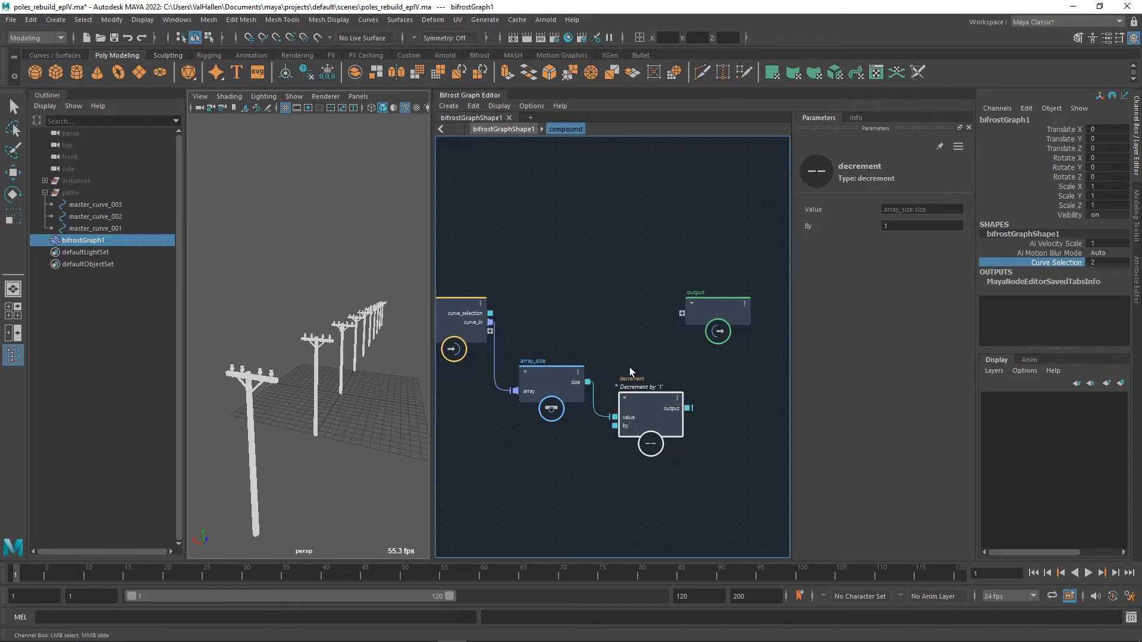
# Test the graph with Curve Selection set to 3, and restore it to 2.
pyautogui.click(1096, 266)
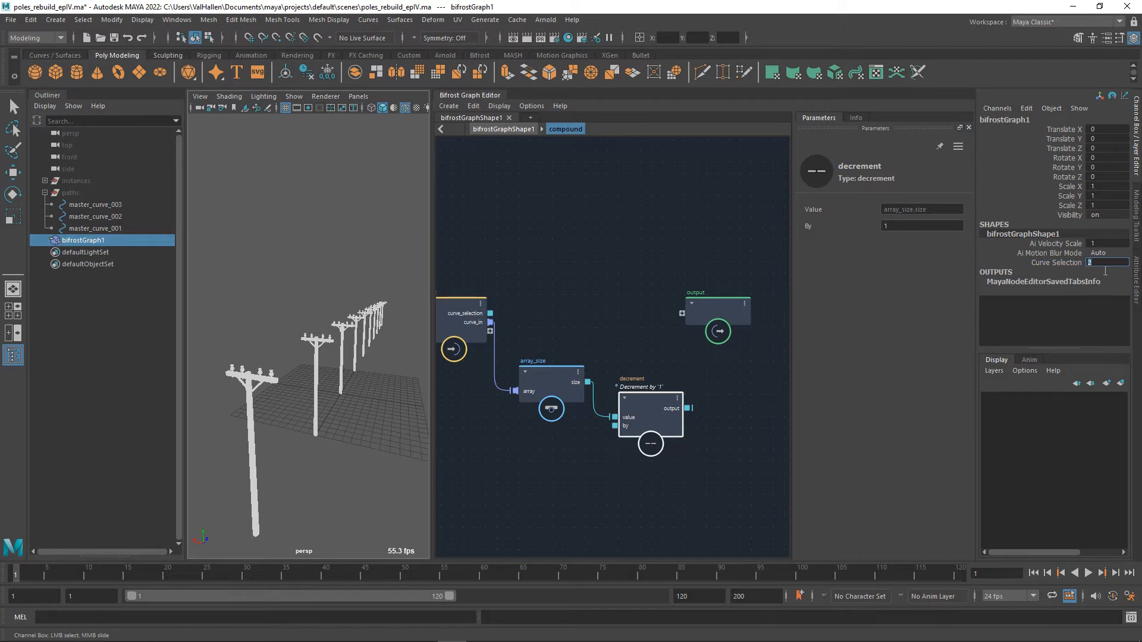
pyautogui.press('Return')
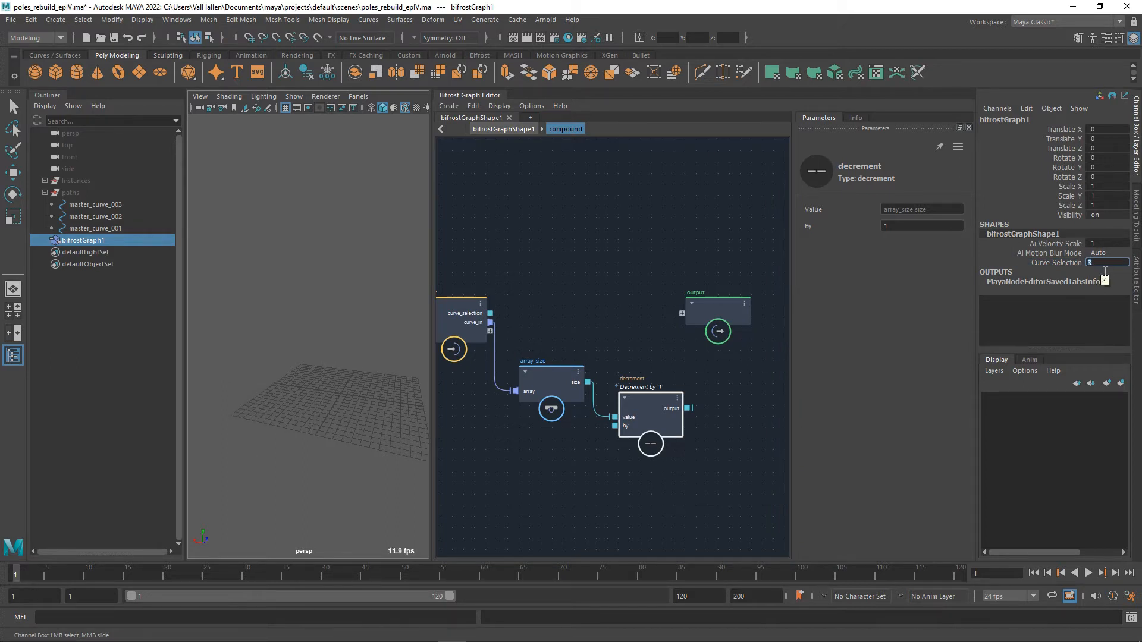
pyautogui.write('2')
pyautogui.press('Return')
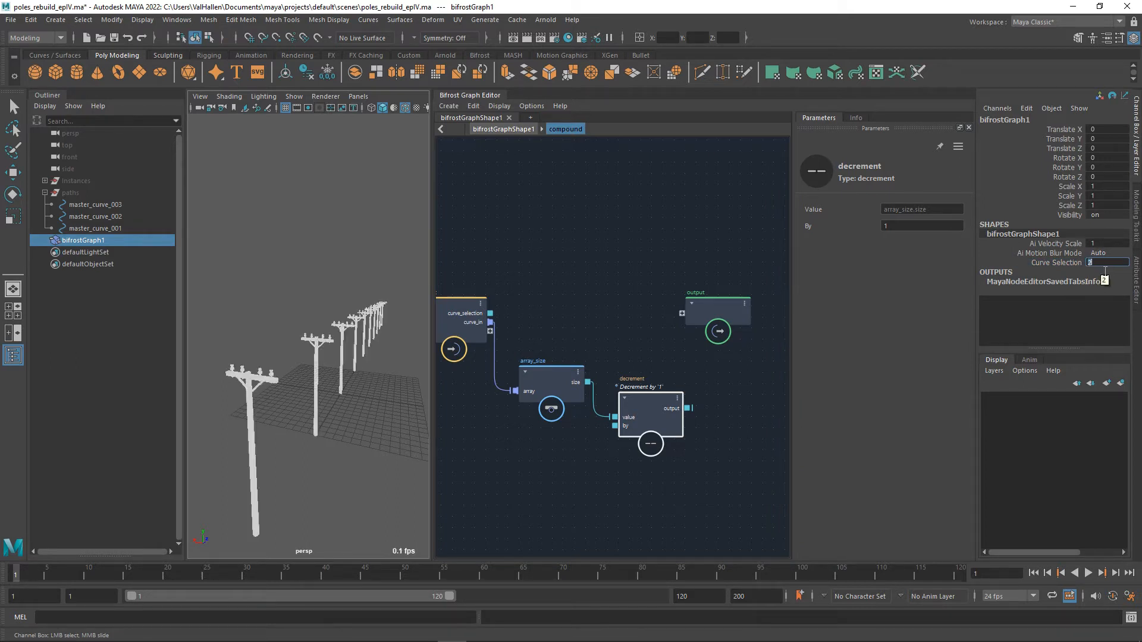
# Line up array_size level with the decrement node and move the output node further right.
pyautogui.press('a')
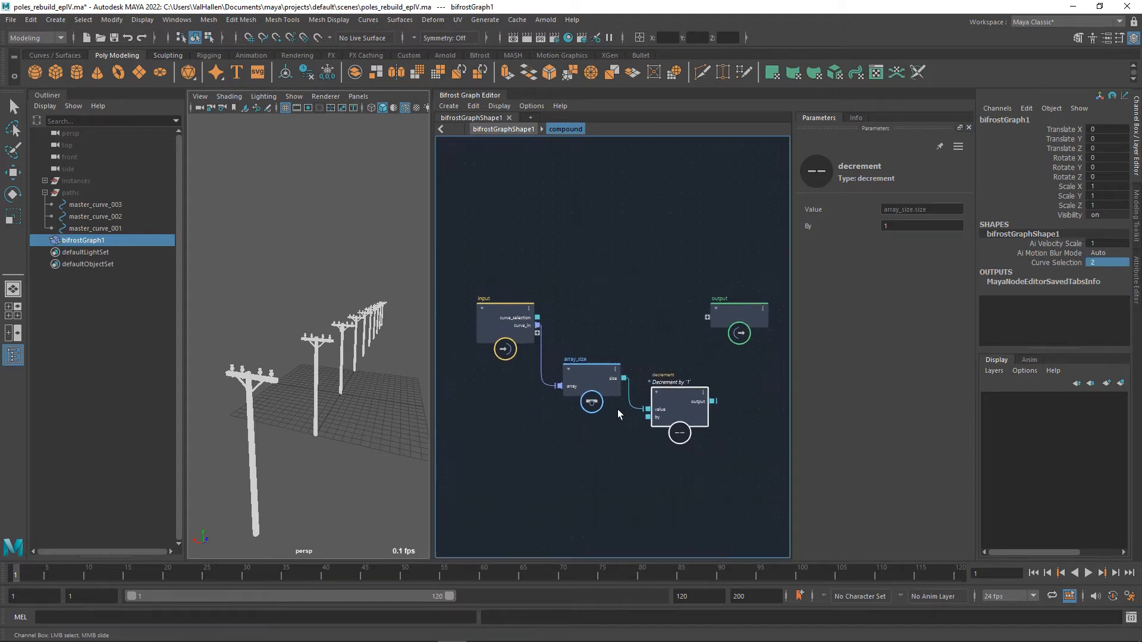
pyautogui.click(599, 409)
pyautogui.moveTo(602, 415); pyautogui.dragTo(602, 417)
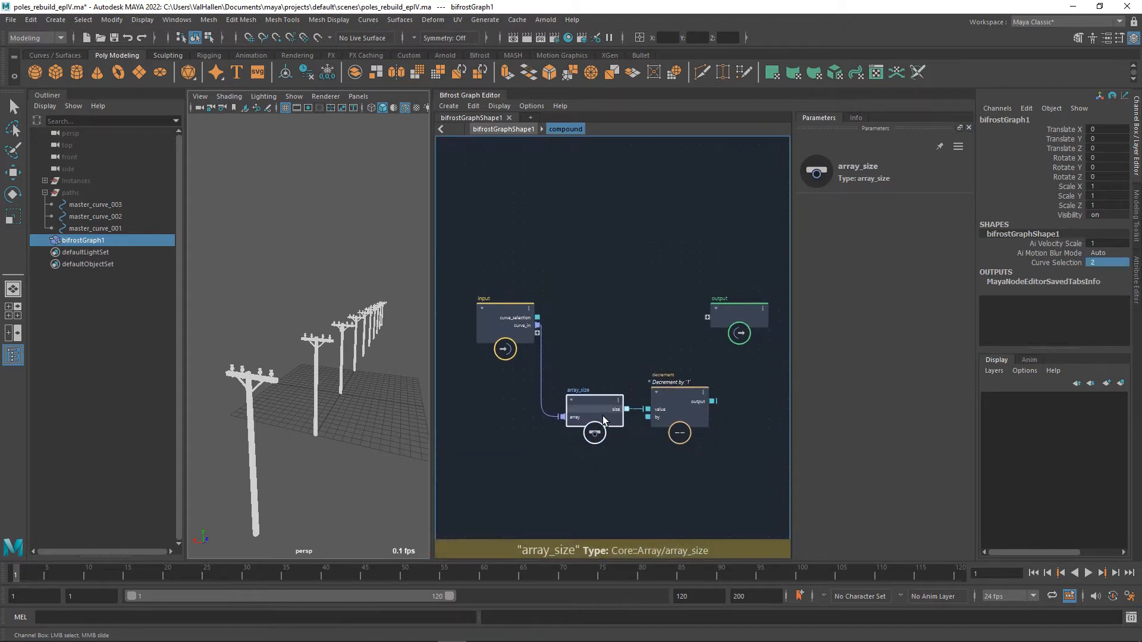
pyautogui.keyDown('alt'); pyautogui.moveTo(713, 473); pyautogui.dragTo(695, 483, button='middle'); pyautogui.keyUp('alt')
pyautogui.moveTo(720, 339); pyautogui.dragTo(767, 339)
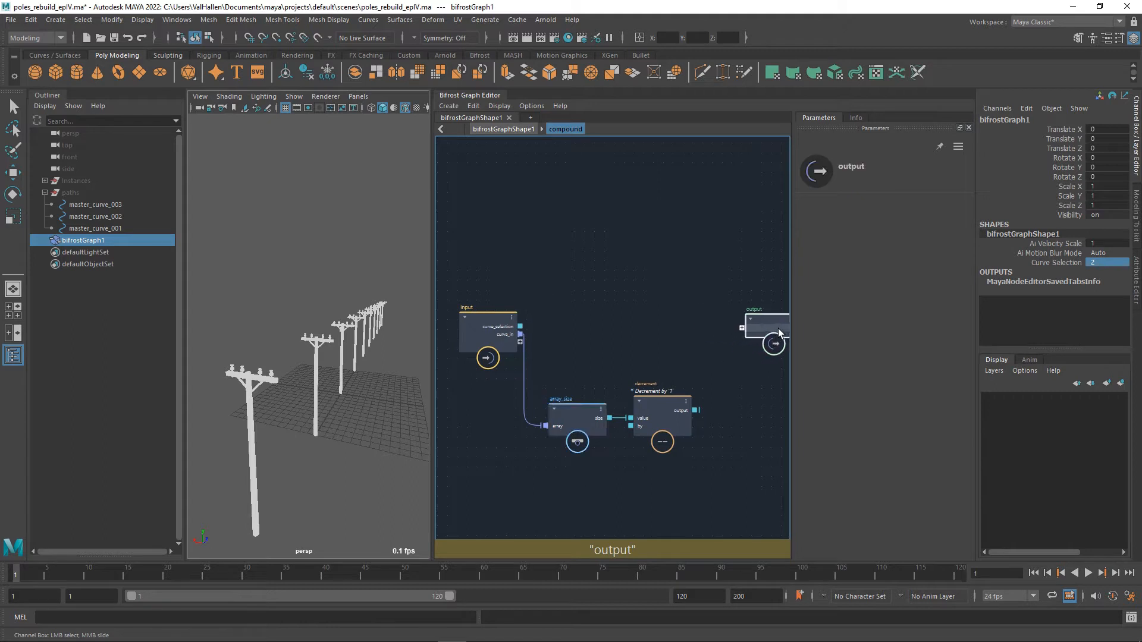
# Add a value node, place it above the compound's input node and set its type to 64-bit Integer.
pyautogui.keyDown('alt'); pyautogui.moveTo(698, 339); pyautogui.dragTo(638, 318, button='middle'); pyautogui.keyUp('alt')
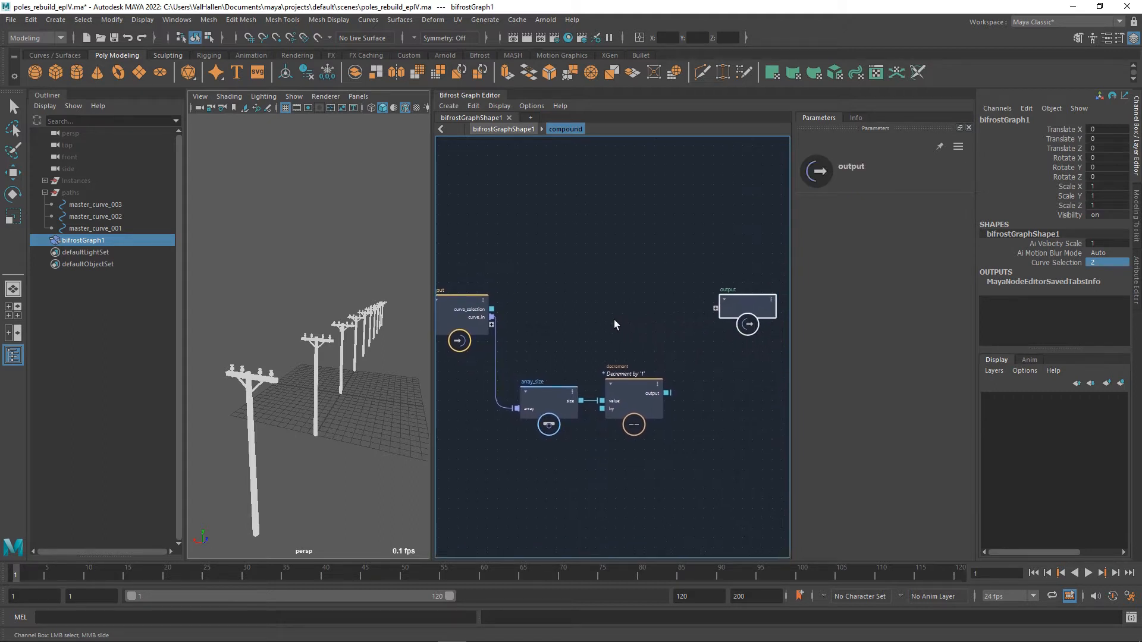
pyautogui.press('Tab')
pyautogui.write('value')
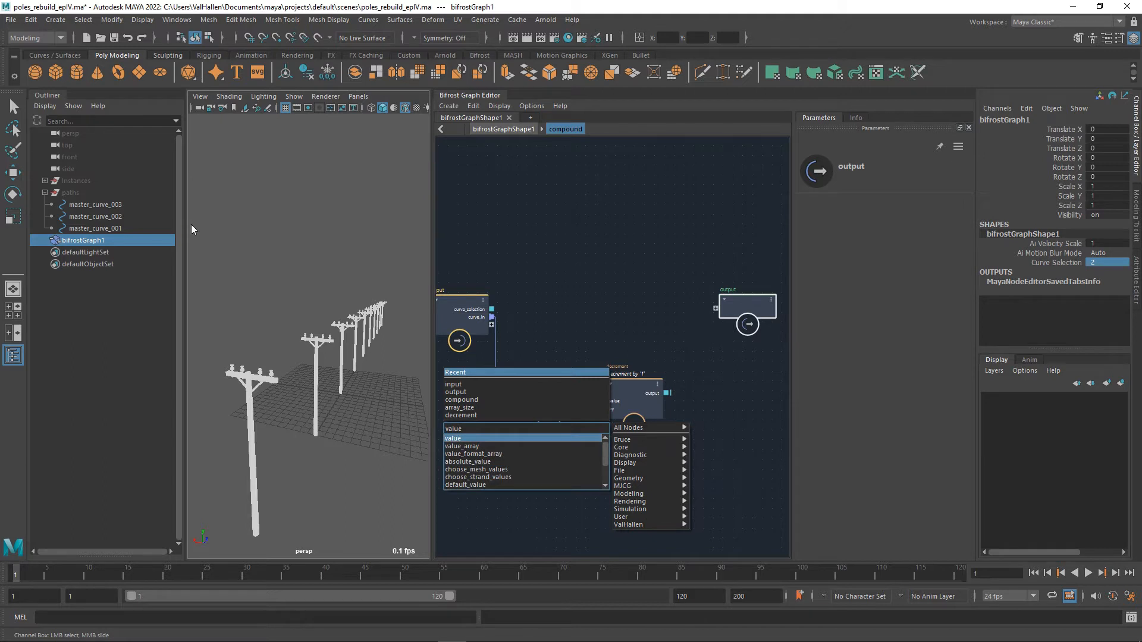
pyautogui.press('Return')
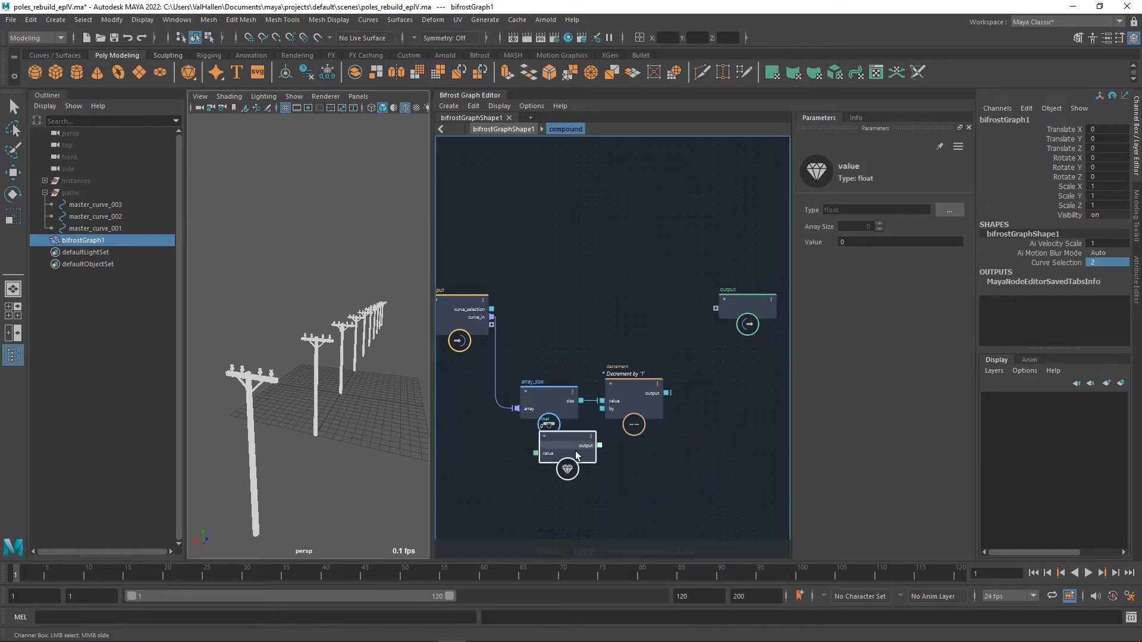
pyautogui.moveTo(567, 447); pyautogui.dragTo(550, 238)
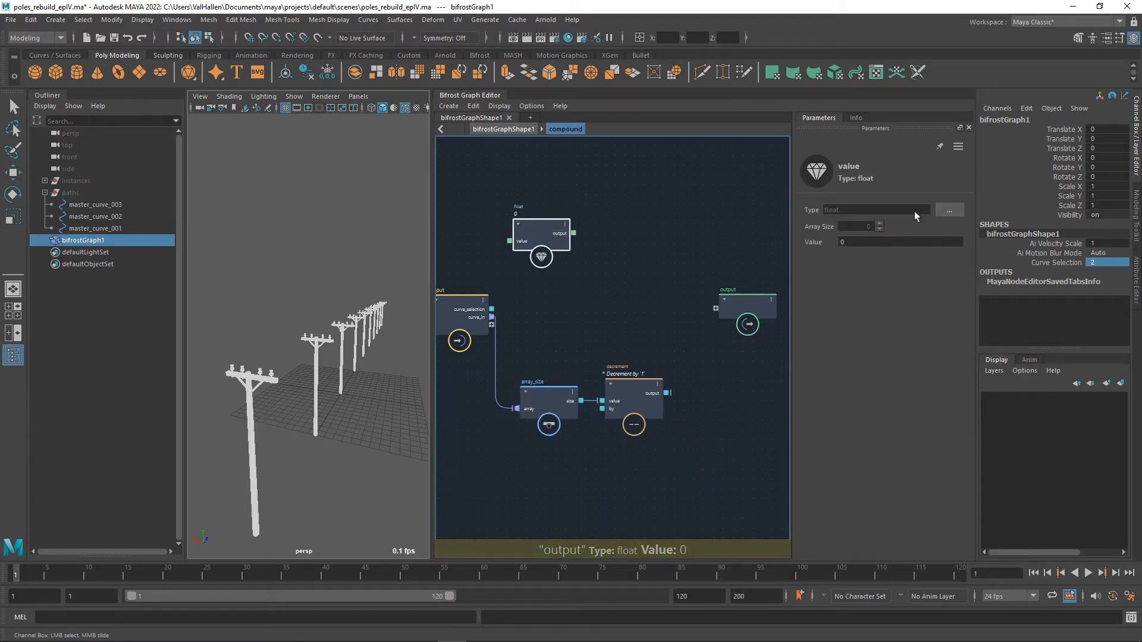
pyautogui.click(948, 213)
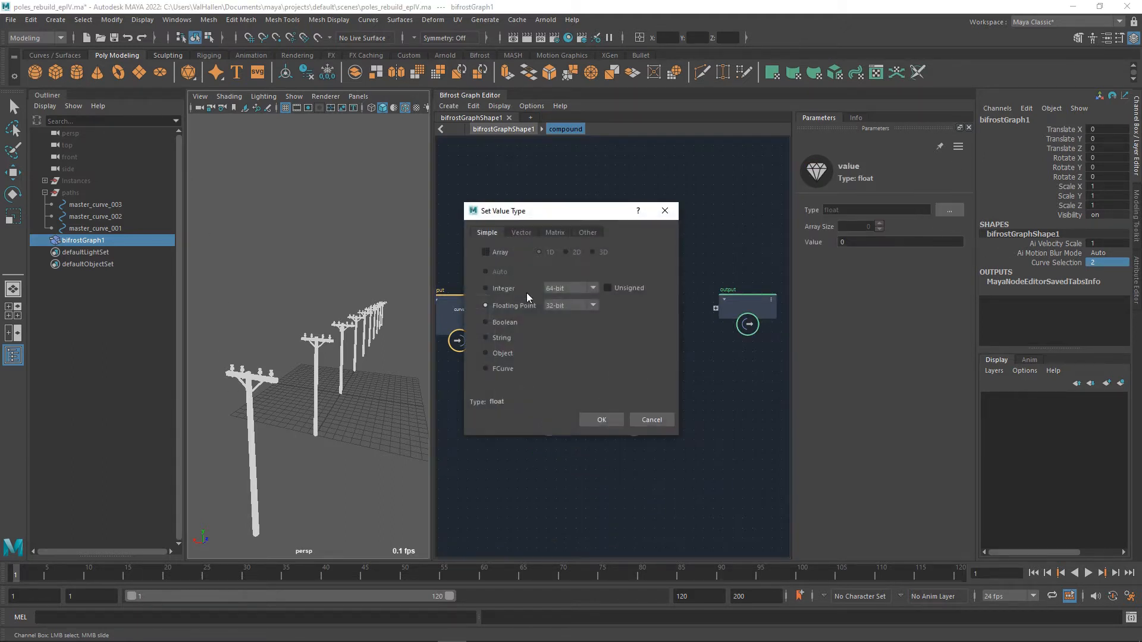
pyautogui.click(601, 420)
pyautogui.moveTo(532, 236); pyautogui.dragTo(453, 238)
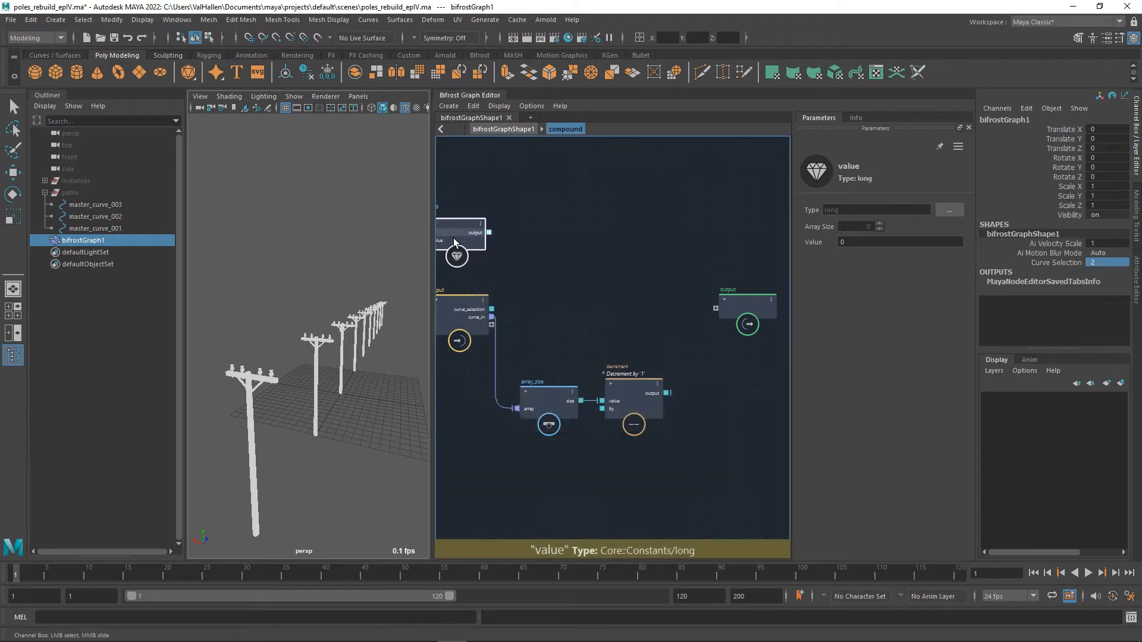
# Add a greater_or_equal node with the input node's curve_selection as its first input, and place it before the output node.
pyautogui.click(769, 315)
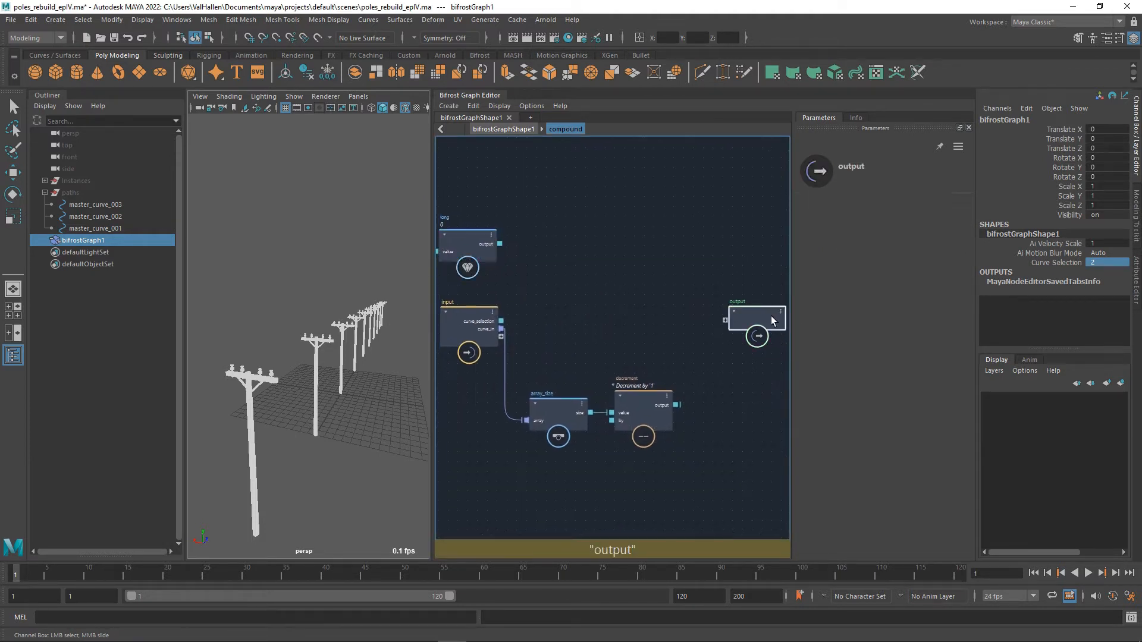
pyautogui.keyDown('alt'); pyautogui.moveTo(666, 349); pyautogui.dragTo(667, 359, button='middle'); pyautogui.keyUp('alt')
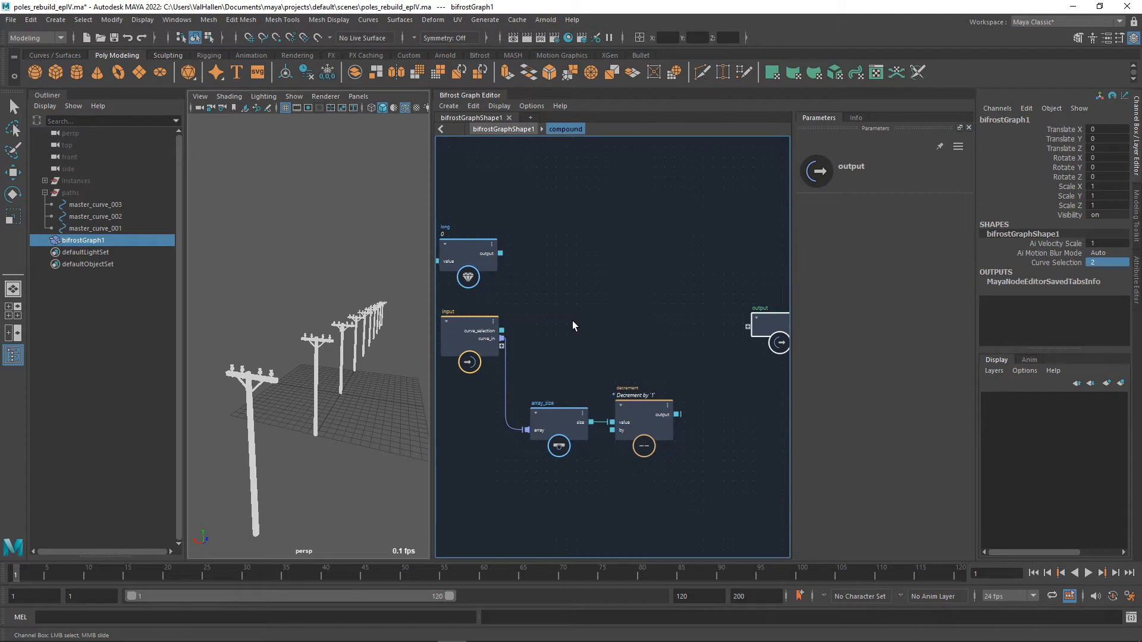
pyautogui.moveTo(502, 330); pyautogui.dragTo(637, 309)
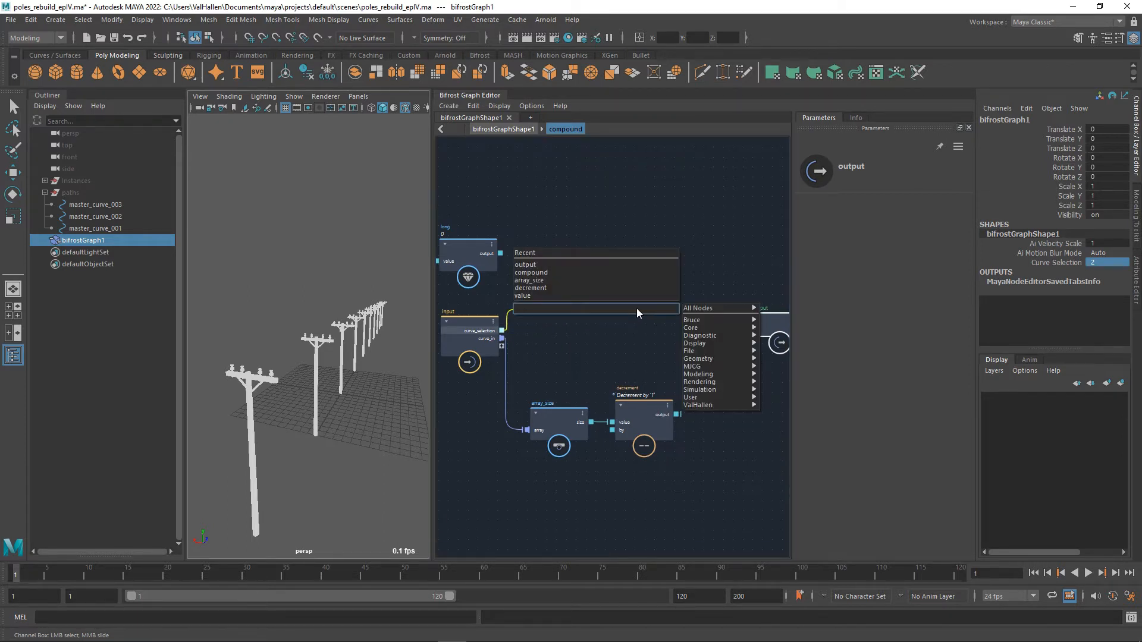
pyautogui.write('greater')
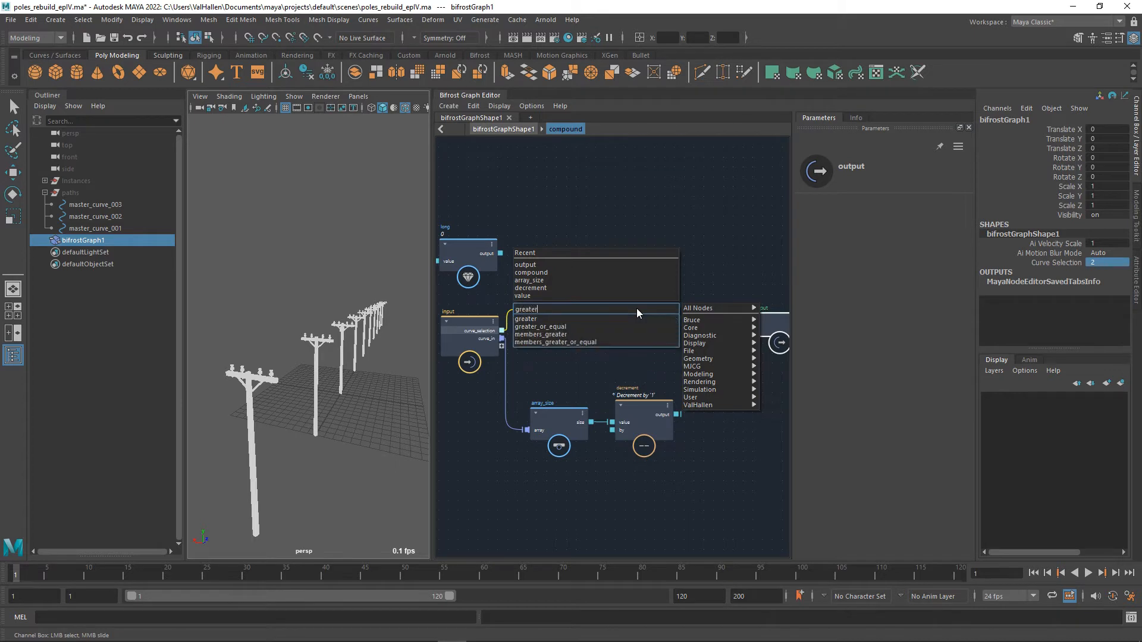
pyautogui.press('Down')
pyautogui.press('Down')
pyautogui.press('Return')
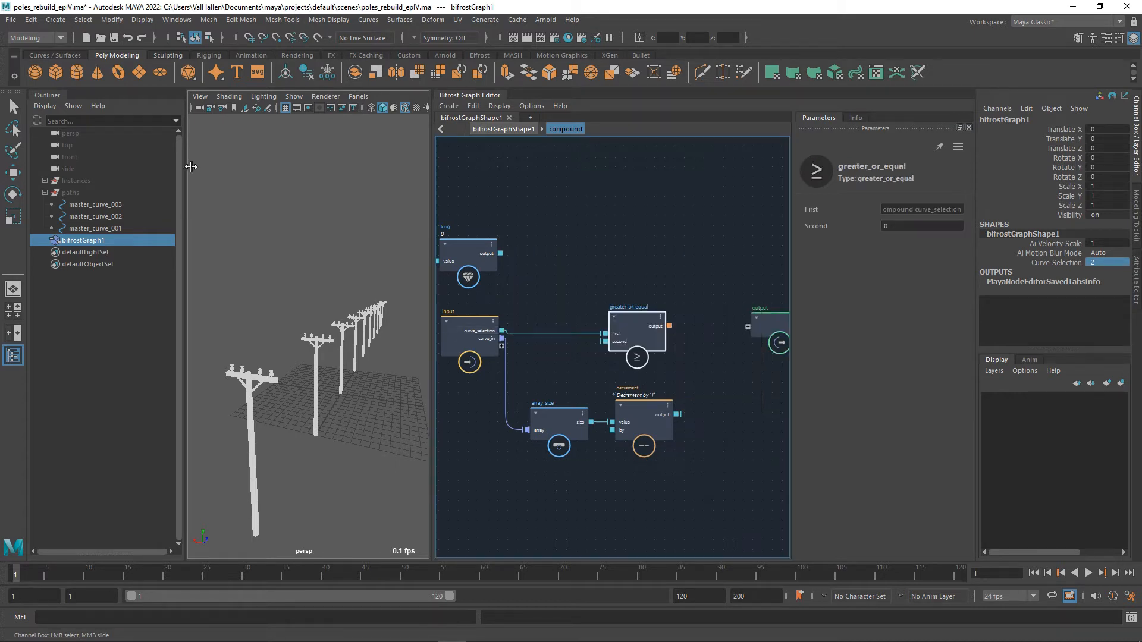
pyautogui.moveTo(649, 331); pyautogui.dragTo(695, 313)
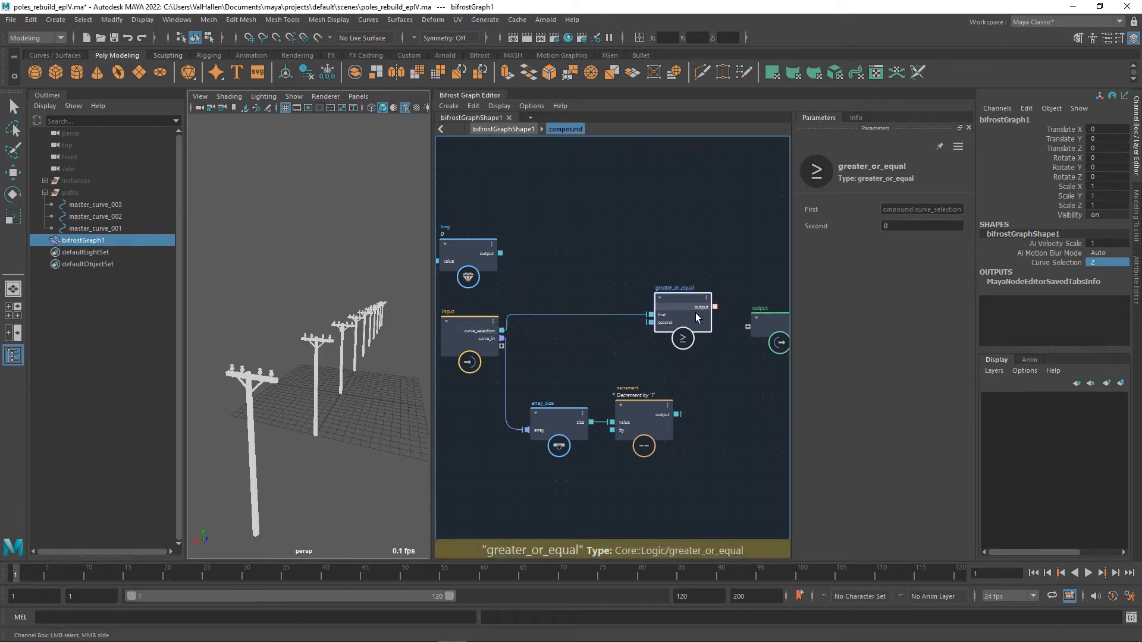
# Make room by moving the decrement node down, and connect array_size's size to greater_or_equal's second input.
pyautogui.keyDown('alt'); pyautogui.moveTo(730, 371); pyautogui.dragTo(632, 376, button='middle'); pyautogui.keyUp('alt')
pyautogui.moveTo(704, 332); pyautogui.dragTo(790, 331)
pyautogui.moveTo(592, 315); pyautogui.dragTo(645, 316)
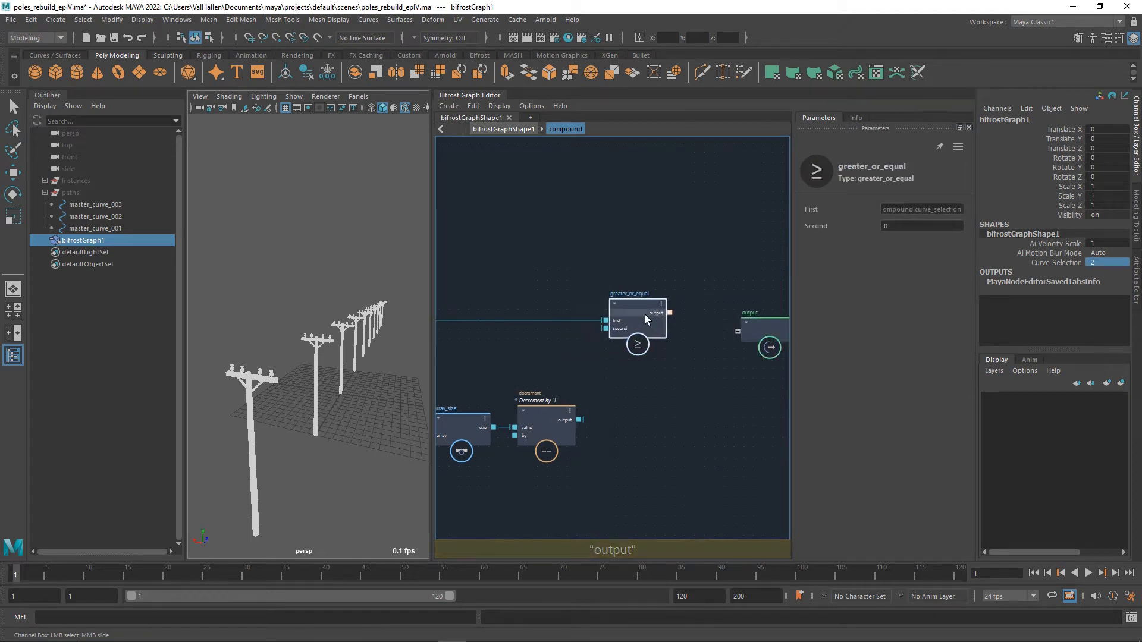
pyautogui.keyDown('alt'); pyautogui.moveTo(534, 401); pyautogui.dragTo(566, 380, button='middle'); pyautogui.keyUp('alt')
pyautogui.moveTo(593, 387); pyautogui.dragTo(592, 510)
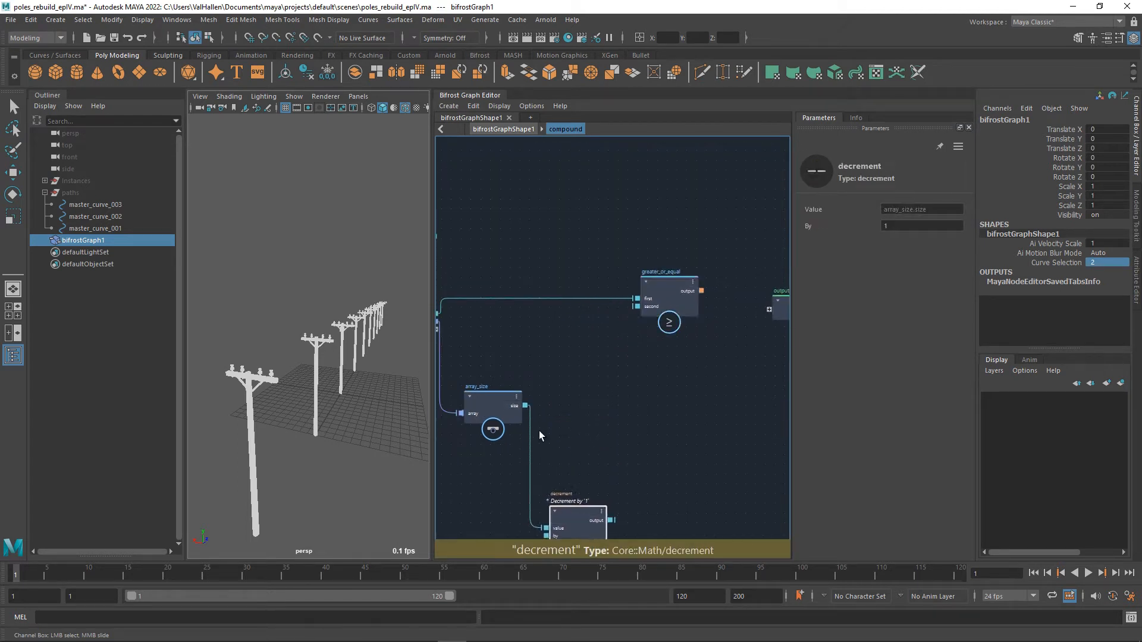
pyautogui.moveTo(530, 412); pyautogui.dragTo(637, 306)
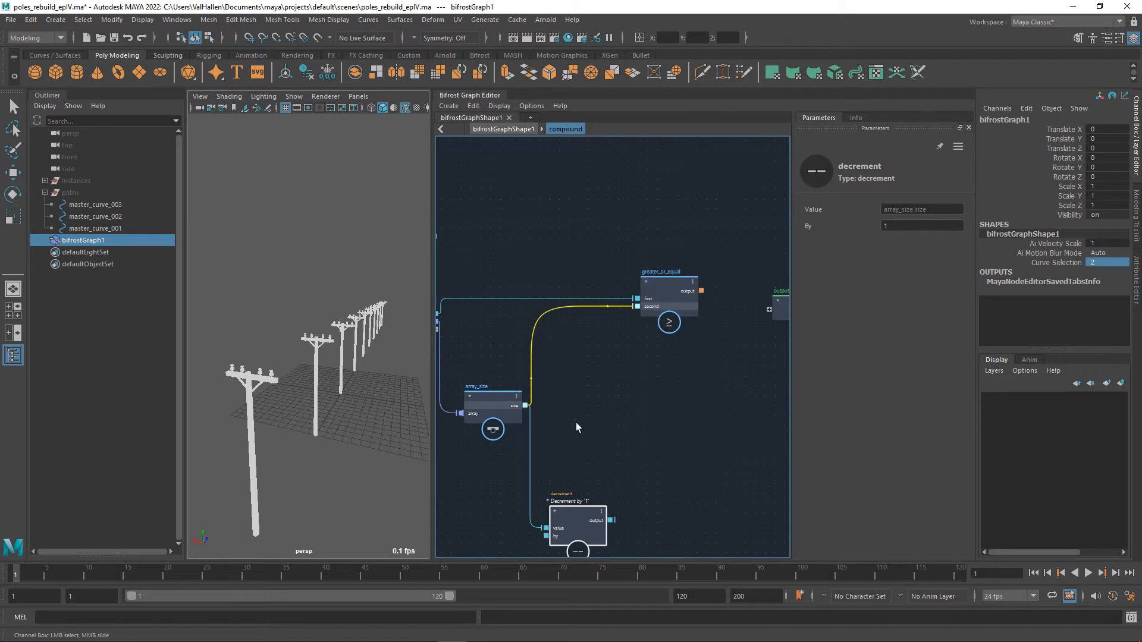
# Raise array_size towards the input node and shift greater_or_equal slightly closer to it.
pyautogui.keyDown('alt'); pyautogui.moveTo(589, 392); pyautogui.dragTo(603, 401, button='middle'); pyautogui.keyUp('alt')
pyautogui.moveTo(511, 410); pyautogui.dragTo(512, 375)
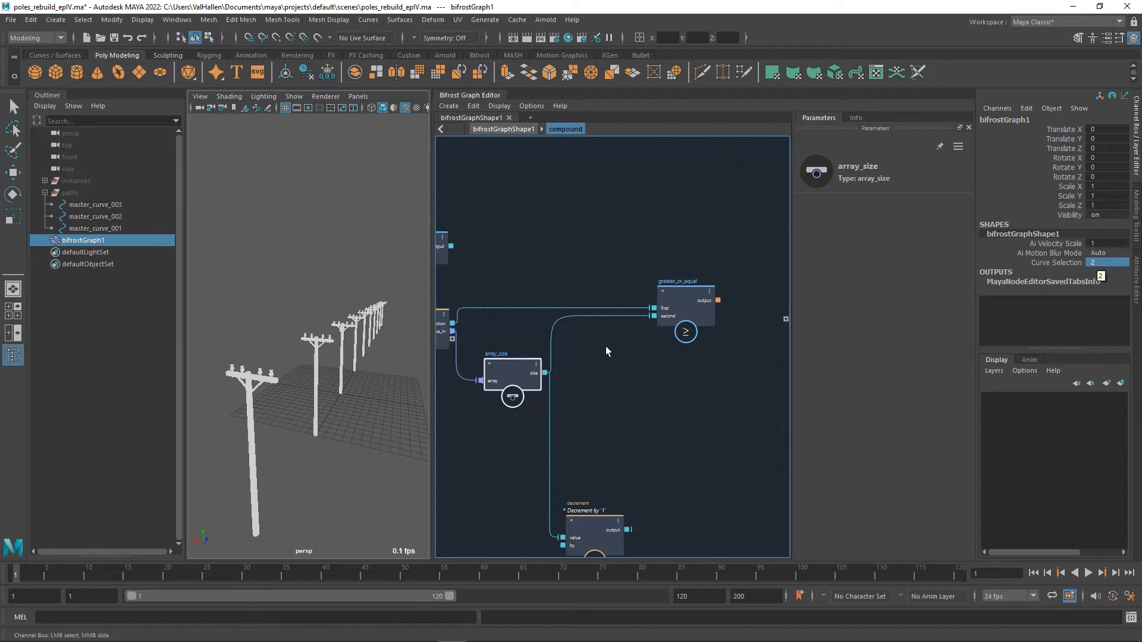
pyautogui.keyDown('alt'); pyautogui.moveTo(646, 393); pyautogui.dragTo(641, 409, button='middle'); pyautogui.keyUp('alt')
pyautogui.keyDown('alt'); pyautogui.moveTo(722, 370); pyautogui.dragTo(711, 349, button='middle'); pyautogui.keyUp('alt')
pyautogui.moveTo(678, 300); pyautogui.dragTo(632, 301)
pyautogui.keyDown('alt'); pyautogui.moveTo(547, 301); pyautogui.dragTo(560, 308, button='middle'); pyautogui.keyUp('alt')
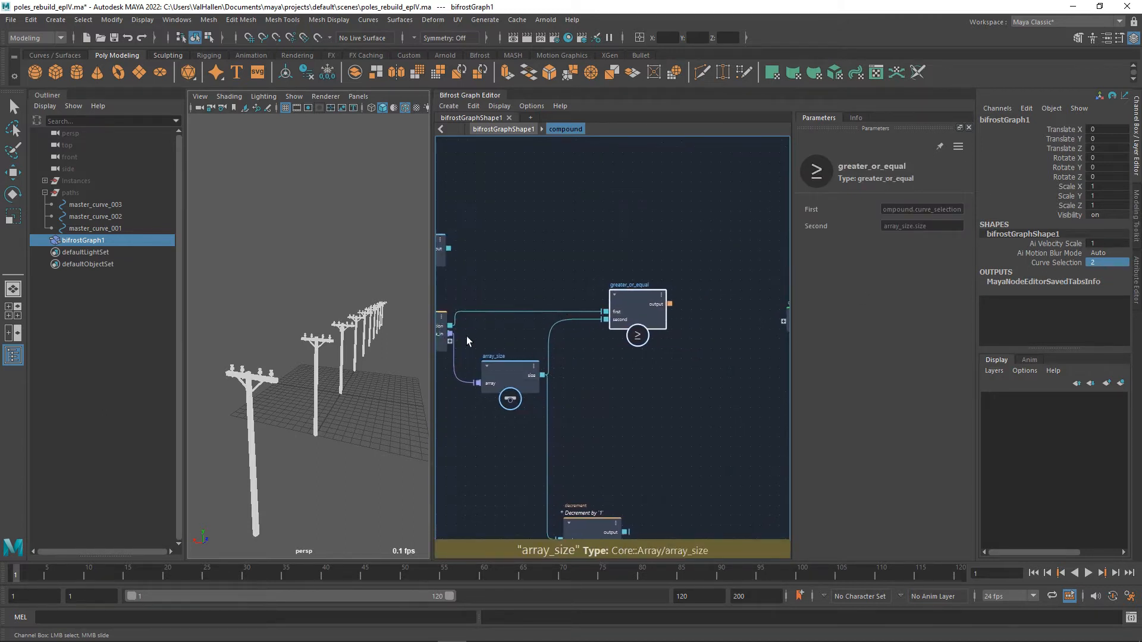
# Add a less node above greater_or_equal, comparing curve_selection as first with the long value node's output as second.
pyautogui.moveTo(451, 325); pyautogui.dragTo(650, 233)
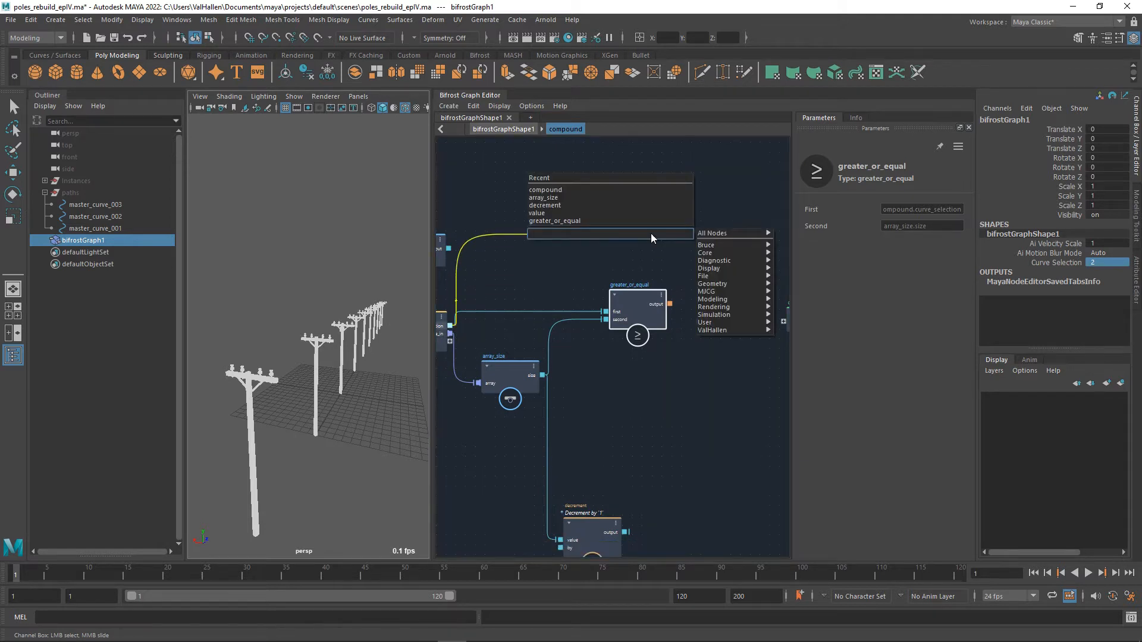
pyautogui.write('less')
pyautogui.press('Return')
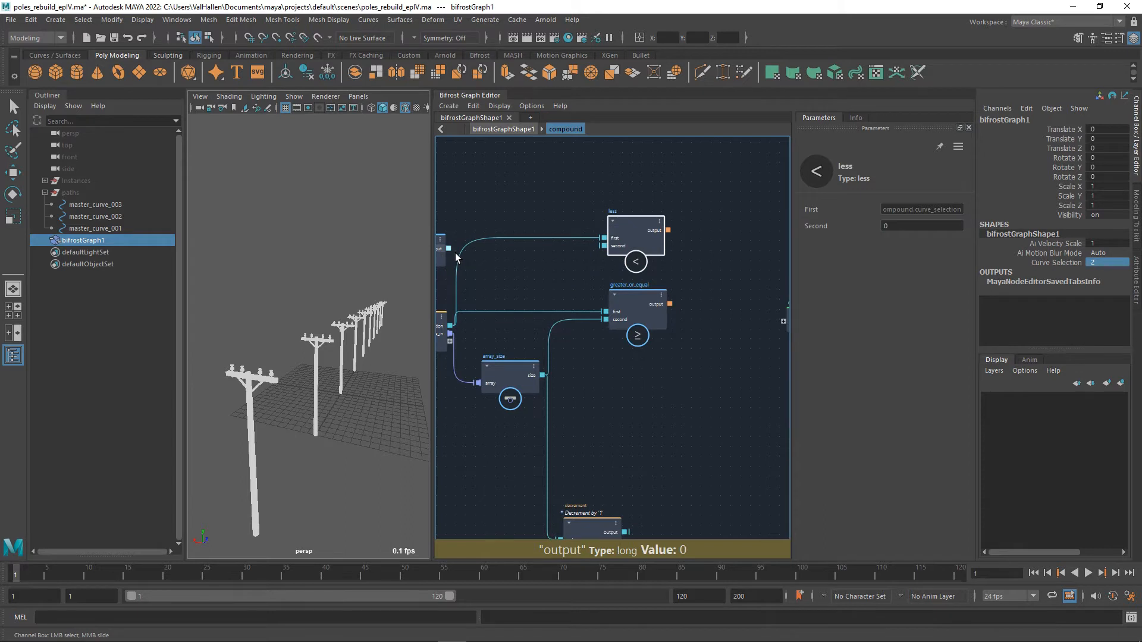
pyautogui.moveTo(457, 257); pyautogui.dragTo(620, 257)
pyautogui.keyDown('alt'); pyautogui.moveTo(689, 288); pyautogui.dragTo(617, 288, button='middle'); pyautogui.keyUp('alt')
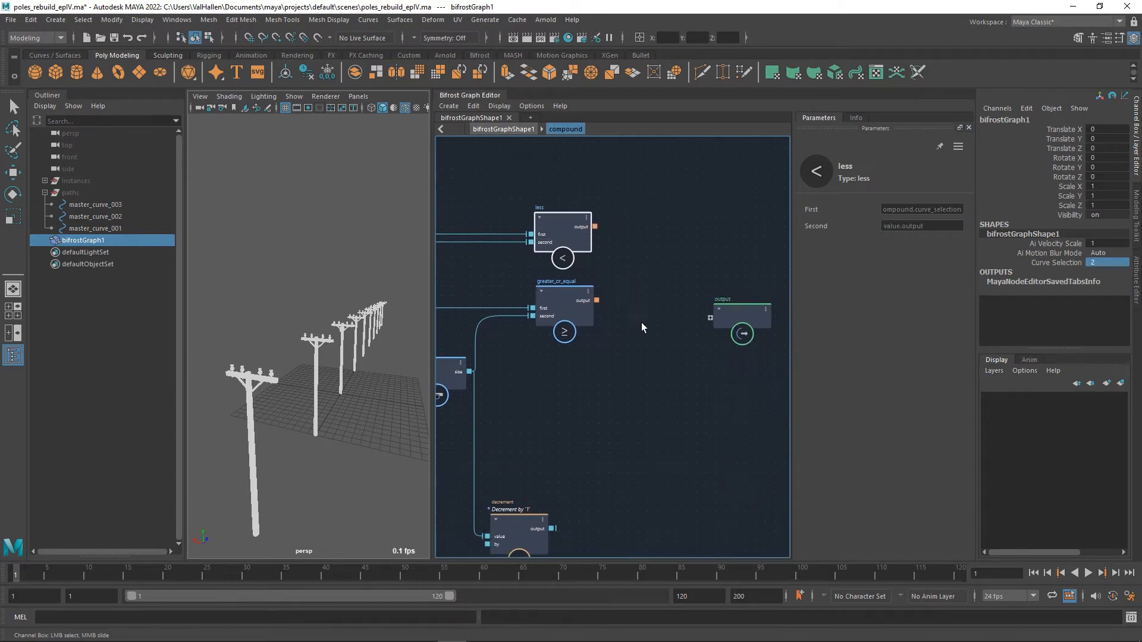
# Delete the decrement node and move the output node further right.
pyautogui.keyDown('alt'); pyautogui.moveTo(641, 326); pyautogui.dragTo(644, 304, button='middle'); pyautogui.keyUp('alt')
pyautogui.click(531, 515)
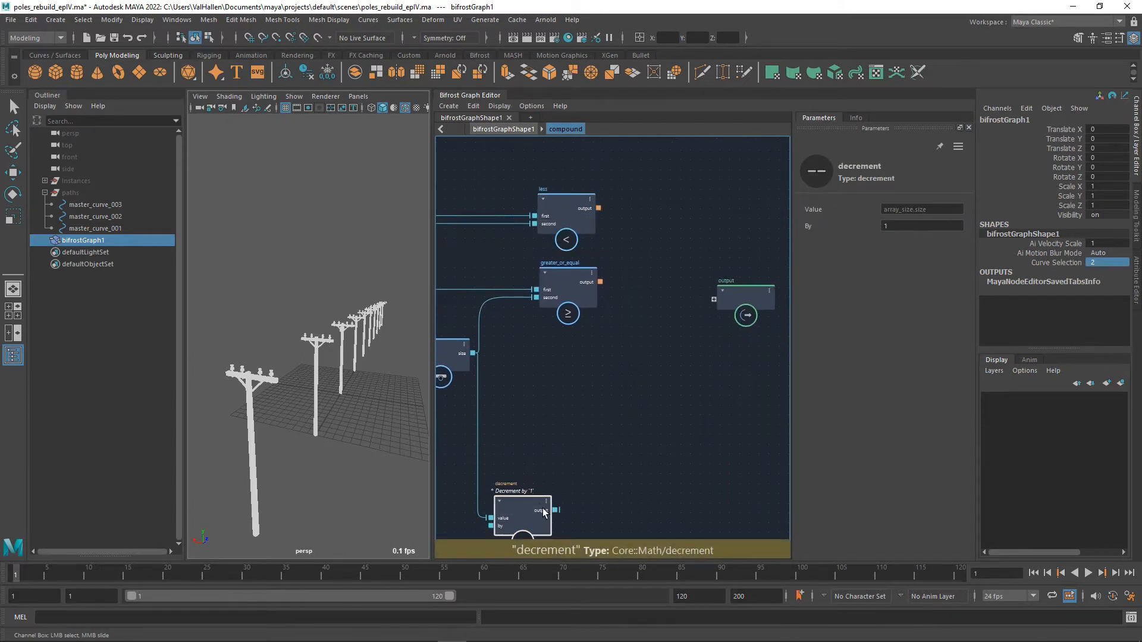
pyautogui.press('Delete')
pyautogui.keyDown('alt'); pyautogui.moveTo(736, 328); pyautogui.dragTo(737, 406, button='middle'); pyautogui.keyUp('alt')
pyautogui.click(741, 399)
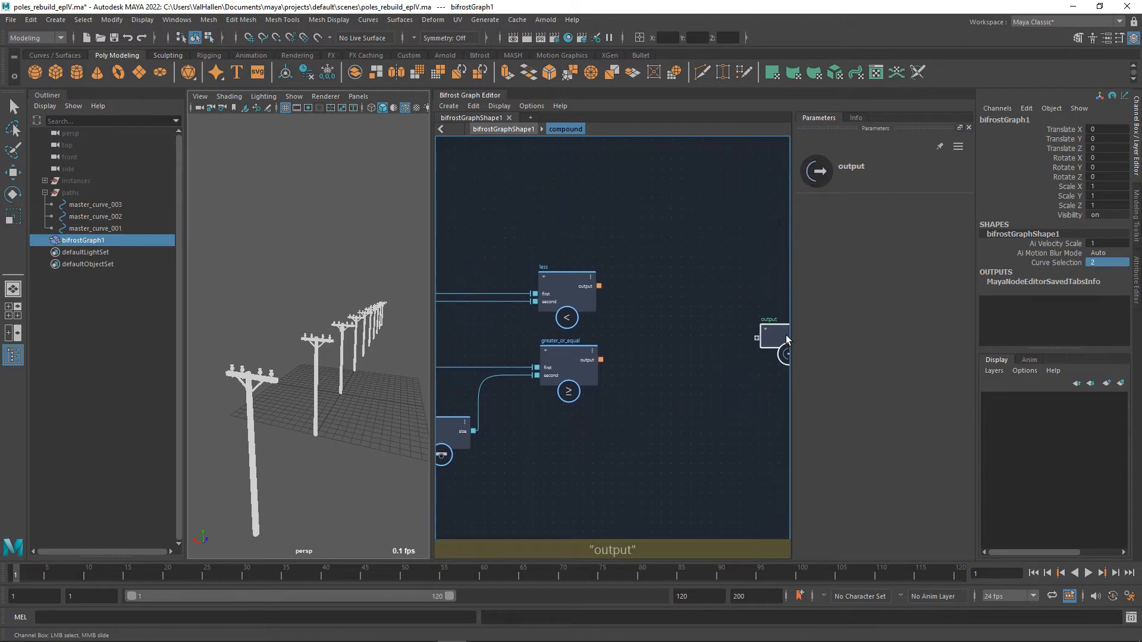
pyautogui.keyDown('alt'); pyautogui.moveTo(641, 322); pyautogui.dragTo(584, 336, button='middle'); pyautogui.keyUp('alt')
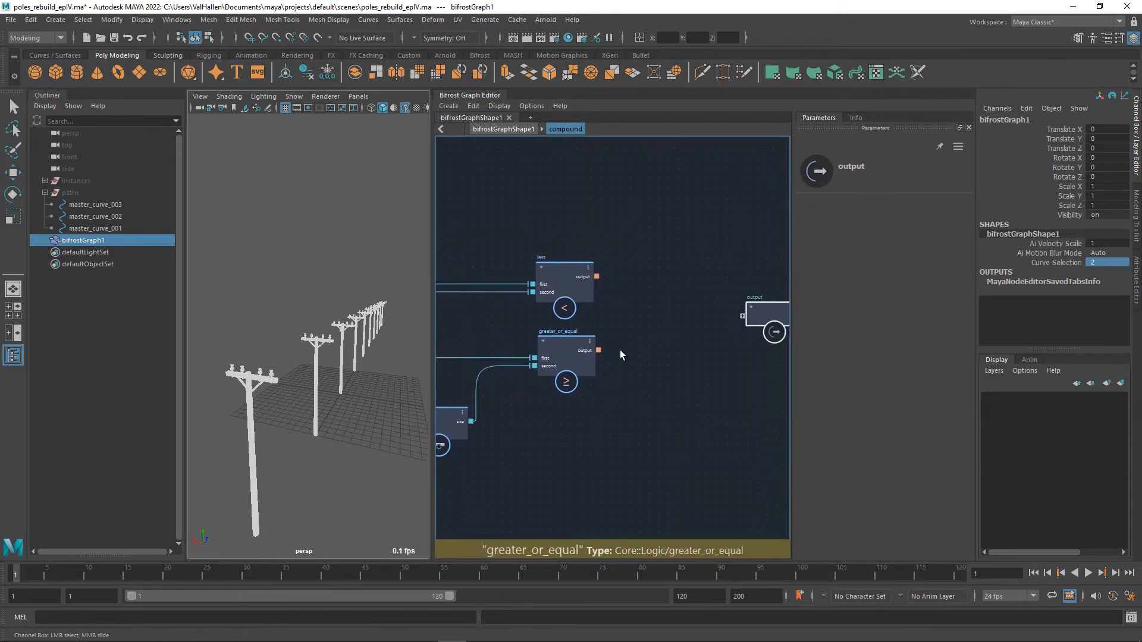
# Add an if node beside greater_or_equal and feed its condition from greater_or_equal's output.
pyautogui.press('Tab')
pyautogui.write('if')
pyautogui.press('Return')
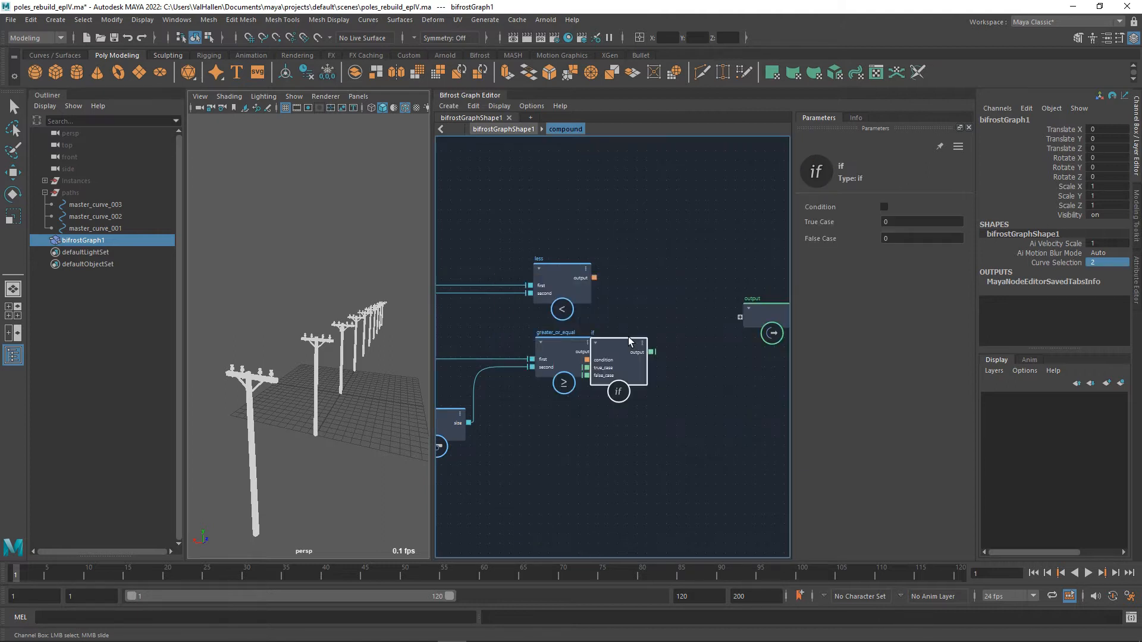
pyautogui.moveTo(596, 351); pyautogui.dragTo(658, 342)
pyautogui.keyDown('alt'); pyautogui.moveTo(645, 387); pyautogui.dragTo(701, 385, button='middle'); pyautogui.keyUp('alt')
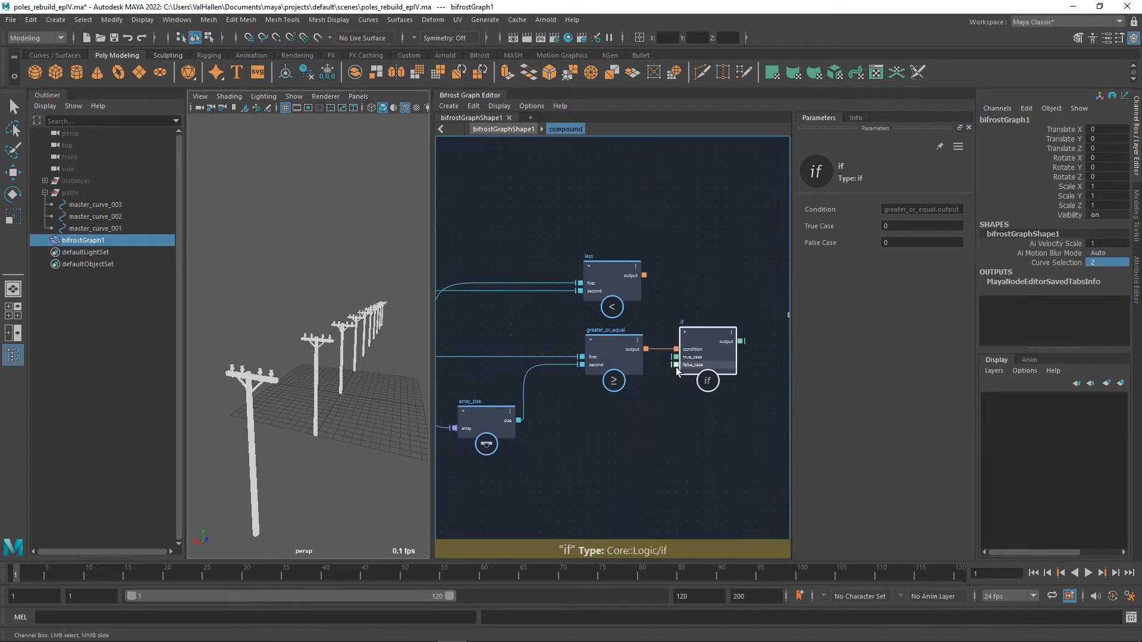
# Connect the if node's false_case to the input node's curve_selection.
pyautogui.moveTo(682, 367); pyautogui.dragTo(677, 462)
pyautogui.keyDown('alt'); pyautogui.moveTo(676, 463); pyautogui.dragTo(774, 460, button='middle'); pyautogui.keyUp('alt')
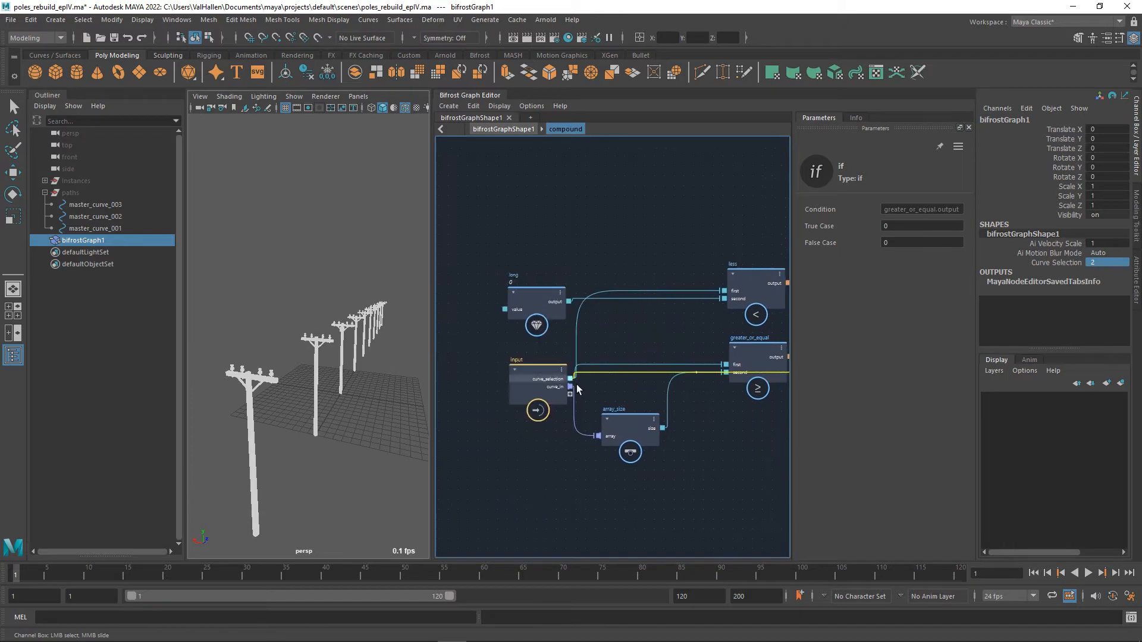
pyautogui.moveTo(576, 382); pyautogui.dragTo(576, 382)
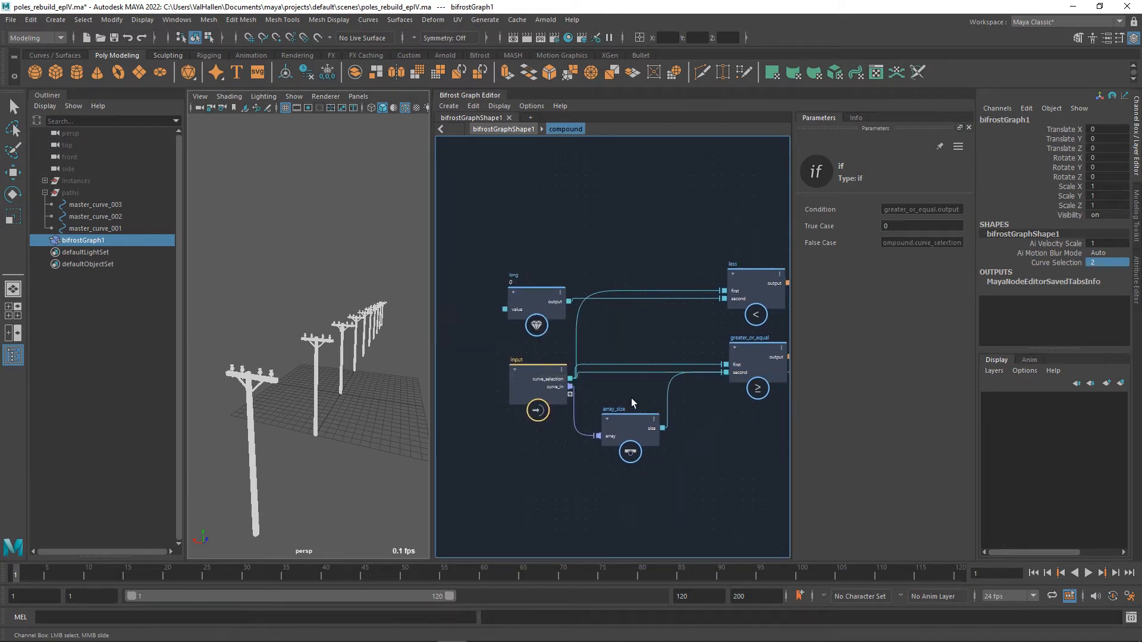
pyautogui.keyDown('alt'); pyautogui.moveTo(632, 402); pyautogui.dragTo(543, 383, button='middle'); pyautogui.keyUp('alt')
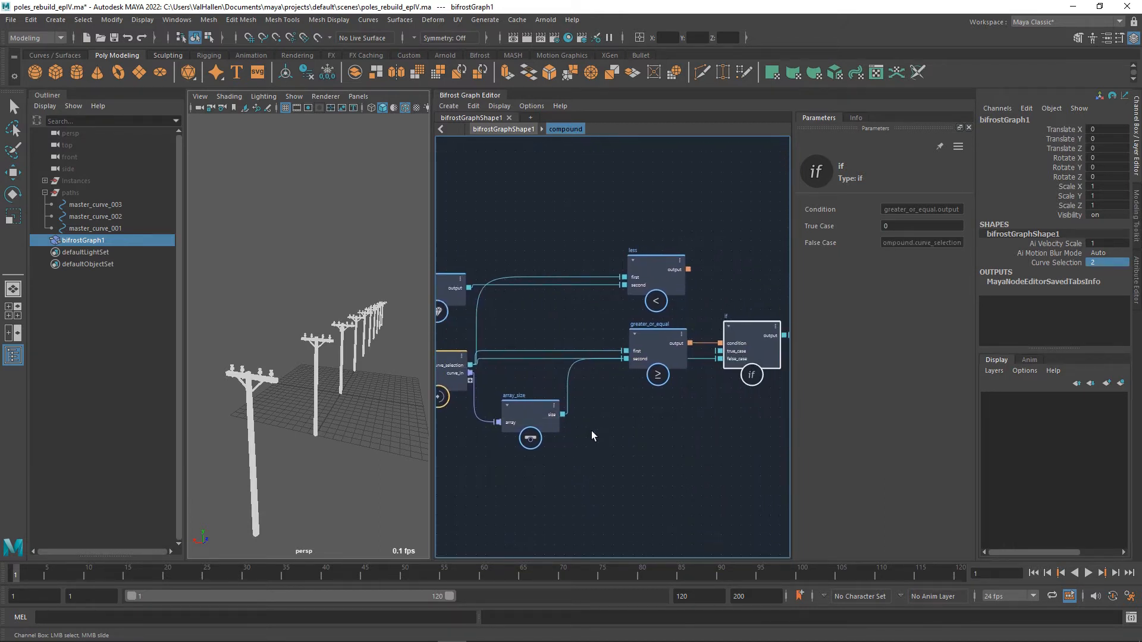
# Add a decrement node fed by array_size's size and connect its output to the if node's true_case.
pyautogui.moveTo(562, 414); pyautogui.dragTo(687, 451)
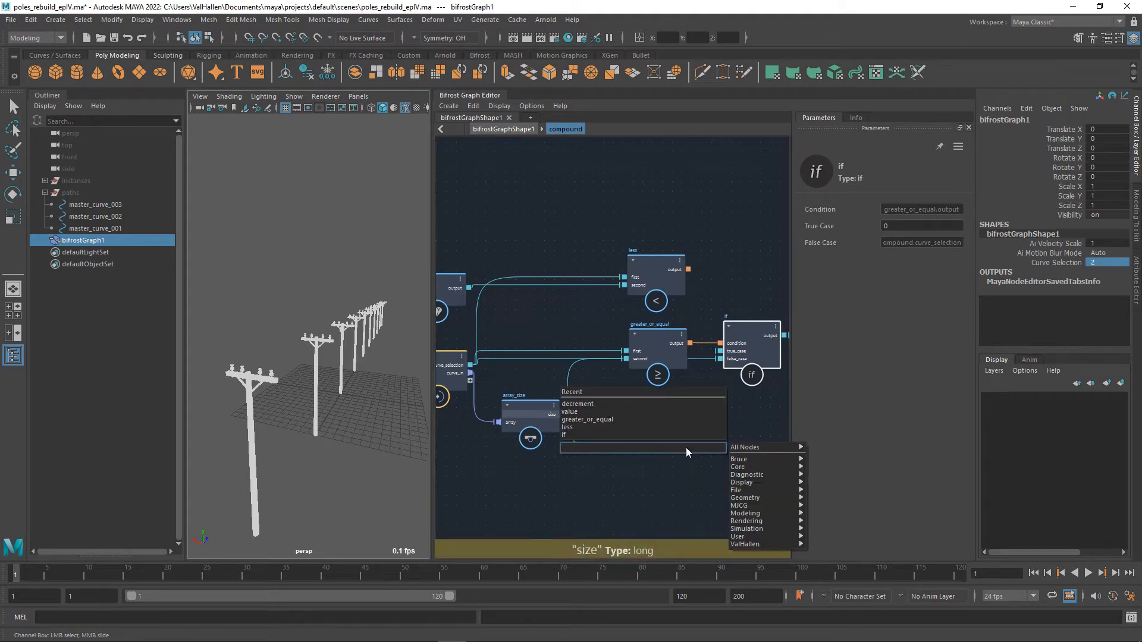
pyautogui.write('decre')
pyautogui.press('Down')
pyautogui.press('Return')
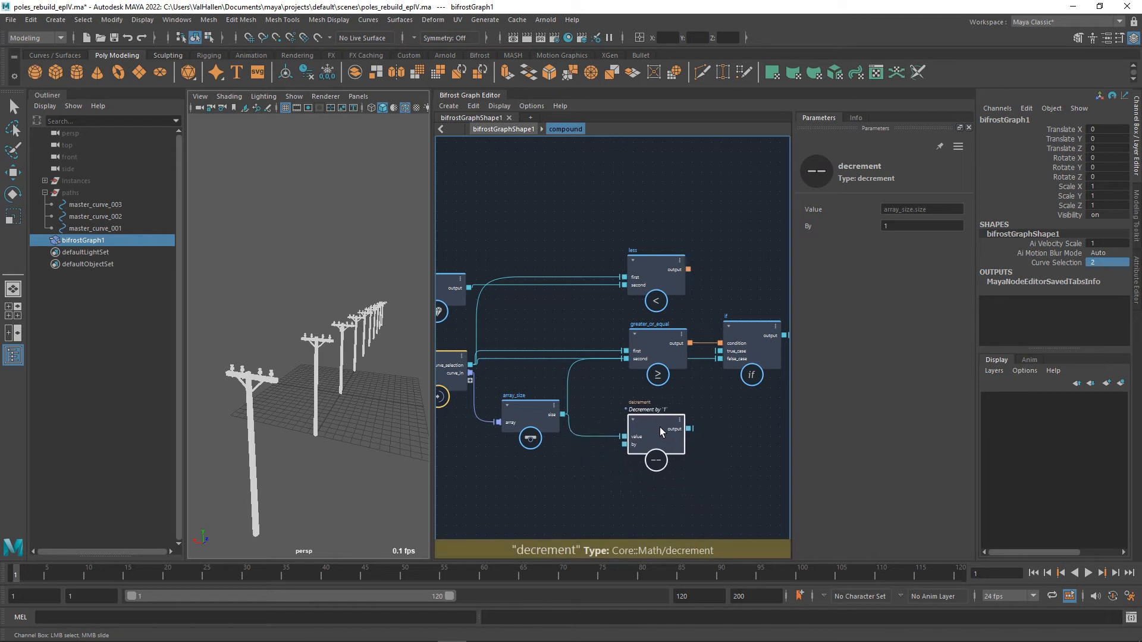
pyautogui.moveTo(688, 429); pyautogui.dragTo(727, 358)
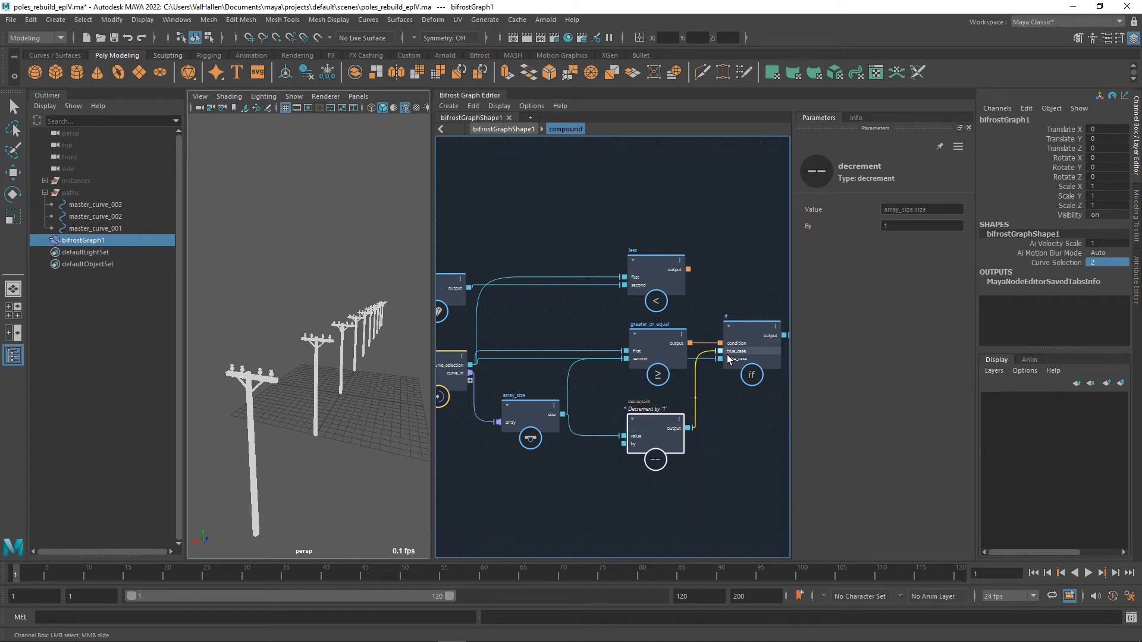
pyautogui.keyDown('alt'); pyautogui.moveTo(744, 437); pyautogui.dragTo(641, 435, button='middle'); pyautogui.keyUp('alt')
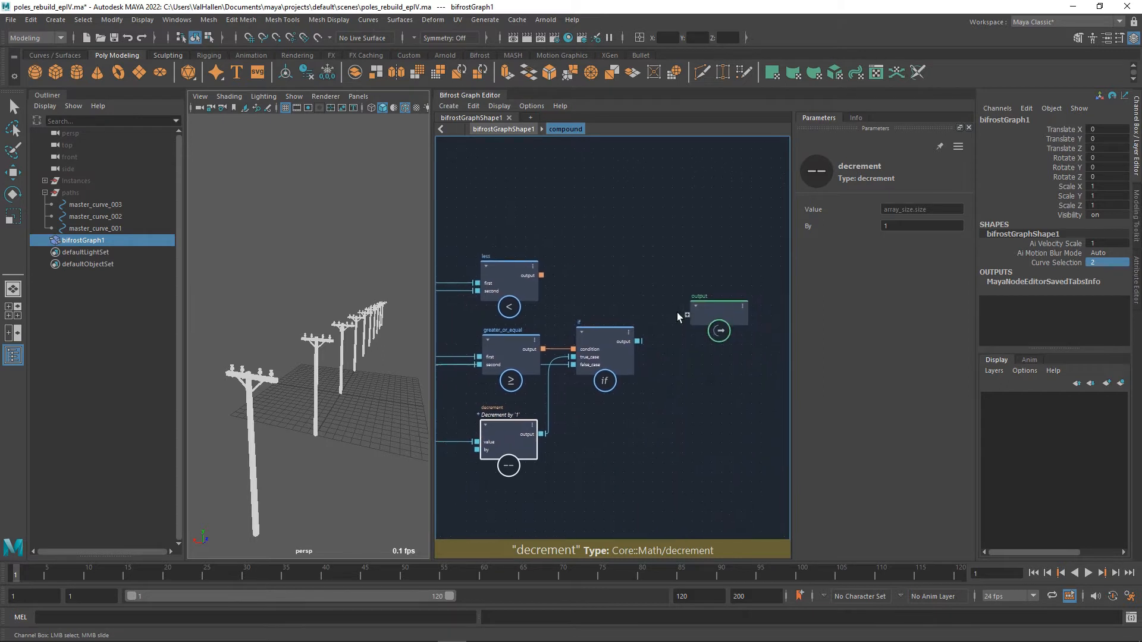
# Move the output node right and add a second if node with its condition driven by the less node's output.
pyautogui.moveTo(715, 321); pyautogui.dragTo(777, 322)
pyautogui.moveTo(508, 273)
pyautogui.mouseDown()
pyautogui.moveTo(589, 272)
pyautogui.moveTo(515, 274)
pyautogui.mouseUp()
pyautogui.press('Tab')
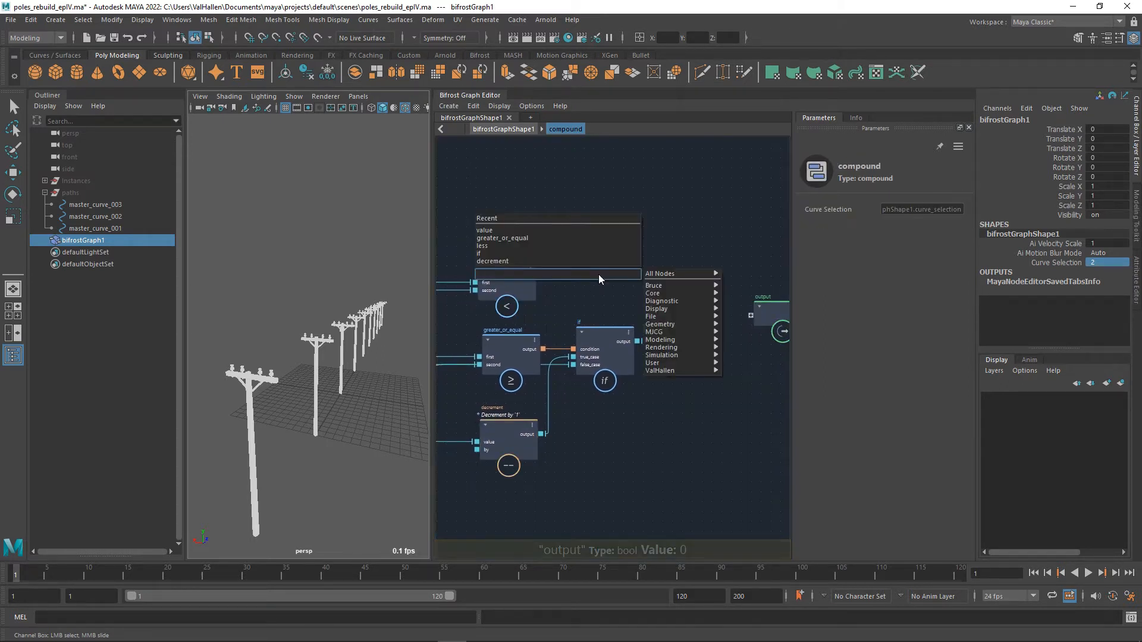
pyautogui.write('if')
pyautogui.press('Return')
pyautogui.moveTo(604, 279); pyautogui.dragTo(539, 274)
pyautogui.moveTo(615, 263); pyautogui.dragTo(697, 262)
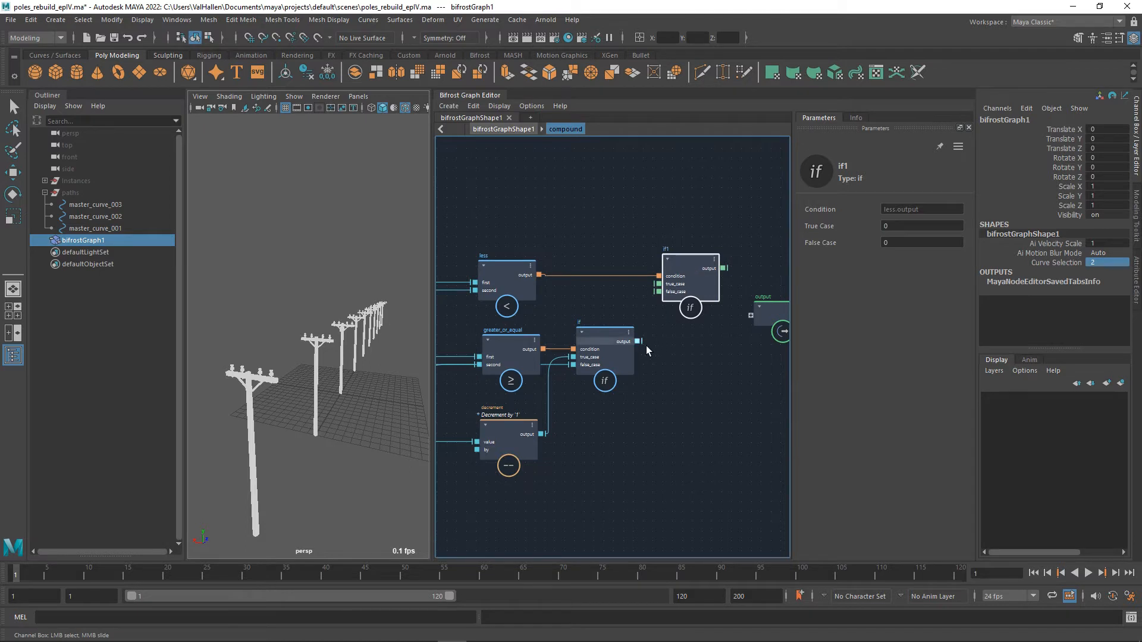
# Connect the first if node's output to if1's false_case and the long value node's output to if1's true_case.
pyautogui.moveTo(640, 342); pyautogui.dragTo(666, 297)
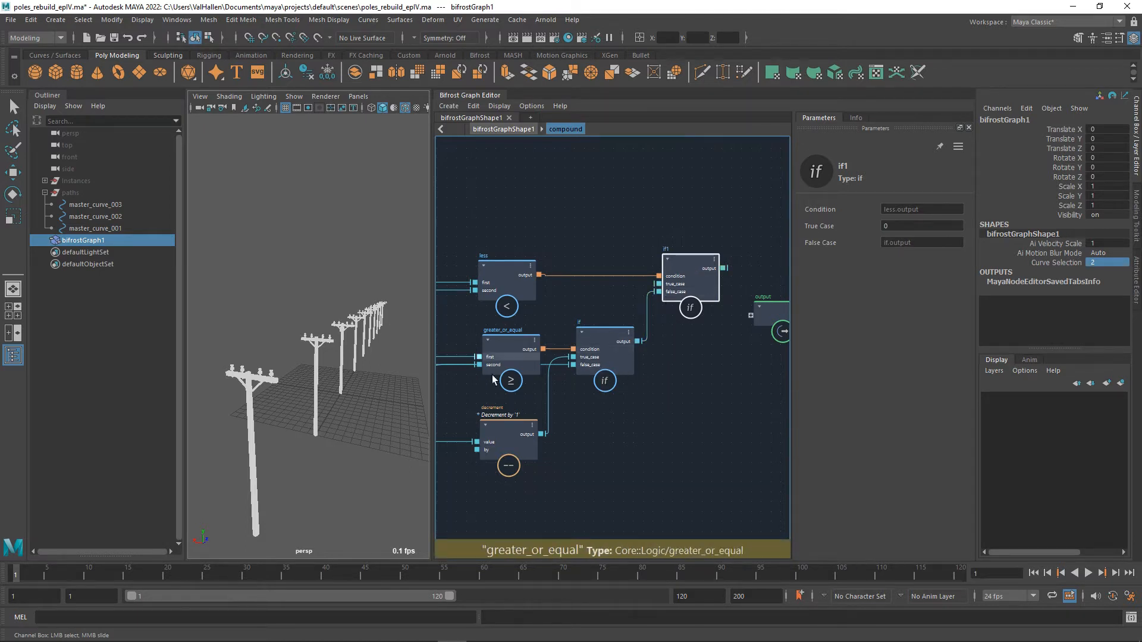
pyautogui.keyDown('alt'); pyautogui.moveTo(672, 418); pyautogui.dragTo(807, 472, button='middle'); pyautogui.keyUp('alt')
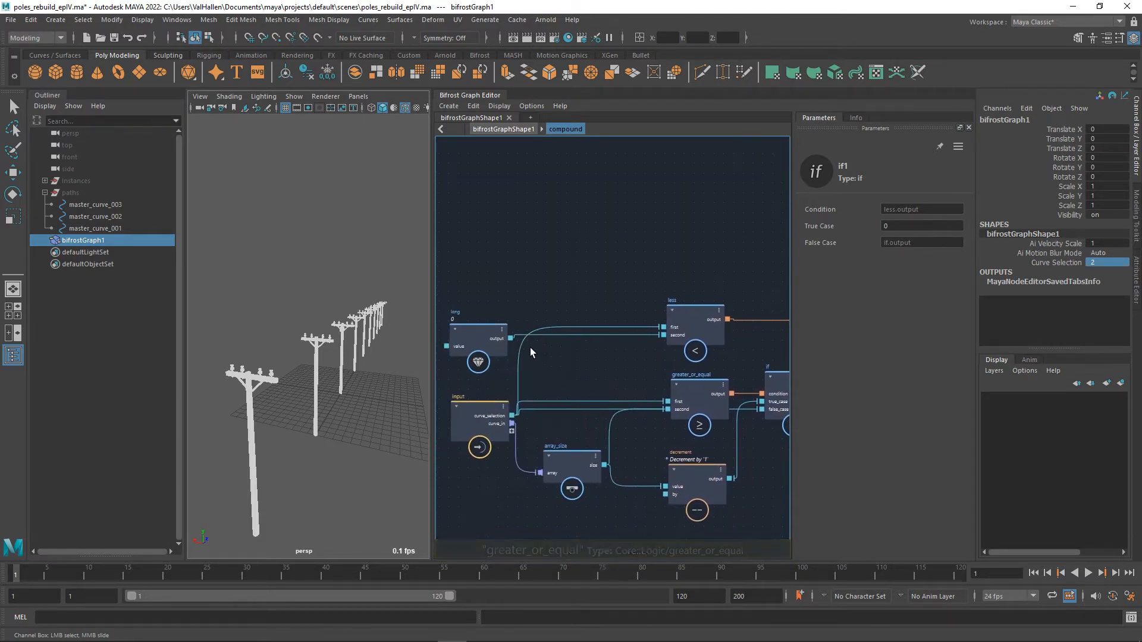
pyautogui.moveTo(510, 338); pyautogui.dragTo(655, 378)
pyautogui.keyDown('alt'); pyautogui.moveTo(647, 373); pyautogui.dragTo(432, 415, button='middle'); pyautogui.keyUp('alt')
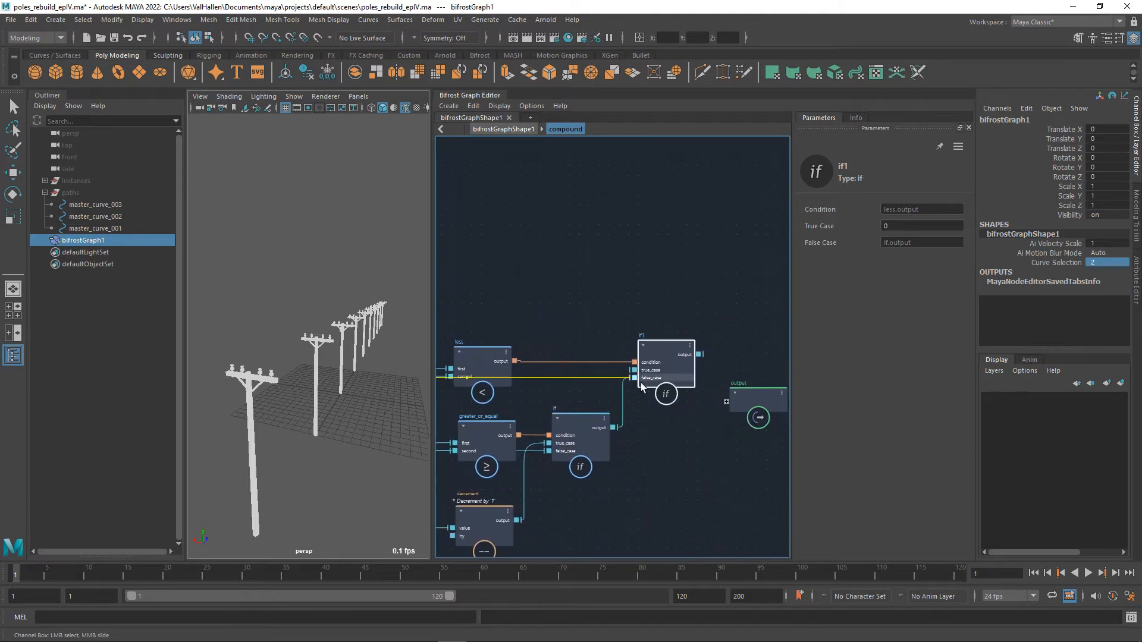
pyautogui.click(643, 374)
# Align the output node with if1 and connect if1's output to it as a new compound output.
pyautogui.keyDown('alt'); pyautogui.moveTo(773, 435); pyautogui.dragTo(615, 426, button='middle'); pyautogui.keyUp('alt')
pyautogui.moveTo(610, 392); pyautogui.dragTo(651, 359)
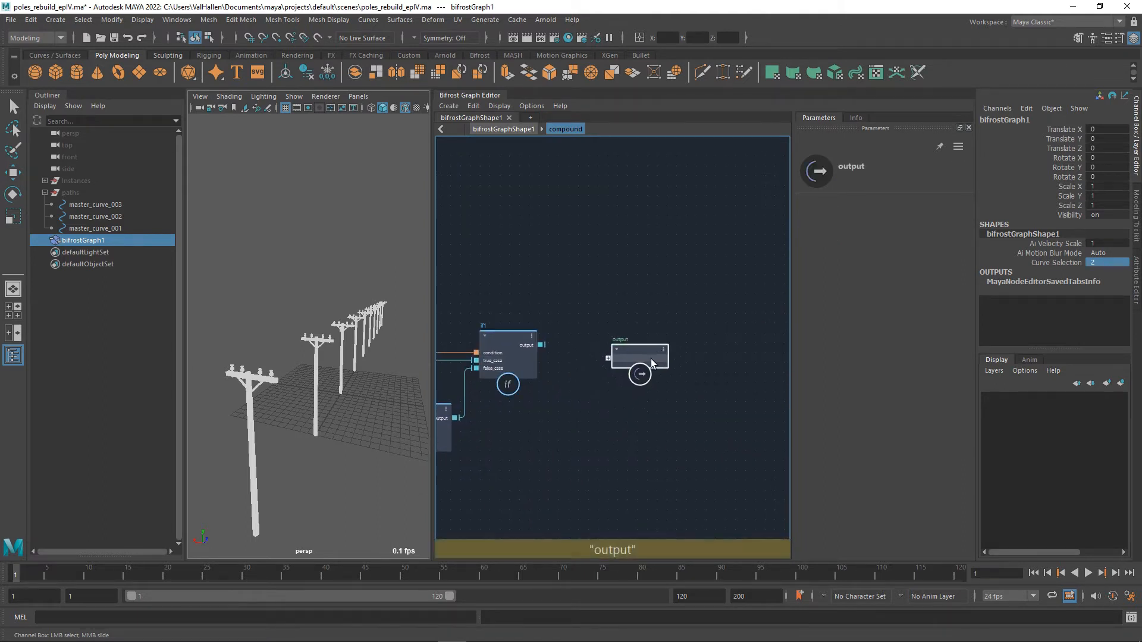
pyautogui.moveTo(541, 345); pyautogui.dragTo(634, 357)
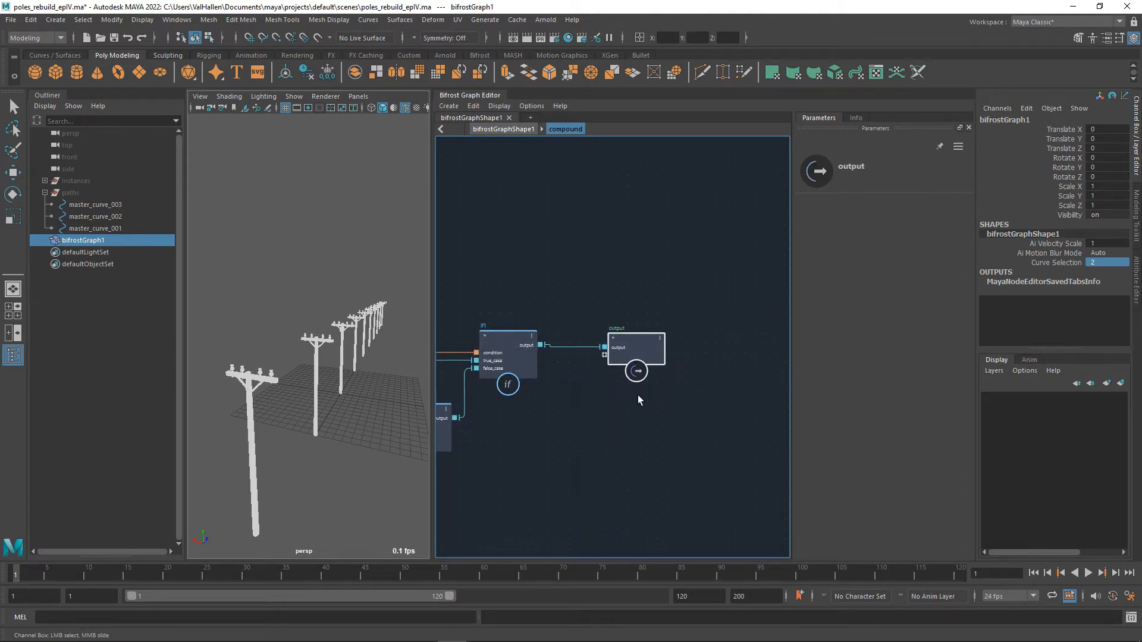
# Return to the top-level graph and rename the compound as selection_control.
pyautogui.hotkey('shift', 'Return')
pyautogui.keyDown('alt'); pyautogui.moveTo(706, 307); pyautogui.dragTo(645, 305, button='middle'); pyautogui.keyUp('alt')
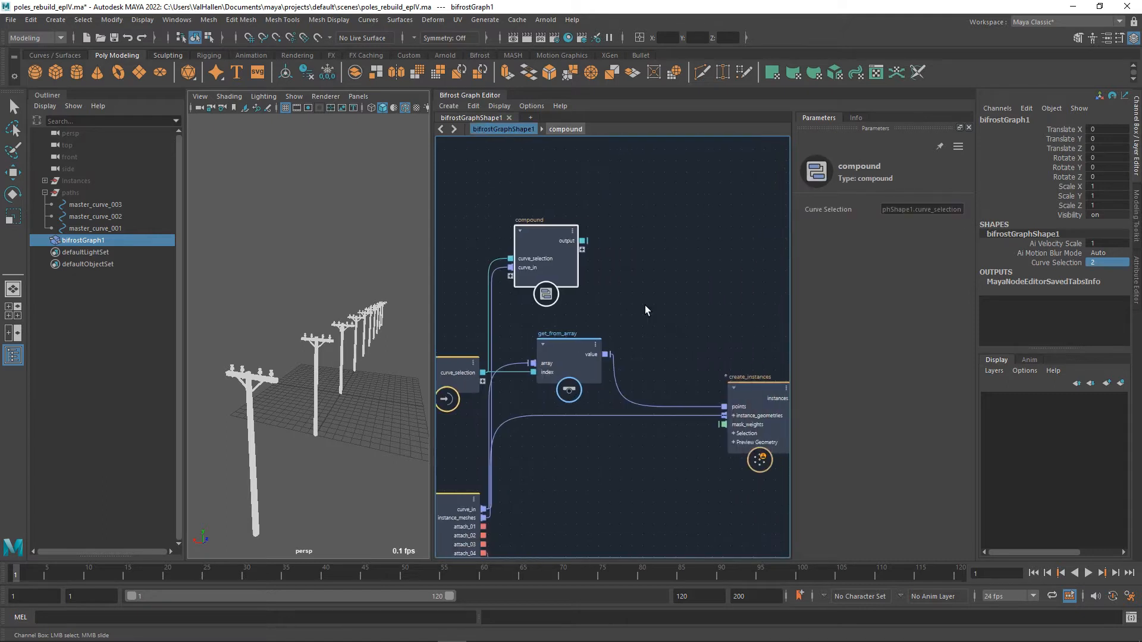
pyautogui.doubleClick(533, 220)
pyautogui.write('selection')
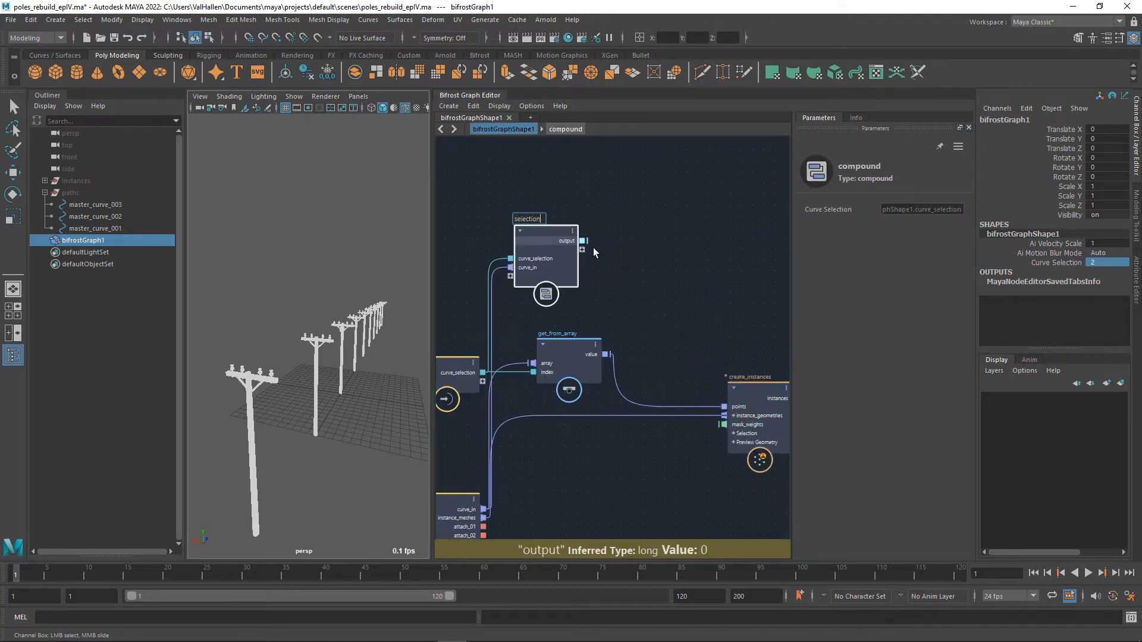
pyautogui.write('_control')
pyautogui.press('Return')
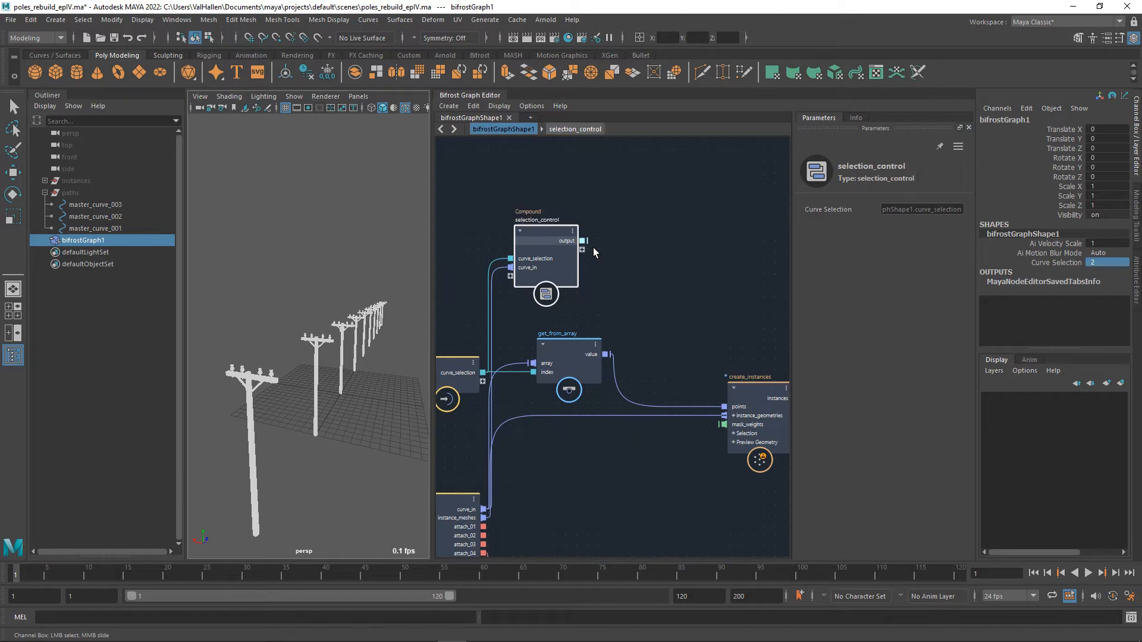
# Move get_from_array closer to create_instances, connect selection_control's output to its index, and lower selection_control between the input nodes and get_from_array.
pyautogui.keyDown('alt'); pyautogui.moveTo(611, 338); pyautogui.dragTo(623, 340, button='middle'); pyautogui.keyUp('alt')
pyautogui.moveTo(582, 350); pyautogui.dragTo(687, 352)
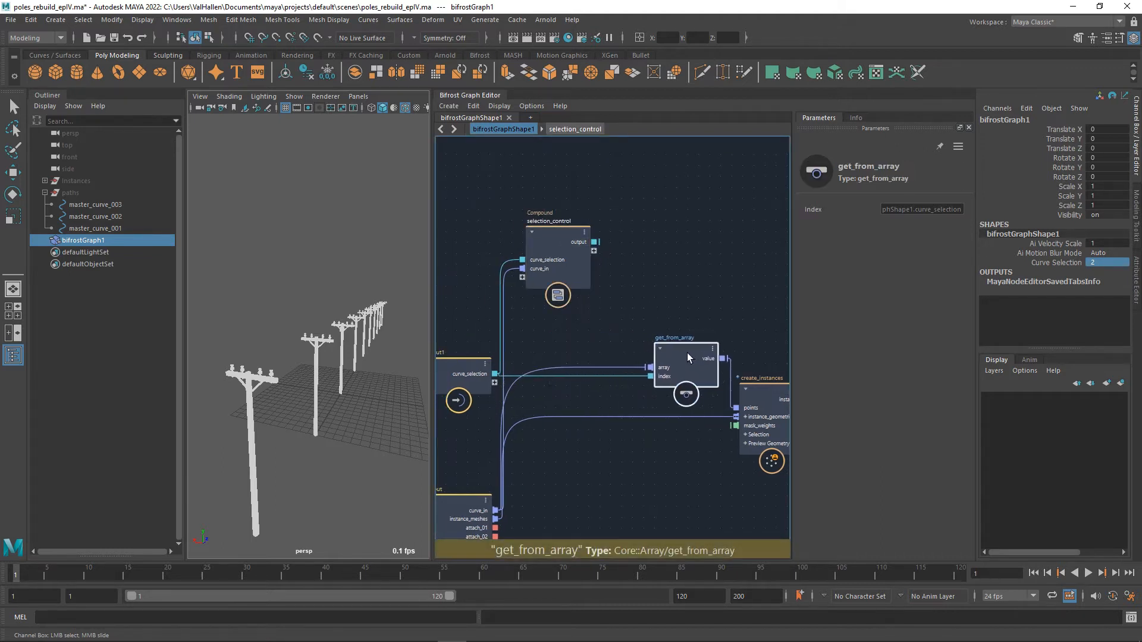
pyautogui.moveTo(594, 242); pyautogui.dragTo(655, 377)
pyautogui.moveTo(576, 273); pyautogui.dragTo(582, 329)
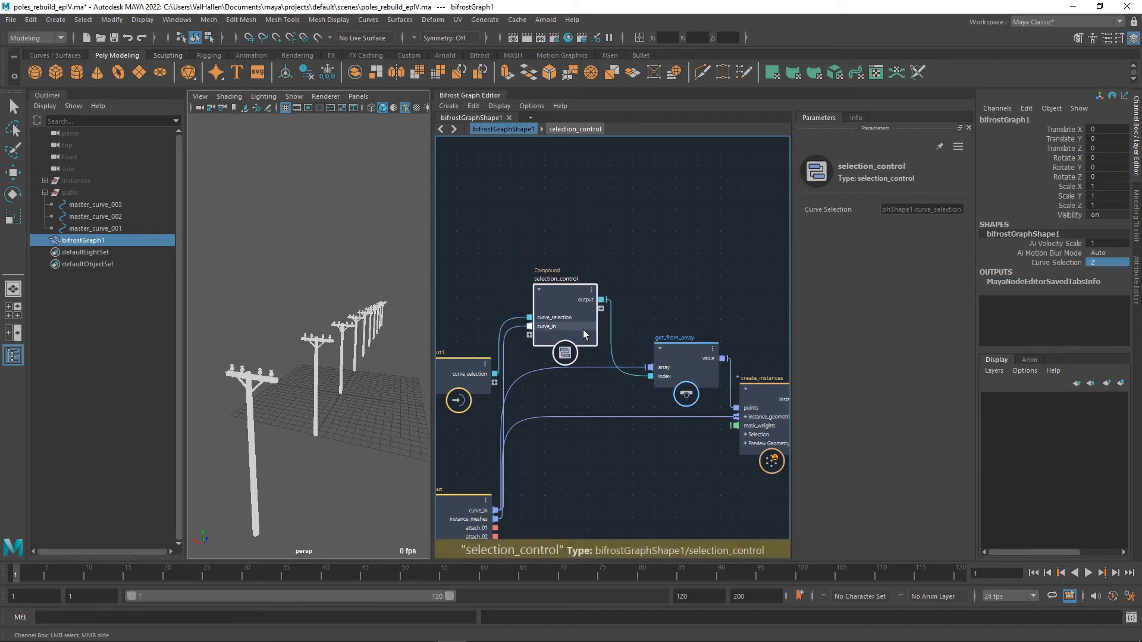
# Test the index clamping by scrubbing bifrostGraph1's Curve Selection up and down, ending at -12.
pyautogui.click(1064, 265)
pyautogui.moveTo(633, 251)
pyautogui.keyDown('alt'); pyautogui.mouseDown(button='middle')
pyautogui.moveTo(574, 253)
pyautogui.moveTo(648, 247)
pyautogui.mouseUp(button='middle'); pyautogui.keyUp('alt')
pyautogui.moveTo(290, 262); pyautogui.dragTo(195, 260, button='middle')
pyautogui.moveTo(289, 279); pyautogui.dragTo(448, 273, button='middle')
pyautogui.moveTo(640, 277); pyautogui.dragTo(303, 271, button='middle')
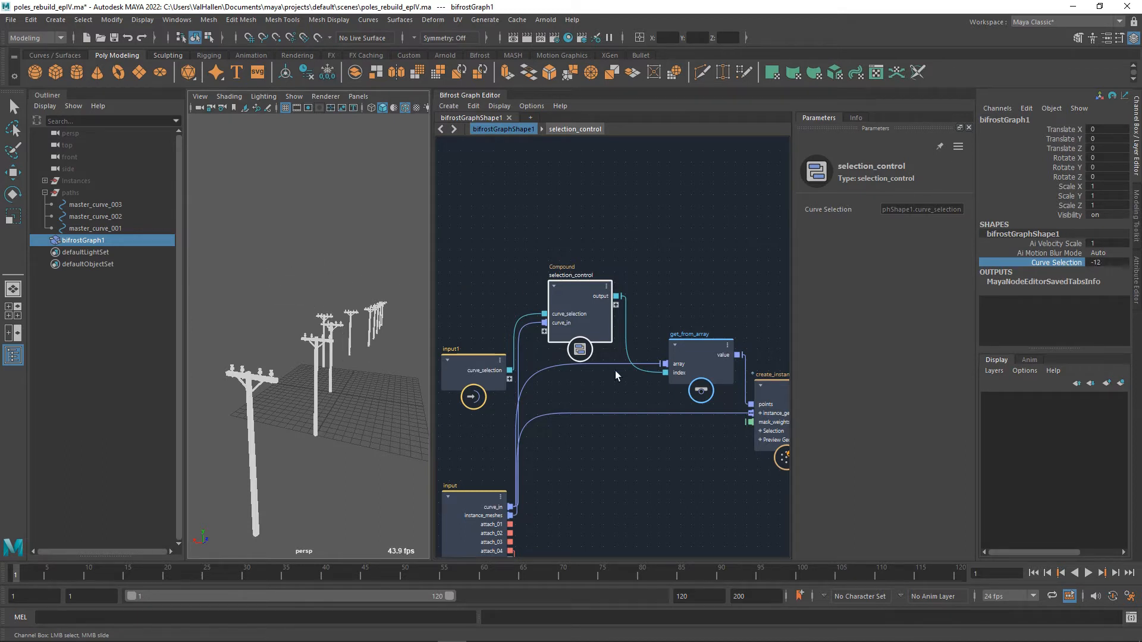
# Move the input1 node up so its curve_selection port lines up with selection_control.
pyautogui.scroll(-3, 613, 404)
pyautogui.click(509, 374)
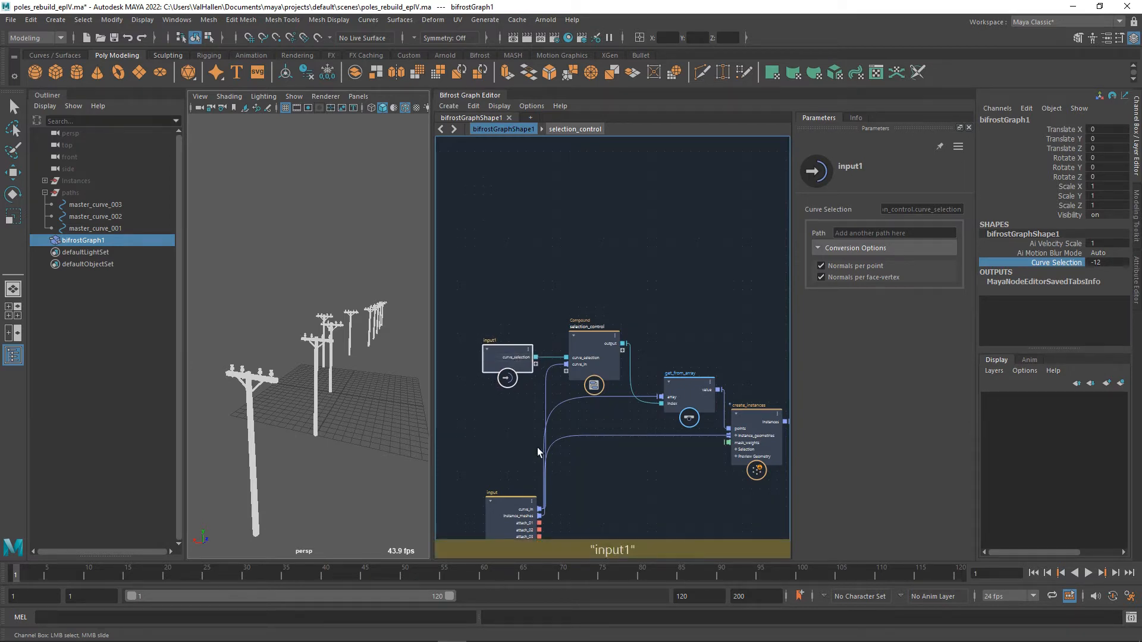
pyautogui.keyDown('alt'); pyautogui.moveTo(538, 447); pyautogui.dragTo(543, 425, button='middle'); pyautogui.keyUp('alt')
# Rename the input node as inputs and the input1 node as controls.
pyautogui.doubleClick(499, 472)
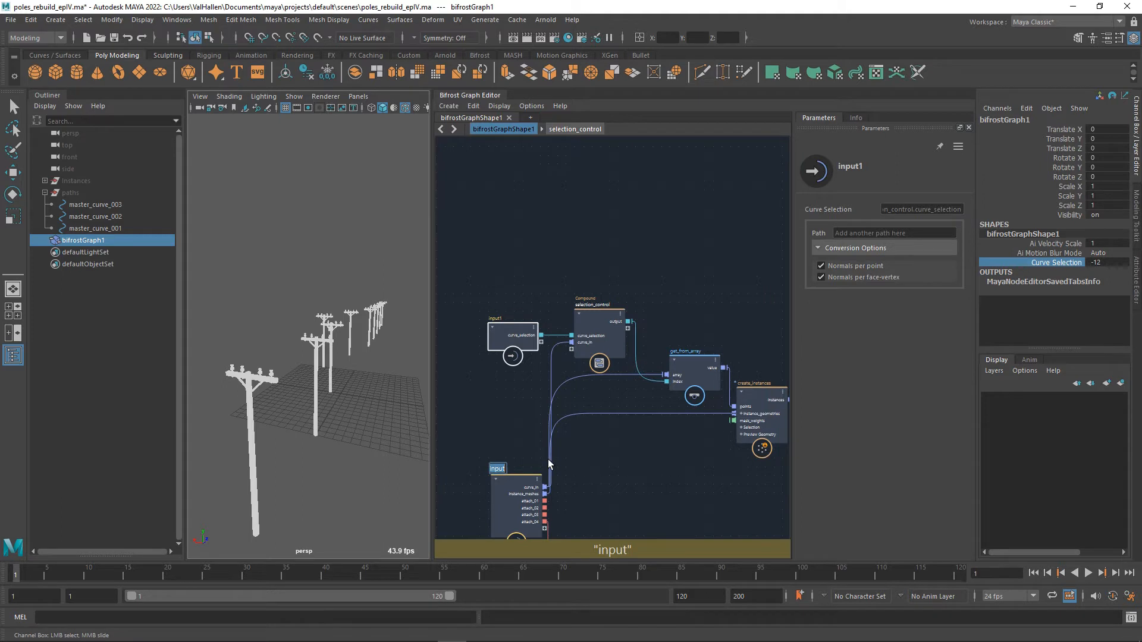
pyautogui.press('Right')
pyautogui.write('s')
pyautogui.press('Return')
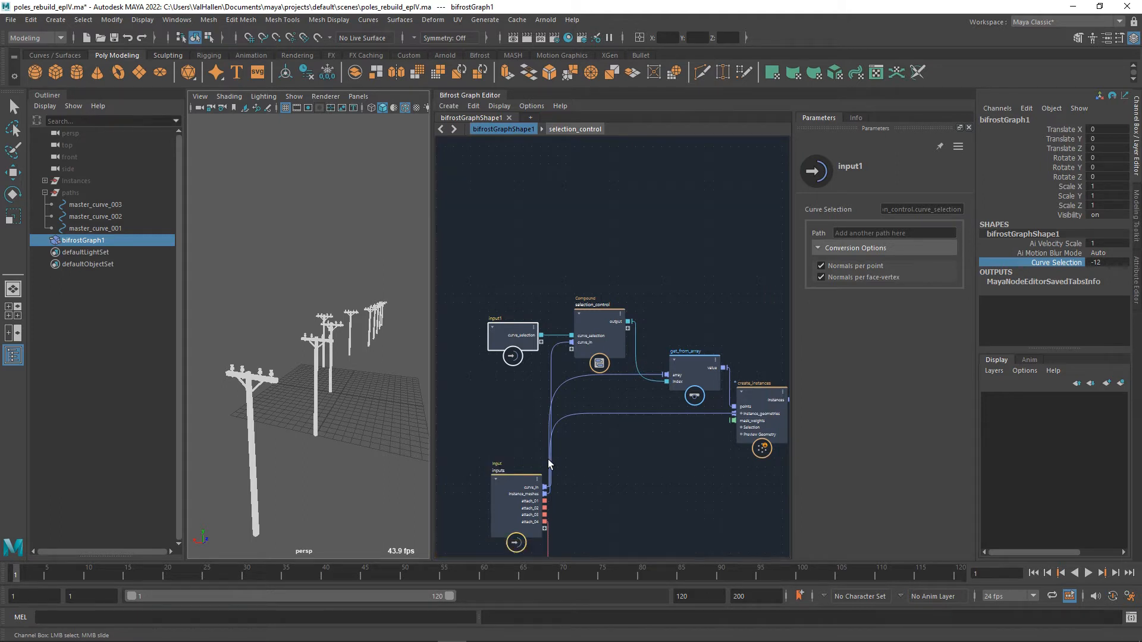
pyautogui.doubleClick(504, 323)
pyautogui.write('con')
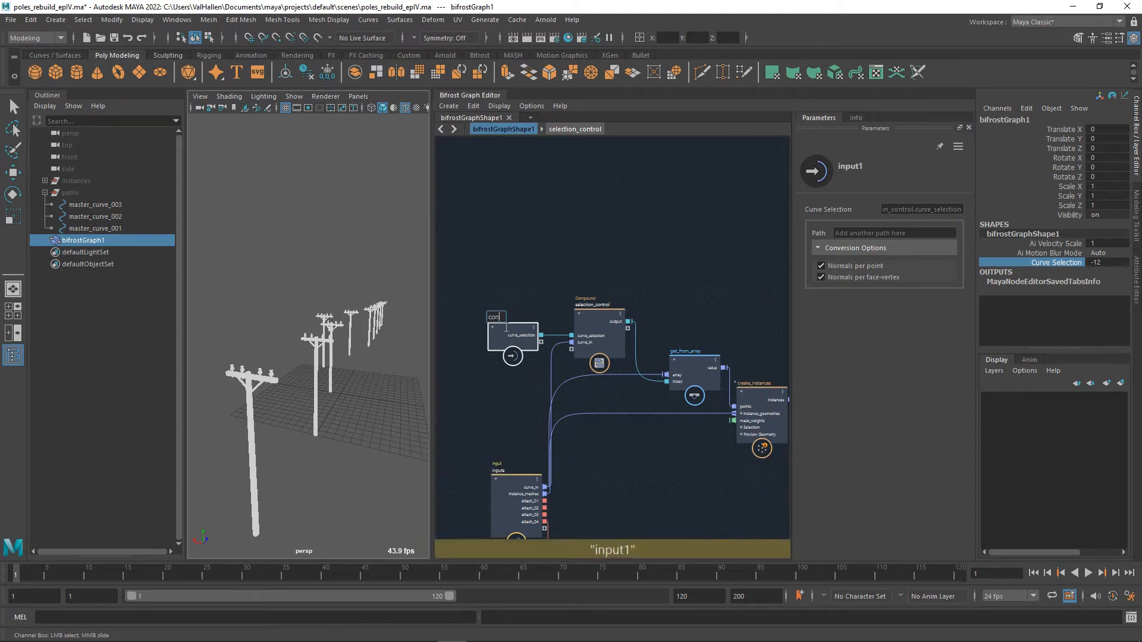
pyautogui.write('trols')
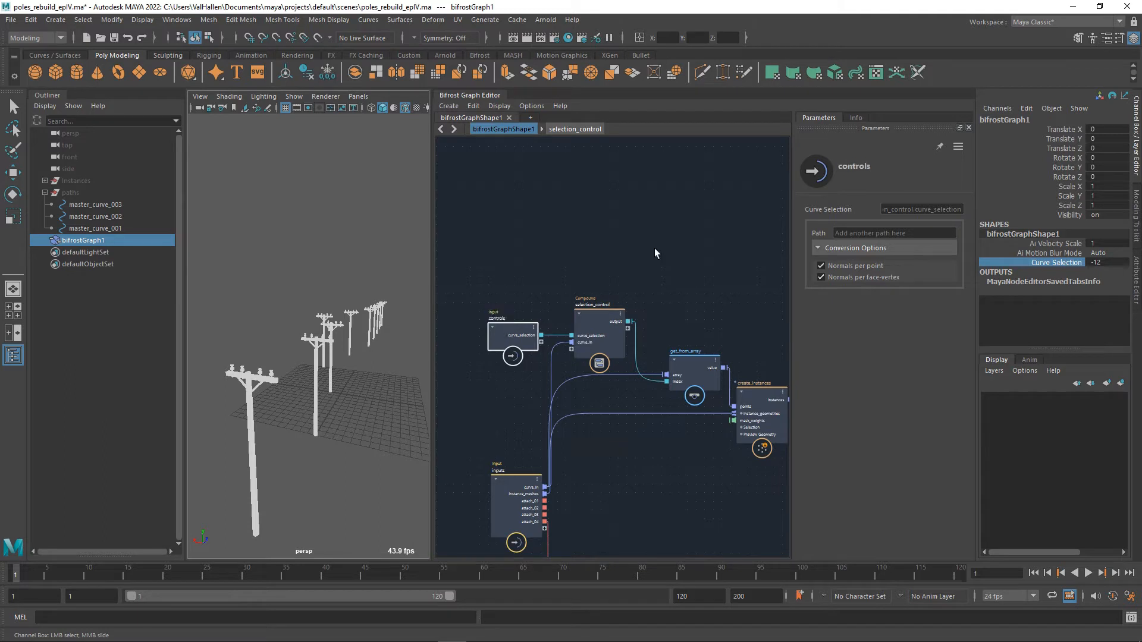
# Tidy the graph layout by spacing out the output and create_instances nodes, raising inputs, and adjusting create_mesh_sphere beside matrix_to_SRT.
pyautogui.moveTo(654, 248); pyautogui.dragTo(599, 175, button='middle')
pyautogui.scroll(-4, 657, 493)
pyautogui.moveTo(649, 441); pyautogui.dragTo(642, 430, button='middle')
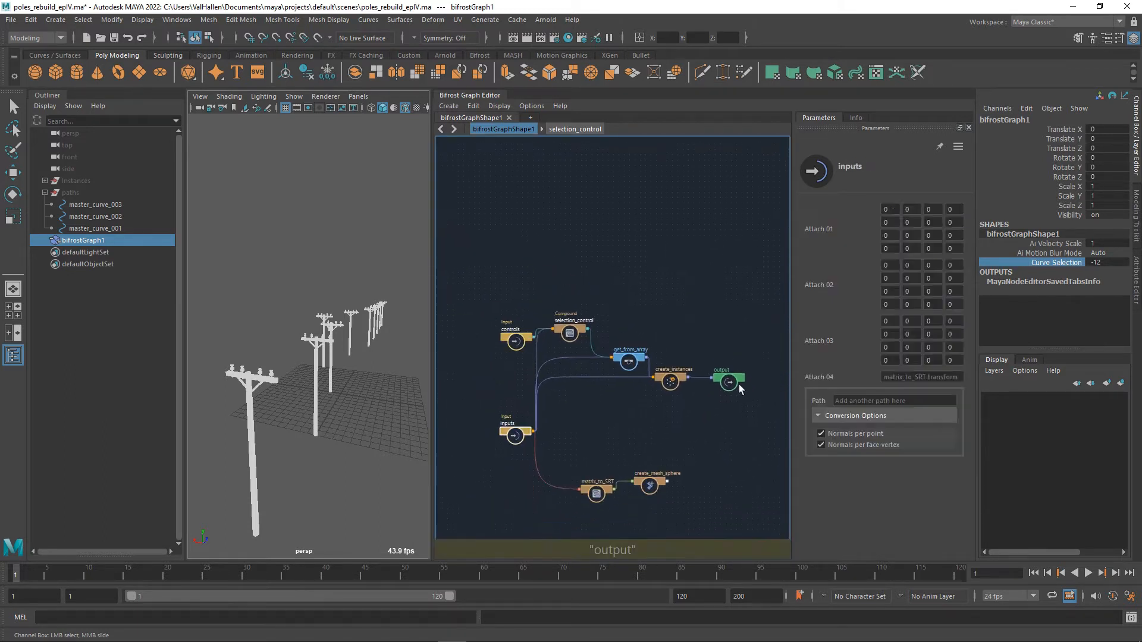
pyautogui.moveTo(739, 384); pyautogui.dragTo(779, 383)
pyautogui.moveTo(680, 382); pyautogui.dragTo(697, 382)
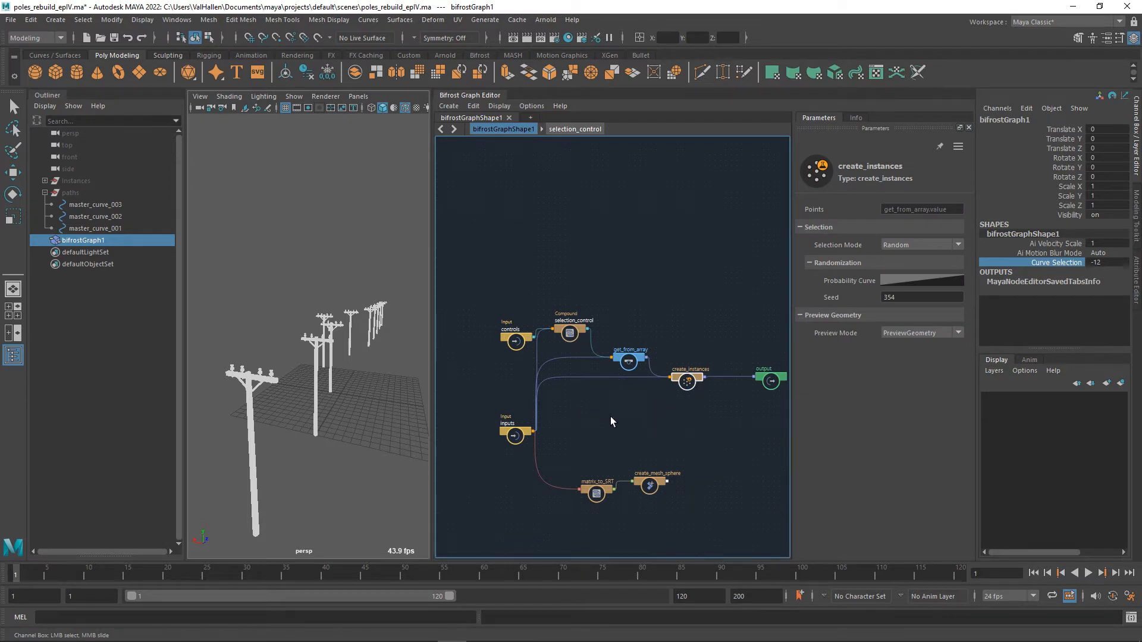
pyautogui.moveTo(525, 440); pyautogui.dragTo(527, 422)
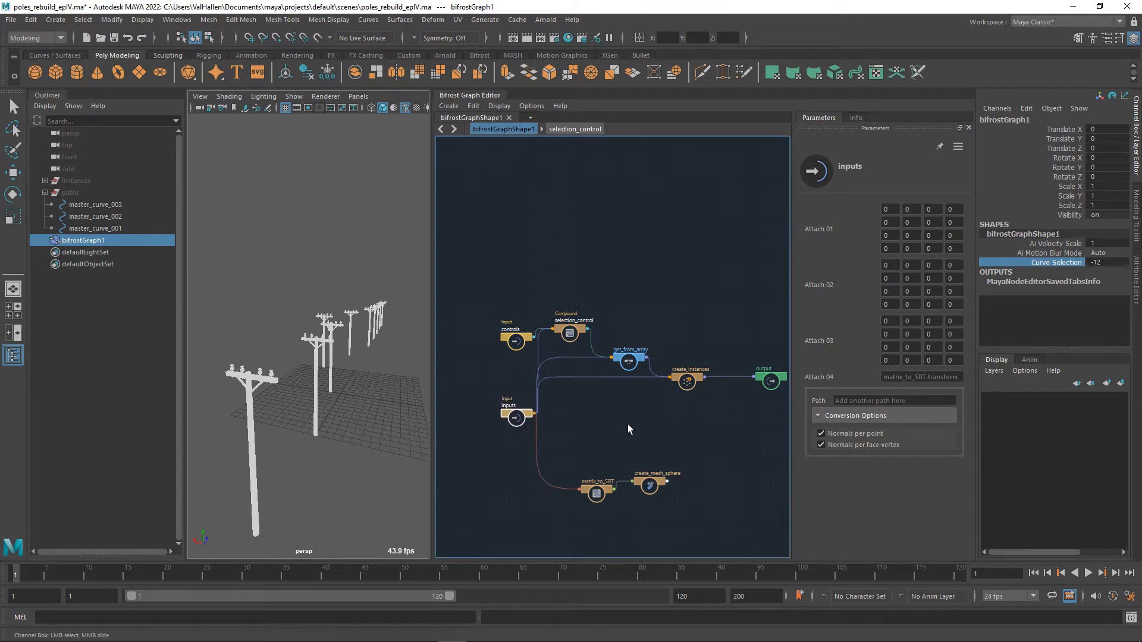
pyautogui.keyDown('alt'); pyautogui.moveTo(685, 422); pyautogui.dragTo(615, 438, button='middle'); pyautogui.keyUp('alt')
pyautogui.click(579, 501)
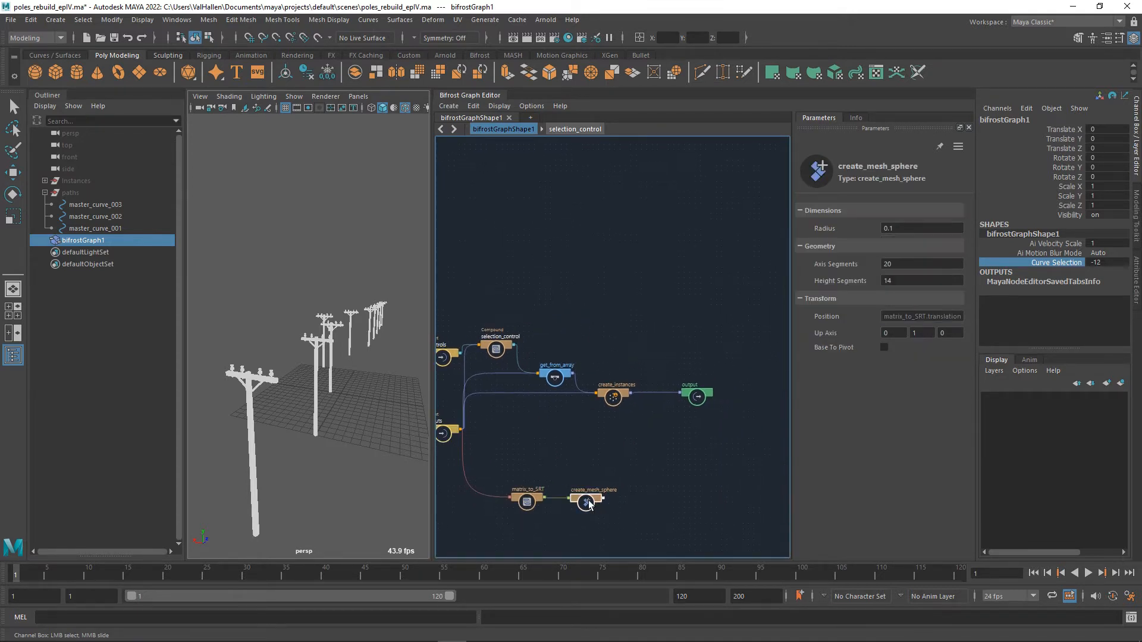
pyautogui.moveTo(579, 501); pyautogui.dragTo(592, 501)
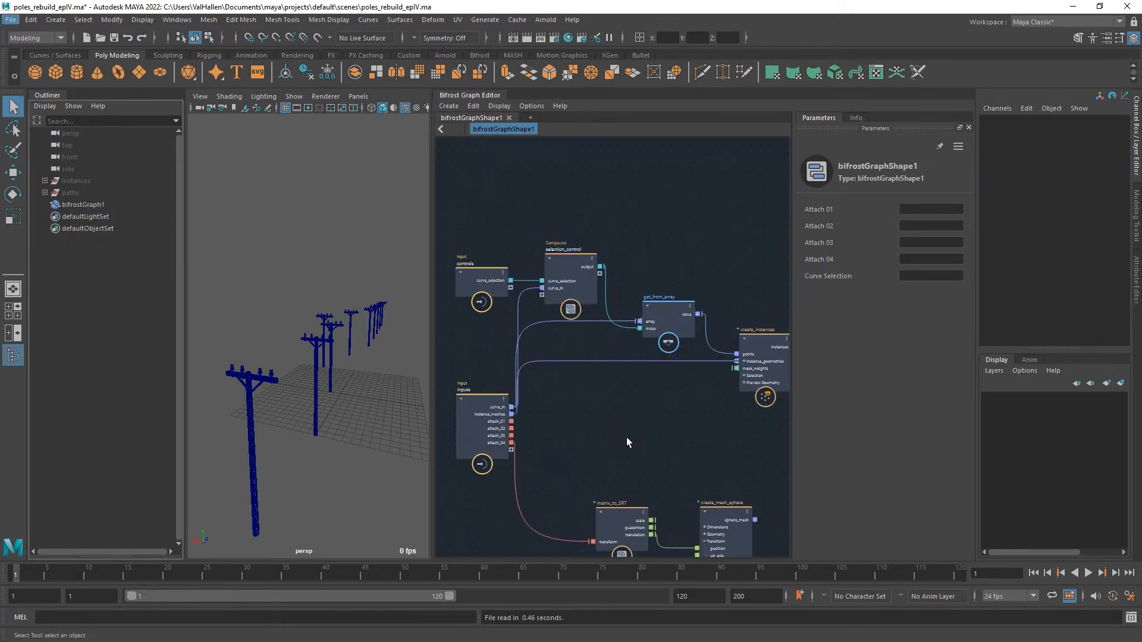
# Add a build_array node beside the inputs node.
pyautogui.keyDown('alt'); pyautogui.moveTo(633, 446); pyautogui.dragTo(636, 407, button='middle'); pyautogui.keyUp('alt')
pyautogui.press('Tab')
pyautogui.write('build')
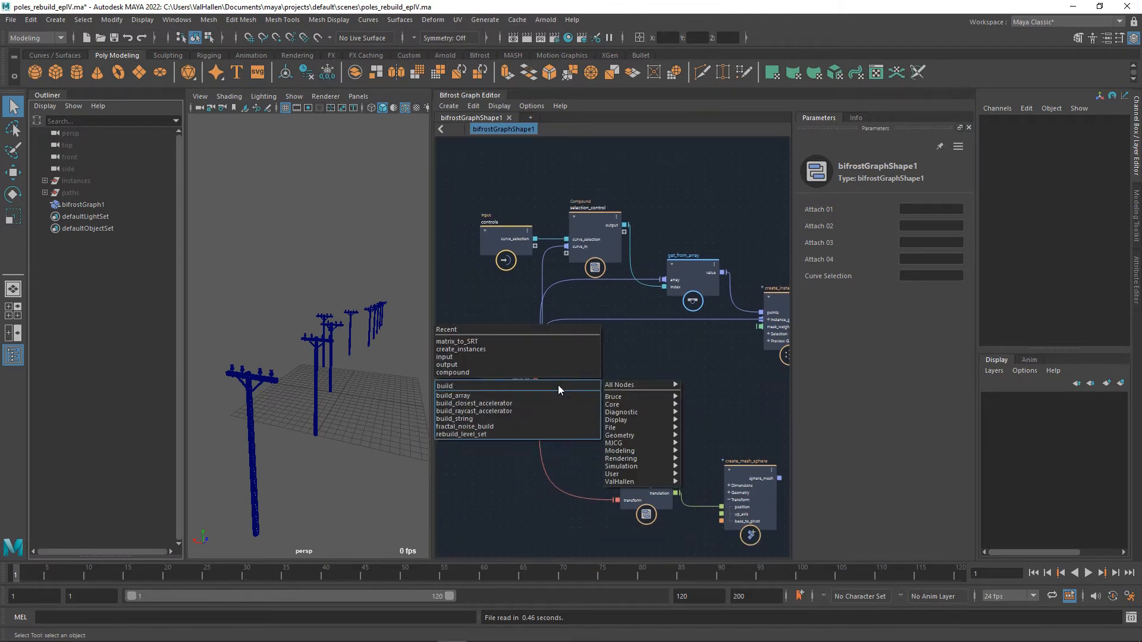
pyautogui.press('Down')
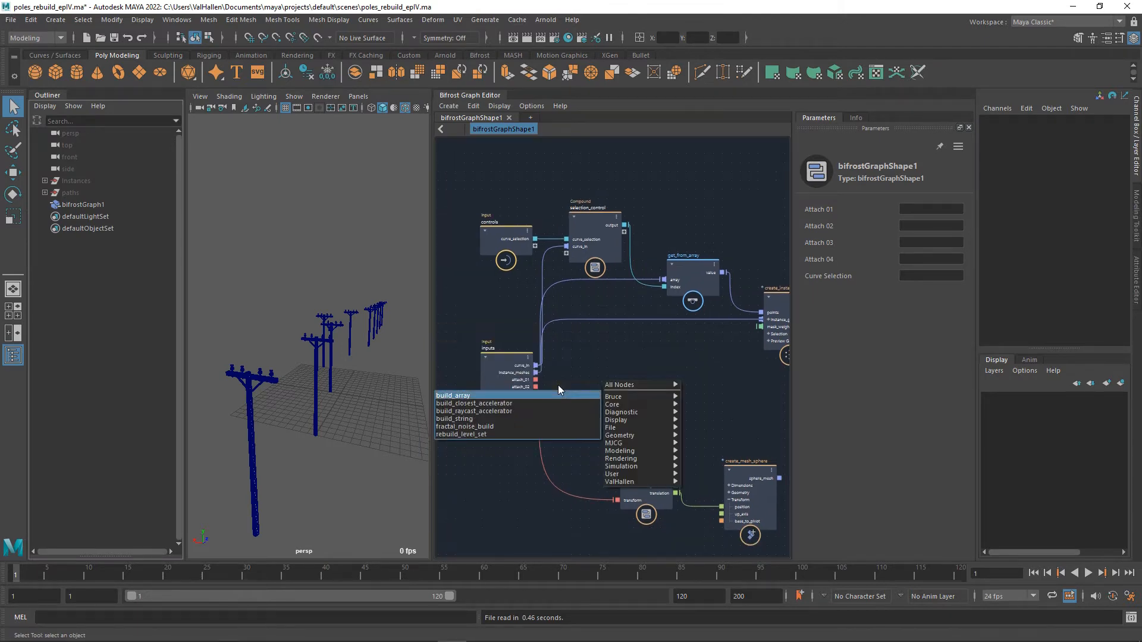
pyautogui.press('Return')
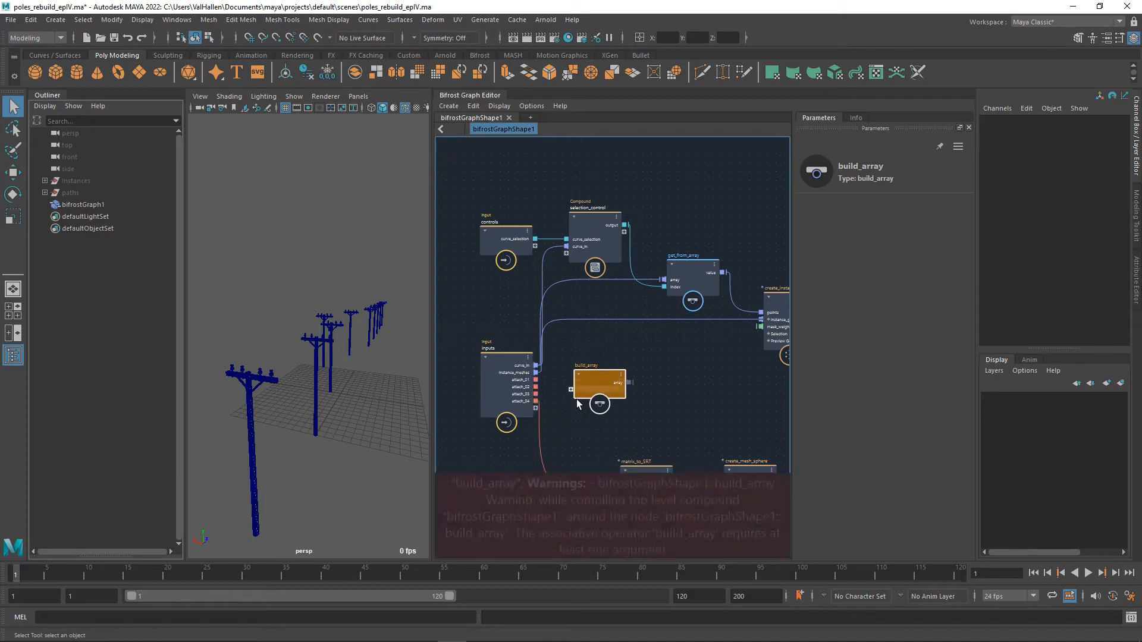
# Position build_array next to inputs and connect attach_01, attach_02, attach_03 and attach_04 to it as new ports.
pyautogui.keyDown('alt'); pyautogui.moveTo(558, 403); pyautogui.dragTo(580, 401, button='right'); pyautogui.keyUp('alt')
pyautogui.keyDown('alt'); pyautogui.moveTo(581, 400); pyautogui.dragTo(645, 398, button='middle'); pyautogui.keyUp('alt')
pyautogui.keyDown('alt'); pyautogui.moveTo(630, 406); pyautogui.dragTo(669, 419, button='right'); pyautogui.keyUp('alt')
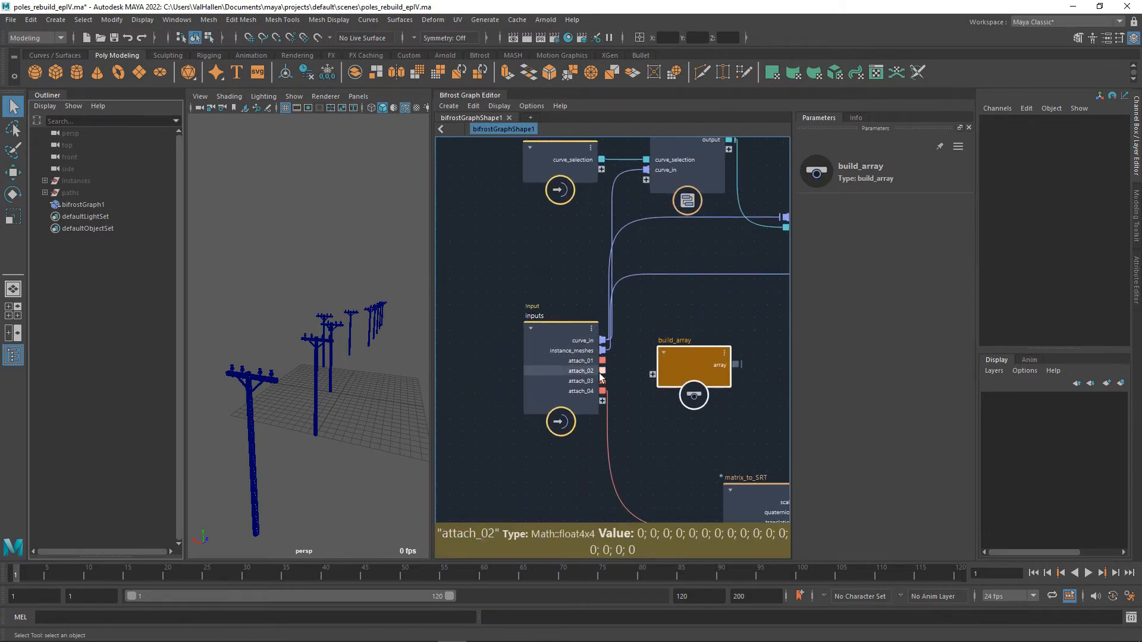
pyautogui.moveTo(689, 372); pyautogui.dragTo(691, 362)
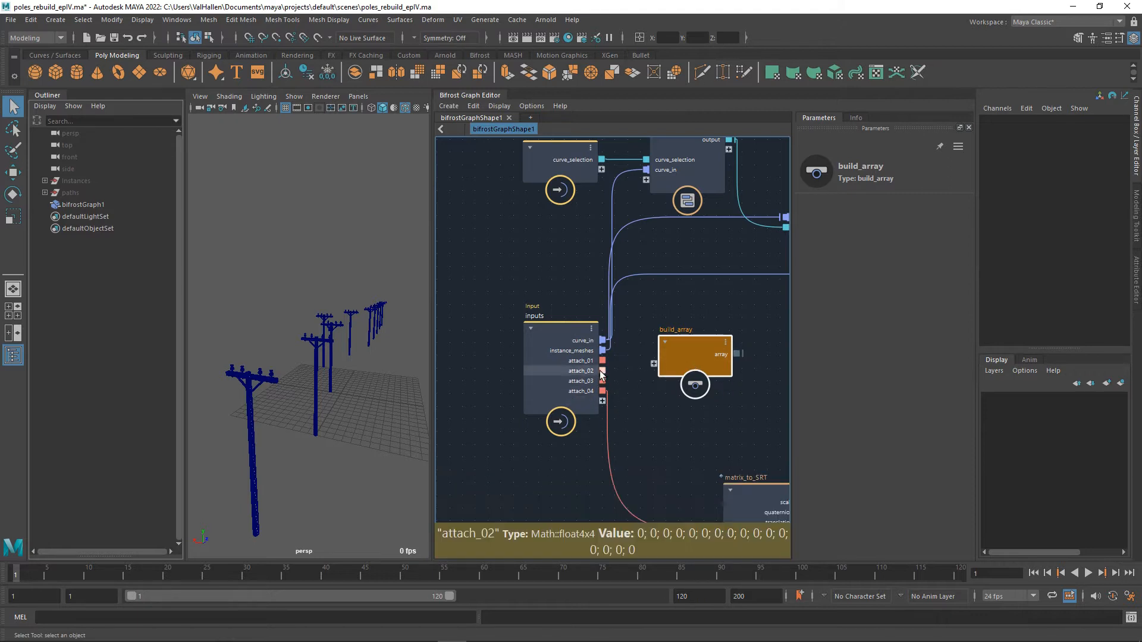
pyautogui.moveTo(602, 360); pyautogui.dragTo(657, 395)
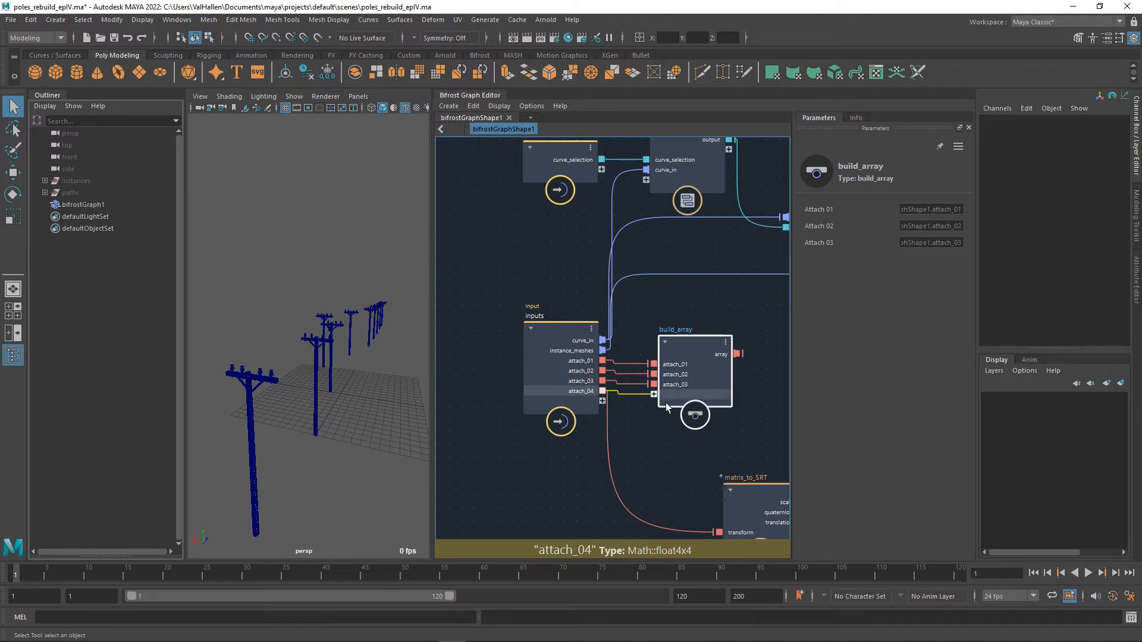
pyautogui.keyDown('alt'); pyautogui.moveTo(762, 408); pyautogui.dragTo(724, 418, button='middle'); pyautogui.keyUp('alt')
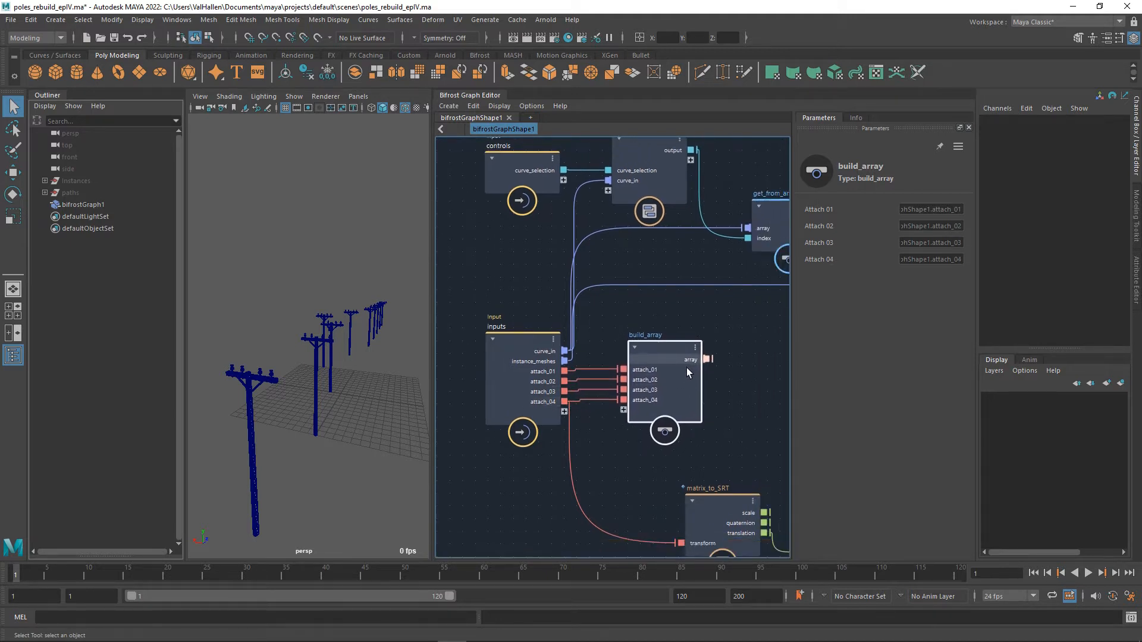
# Align the build_array node with the inputs node's attach ports and rename it as attachment_point_array.
pyautogui.moveTo(653, 347); pyautogui.dragTo(658, 344)
pyautogui.doubleClick(657, 343)
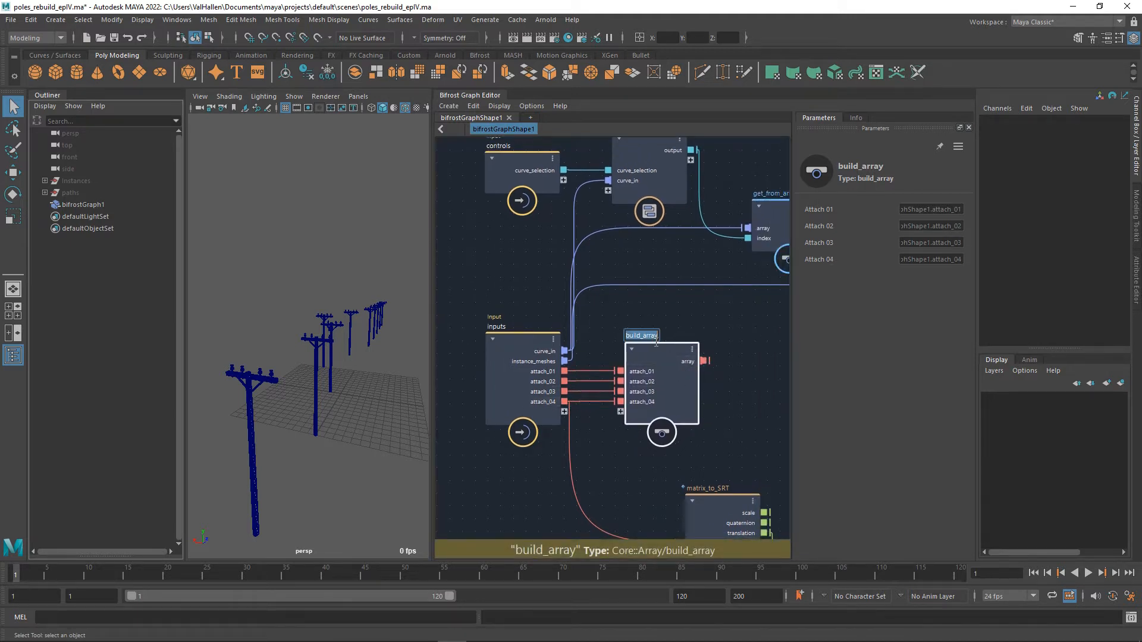
pyautogui.write('attachment')
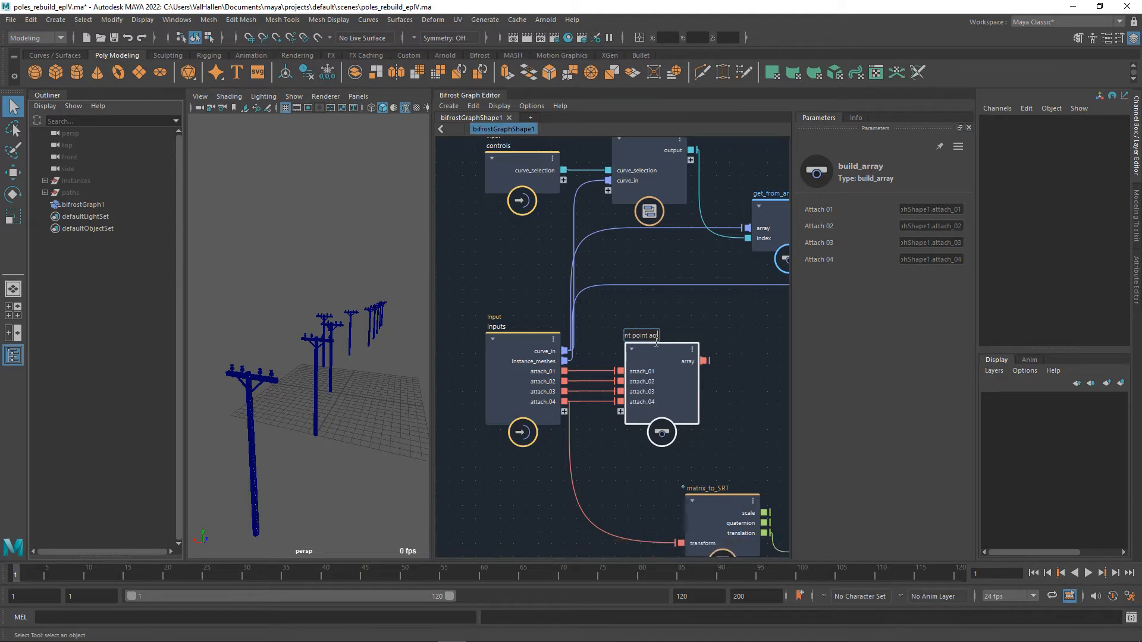
pyautogui.press('Return')
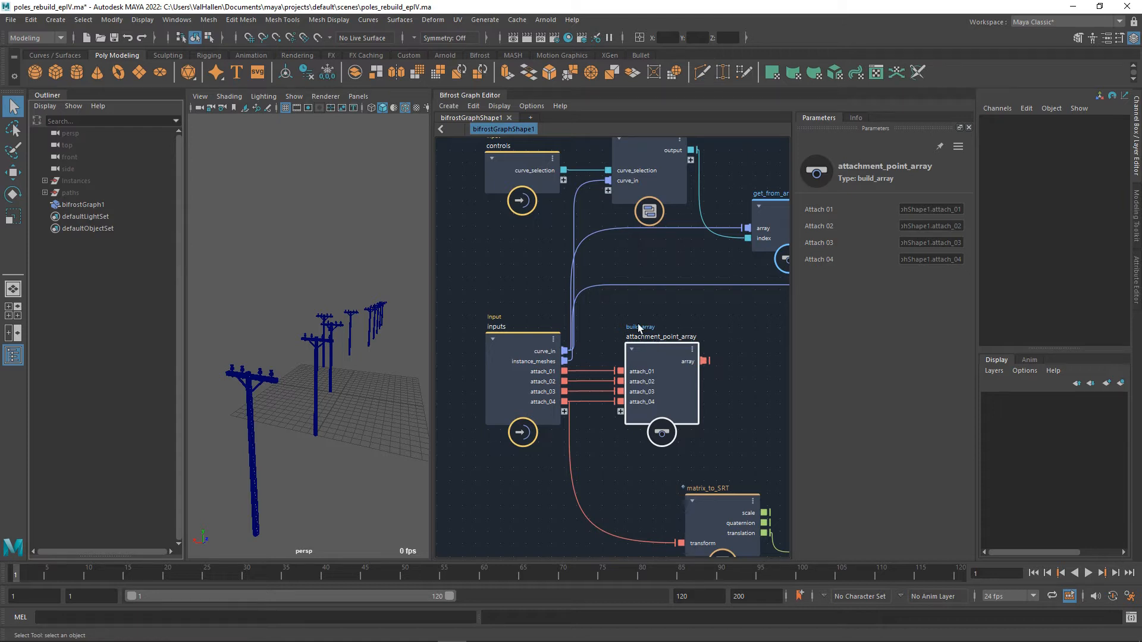
# Unhide the paths group and toggle the visibility of master_curve_001 and master_curve_002 to identify the curve carrying the poles.
pyautogui.keyDown('alt'); pyautogui.moveTo(343, 350); pyautogui.dragTo(339, 385); pyautogui.keyUp('alt')
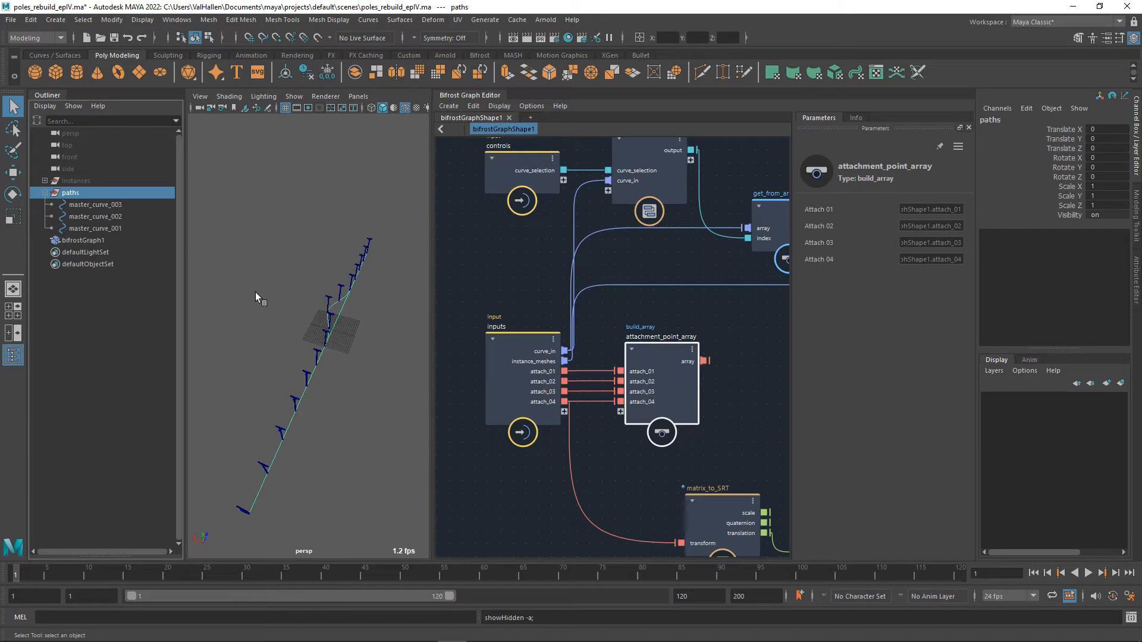
pyautogui.moveTo(109, 222); pyautogui.dragTo(119, 236)
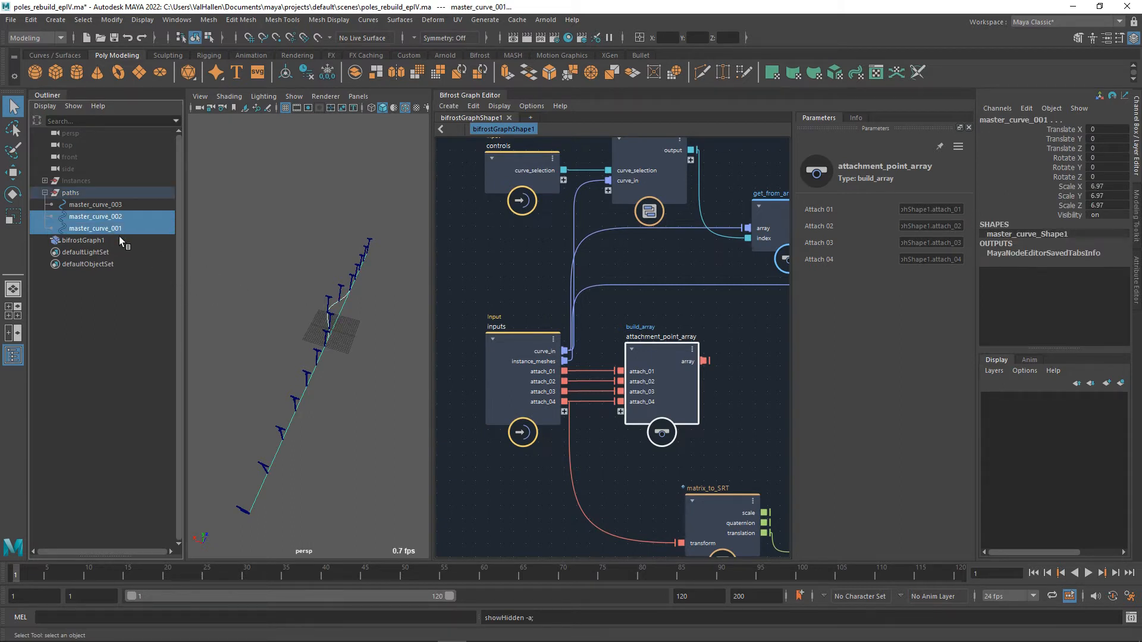
pyautogui.press('h')
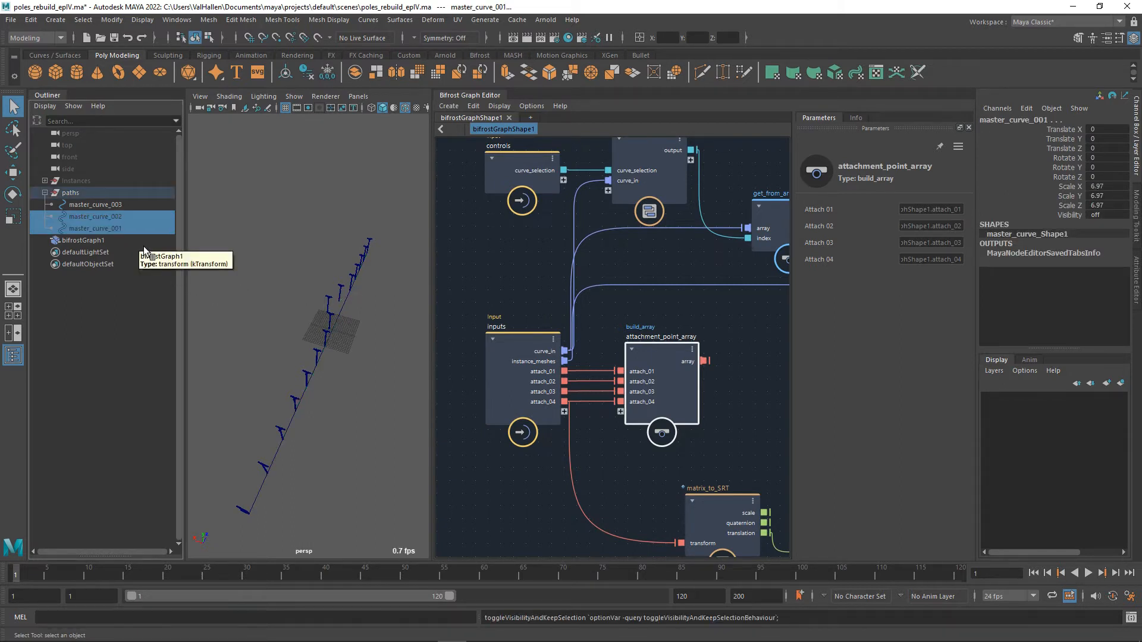
pyautogui.hotkey('ctrl', 'z')
pyautogui.keyDown('ctrl'); pyautogui.click(124, 228); pyautogui.keyUp('ctrl')
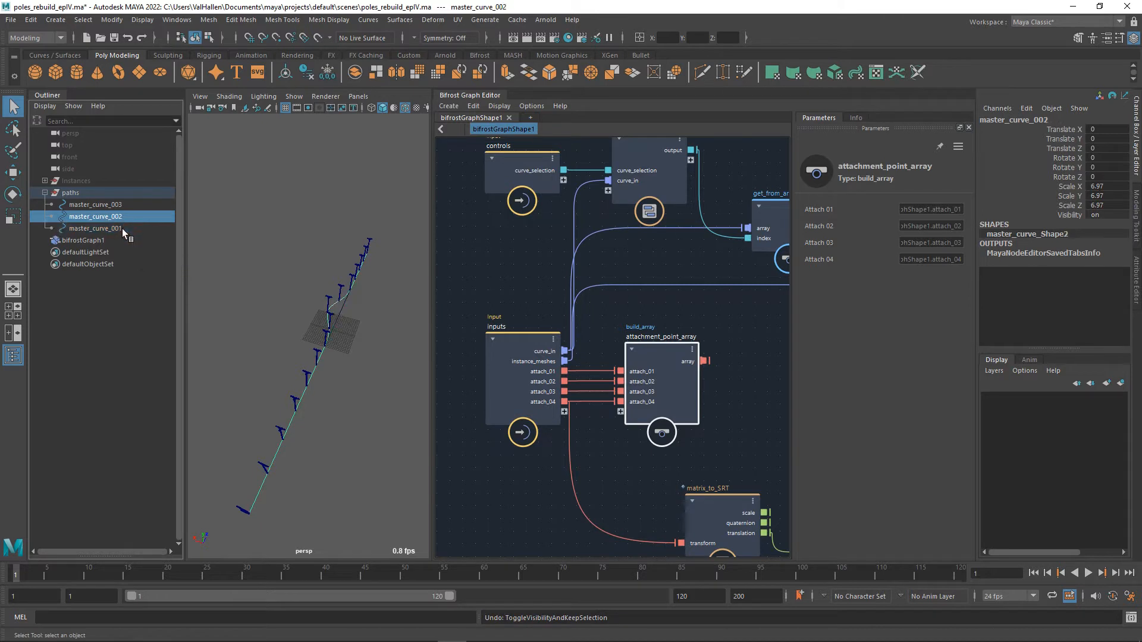
pyautogui.press('h')
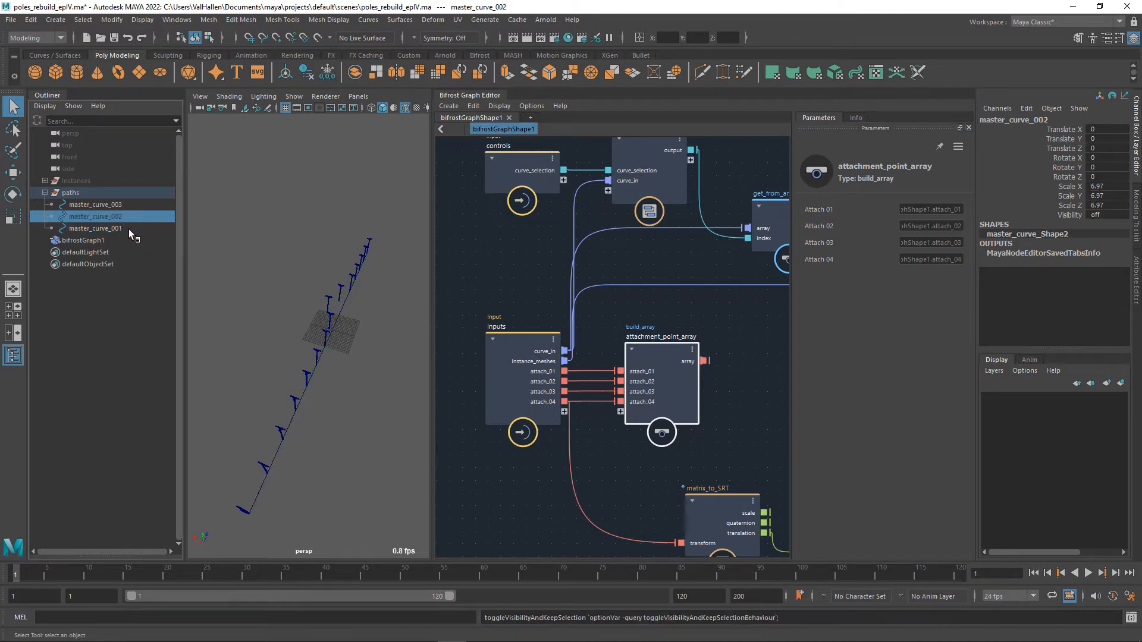
# Hide master_curve_001 and master_curve_003, inspect the poles along the remaining curve up close, and select bifrostGraph1.
pyautogui.click(127, 229)
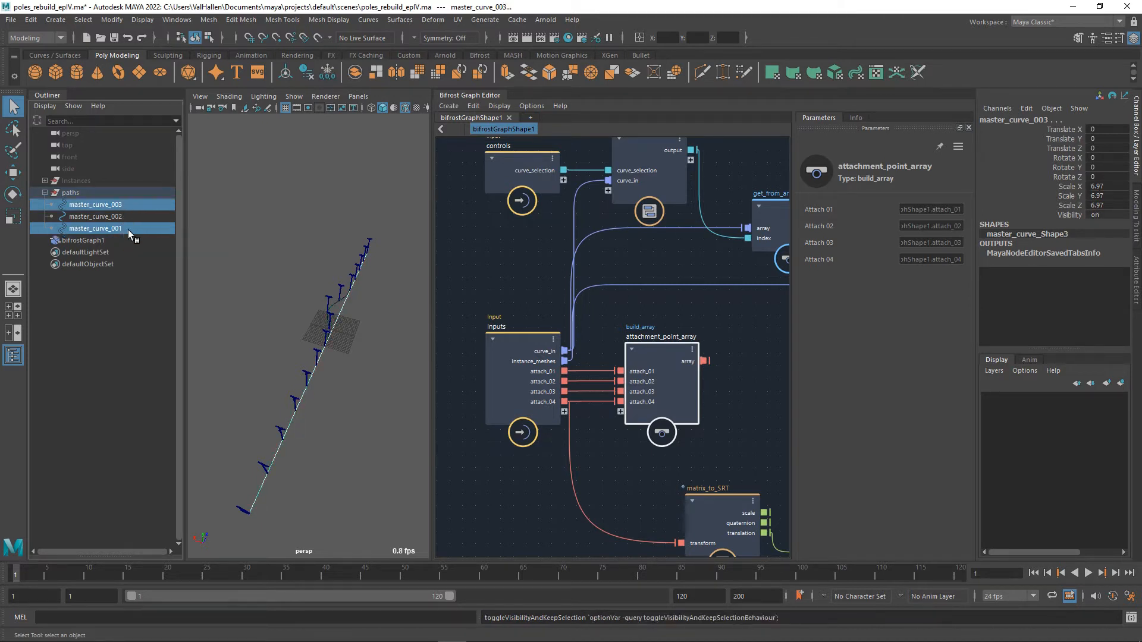
pyautogui.press('h')
pyautogui.keyDown('alt'); pyautogui.moveTo(352, 326); pyautogui.dragTo(337, 326); pyautogui.keyUp('alt')
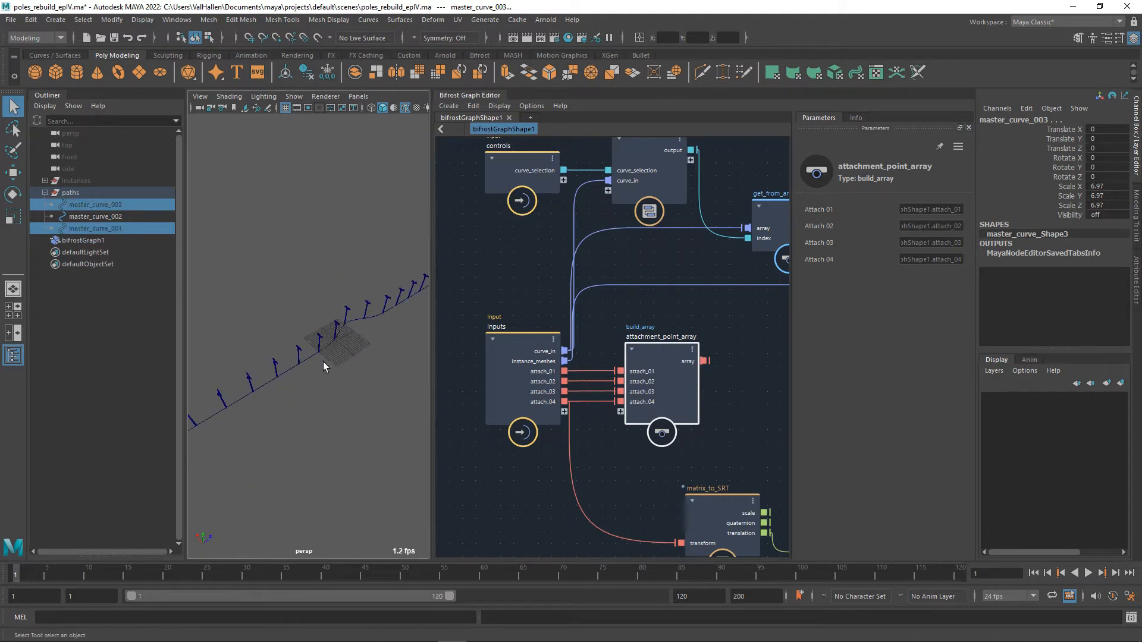
pyautogui.keyDown('alt'); pyautogui.moveTo(298, 364); pyautogui.dragTo(356, 398); pyautogui.keyUp('alt')
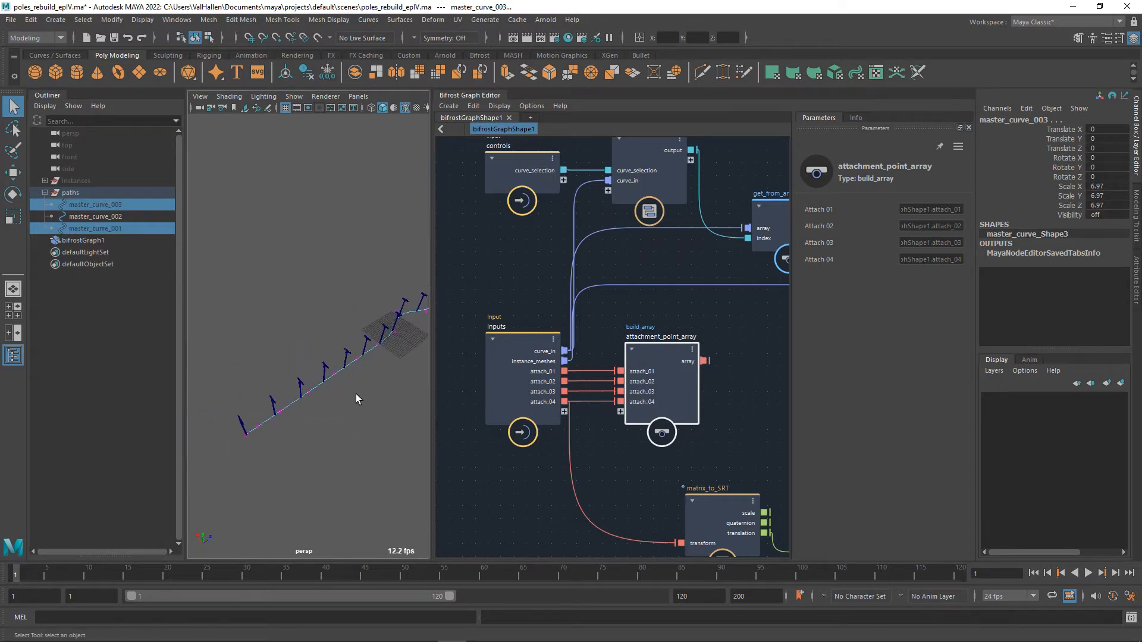
pyautogui.scroll(5, 357, 402)
pyautogui.keyDown('alt'); pyautogui.moveTo(346, 454); pyautogui.dragTo(375, 413, button='middle'); pyautogui.keyUp('alt')
pyautogui.moveTo(366, 411); pyautogui.dragTo(324, 395)
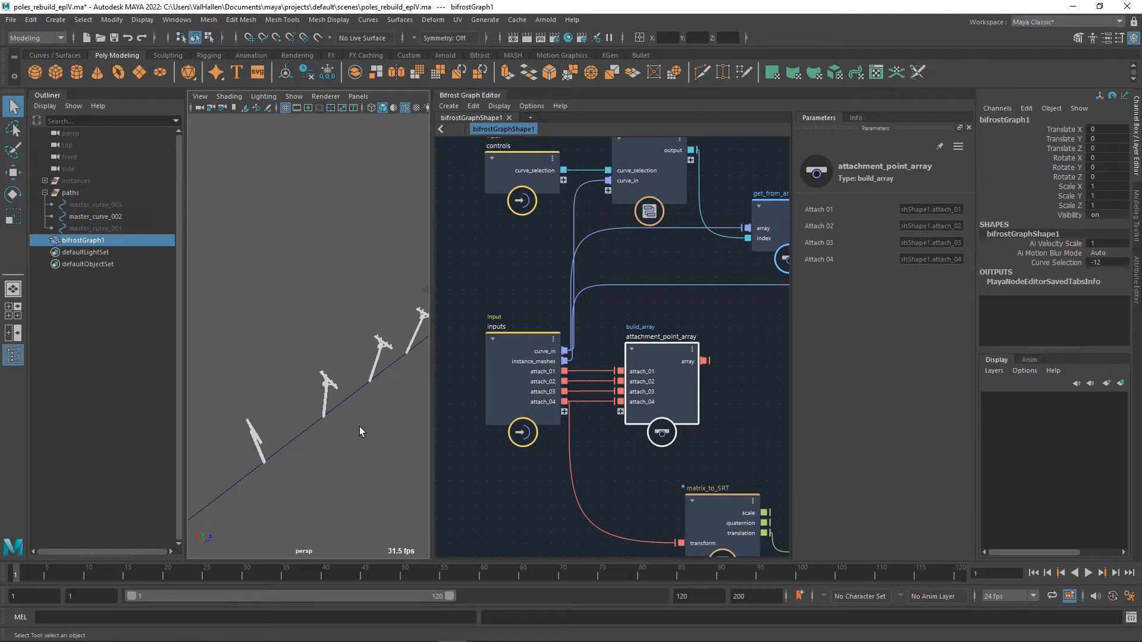
# Bend master_curve_002 by moving its control vertices cv[3] and cv[2] sideways with the Move tool.
pyautogui.hotkey('ctrl', 'z')
pyautogui.click(340, 404)
pyautogui.press('w')
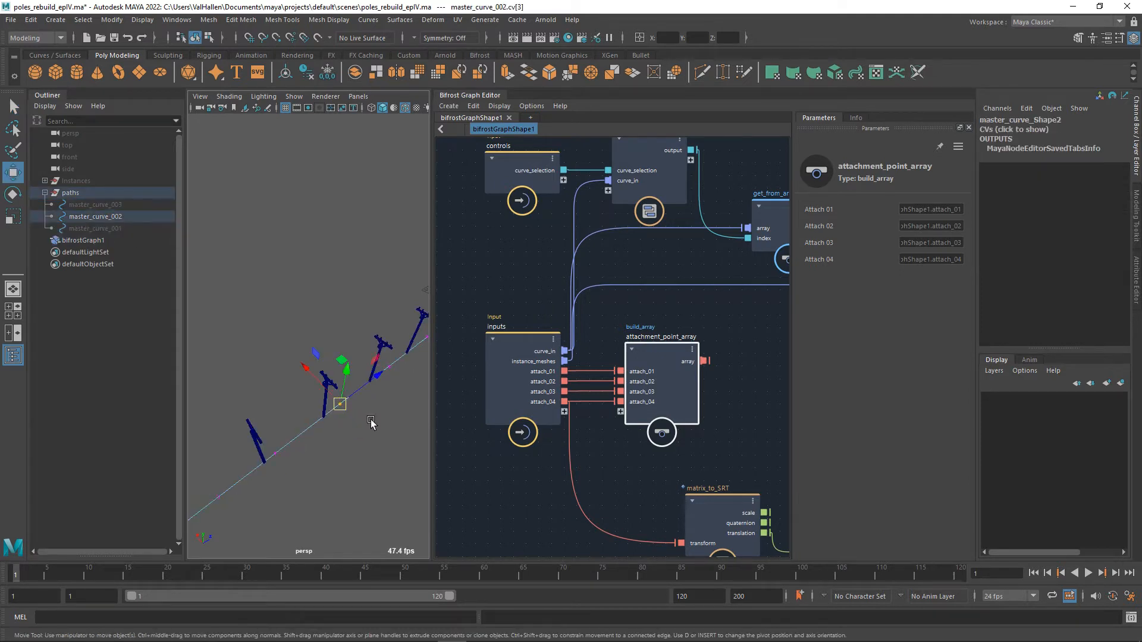
pyautogui.moveTo(317, 379); pyautogui.dragTo(249, 329)
pyautogui.keyDown('alt'); pyautogui.moveTo(314, 430); pyautogui.dragTo(341, 396, button='middle'); pyautogui.keyUp('alt')
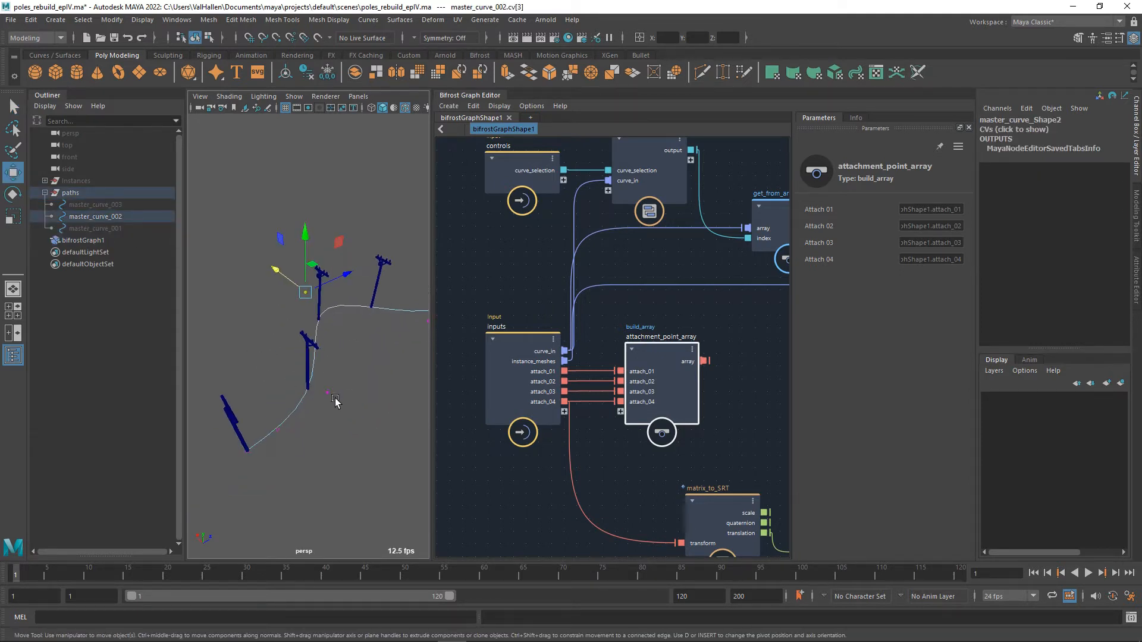
pyautogui.click(329, 393)
pyautogui.moveTo(312, 375); pyautogui.dragTo(283, 343)
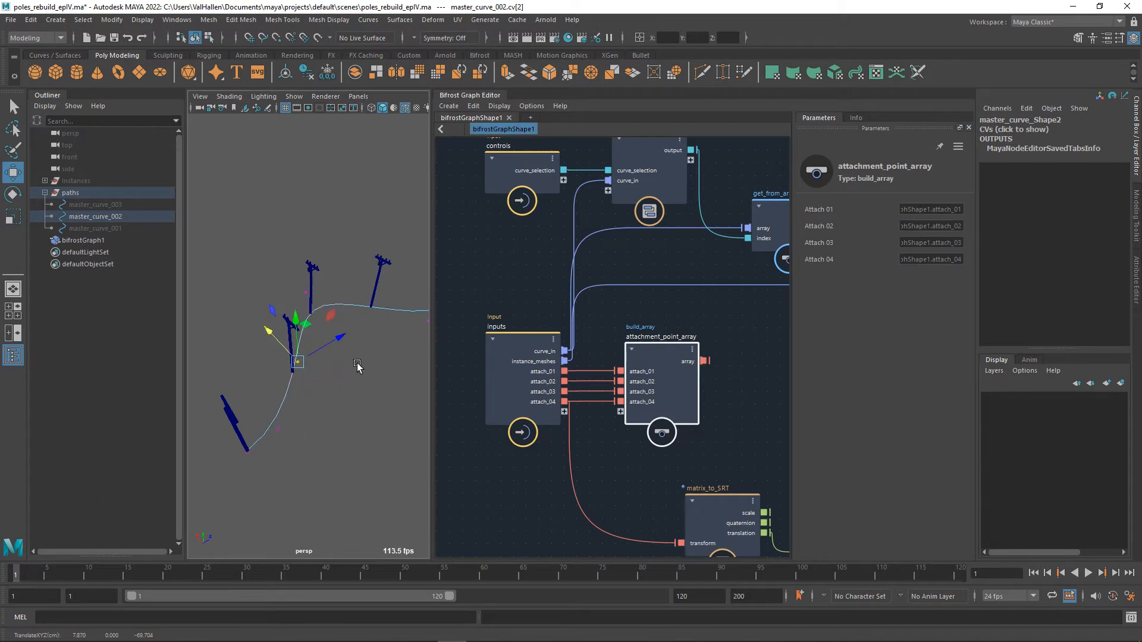
# Reshape more of master_curve_002 by moving control vertices cv[4], cv[11] and cv[10] to form further bends.
pyautogui.keyDown('alt'); pyautogui.moveTo(359, 367); pyautogui.dragTo(327, 406, button='middle'); pyautogui.keyUp('alt')
pyautogui.click(281, 393)
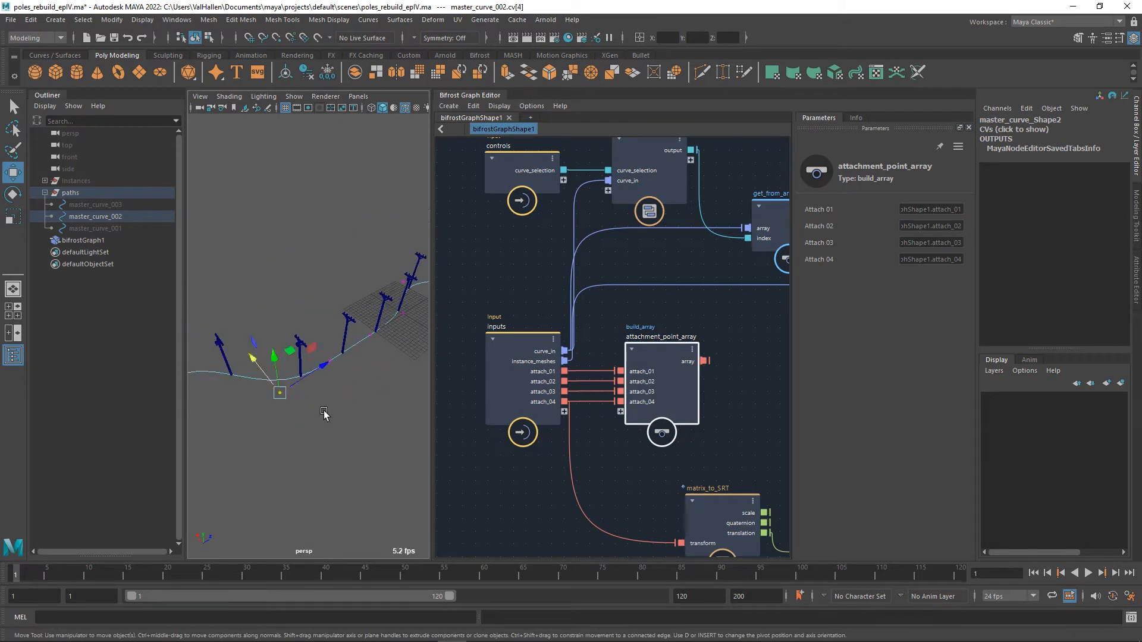
pyautogui.moveTo(266, 374); pyautogui.dragTo(275, 394)
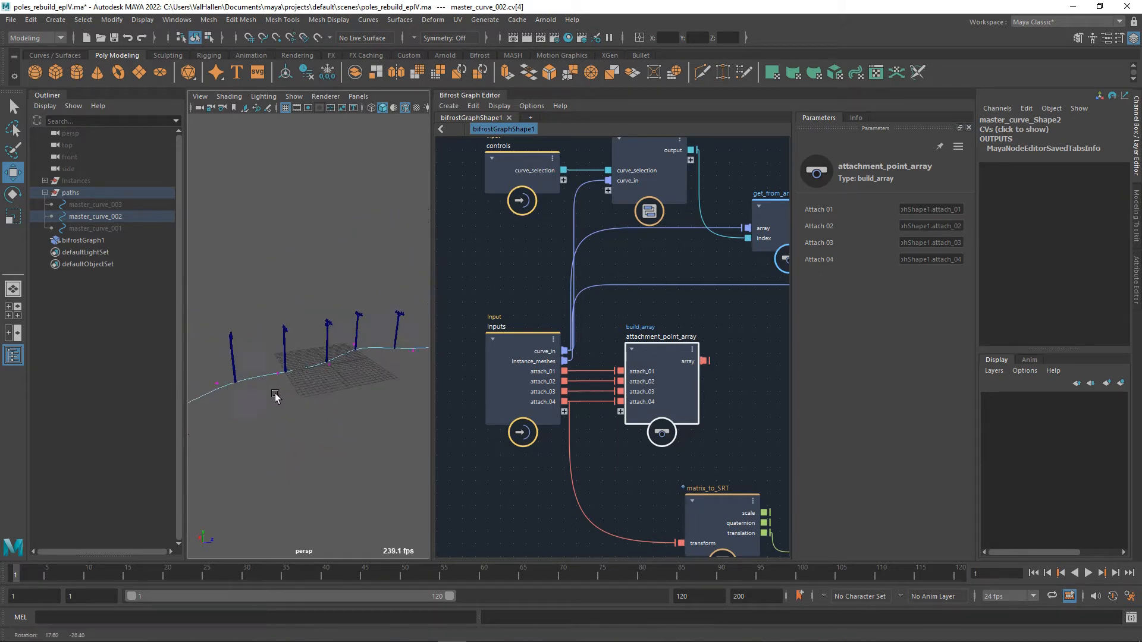
pyautogui.keyDown('alt'); pyautogui.moveTo(295, 320); pyautogui.dragTo(288, 278); pyautogui.keyUp('alt')
pyautogui.click(333, 414)
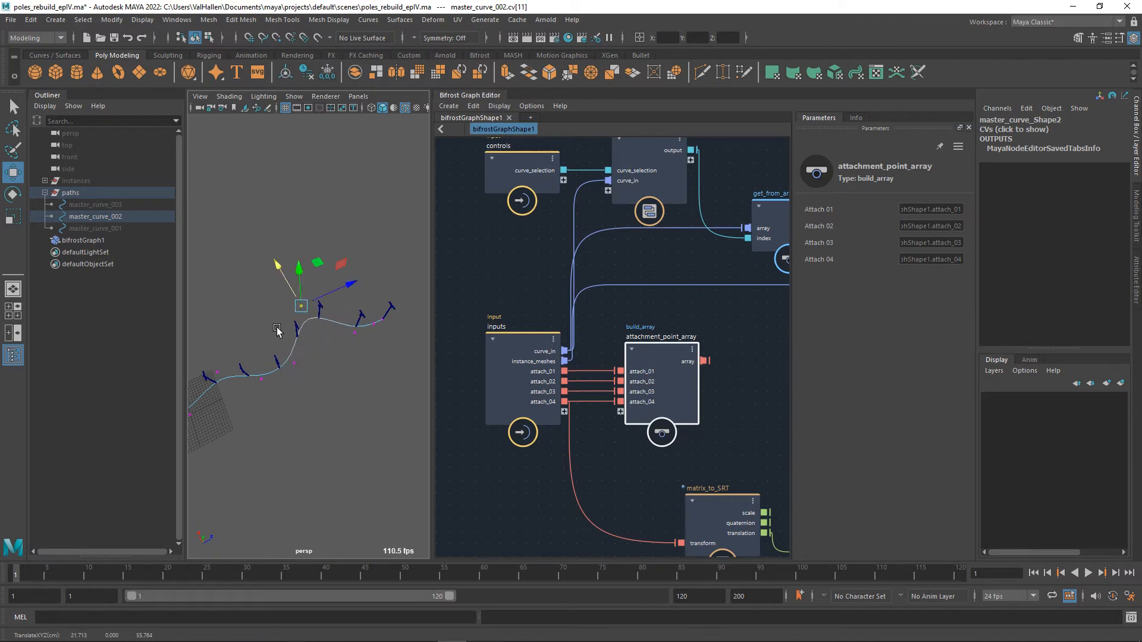
pyautogui.click(295, 364)
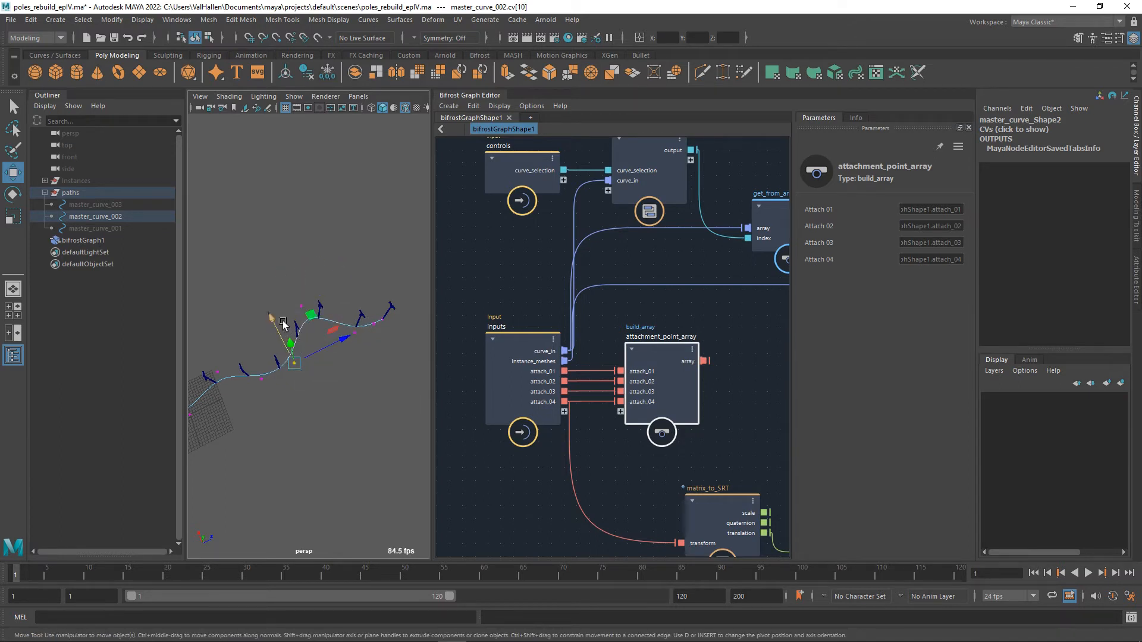
pyautogui.moveTo(283, 323); pyautogui.dragTo(311, 361)
# Examine the pole orientation along the reshaped curve from several angles and from above, and select master_curve_002 as an object.
pyautogui.keyDown('alt'); pyautogui.moveTo(277, 438); pyautogui.dragTo(260, 420); pyautogui.keyUp('alt')
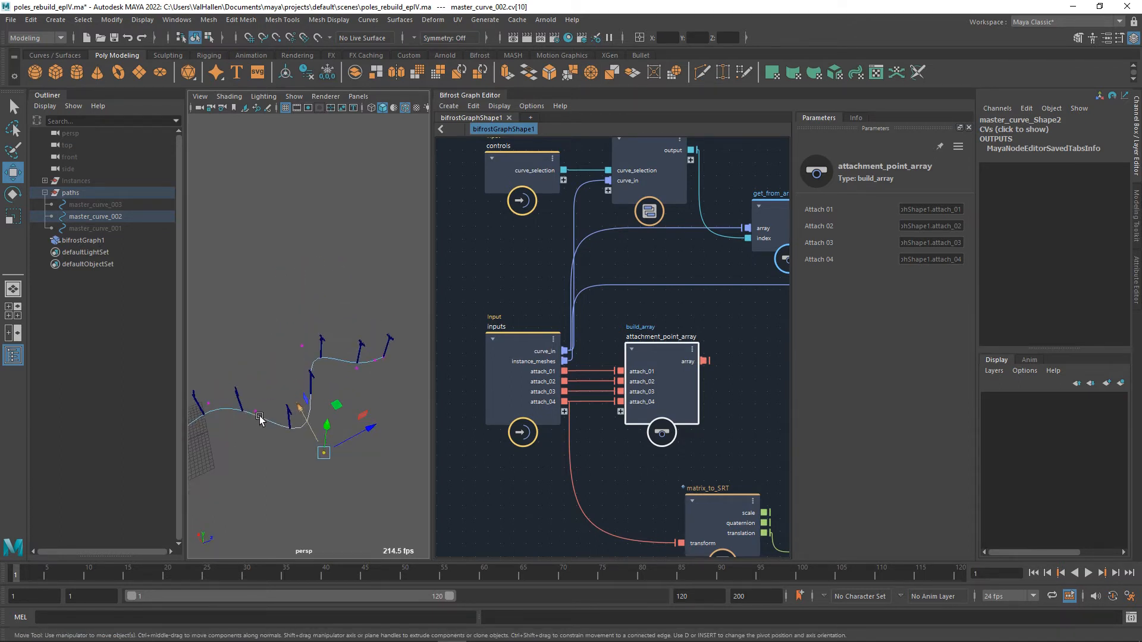
pyautogui.keyDown('alt'); pyautogui.moveTo(260, 421); pyautogui.dragTo(303, 359, button='middle'); pyautogui.keyUp('alt')
pyautogui.keyDown('alt'); pyautogui.moveTo(303, 359); pyautogui.dragTo(310, 394, button='right'); pyautogui.keyUp('alt')
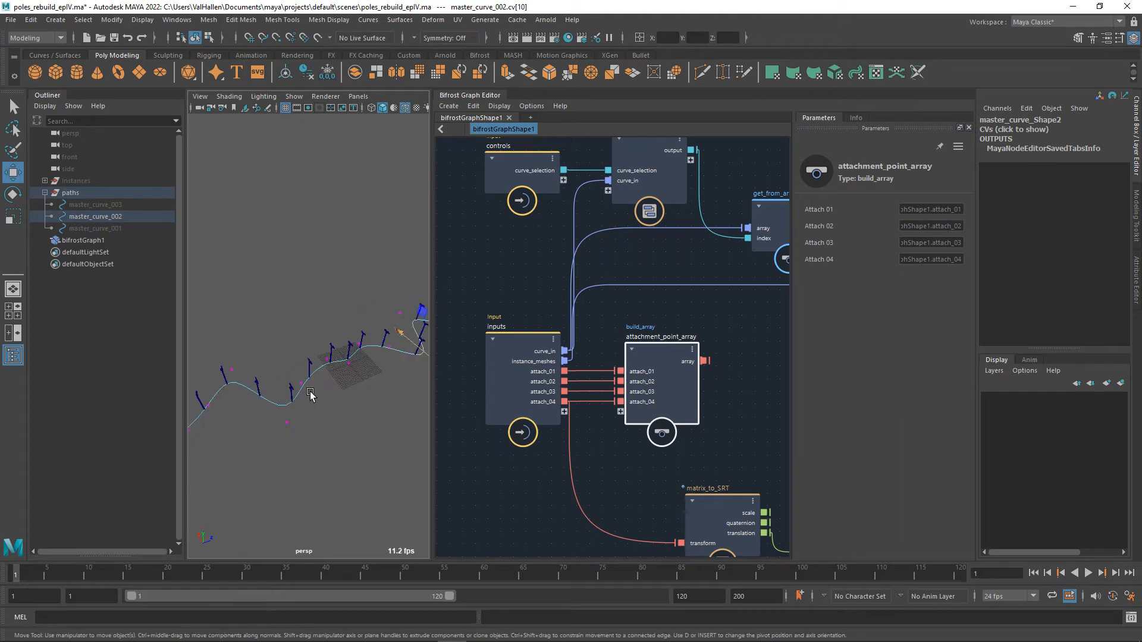
pyautogui.keyDown('alt'); pyautogui.moveTo(305, 411); pyautogui.dragTo(384, 460); pyautogui.keyUp('alt')
pyautogui.keyDown('alt'); pyautogui.moveTo(385, 444); pyautogui.dragTo(368, 415, button='middle'); pyautogui.keyUp('alt')
pyautogui.keyDown('alt'); pyautogui.moveTo(368, 418); pyautogui.dragTo(341, 434); pyautogui.keyUp('alt')
pyautogui.moveTo(327, 324); pyautogui.dragTo(347, 301, button='right')
pyautogui.keyDown('alt'); pyautogui.moveTo(346, 300); pyautogui.dragTo(368, 310); pyautogui.keyUp('alt')
pyautogui.click(357, 299)
pyautogui.click(334, 279)
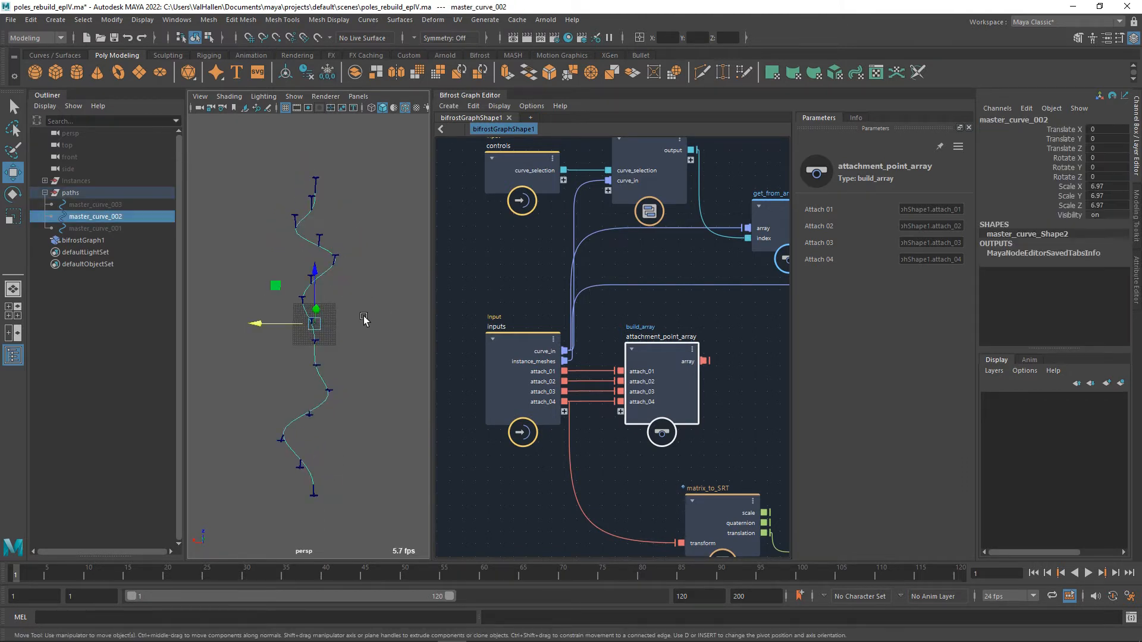
# Move the output node farther away from create_instances to make room between the two nodes.
pyautogui.scroll(-3, 687, 358)
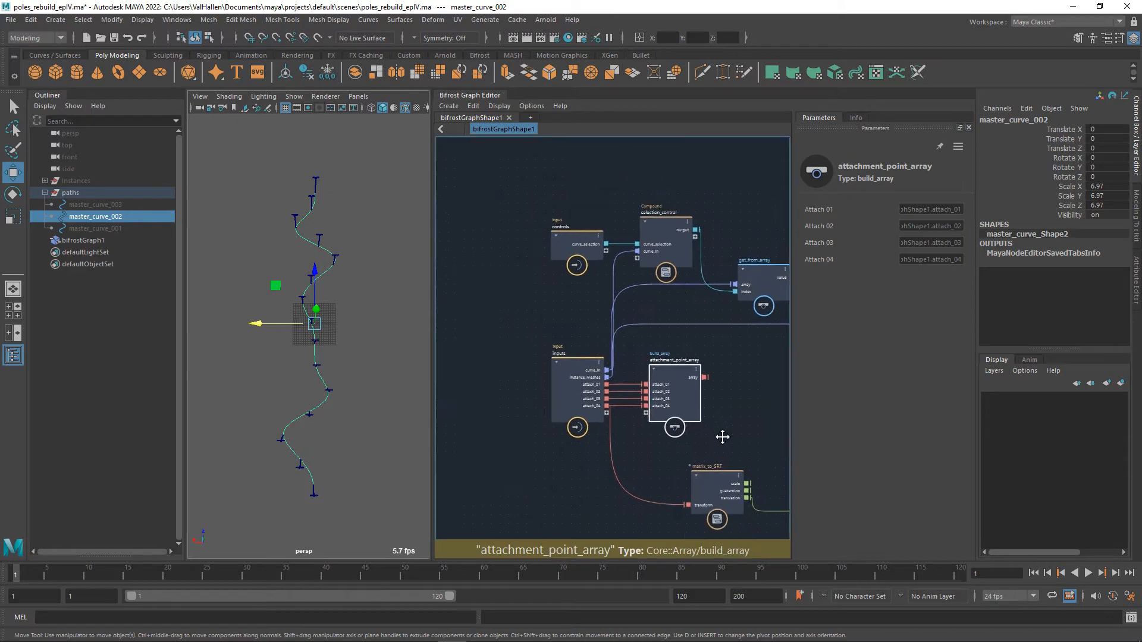
pyautogui.keyDown('alt'); pyautogui.moveTo(722, 437); pyautogui.dragTo(731, 457, button='middle'); pyautogui.keyUp('alt')
pyautogui.moveTo(583, 388)
pyautogui.mouseDown()
pyautogui.moveTo(570, 390)
pyautogui.moveTo(580, 387)
pyautogui.mouseUp()
pyautogui.moveTo(687, 394); pyautogui.dragTo(690, 392)
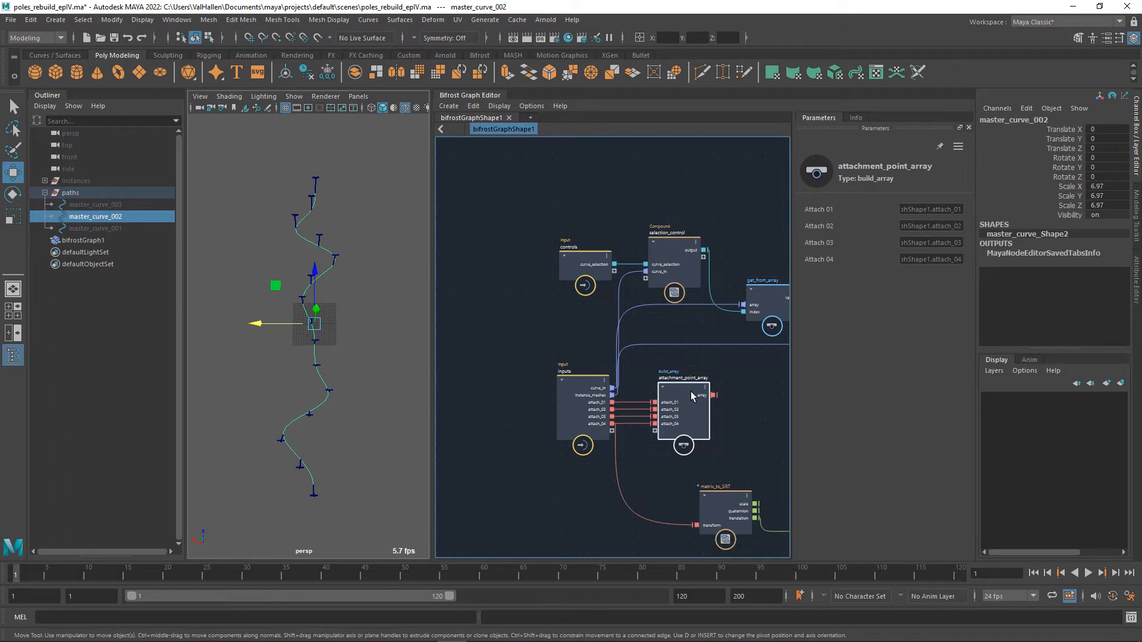
pyautogui.moveTo(716, 406); pyautogui.dragTo(521, 397, button='middle')
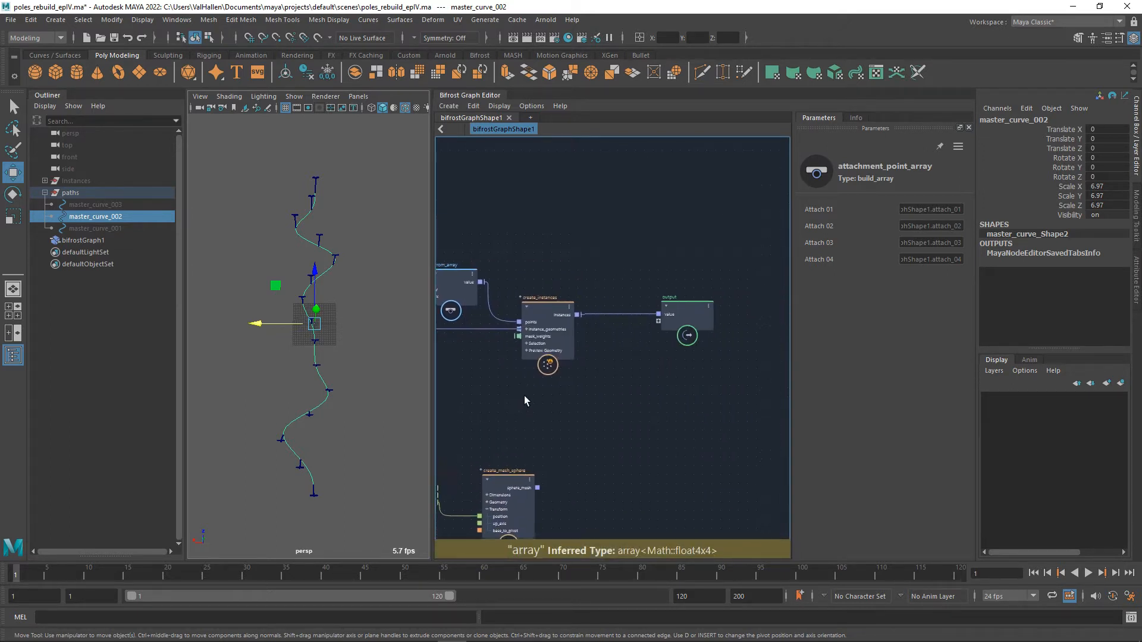
pyautogui.moveTo(691, 320); pyautogui.dragTo(802, 314)
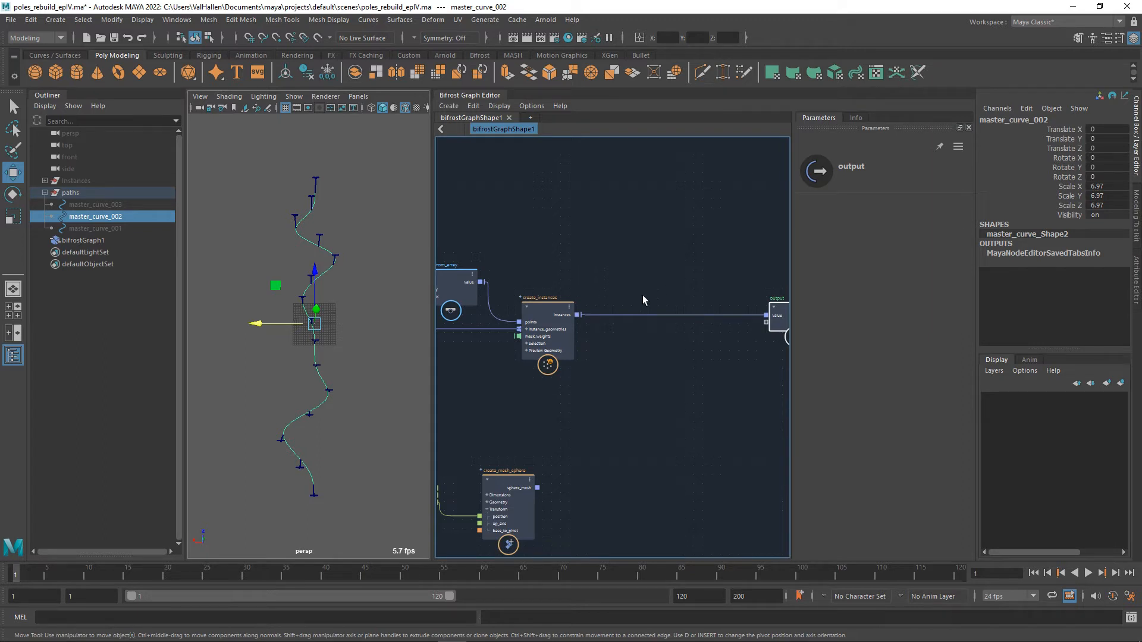
pyautogui.moveTo(642, 296); pyautogui.dragTo(662, 370)
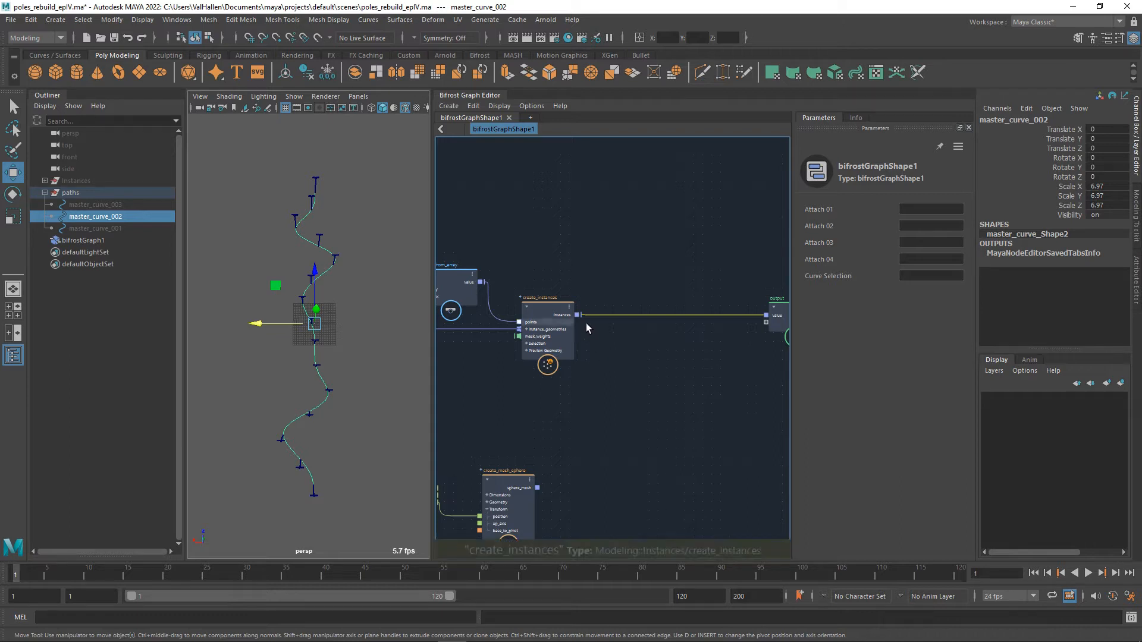
# Add an update_strands_basis node fed by the instances output of create_instances and place it beside that node.
pyautogui.moveTo(580, 316); pyautogui.dragTo(604, 355)
pyautogui.write('basis')
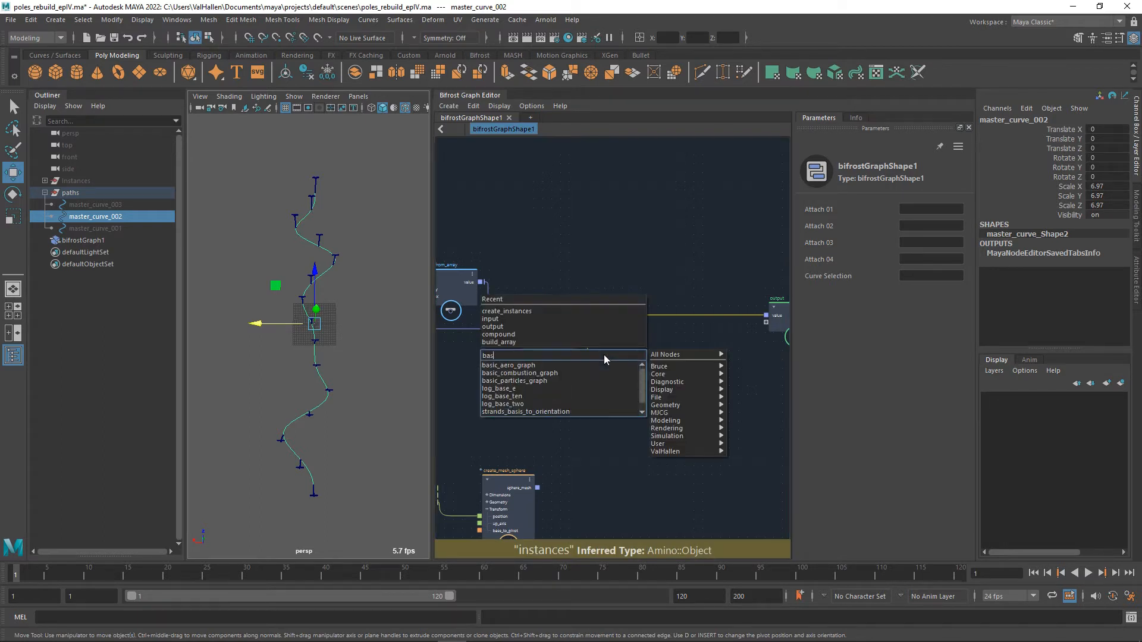
pyautogui.press('Down')
pyautogui.press('Down')
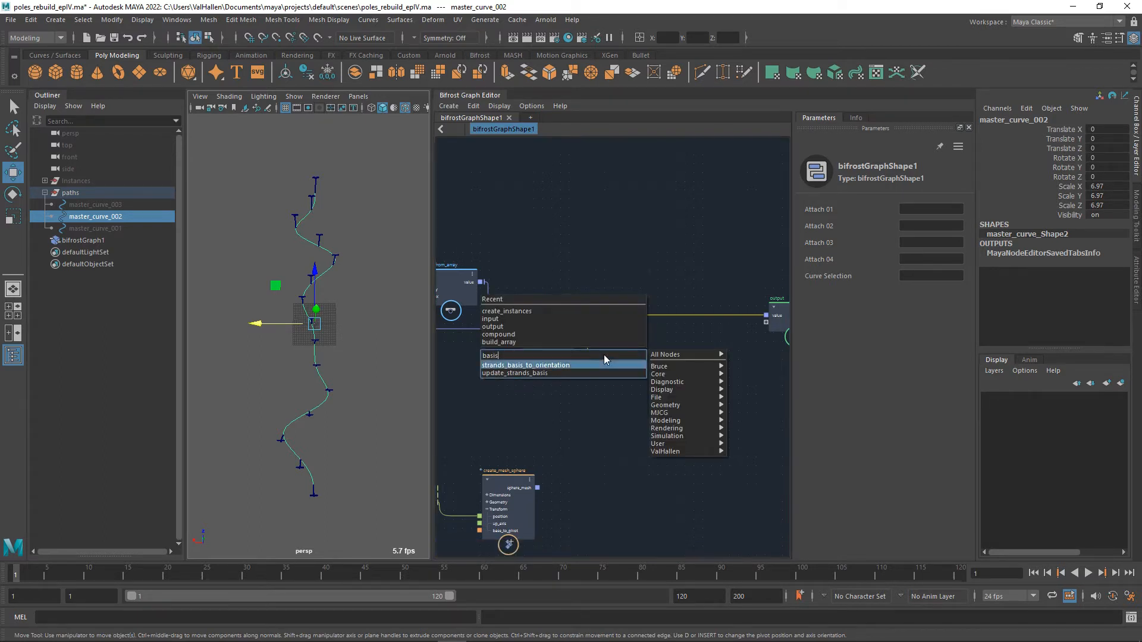
pyautogui.press('Return')
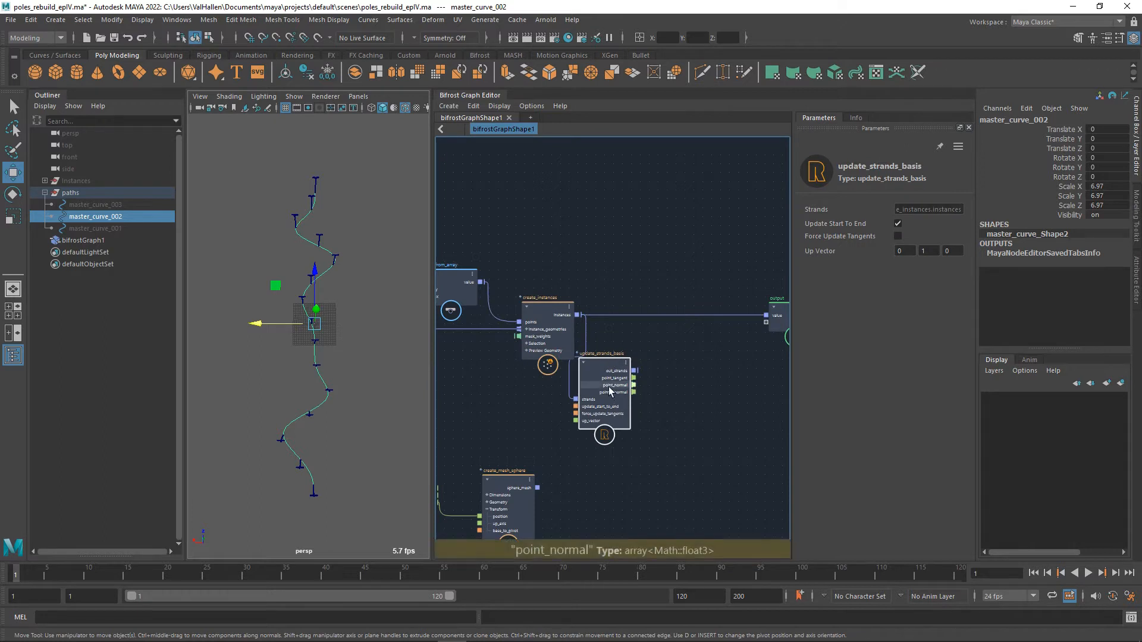
pyautogui.moveTo(611, 385); pyautogui.dragTo(638, 361)
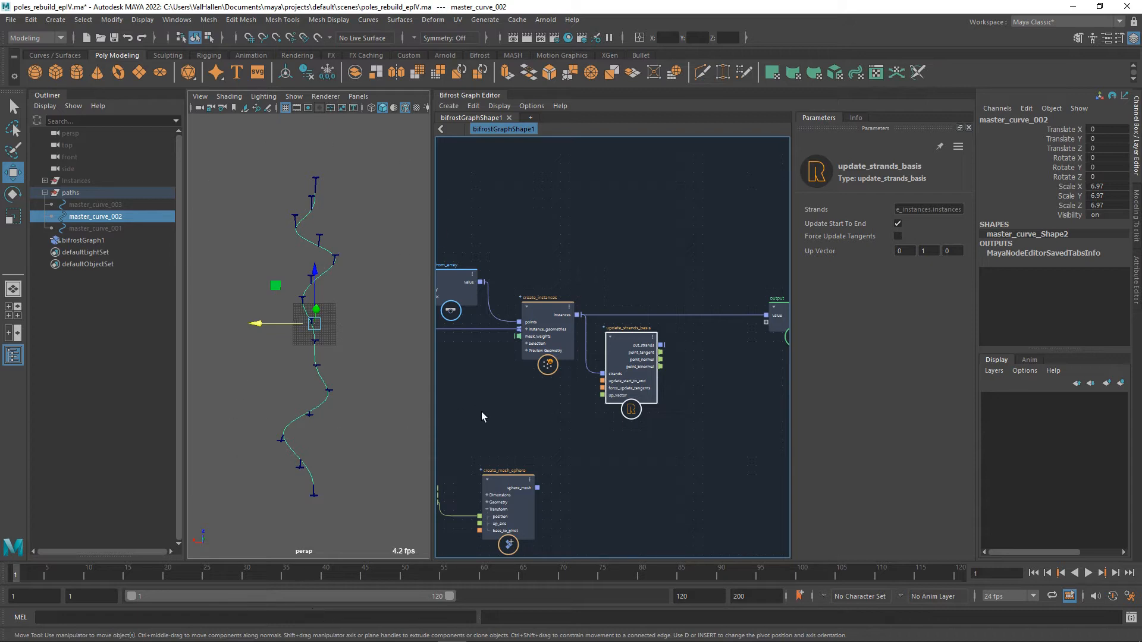
# Disconnect update_strands_basis from create_instances and move it above the create_instances node.
pyautogui.keyDown('alt'); pyautogui.moveTo(476, 319); pyautogui.dragTo(571, 342, button='middle'); pyautogui.keyUp('alt')
pyautogui.keyDown('alt'); pyautogui.moveTo(587, 459); pyautogui.dragTo(463, 427, button='middle'); pyautogui.keyUp('alt')
pyautogui.scroll(3, 556, 437)
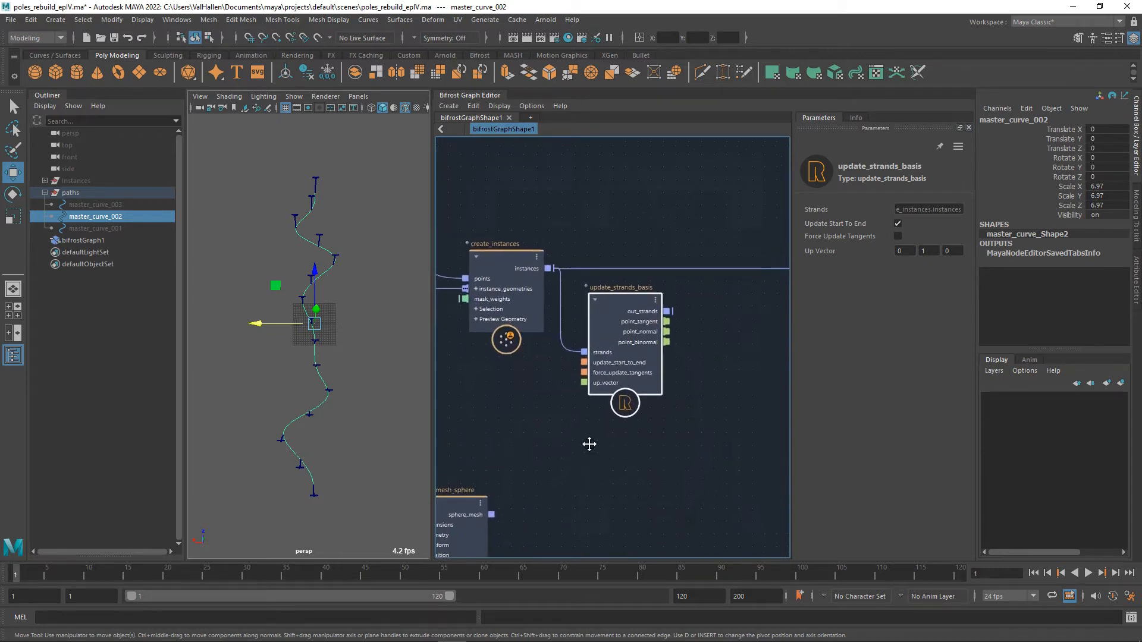
pyautogui.keyDown('alt'); pyautogui.moveTo(701, 433); pyautogui.dragTo(683, 462, button='middle'); pyautogui.keyUp('alt')
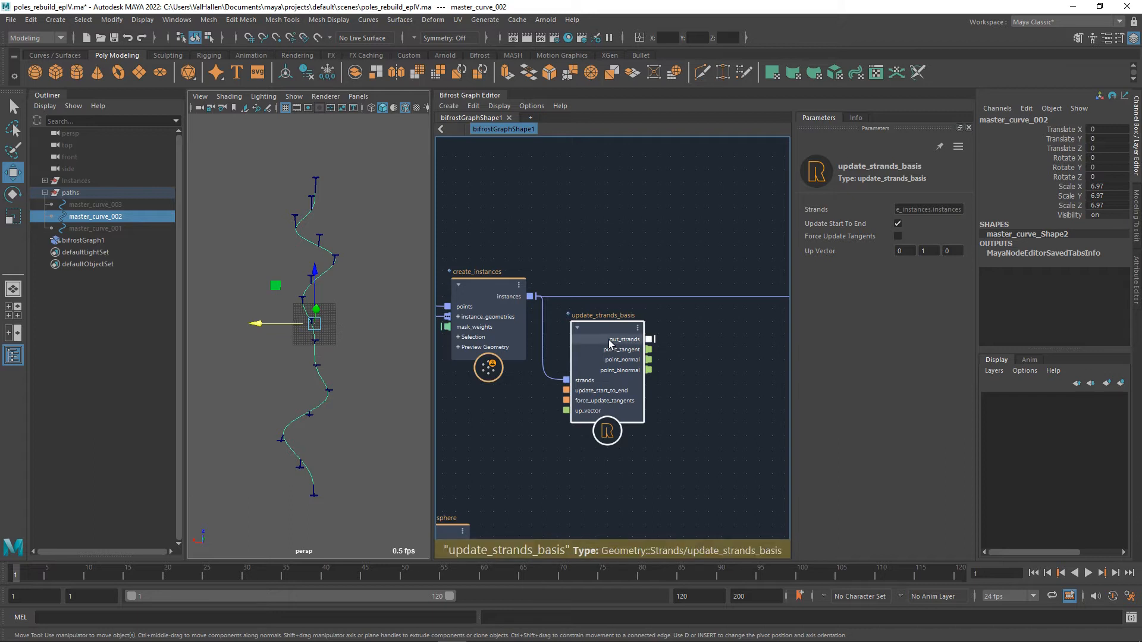
pyautogui.moveTo(720, 384); pyautogui.dragTo(755, 358, button='middle')
pyautogui.scroll(-5, 667, 350)
pyautogui.scroll(2, 730, 375)
pyautogui.moveTo(674, 380); pyautogui.dragTo(758, 402, button='middle')
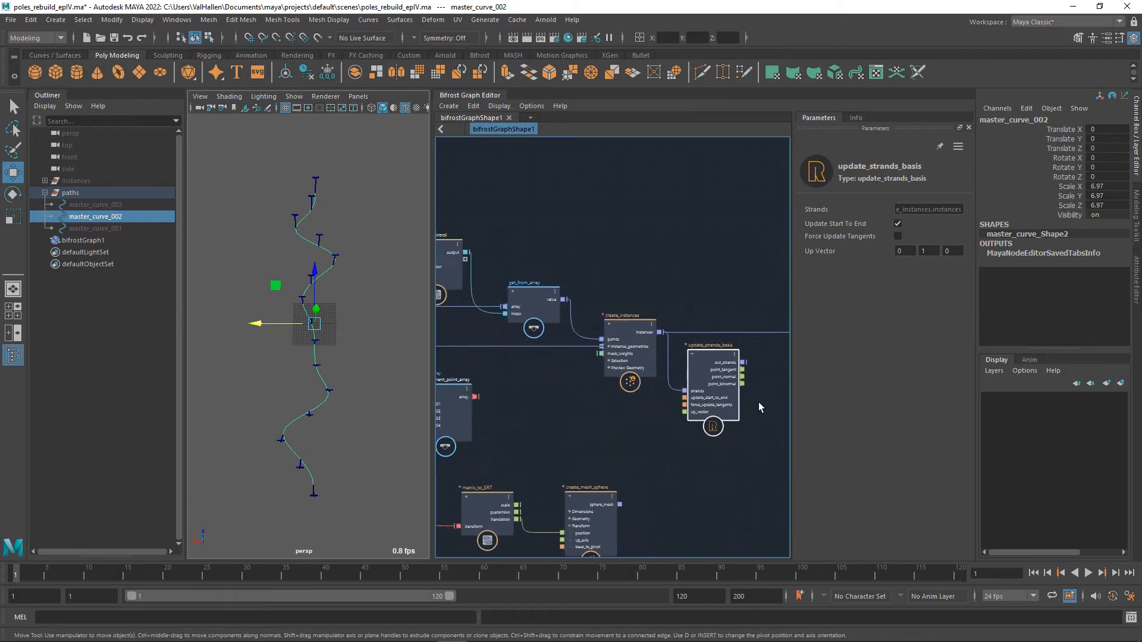
pyautogui.moveTo(672, 351); pyautogui.dragTo(669, 430)
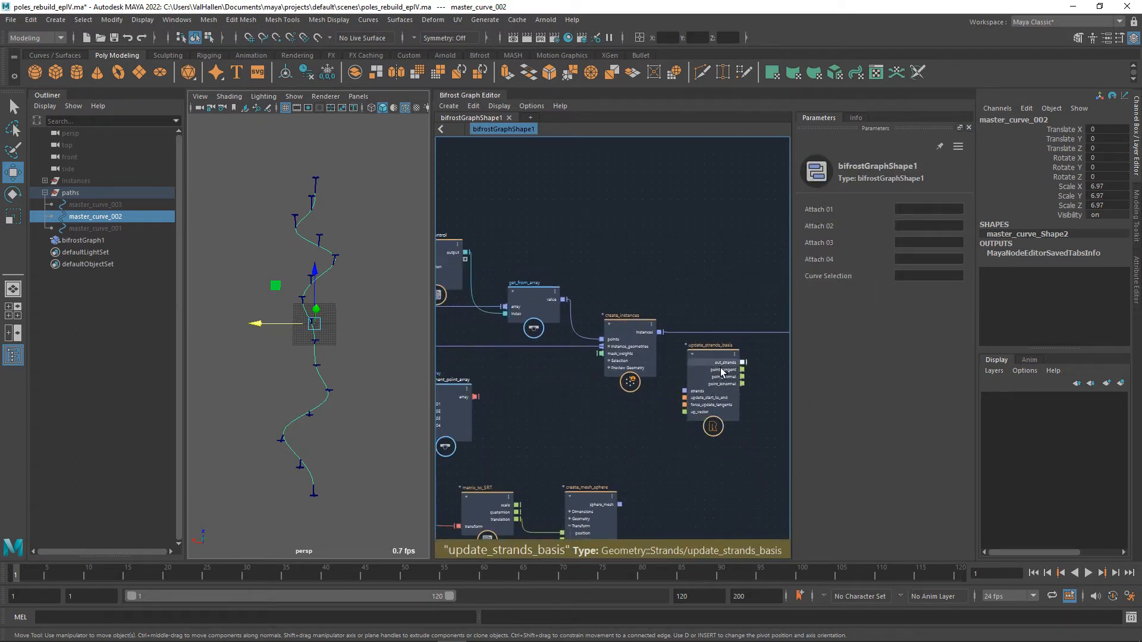
pyautogui.moveTo(721, 367); pyautogui.dragTo(630, 230)
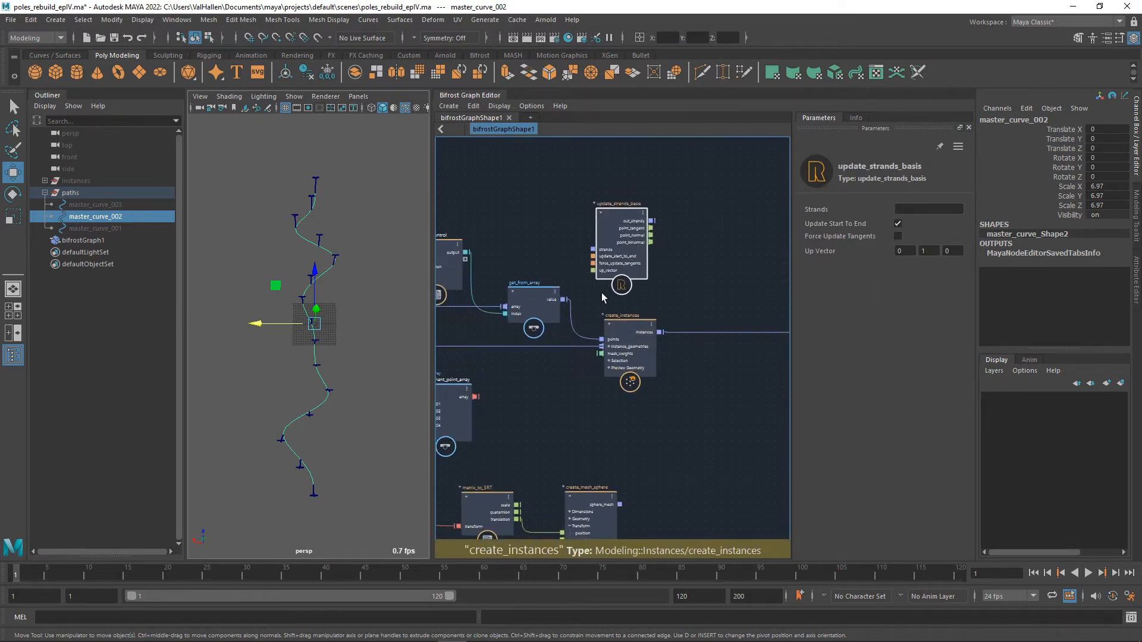
# Move get_from_array up beside selection_control, connect its value output to the strands input of update_strands_basis, and adjust that node's placement.
pyautogui.moveTo(601, 293); pyautogui.dragTo(665, 344, button='middle')
pyautogui.moveTo(606, 353); pyautogui.dragTo(603, 344)
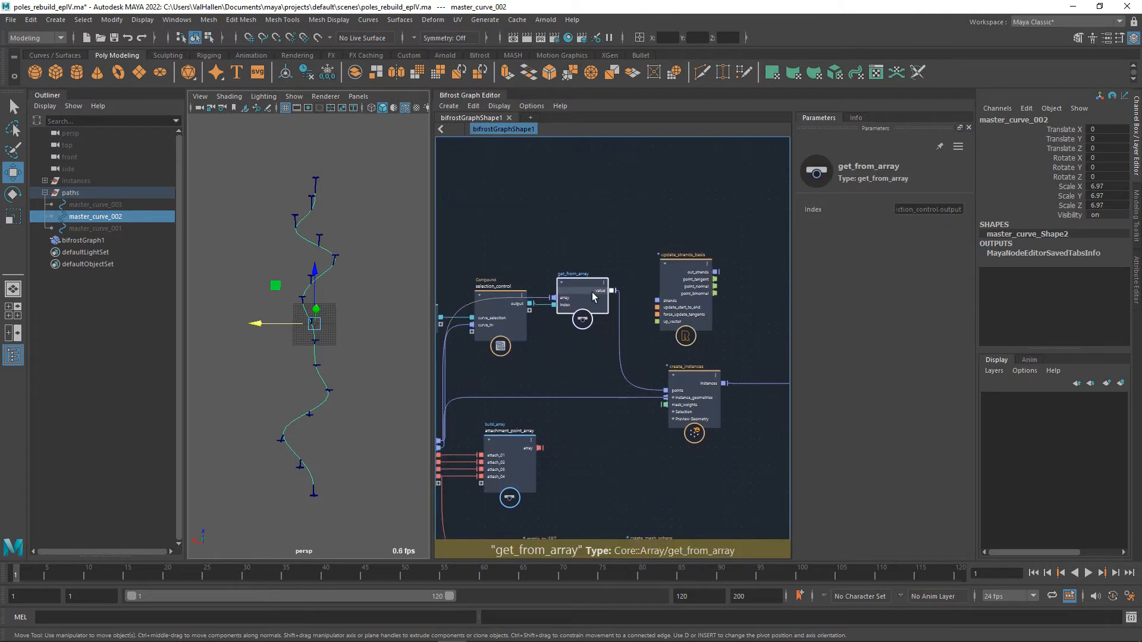
pyautogui.moveTo(651, 287); pyautogui.dragTo(603, 309, button='middle')
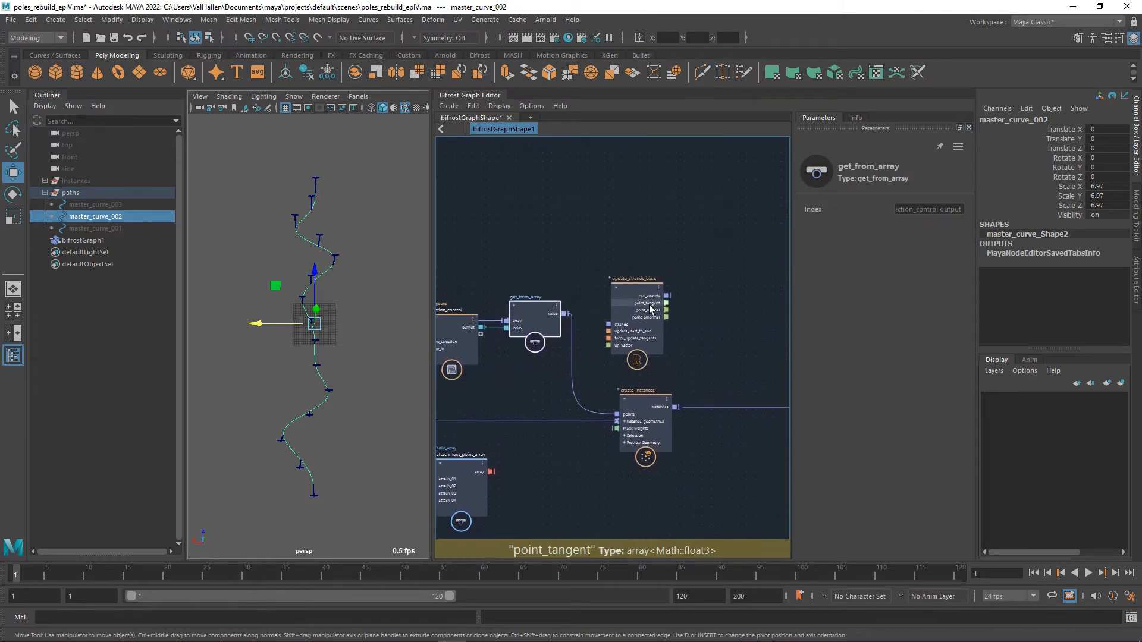
pyautogui.moveTo(614, 331); pyautogui.dragTo(631, 309)
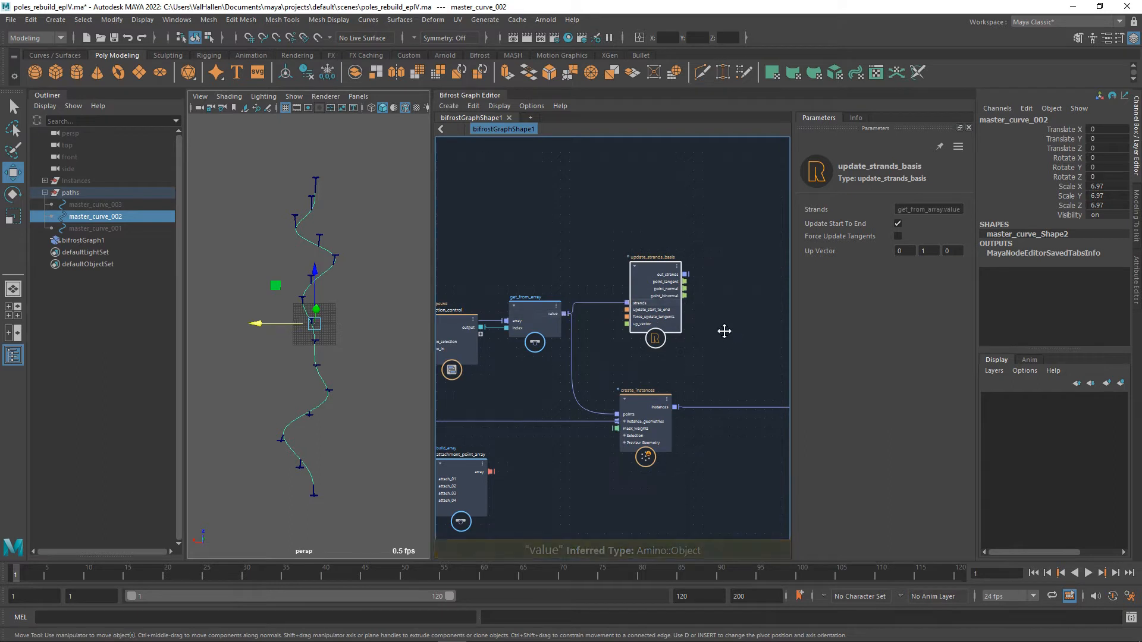
pyautogui.moveTo(724, 331); pyautogui.dragTo(638, 325, button='middle')
pyautogui.moveTo(577, 271); pyautogui.dragTo(603, 248)
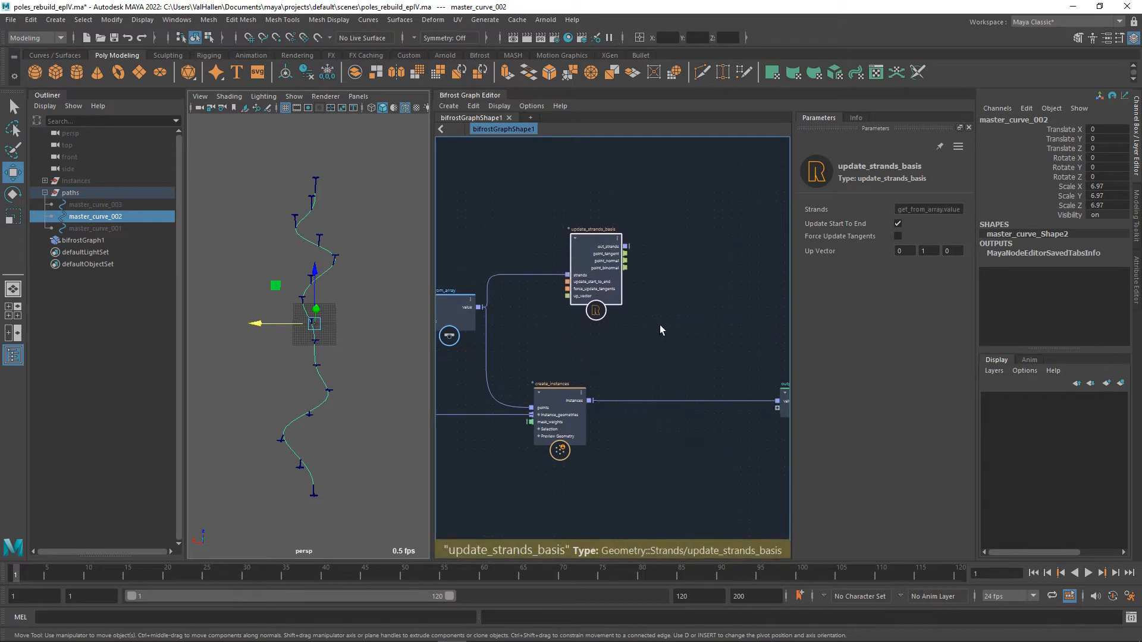
# Add a strands_basis_to_orientation node connected to the out_strands output of update_strands_basis.
pyautogui.moveTo(694, 334); pyautogui.dragTo(677, 373, button='middle')
pyautogui.press('Tab')
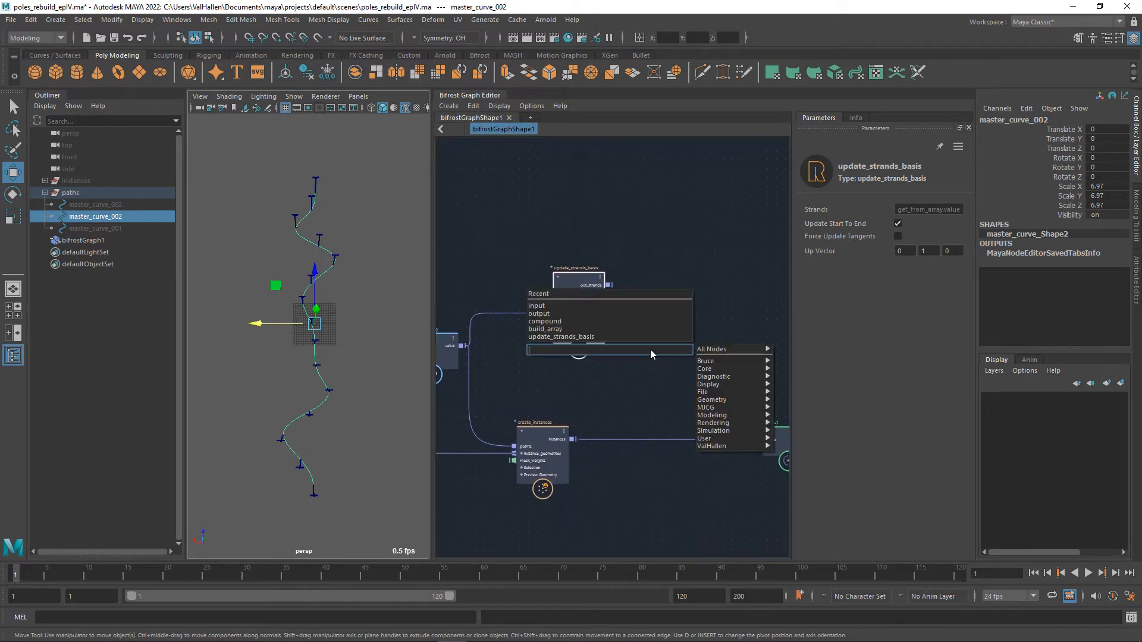
pyautogui.write('orien')
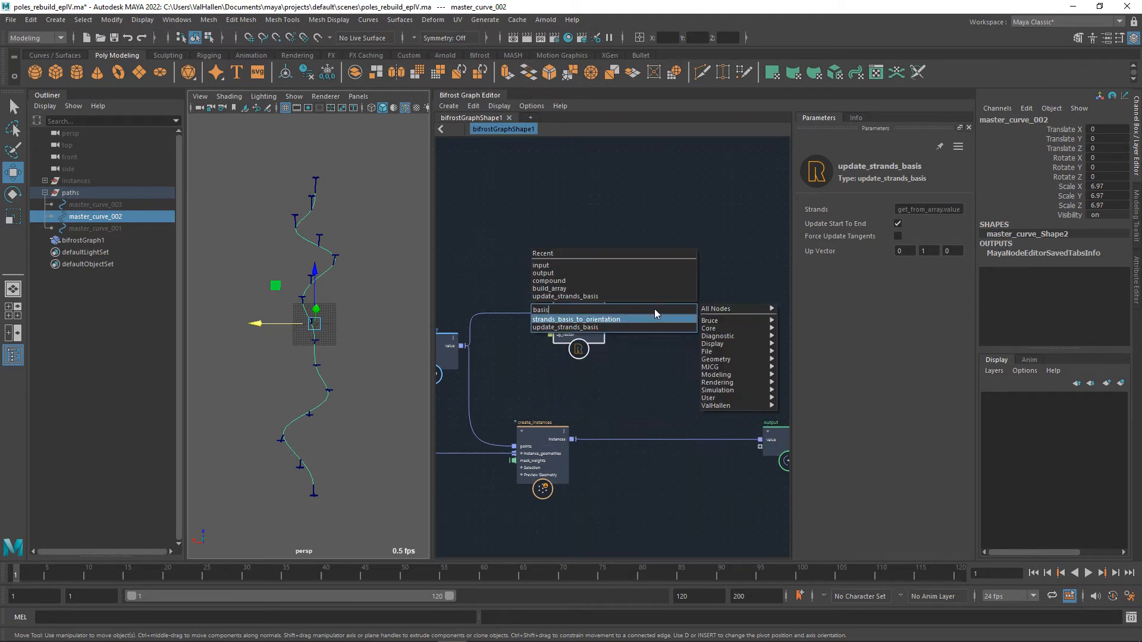
pyautogui.click(655, 308)
pyautogui.moveTo(666, 327)
pyautogui.mouseDown()
pyautogui.moveTo(676, 290)
pyautogui.moveTo(632, 301)
pyautogui.moveTo(682, 300)
pyautogui.moveTo(686, 338)
pyautogui.mouseUp()
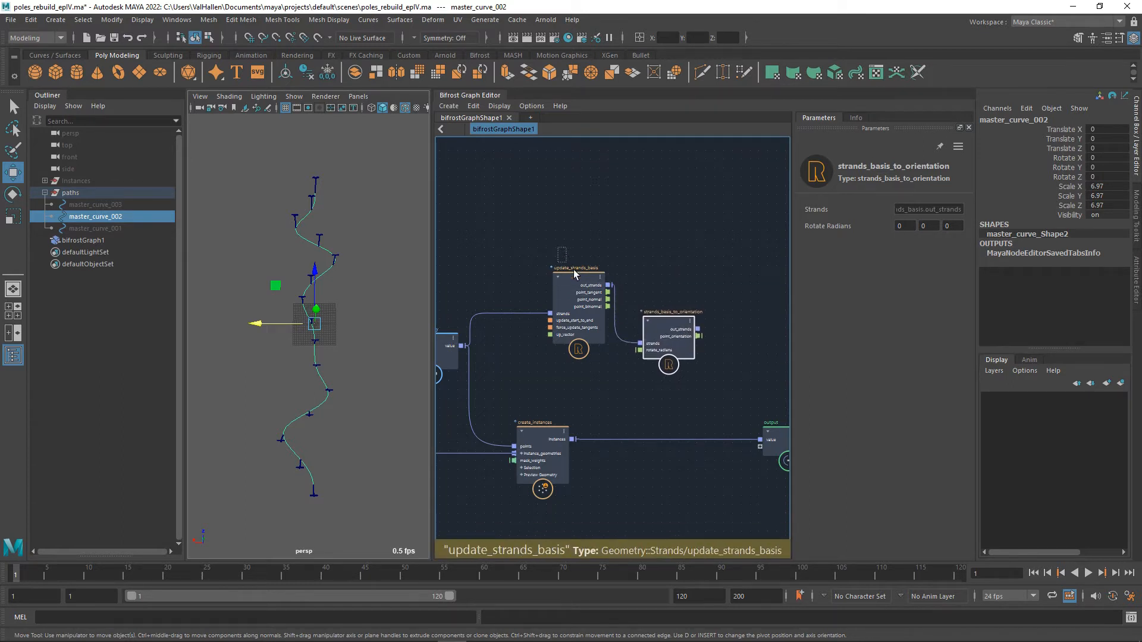
# Place strands_basis_to_orientation below update_strands_basis and connect its out_strands to the output node's value in place of create_instances.
pyautogui.click(583, 293)
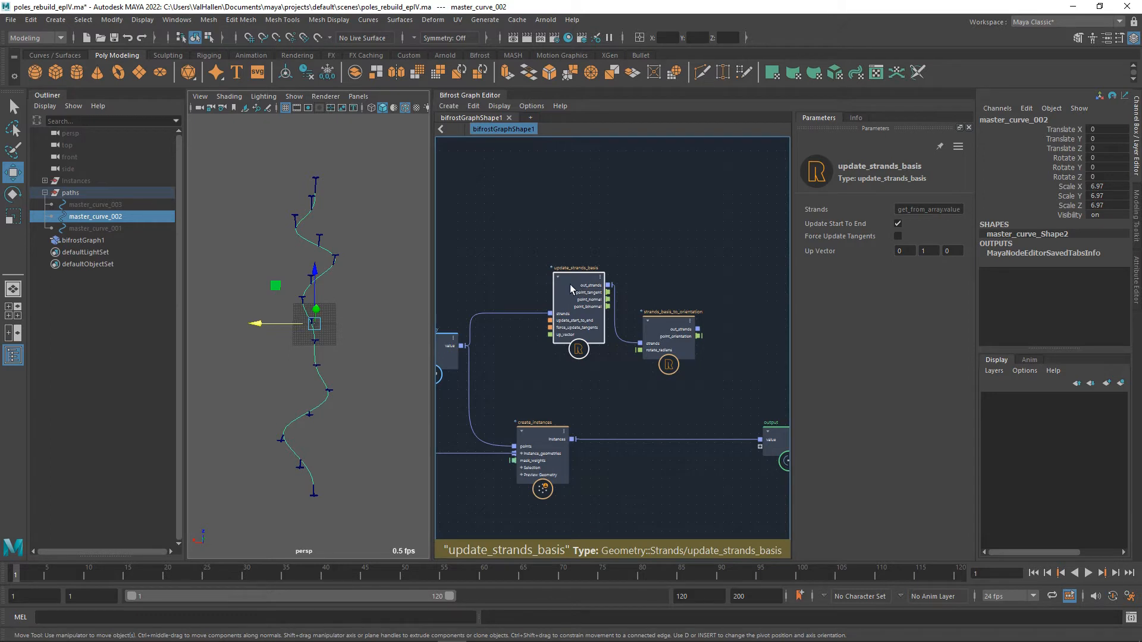
pyautogui.moveTo(669, 333); pyautogui.dragTo(670, 368)
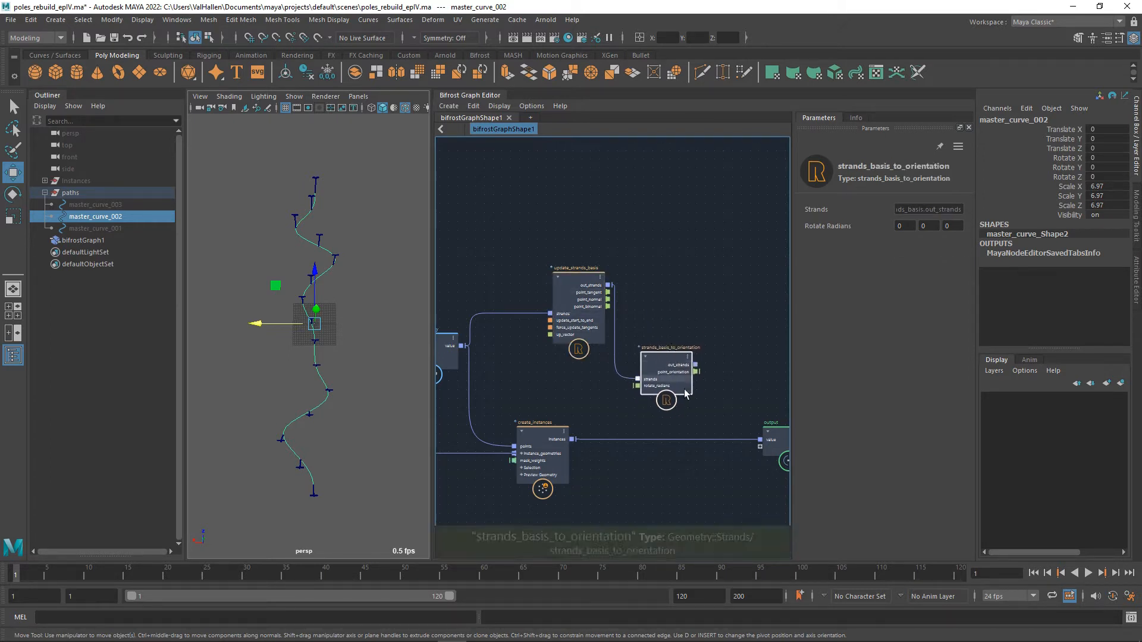
pyautogui.moveTo(744, 396); pyautogui.dragTo(708, 388, button='middle')
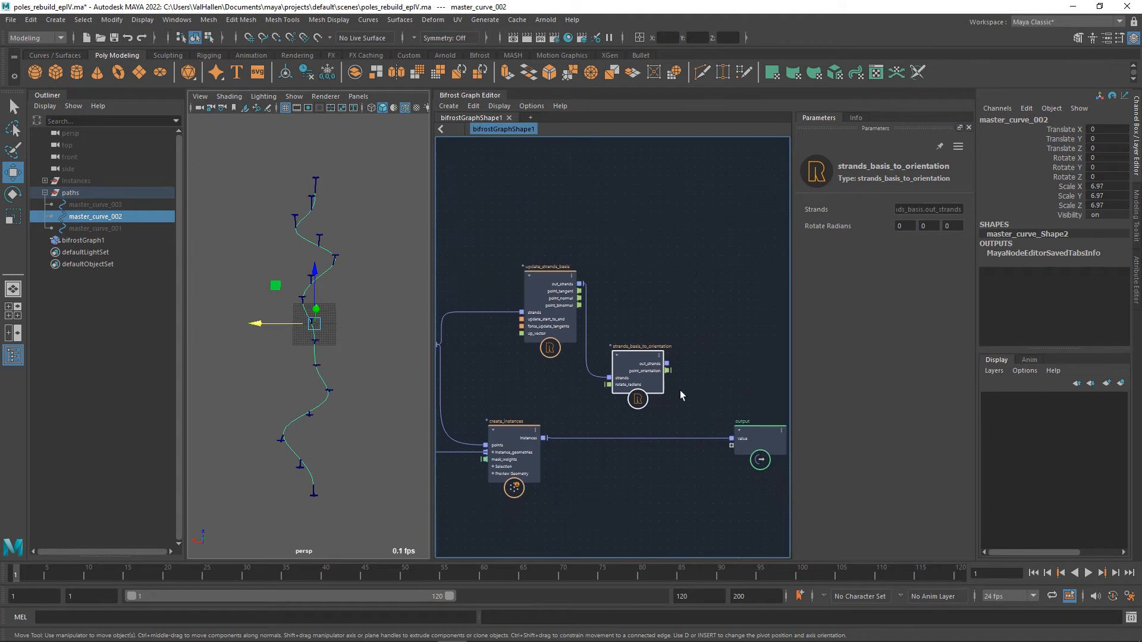
pyautogui.moveTo(667, 364); pyautogui.dragTo(738, 441)
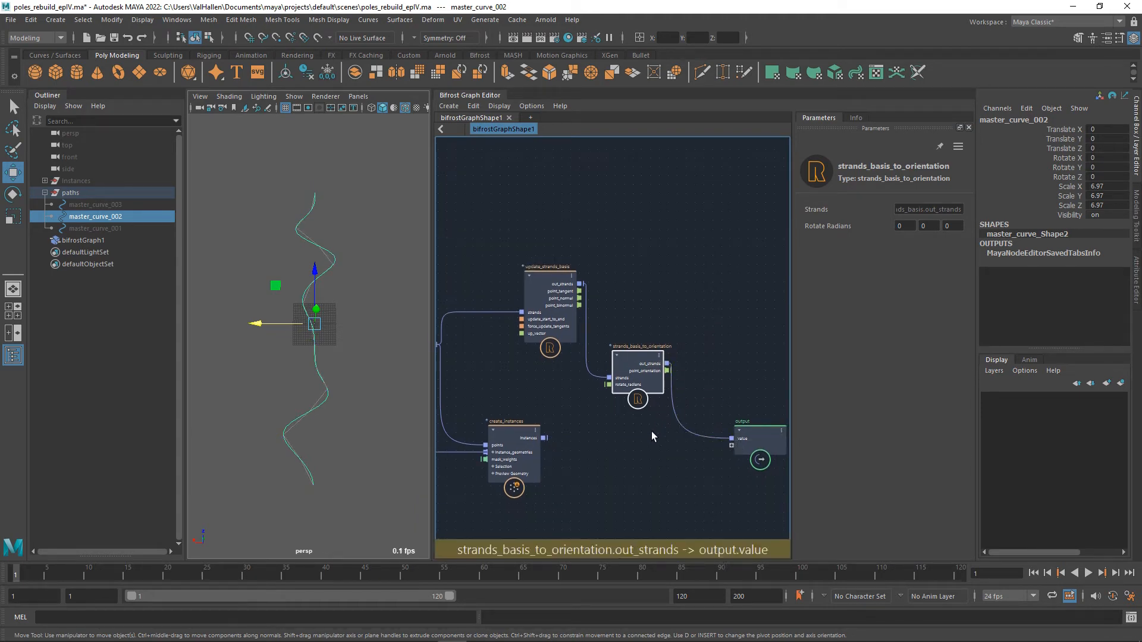
# Undo the last connection to the output node and move create_instances and output further downstream of strands_basis_to_orientation.
pyautogui.hotkey('ctrl', 'z')
pyautogui.scroll(-3, 685, 433)
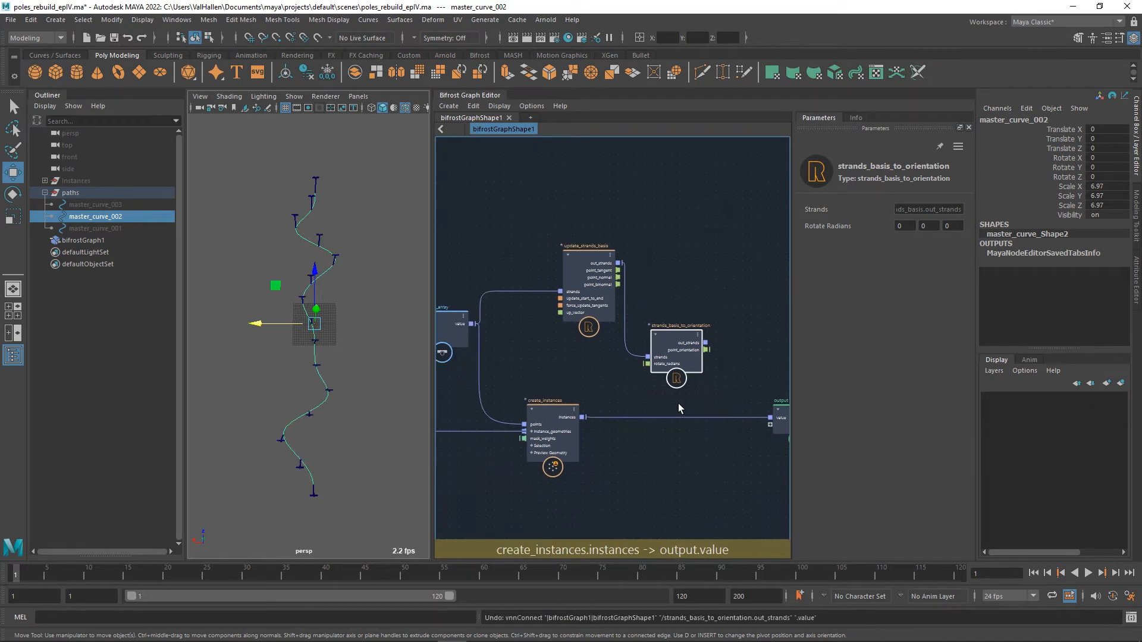
pyautogui.keyDown('alt'); pyautogui.moveTo(686, 406); pyautogui.dragTo(602, 403, button='middle'); pyautogui.keyUp('alt')
pyautogui.scroll(-1, 602, 403)
pyautogui.moveTo(679, 415); pyautogui.dragTo(778, 415)
pyautogui.moveTo(520, 410); pyautogui.dragTo(708, 412)
# Connect the out_strands output of strands_basis_to_orientation to the points input of create_instances.
pyautogui.scroll(2, 644, 381)
pyautogui.scroll(1, 644, 385)
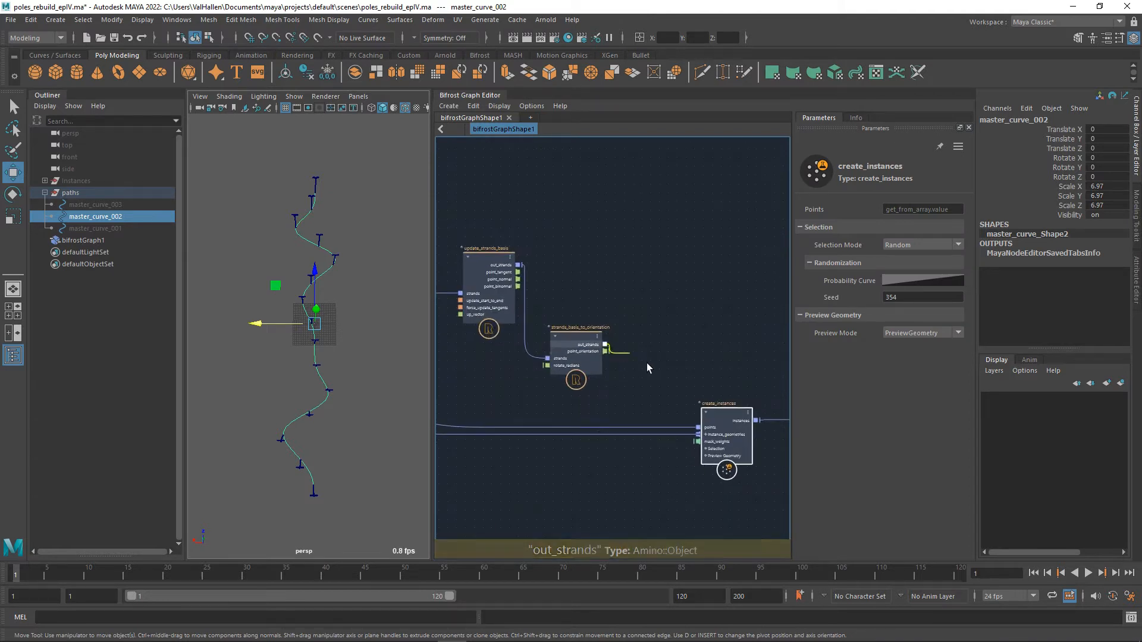
pyautogui.moveTo(605, 345); pyautogui.dragTo(699, 428)
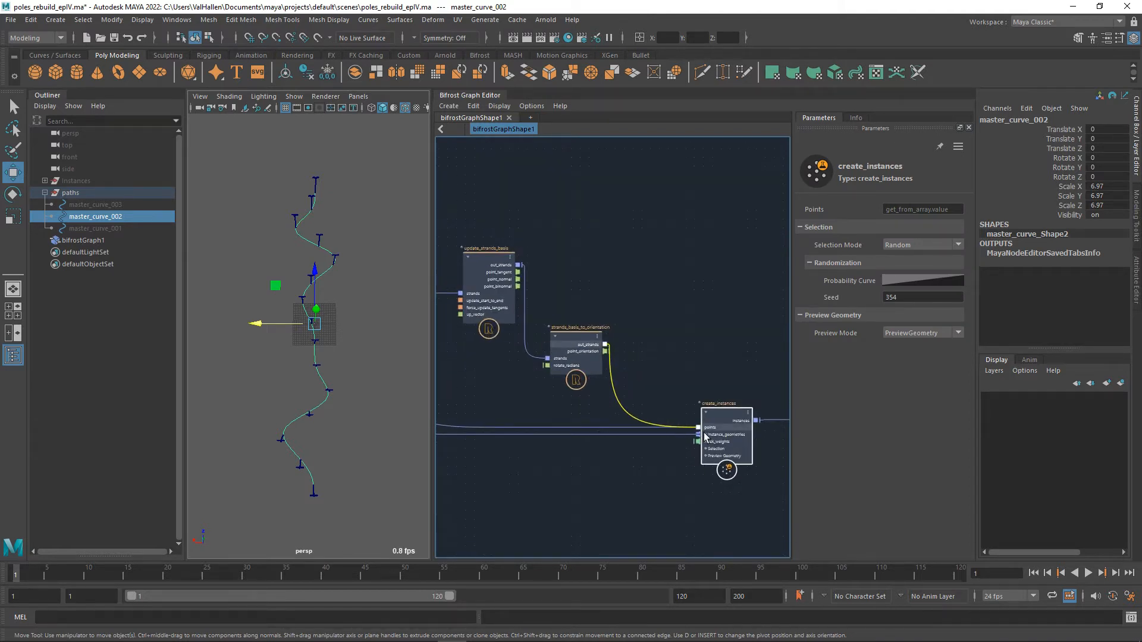
# Examine from several angles how the instanced poles are oriented along the path curve.
pyautogui.keyDown('alt'); pyautogui.moveTo(372, 437); pyautogui.dragTo(142, 342); pyautogui.keyUp('alt')
pyautogui.scroll(5, 375, 422)
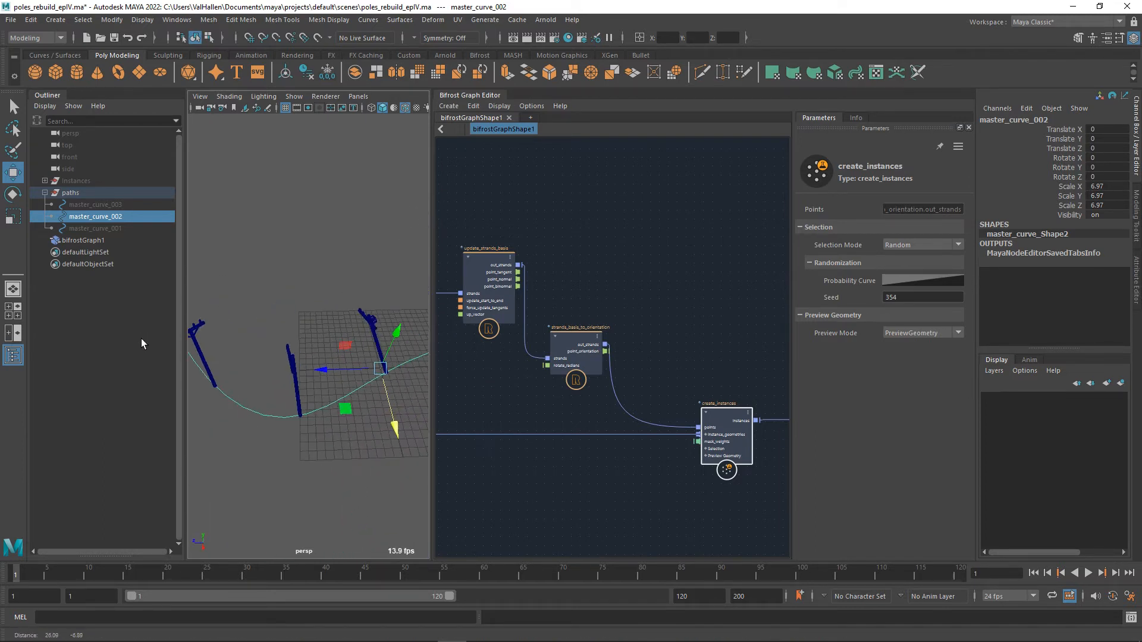
pyautogui.keyDown('alt'); pyautogui.moveTo(324, 366); pyautogui.dragTo(265, 337); pyautogui.keyUp('alt')
pyautogui.scroll(-4, 310, 343)
pyautogui.keyDown('alt'); pyautogui.moveTo(356, 351); pyautogui.dragTo(204, 345, button='middle'); pyautogui.keyUp('alt')
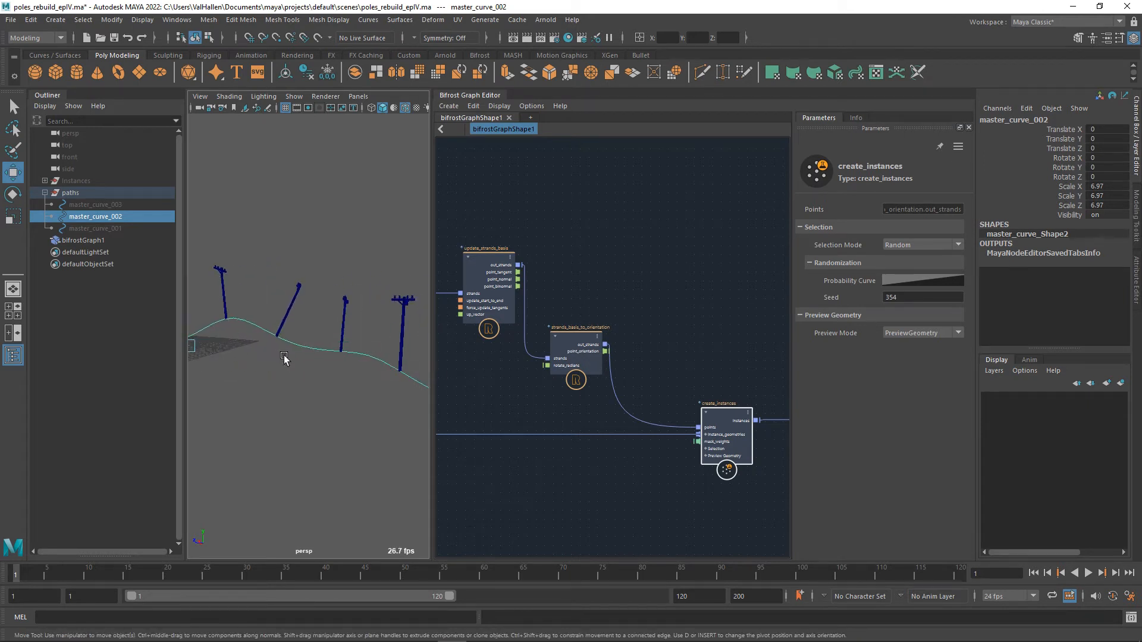
pyautogui.keyDown('alt'); pyautogui.moveTo(285, 355); pyautogui.dragTo(329, 359); pyautogui.keyUp('alt')
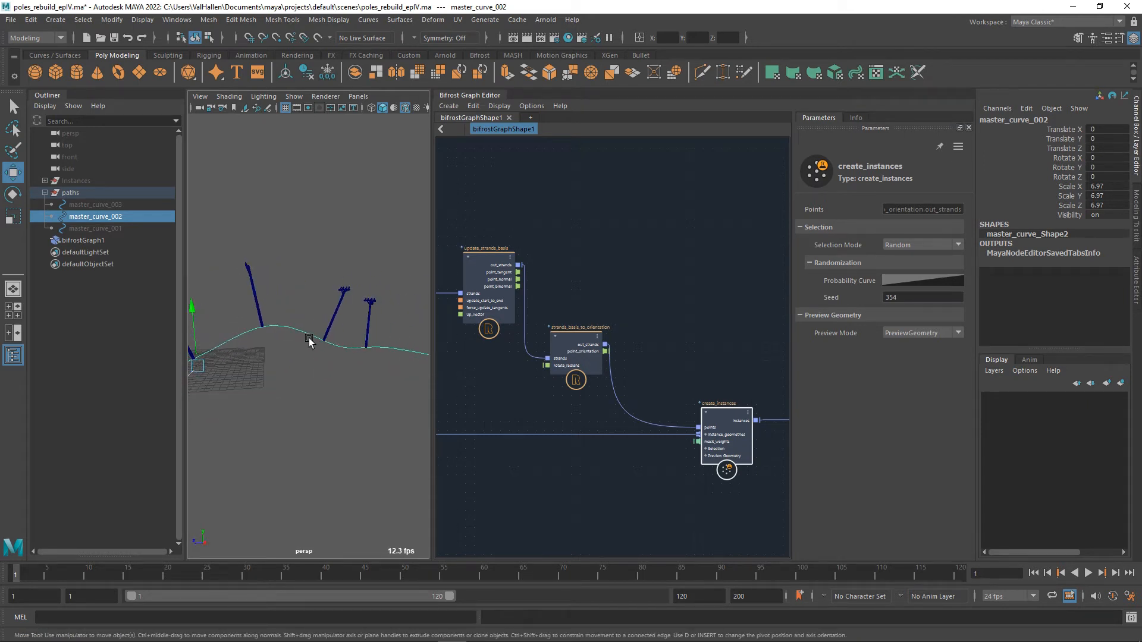
pyautogui.moveTo(301, 331); pyautogui.dragTo(260, 333, button='right')
pyautogui.keyDown('alt'); pyautogui.moveTo(328, 360); pyautogui.dragTo(335, 374, button='middle'); pyautogui.keyUp('alt')
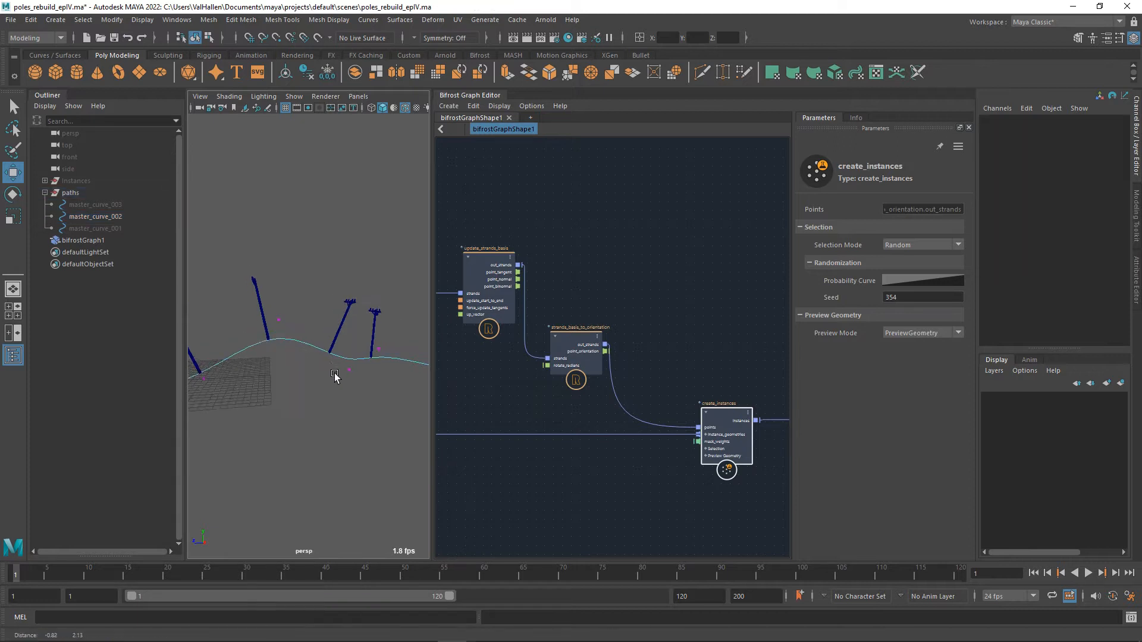
pyautogui.scroll(-8, 343, 376)
pyautogui.scroll(3, 343, 375)
pyautogui.scroll(-8, 342, 374)
pyautogui.moveTo(264, 325); pyautogui.dragTo(367, 375)
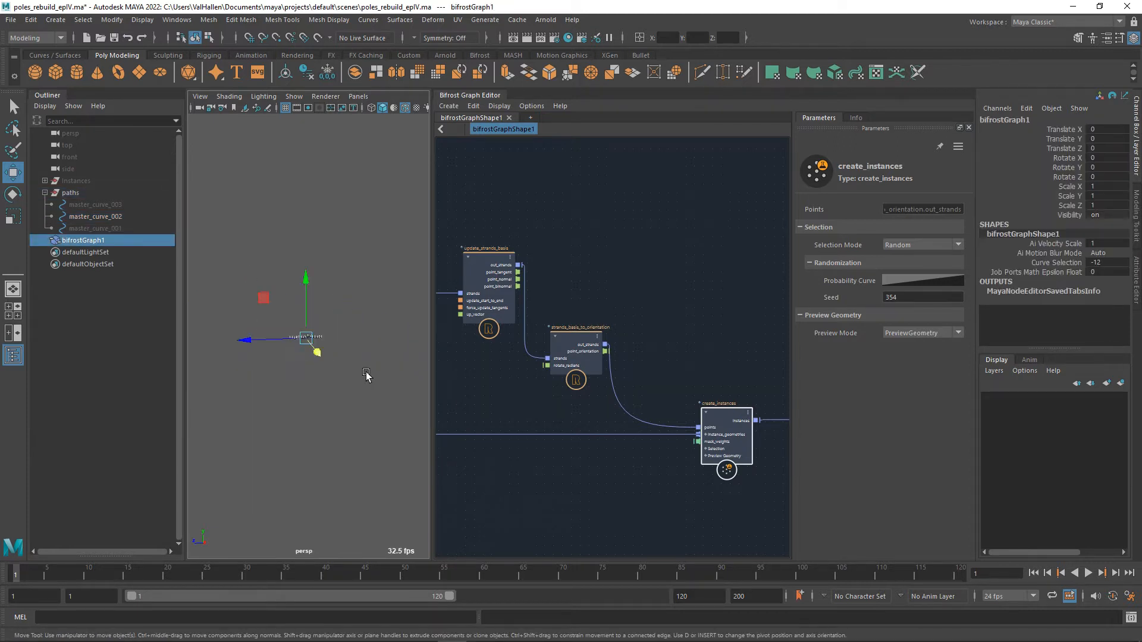
# Unhide bifrostGraph1 and inspect the tilt of its poles along the curve up close.
pyautogui.click(90, 243)
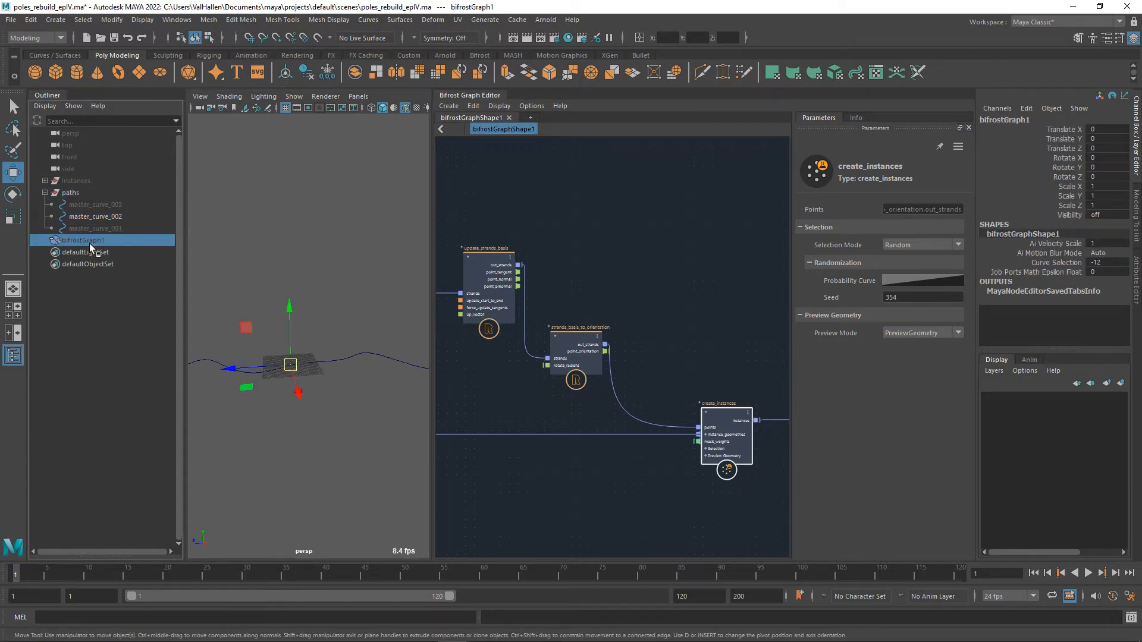
pyautogui.hotkey('shift', 'h')
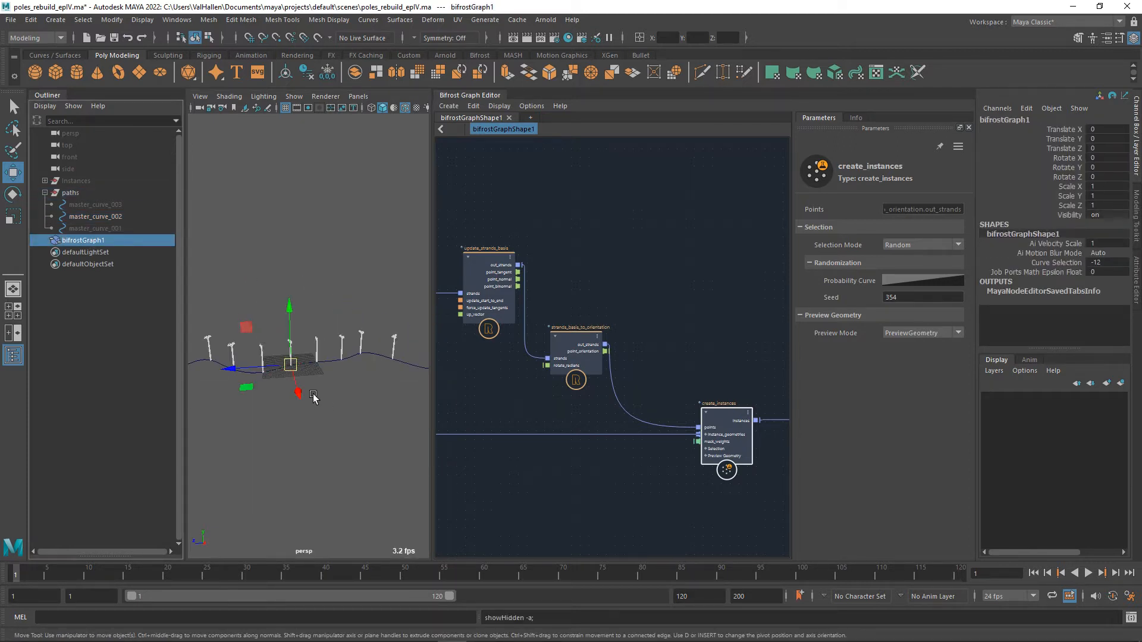
pyautogui.scroll(8, 315, 398)
pyautogui.keyDown('alt'); pyautogui.moveTo(372, 403); pyautogui.dragTo(257, 345, button='middle'); pyautogui.keyUp('alt')
pyautogui.keyDown('alt'); pyautogui.moveTo(256, 344); pyautogui.dragTo(347, 409); pyautogui.keyUp('alt')
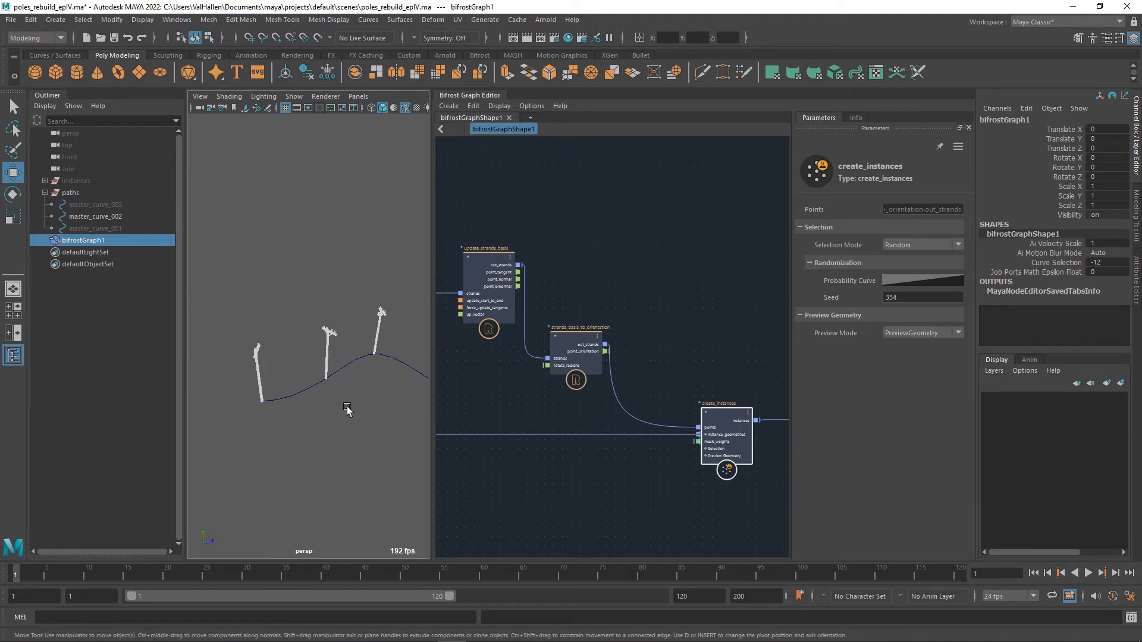
pyautogui.keyDown('alt'); pyautogui.moveTo(349, 431); pyautogui.dragTo(386, 435, button='middle'); pyautogui.keyUp('alt')
pyautogui.keyDown('alt'); pyautogui.moveTo(386, 435); pyautogui.dragTo(379, 433); pyautogui.keyUp('alt')
pyautogui.keyDown('alt'); pyautogui.moveTo(379, 433); pyautogui.dragTo(363, 450, button='middle'); pyautogui.keyUp('alt')
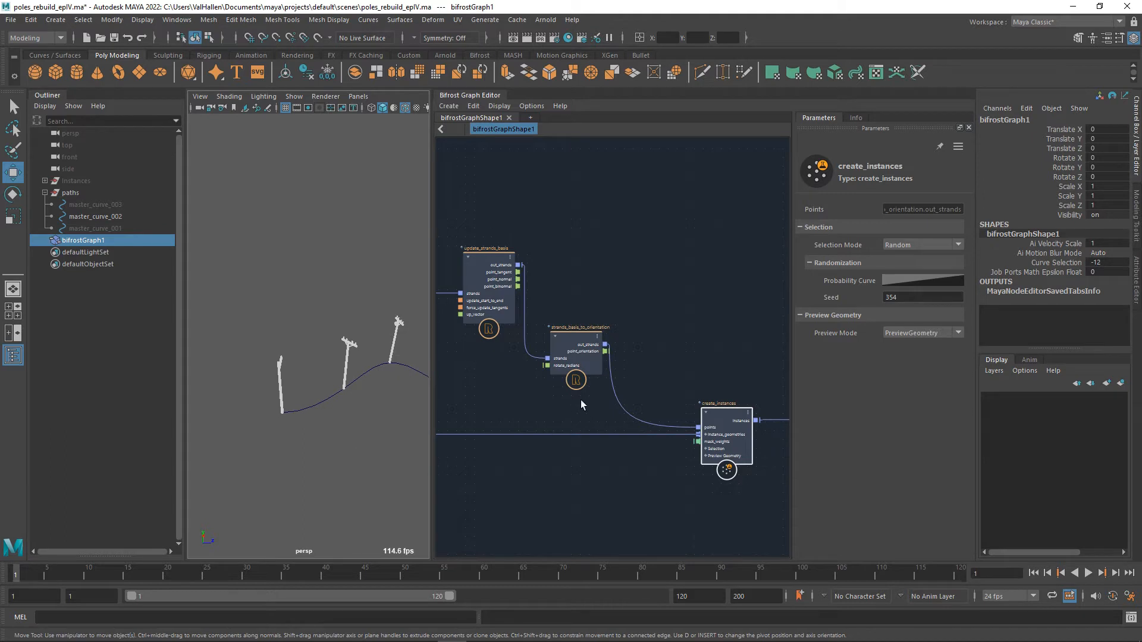
# Nudge update_strands_basis and strands_basis_to_orientation, and move create_instances with the output node further downstream to make room for another node.
pyautogui.moveTo(582, 345)
pyautogui.mouseDown()
pyautogui.moveTo(579, 353)
pyautogui.moveTo(575, 334)
pyautogui.mouseUp()
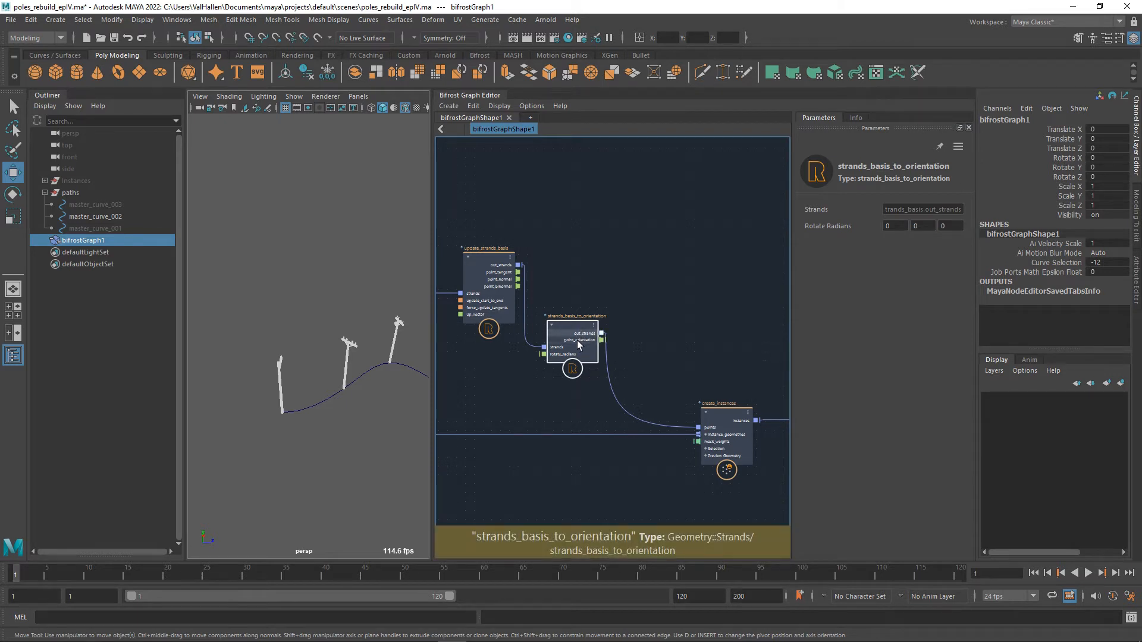
pyautogui.moveTo(488, 270); pyautogui.dragTo(480, 268)
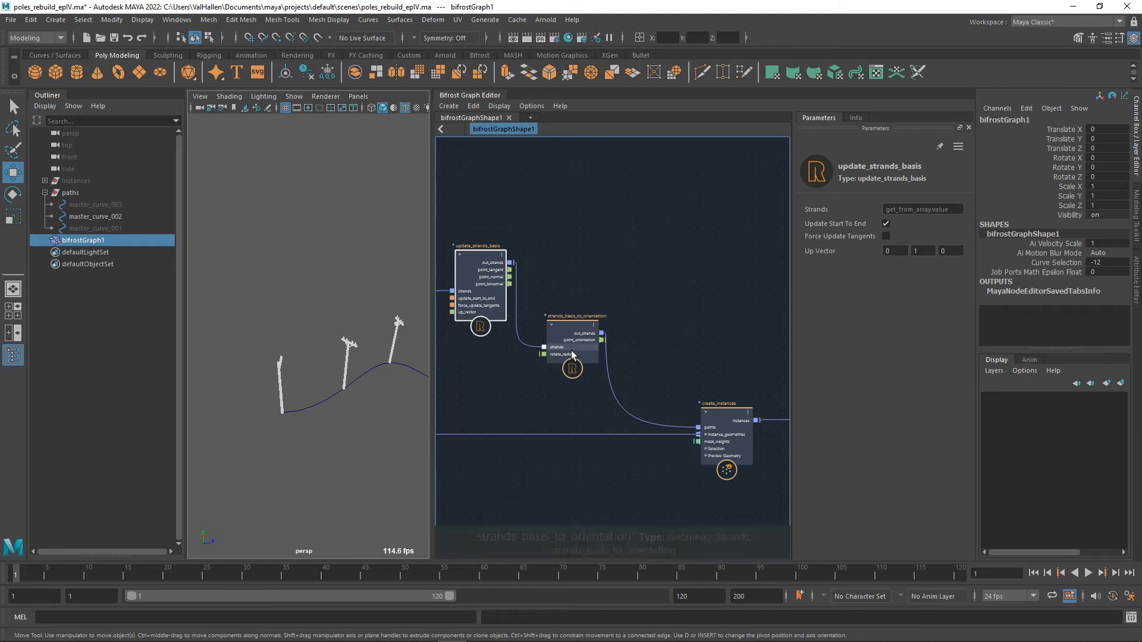
pyautogui.moveTo(576, 338); pyautogui.dragTo(565, 338)
pyautogui.keyDown('alt'); pyautogui.moveTo(697, 415); pyautogui.dragTo(623, 368, button='middle'); pyautogui.keyUp('alt')
pyautogui.scroll(-3, 702, 369)
pyautogui.moveTo(639, 343); pyautogui.dragTo(773, 448)
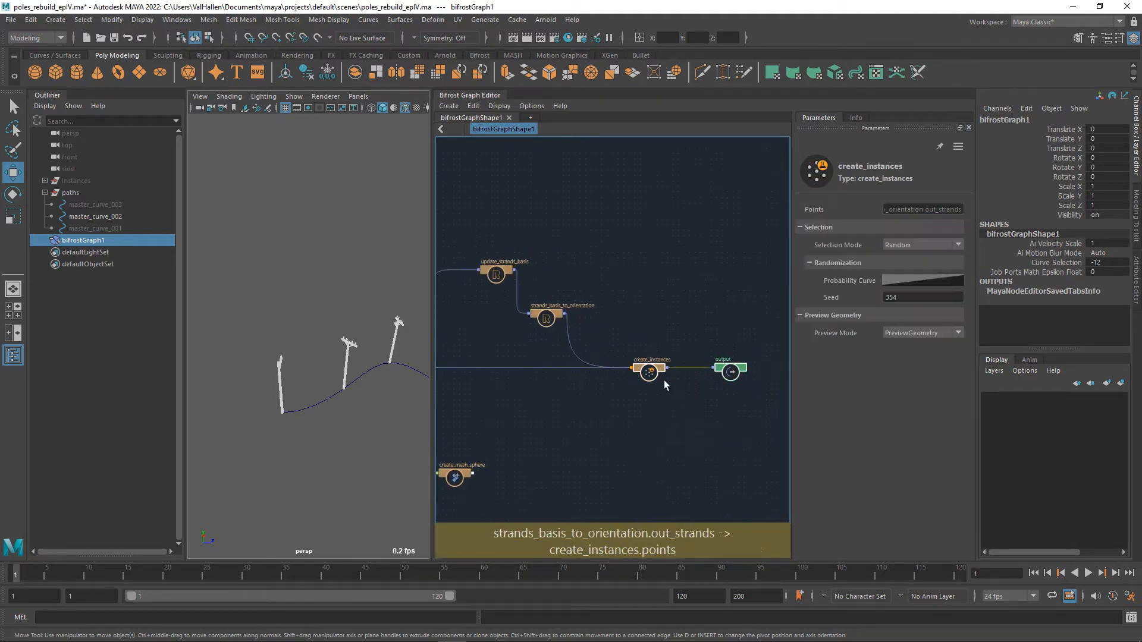
pyautogui.moveTo(664, 380); pyautogui.dragTo(757, 305)
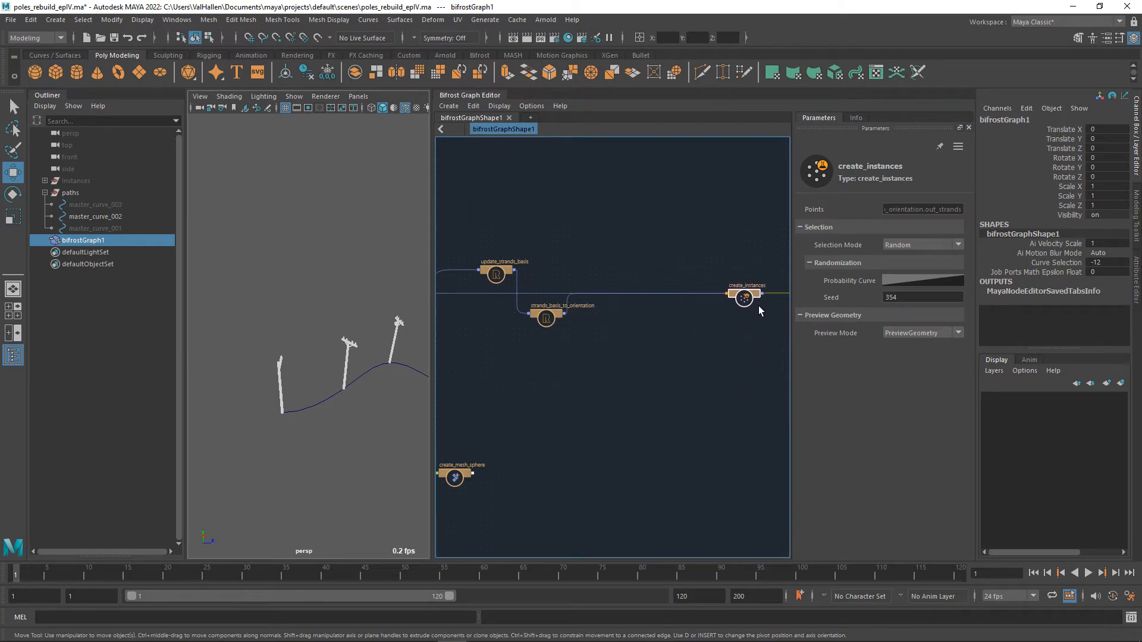
pyautogui.scroll(6, 666, 405)
pyautogui.keyDown('alt'); pyautogui.moveTo(655, 402); pyautogui.dragTo(518, 380, button='middle'); pyautogui.keyUp('alt')
pyautogui.scroll(-2, 657, 390)
pyautogui.keyDown('alt'); pyautogui.moveTo(657, 402); pyautogui.dragTo(583, 427, button='middle'); pyautogui.keyUp('alt')
pyautogui.scroll(1, 613, 424)
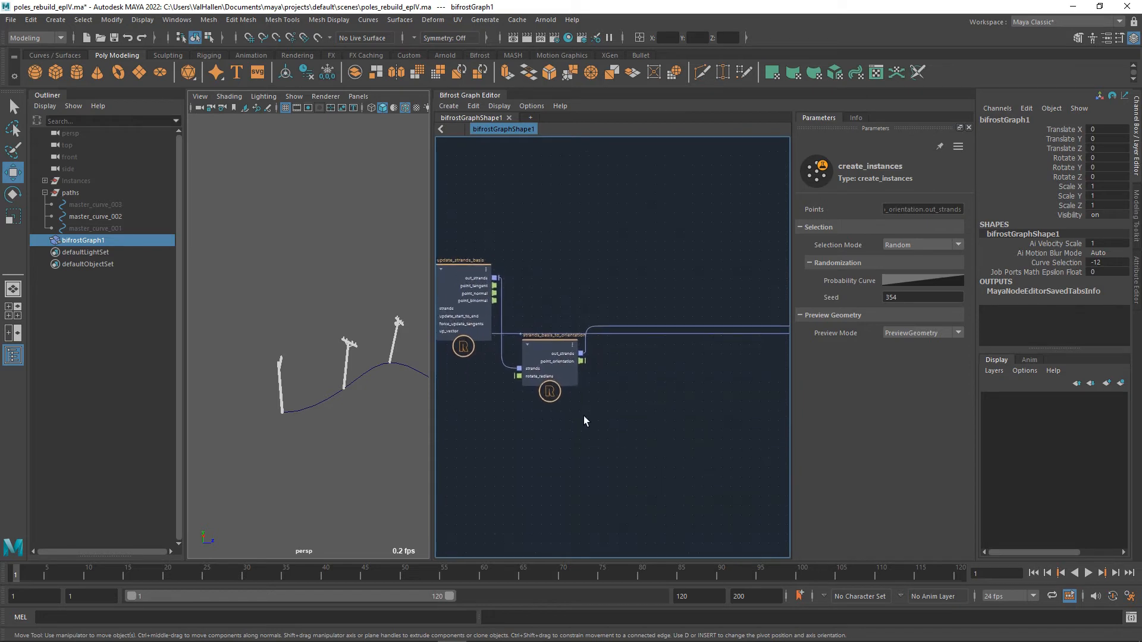
# Disconnect strands_basis_to_orientation from create_instances and add a resample_strands node between them.
pyautogui.click(554, 391)
pyautogui.moveTo(646, 399)
pyautogui.keyDown('alt'); pyautogui.mouseDown(button='middle')
pyautogui.moveTo(630, 407)
pyautogui.moveTo(503, 395)
pyautogui.moveTo(701, 414)
pyautogui.mouseUp(button='middle'); pyautogui.keyUp('alt')
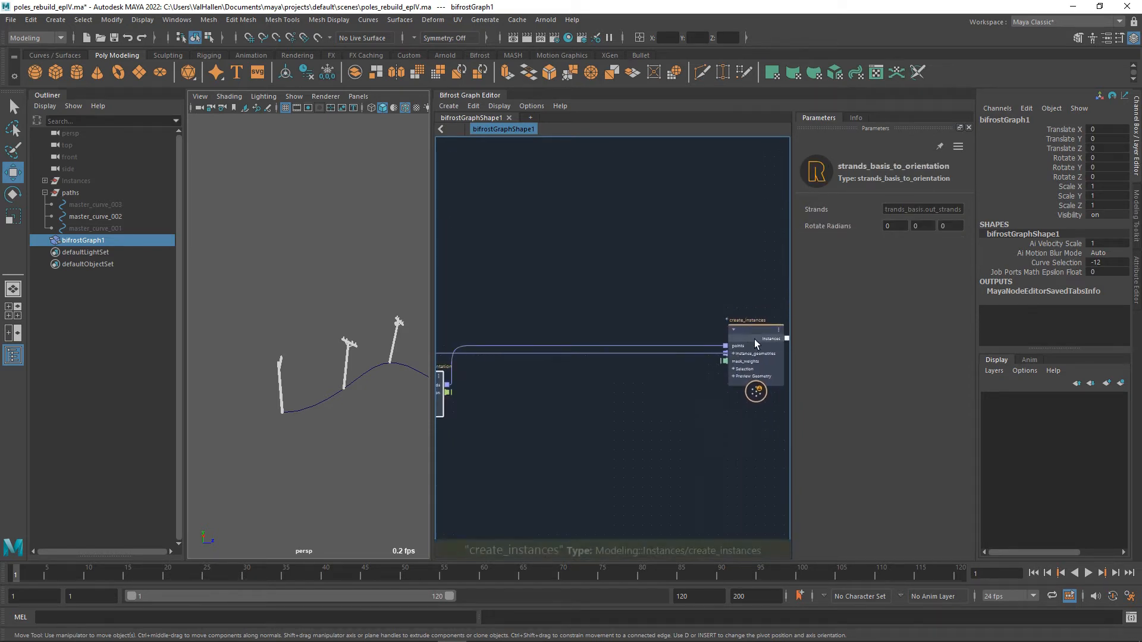
pyautogui.moveTo(588, 353)
pyautogui.mouseDown()
pyautogui.moveTo(612, 336)
pyautogui.moveTo(607, 345)
pyautogui.mouseUp()
pyautogui.press('Tab')
pyautogui.write('resampl')
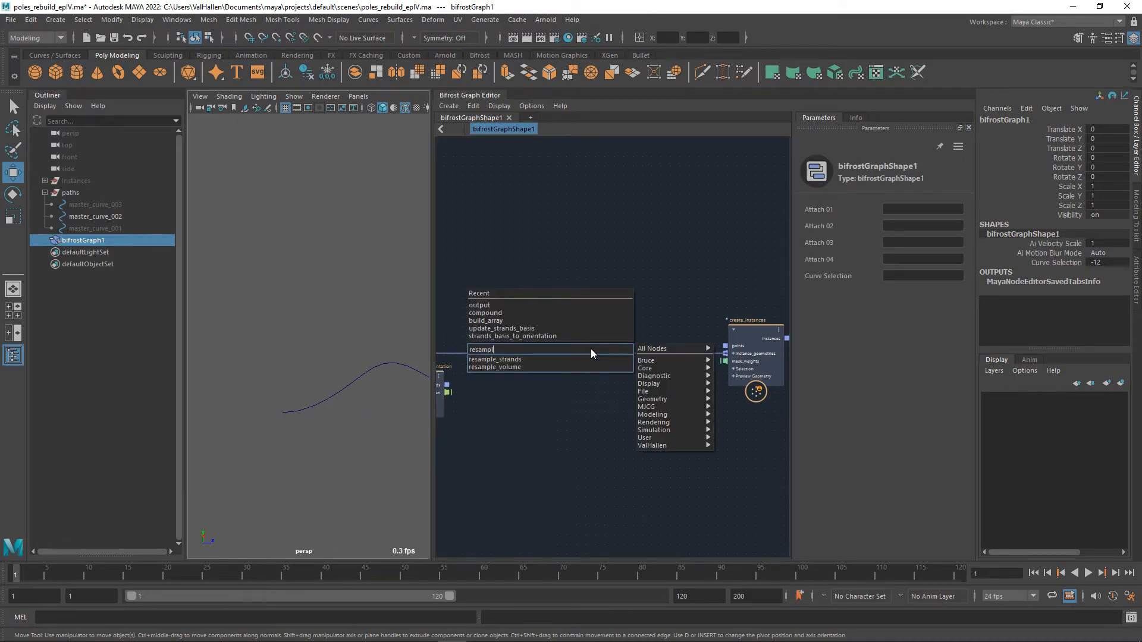
pyautogui.press('Down')
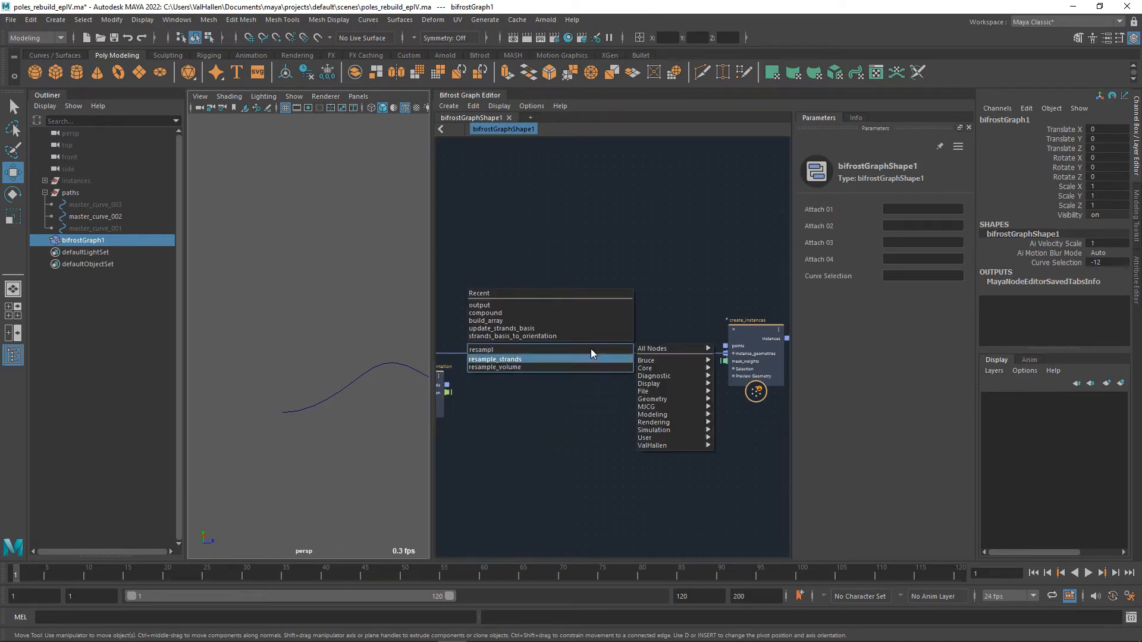
pyautogui.press('Return')
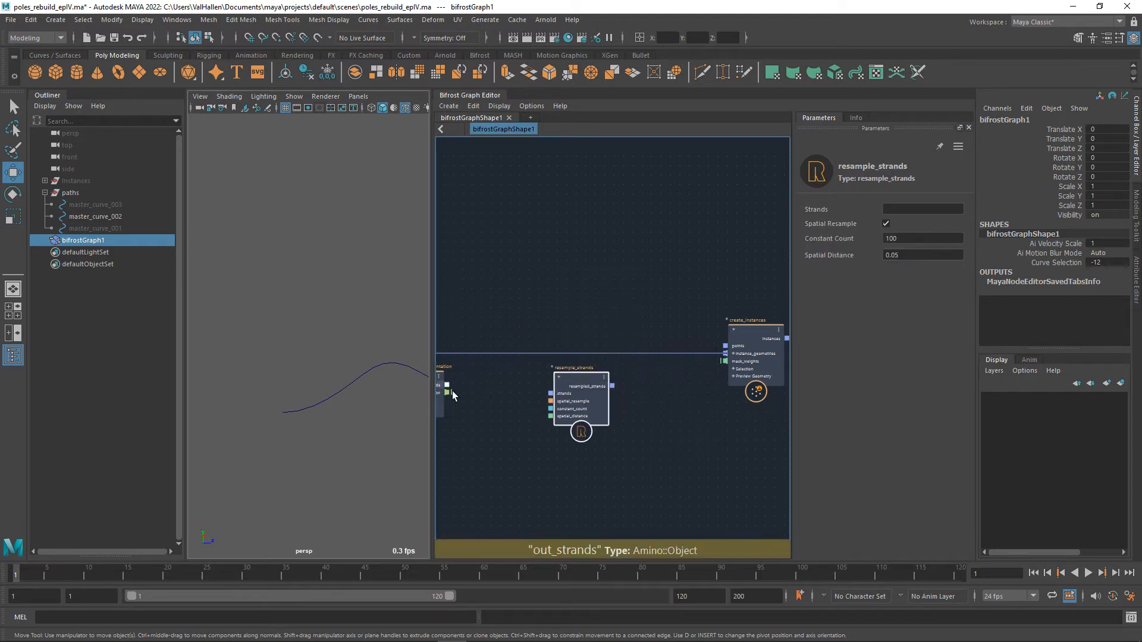
# Connect out_strands of strands_basis_to_orientation to the strands input of resample_strands, and its resampled_strands output to the points input of create_instances.
pyautogui.moveTo(447, 385); pyautogui.dragTo(725, 346)
pyautogui.keyDown('alt'); pyautogui.moveTo(714, 397); pyautogui.dragTo(809, 379, button='middle'); pyautogui.keyUp('alt')
pyautogui.keyDown('alt'); pyautogui.moveTo(316, 380); pyautogui.dragTo(333, 397); pyautogui.keyUp('alt')
pyautogui.click(630, 419)
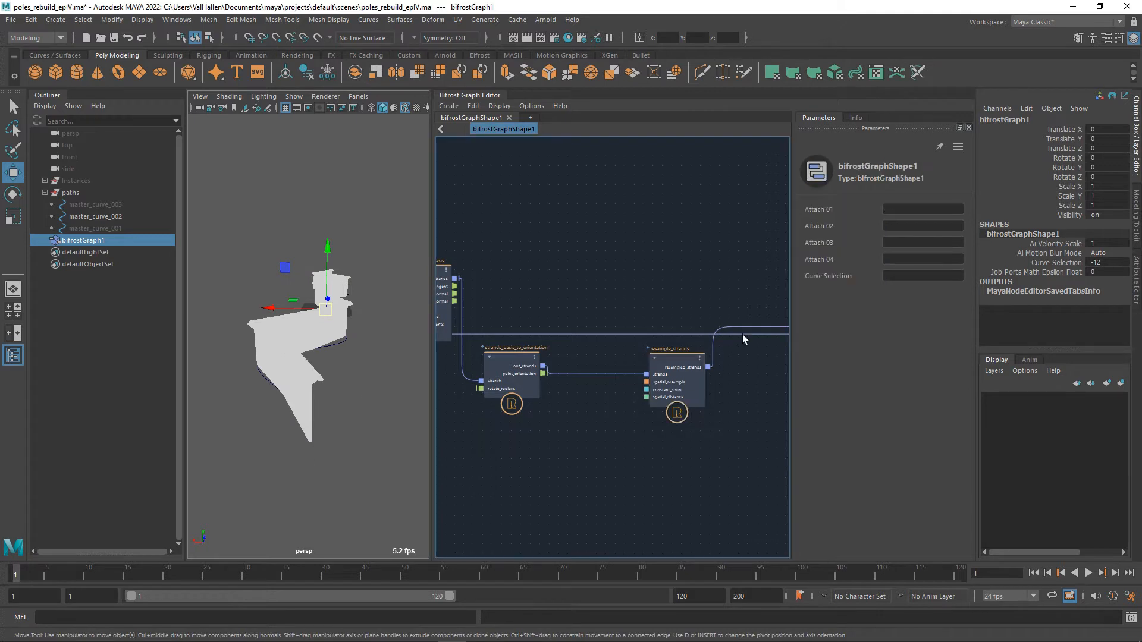
# Turn off Spatial Resample on resample_strands and set its Constant Count to 12.
pyautogui.click(680, 369)
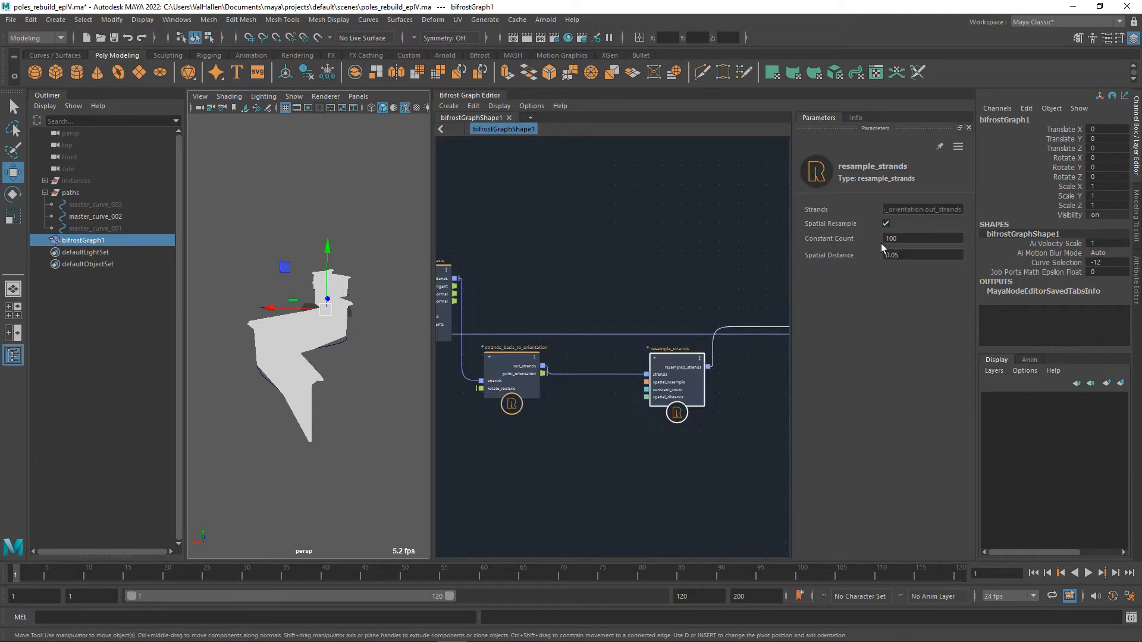
pyautogui.click(885, 223)
pyautogui.keyDown('alt'); pyautogui.moveTo(409, 434); pyautogui.dragTo(351, 416); pyautogui.keyUp('alt')
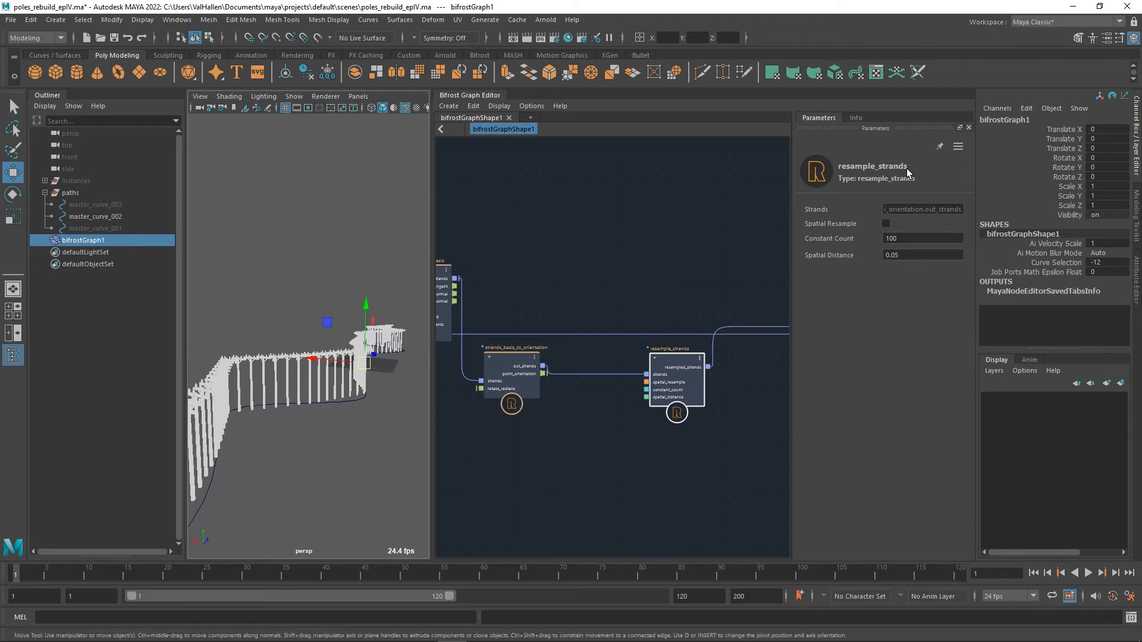
pyautogui.doubleClick(905, 238)
pyautogui.write('12')
pyautogui.press('Return')
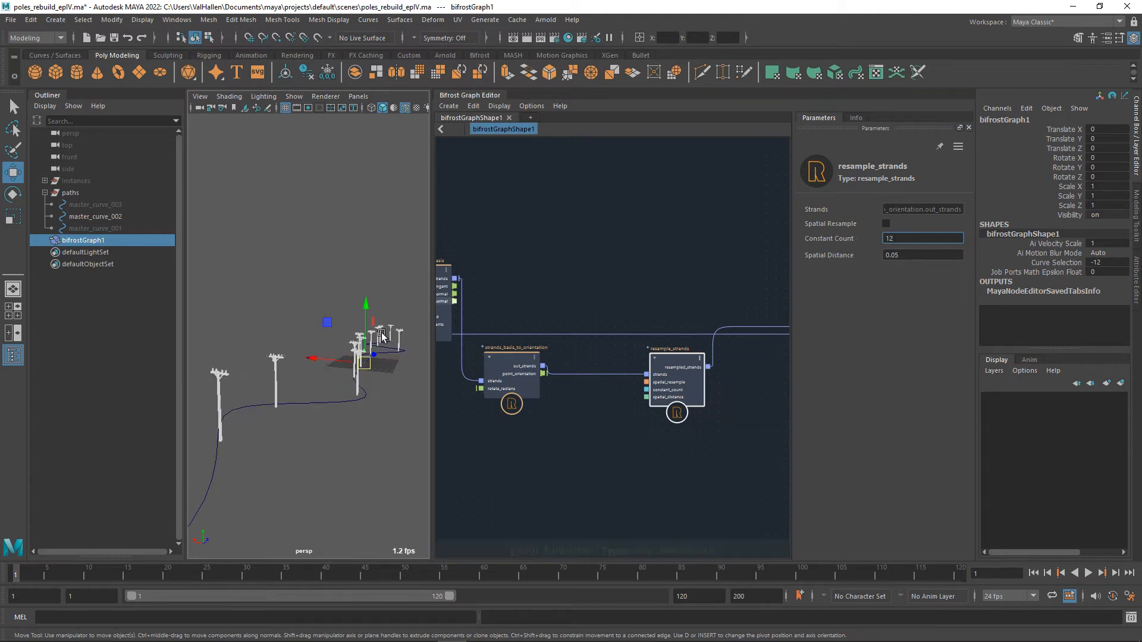
pyautogui.keyDown('alt'); pyautogui.moveTo(382, 336); pyautogui.dragTo(304, 433); pyautogui.keyUp('alt')
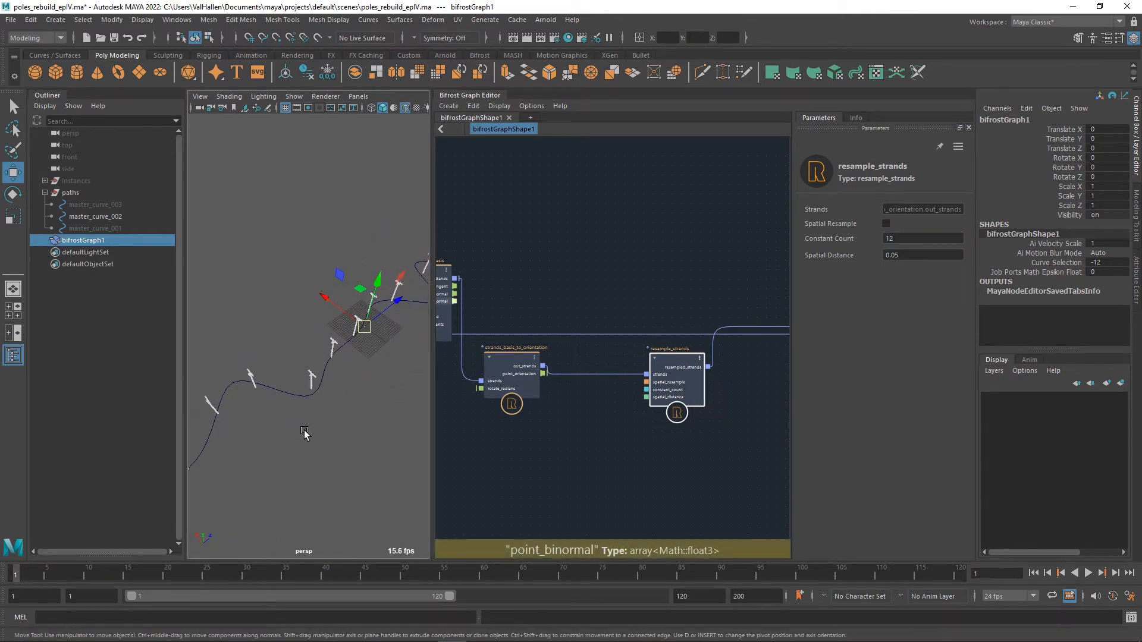
# Set the Constant Count of resample_strands to 60 and check the pole distribution in the top view.
pyautogui.doubleClick(905, 239)
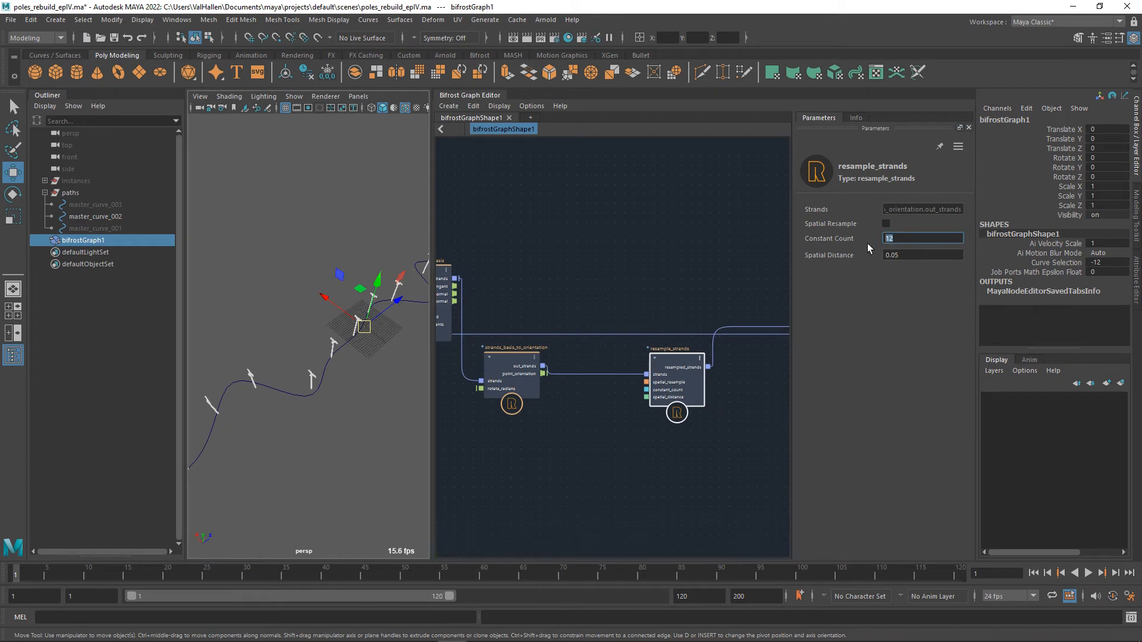
pyautogui.press('Return')
pyautogui.keyDown('alt'); pyautogui.moveTo(318, 345); pyautogui.dragTo(279, 382); pyautogui.keyUp('alt')
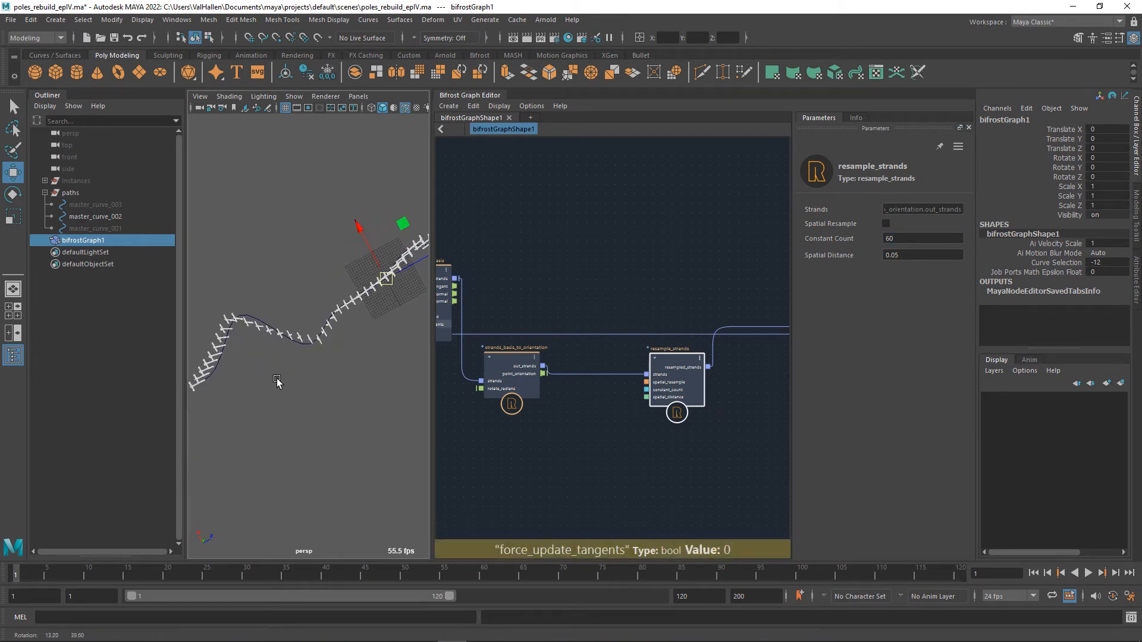
pyautogui.moveTo(335, 360)
pyautogui.keyDown('alt'); pyautogui.mouseDown(button='middle')
pyautogui.moveTo(355, 363)
pyautogui.moveTo(321, 376)
pyautogui.mouseUp(button='middle'); pyautogui.keyUp('alt')
pyautogui.press('space')
pyautogui.moveTo(316, 380); pyautogui.dragTo(295, 387)
pyautogui.scroll(-5, 302, 376)
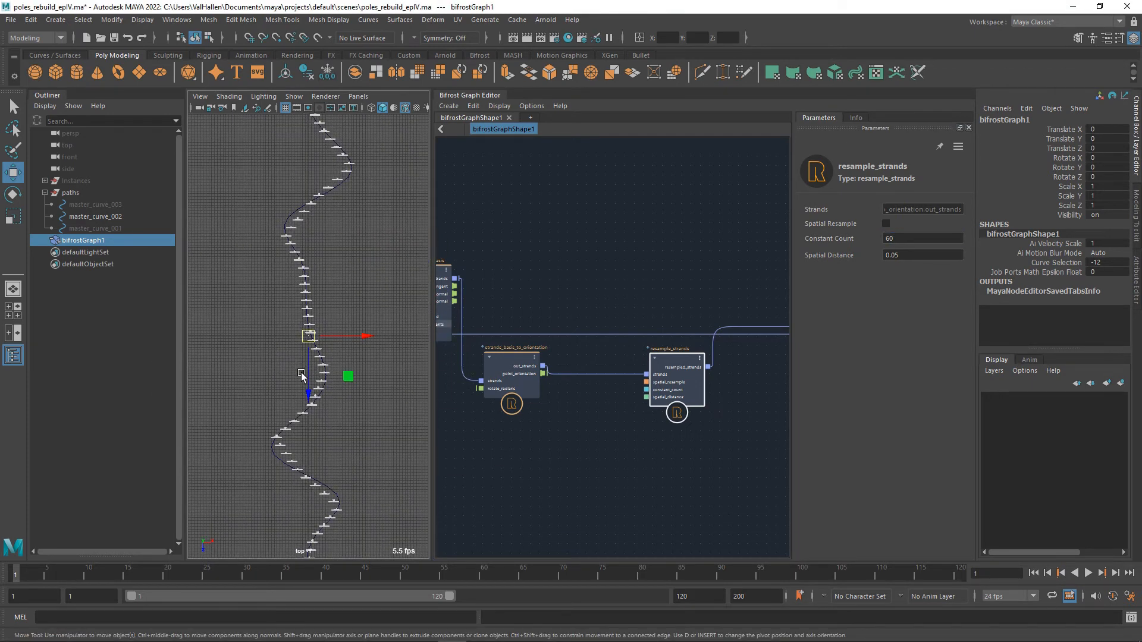
pyautogui.scroll(-2, 318, 389)
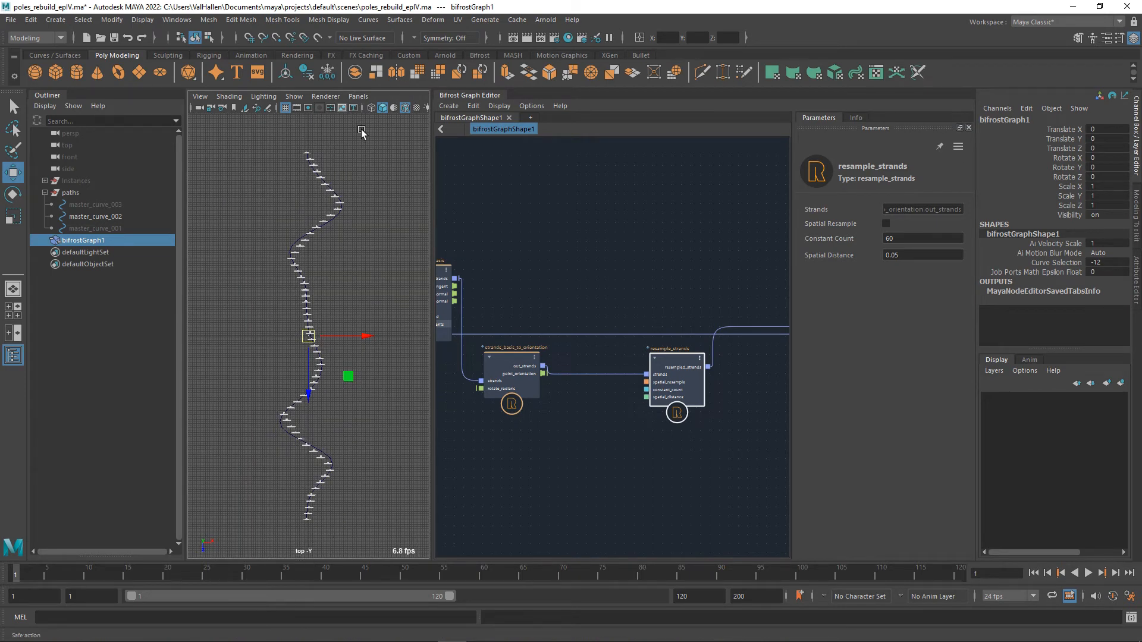
pyautogui.moveTo(554, 476); pyautogui.dragTo(526, 463, button='middle')
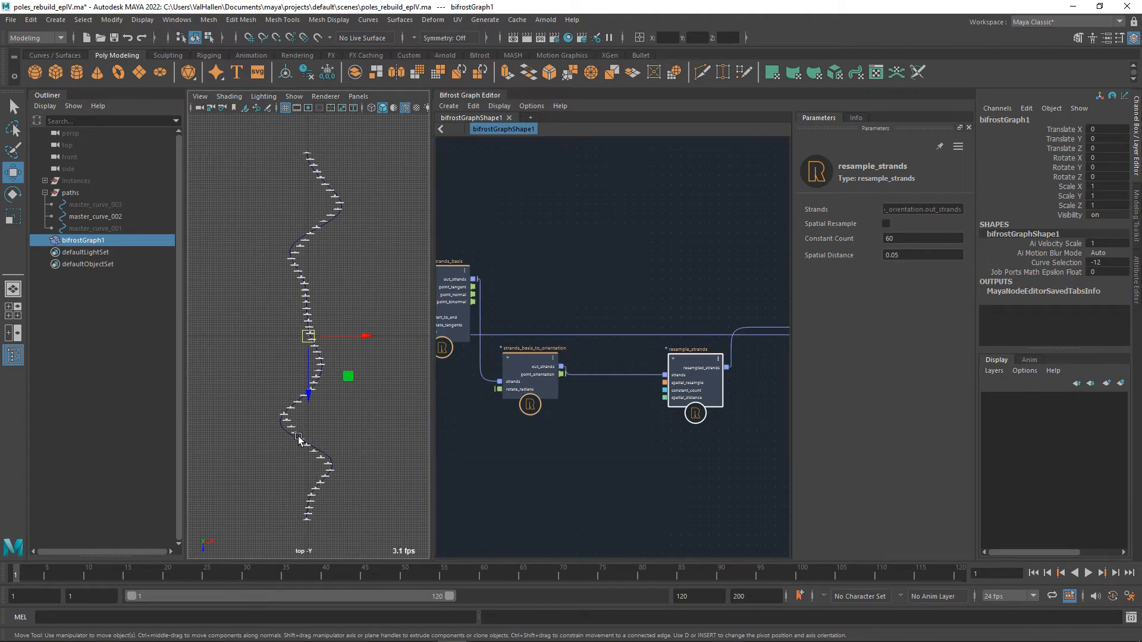
# Select master_curve_002 and examine in the top view how closely the poles follow its bends.
pyautogui.click(334, 471)
pyautogui.moveTo(345, 412); pyautogui.dragTo(304, 338, button='right')
pyautogui.hotkey('ctrl', 'z')
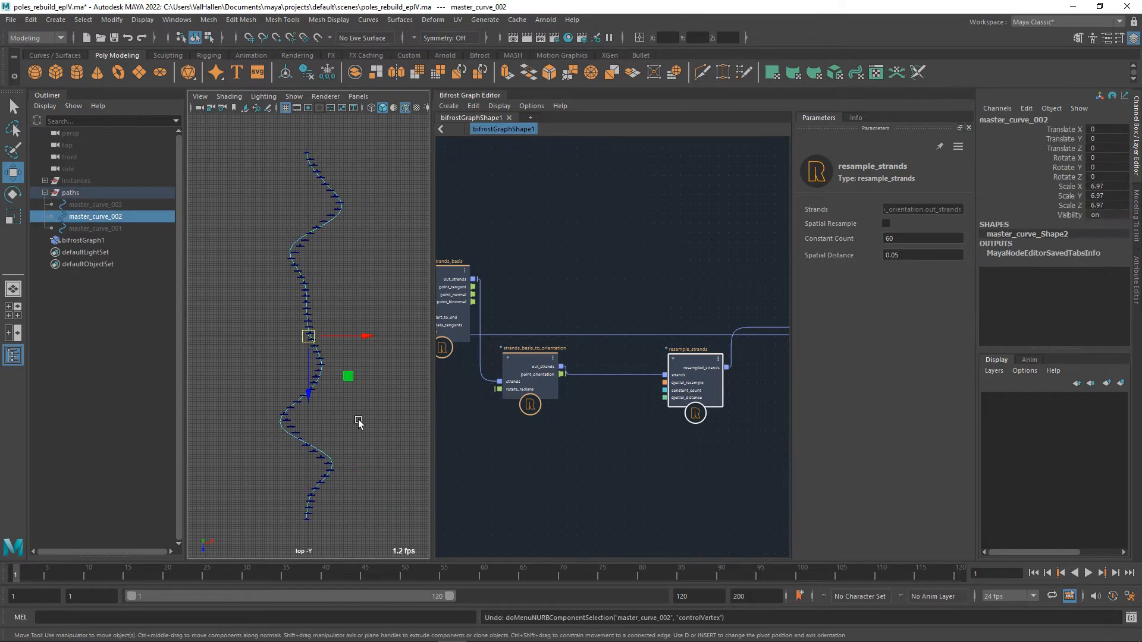
pyautogui.press('1')
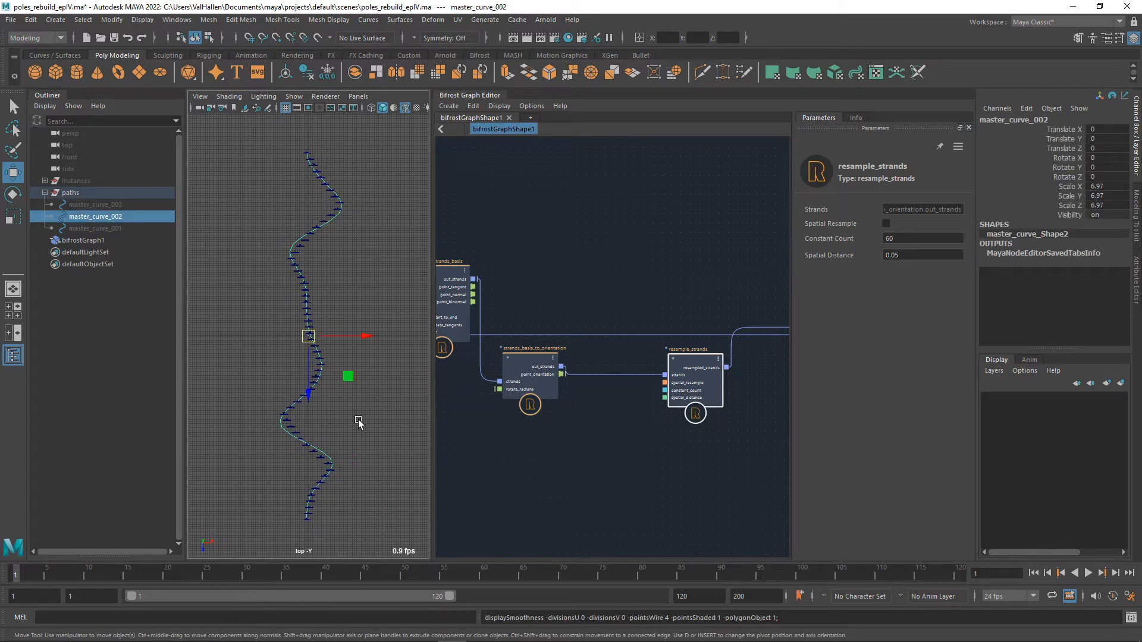
pyautogui.keyDown('alt'); pyautogui.moveTo(295, 334); pyautogui.dragTo(349, 210, button='middle'); pyautogui.keyUp('alt')
pyautogui.scroll(2, 302, 341)
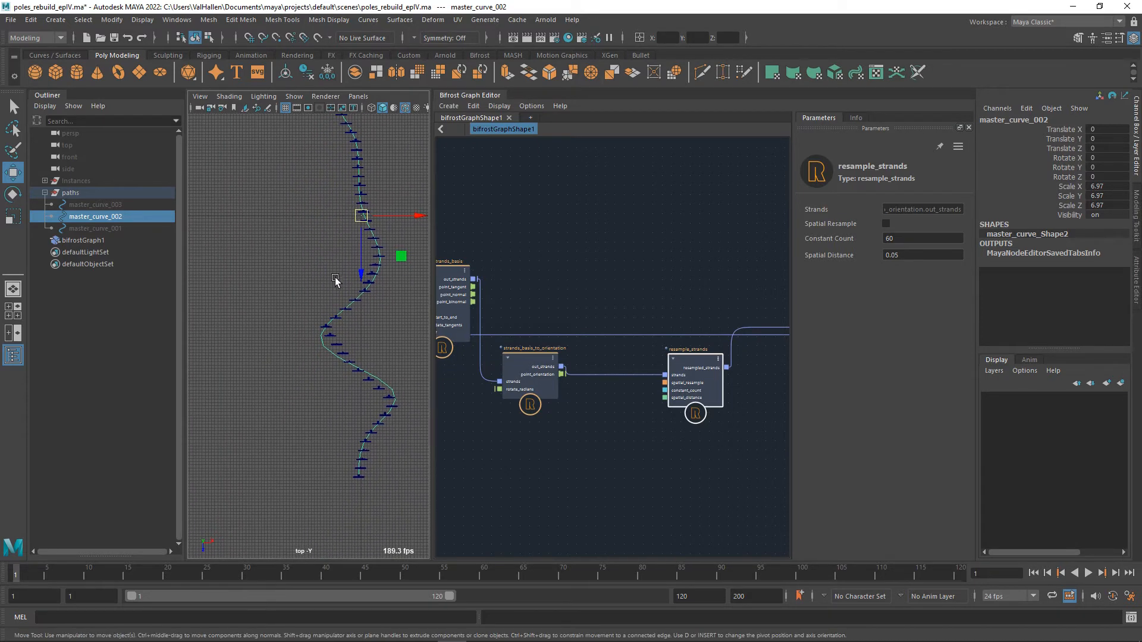
pyautogui.scroll(2, 333, 284)
pyautogui.scroll(2, 331, 369)
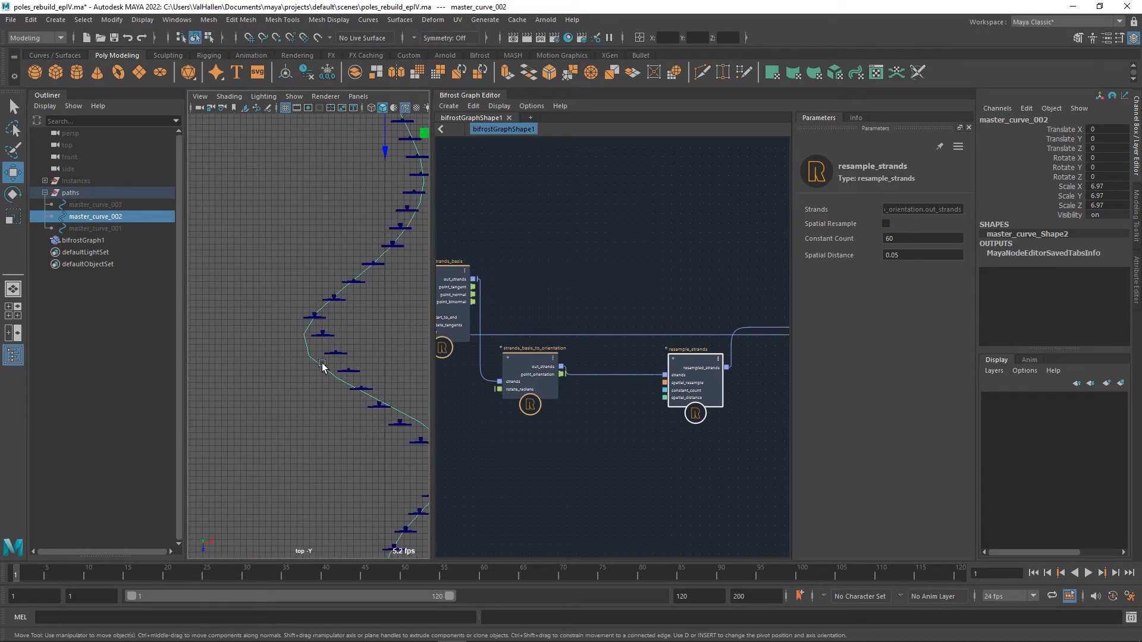
pyautogui.keyDown('alt'); pyautogui.moveTo(379, 340); pyautogui.dragTo(301, 343, button='middle'); pyautogui.keyUp('alt')
pyautogui.scroll(-3, 301, 343)
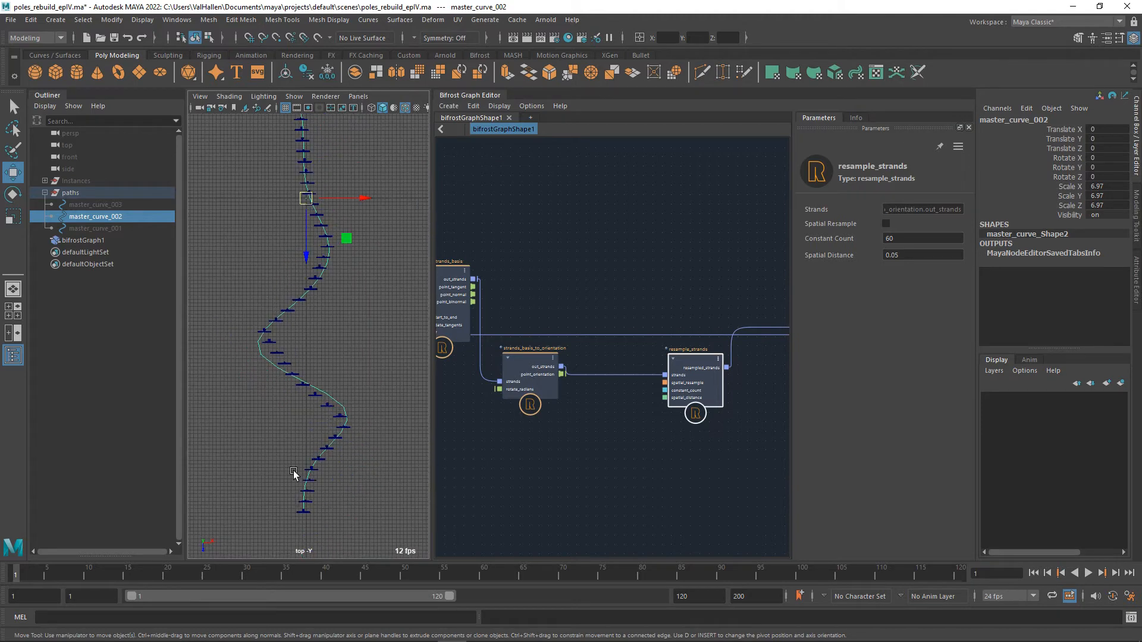
# Deselect the curve and move the resample_strands node level with the out_strands output of strands_basis_to_orientation.
pyautogui.keyDown('alt'); pyautogui.moveTo(364, 171); pyautogui.dragTo(363, 220, button='middle'); pyautogui.keyUp('alt')
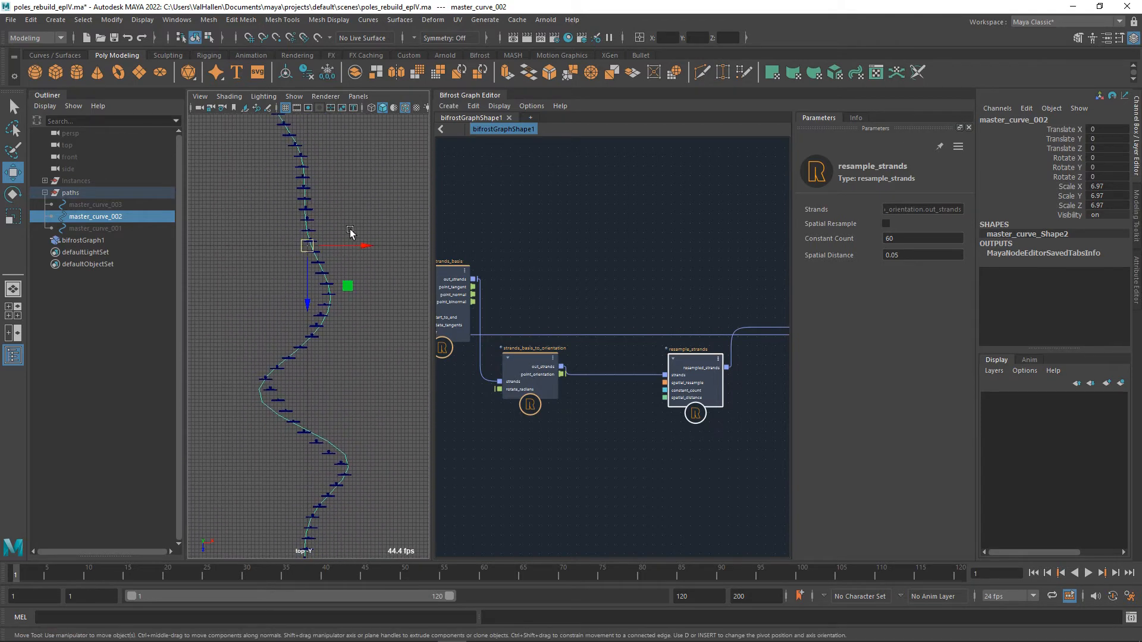
pyautogui.click(203, 315)
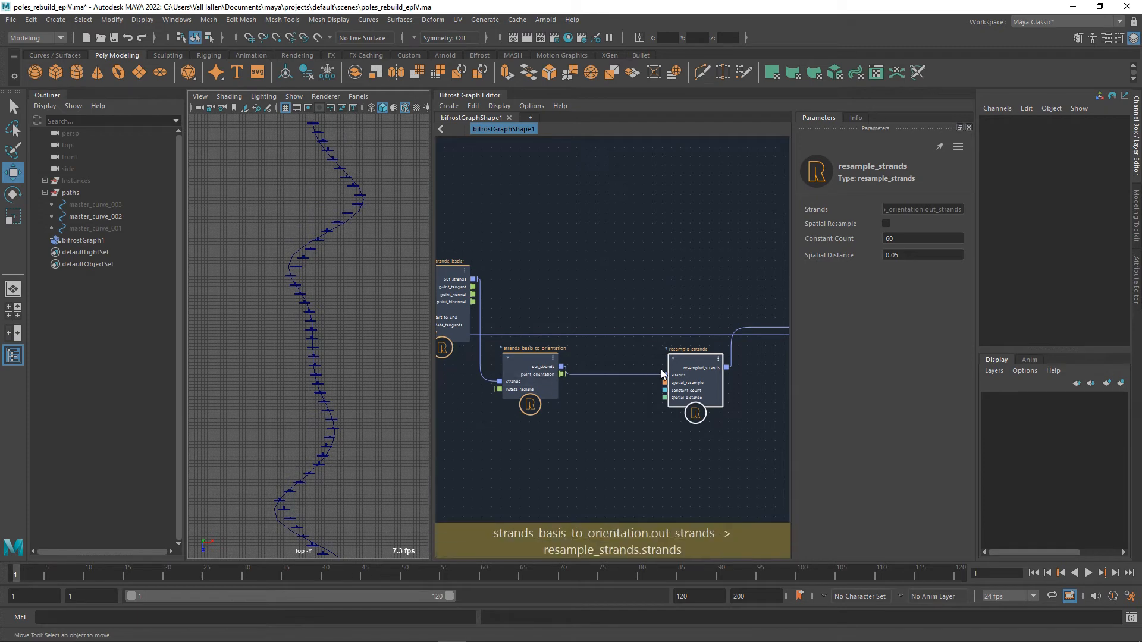
pyautogui.moveTo(705, 364); pyautogui.dragTo(722, 355)
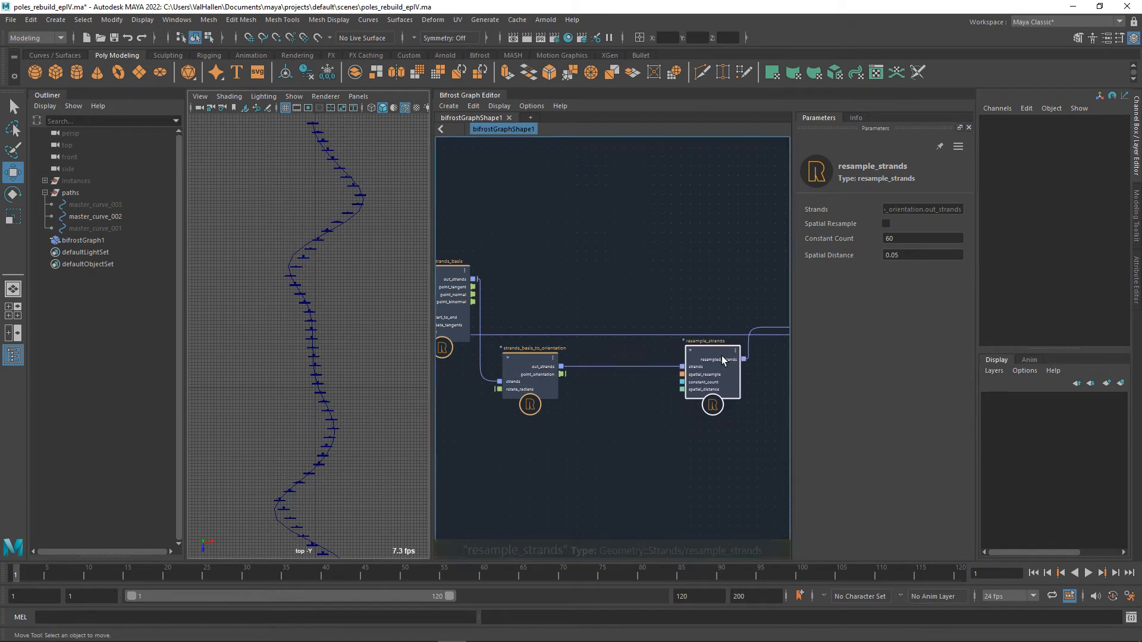
# Rebuild master_curve_002 as a uniform cubic curve with 96 spans.
pyautogui.click(97, 217)
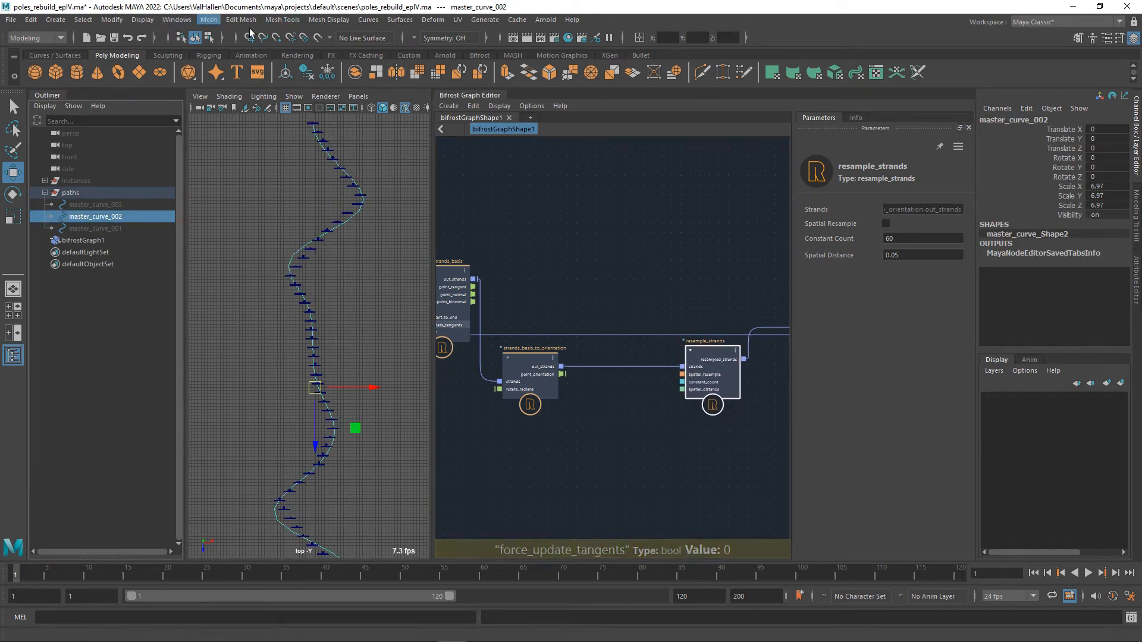
pyautogui.click(397, 20)
pyautogui.moveTo(369, 19)
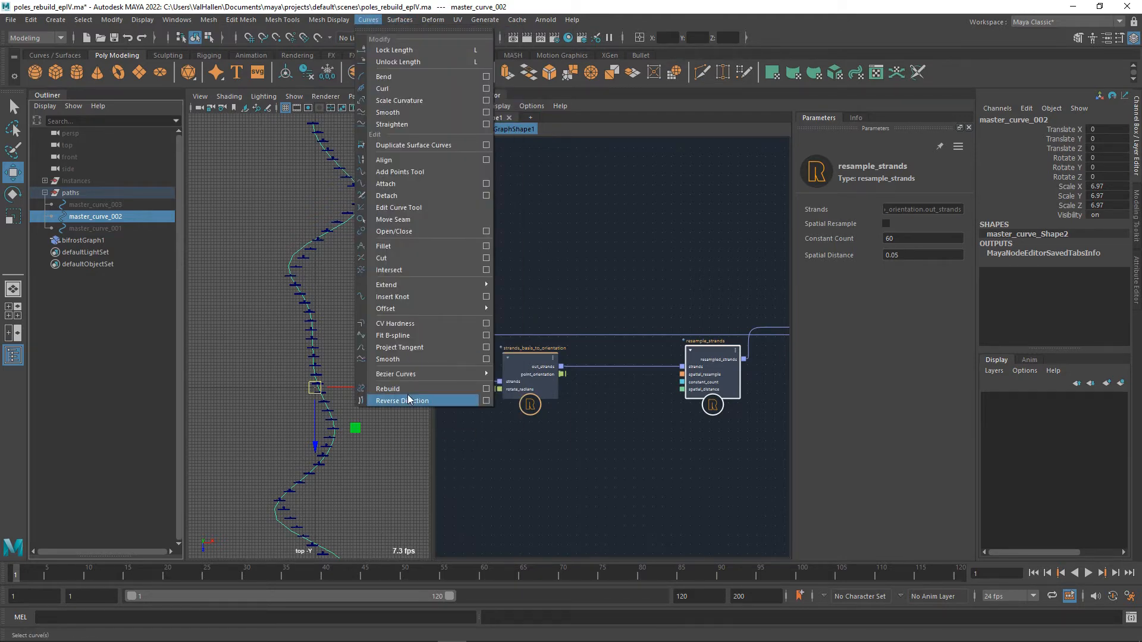
pyautogui.click(482, 390)
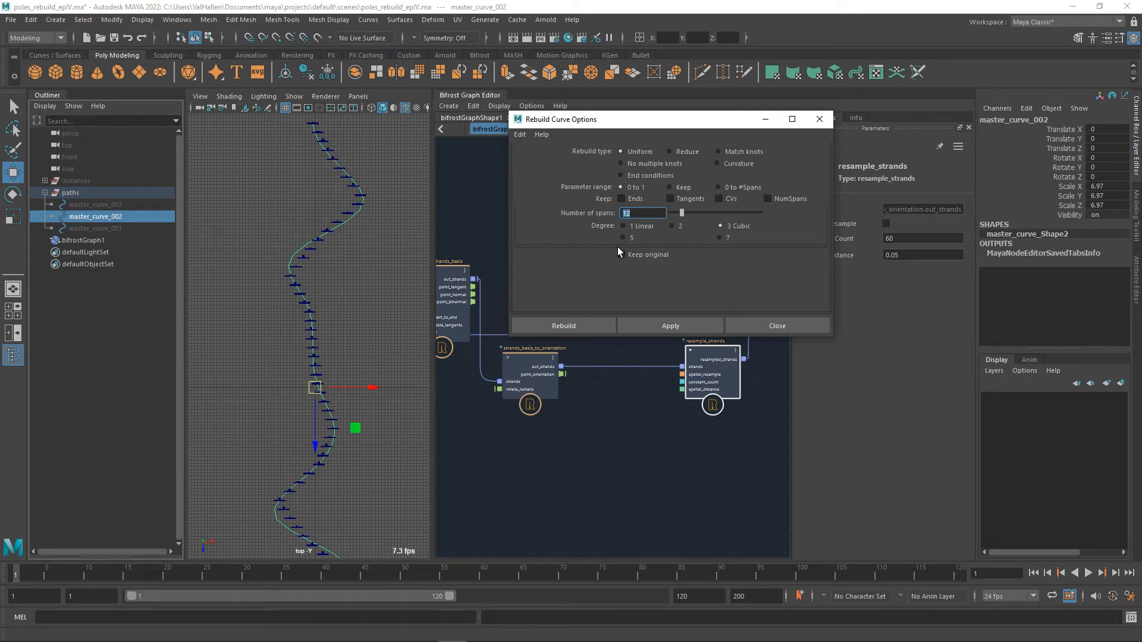
pyautogui.write('96')
pyautogui.press('Return')
pyautogui.click(651, 328)
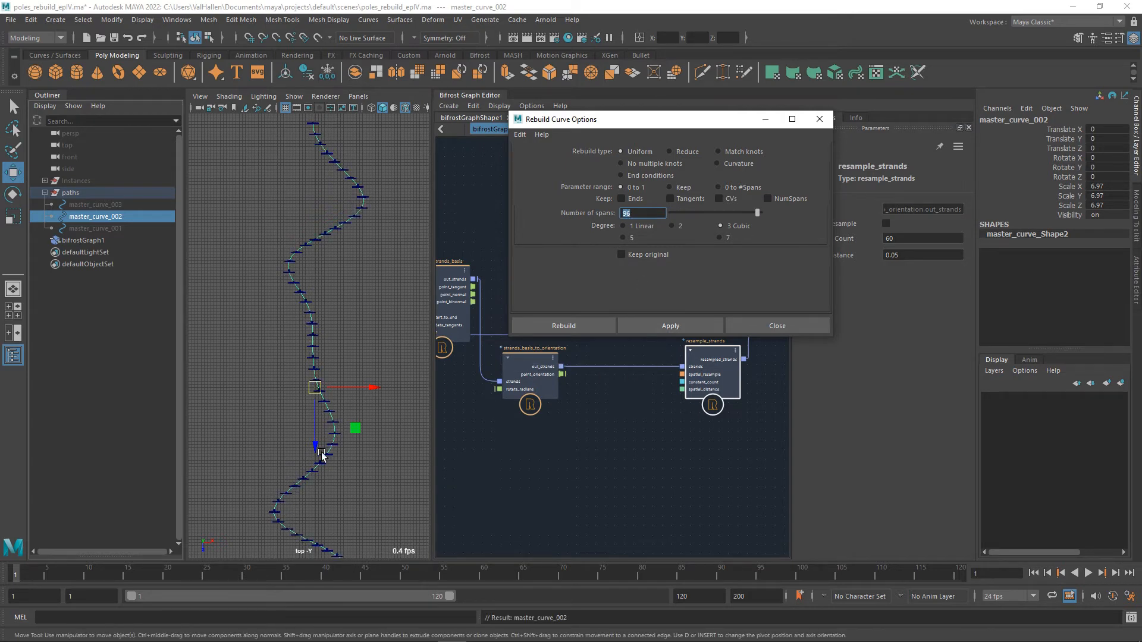
pyautogui.click(778, 329)
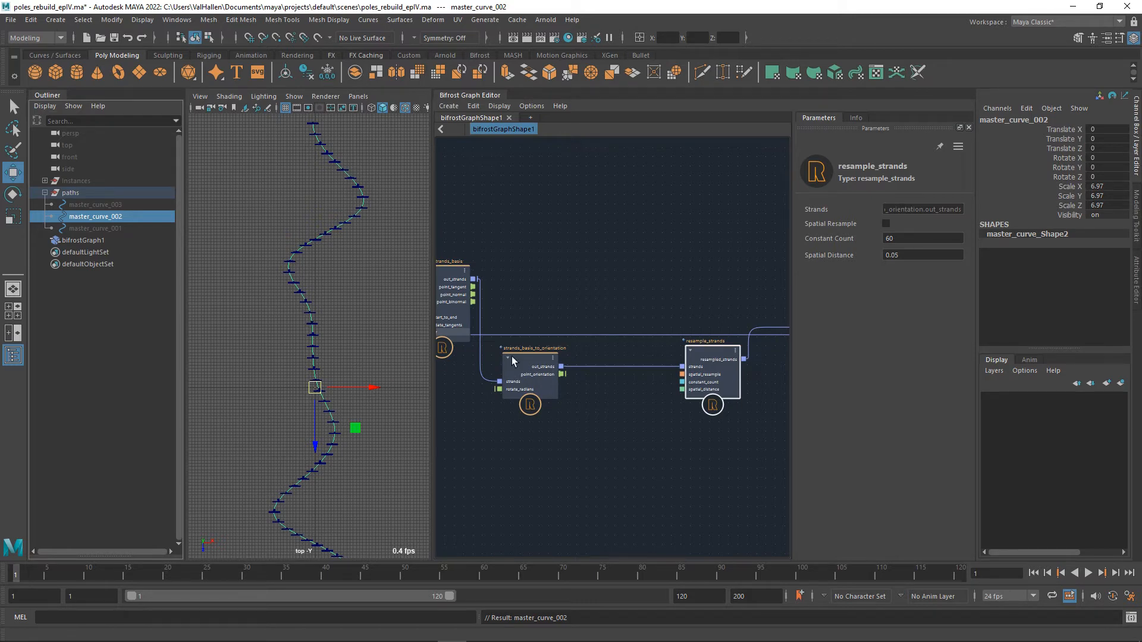
# Set the Constant Count of resample_strands to 12 and check the poles along the curve in the perspective view.
pyautogui.doubleClick(910, 239)
pyautogui.write('12')
pyautogui.press('Return')
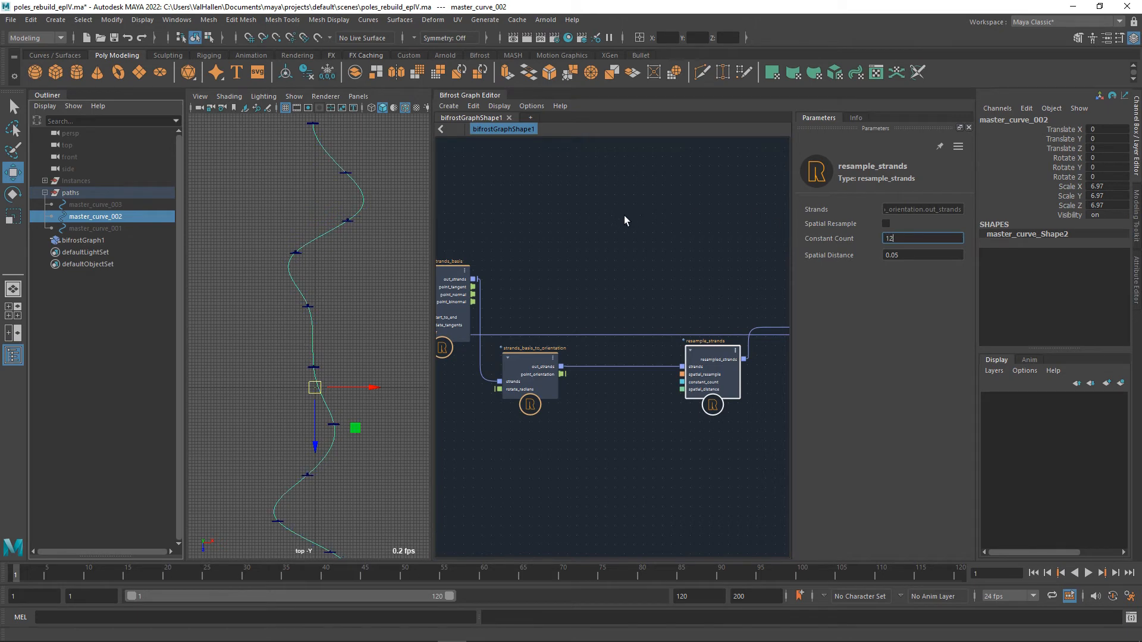
pyautogui.keyDown('alt'); pyautogui.moveTo(310, 364); pyautogui.dragTo(366, 304); pyautogui.keyUp('alt')
pyautogui.press('space')
pyautogui.keyDown('alt'); pyautogui.moveTo(366, 304); pyautogui.dragTo(323, 244, button='middle'); pyautogui.keyUp('alt')
pyautogui.scroll(5, 338, 329)
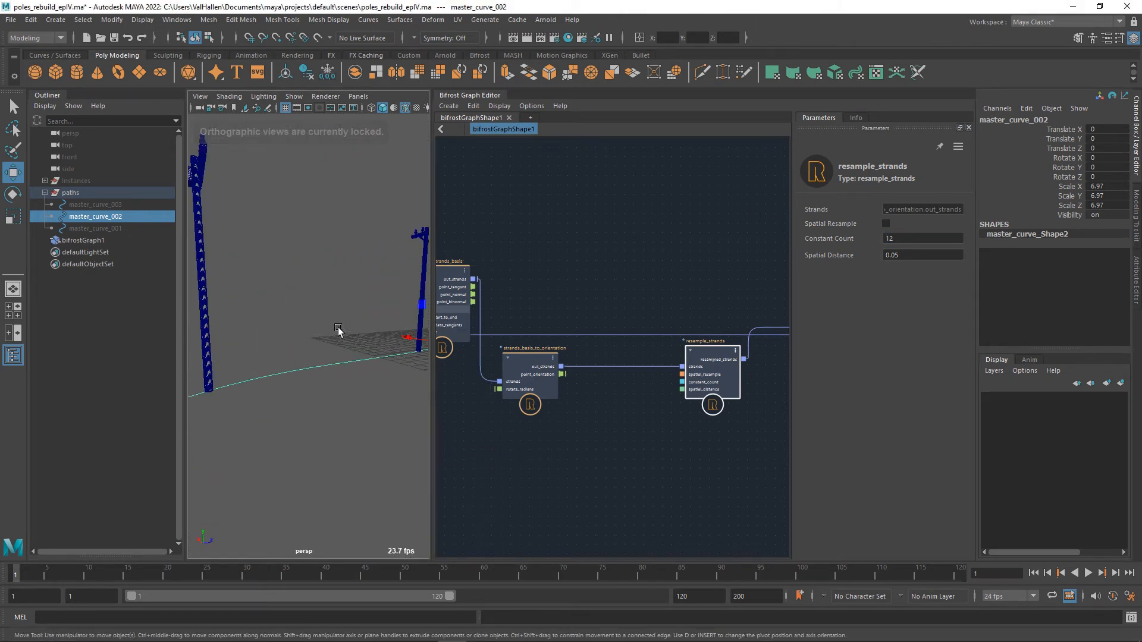
pyautogui.scroll(-4, 338, 329)
pyautogui.scroll(-3, 602, 452)
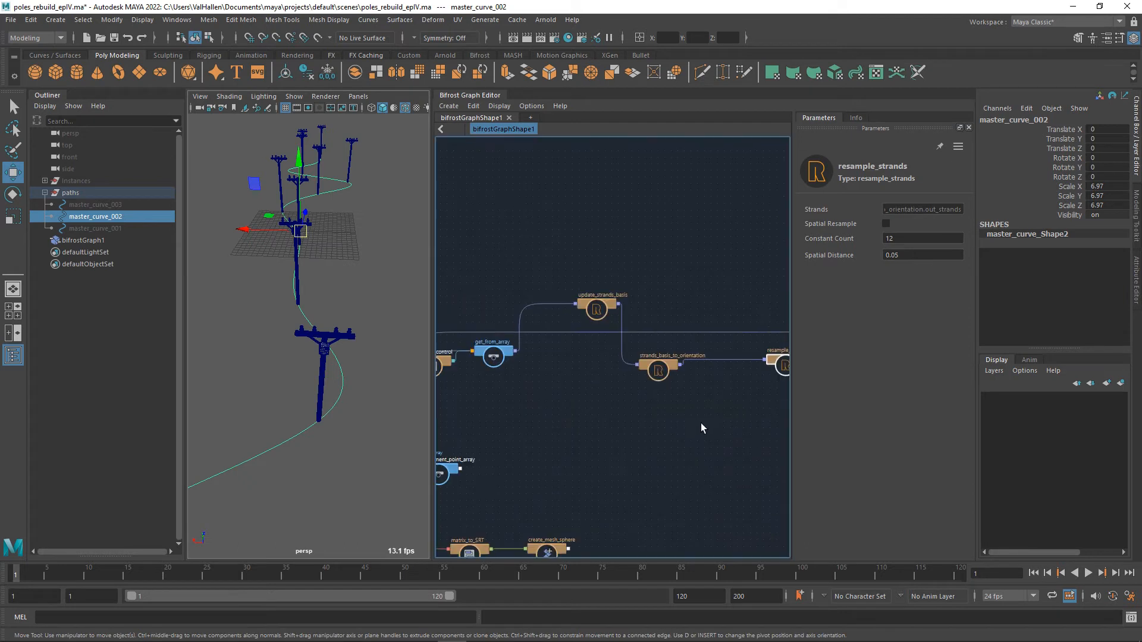
# Move the resample_strands node close beside strands_basis_to_orientation to make room before create_instances.
pyautogui.scroll(2, 701, 423)
pyautogui.keyDown('alt'); pyautogui.moveTo(700, 423); pyautogui.dragTo(564, 439, button='middle'); pyautogui.keyUp('alt')
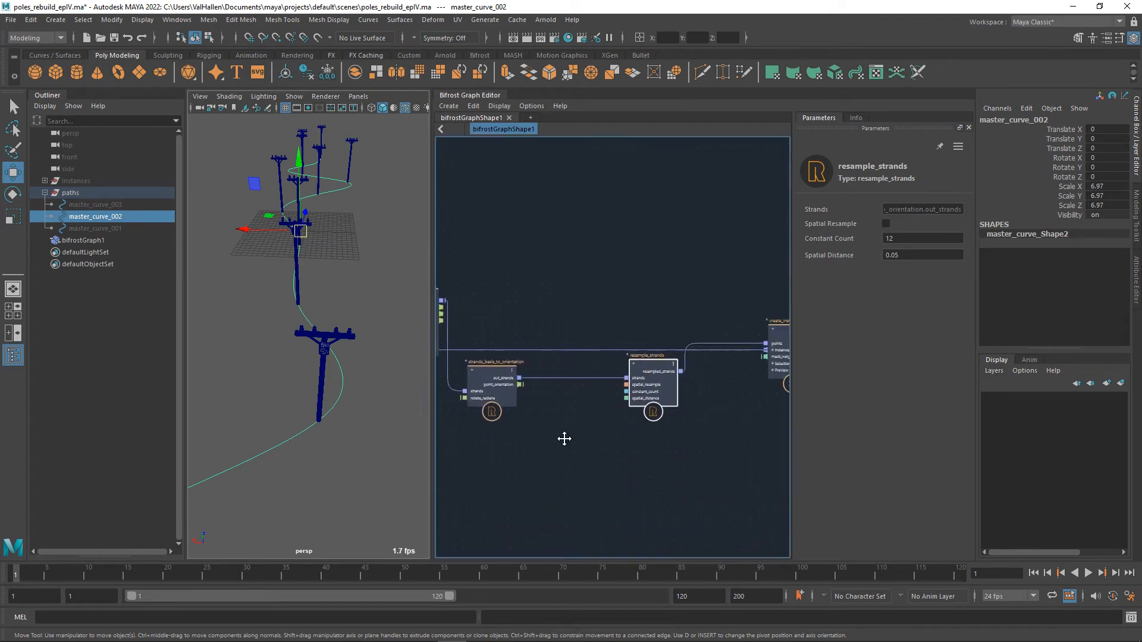
pyautogui.moveTo(650, 373); pyautogui.dragTo(568, 374)
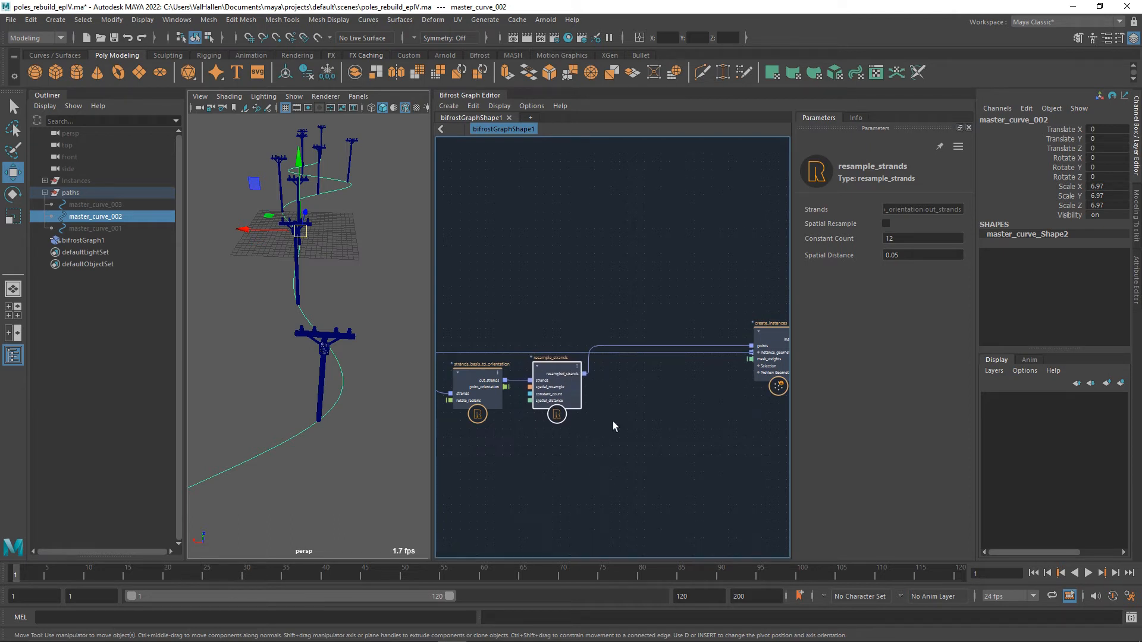
pyautogui.press('Tab')
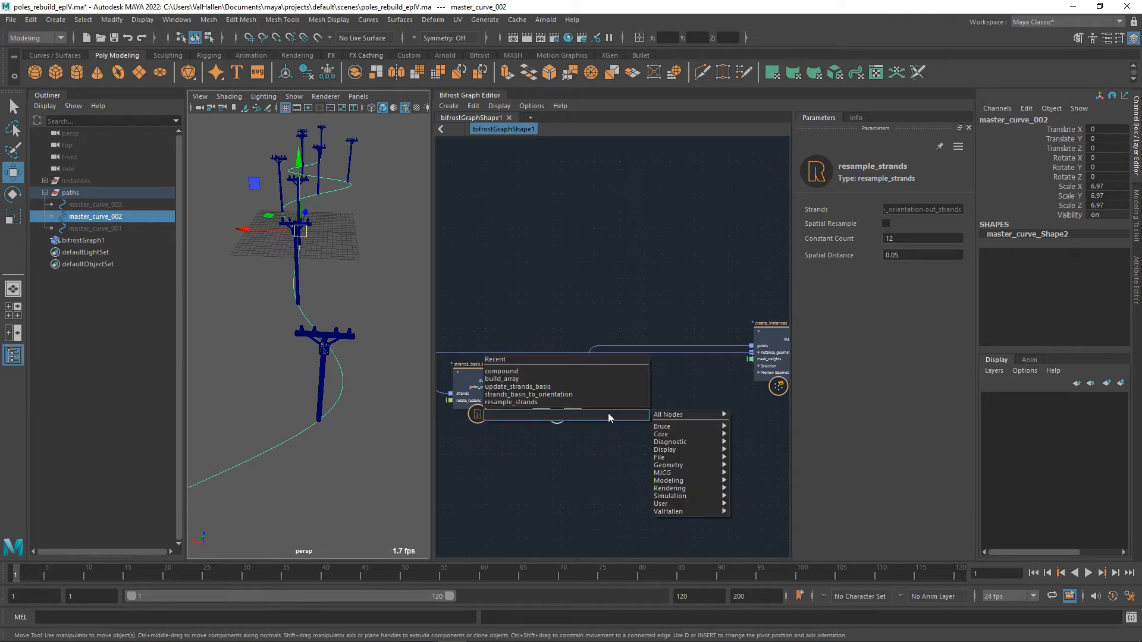
pyautogui.press('Escape')
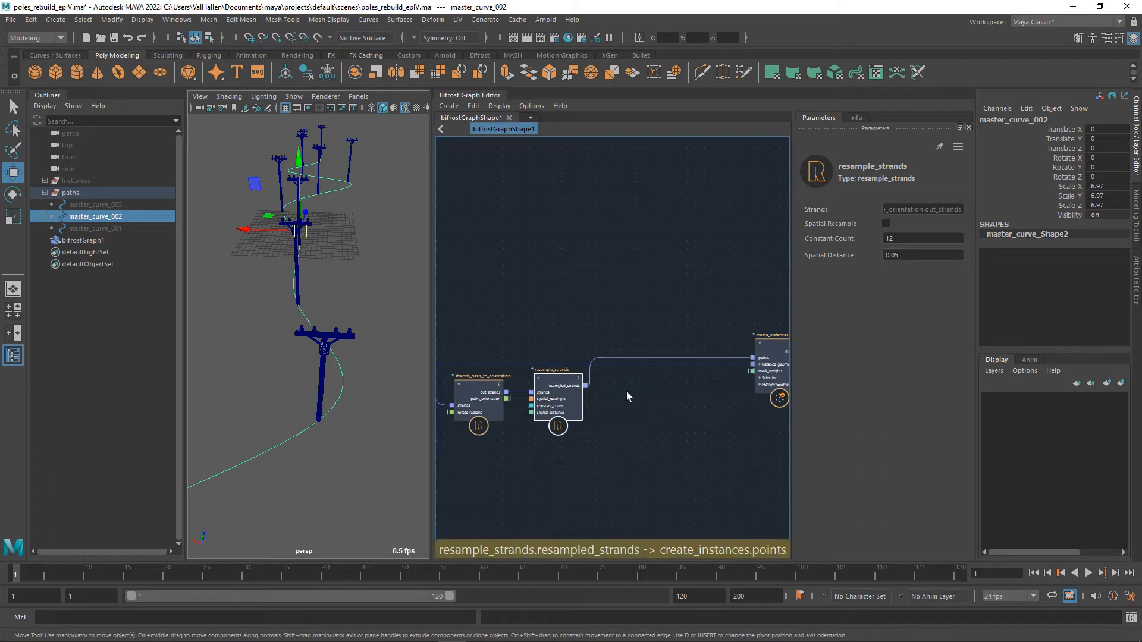
# Add a get_point_position node fed by the resampled_strands output of resample_strands, placed below the existing connection.
pyautogui.moveTo(586, 385); pyautogui.dragTo(619, 434)
pyautogui.write('getpoint')
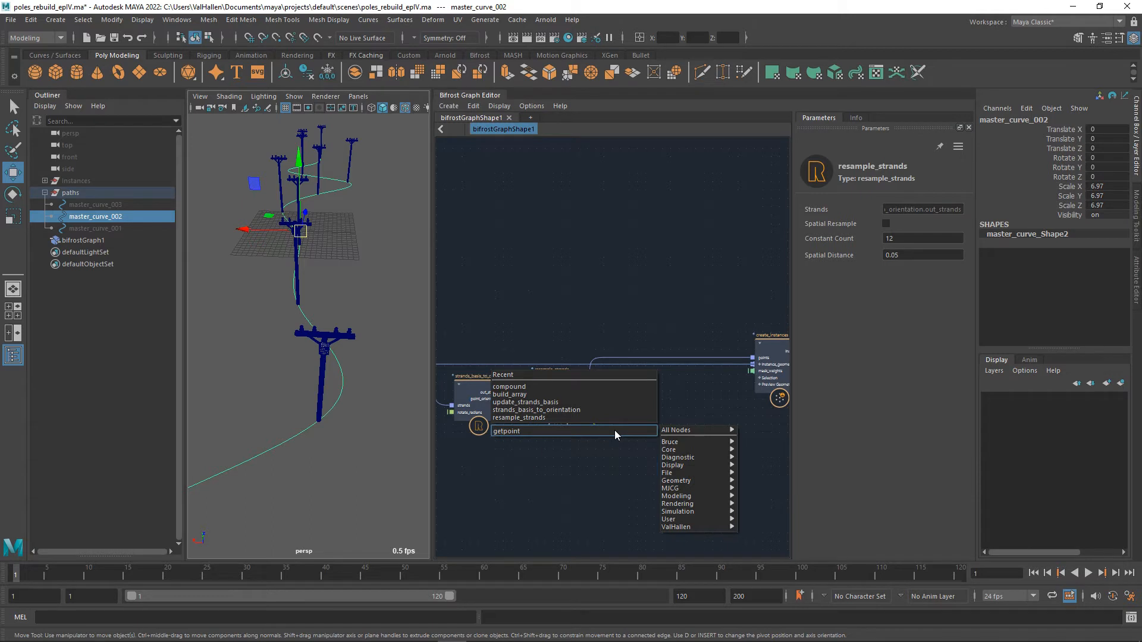
pyautogui.press('BackSpace')
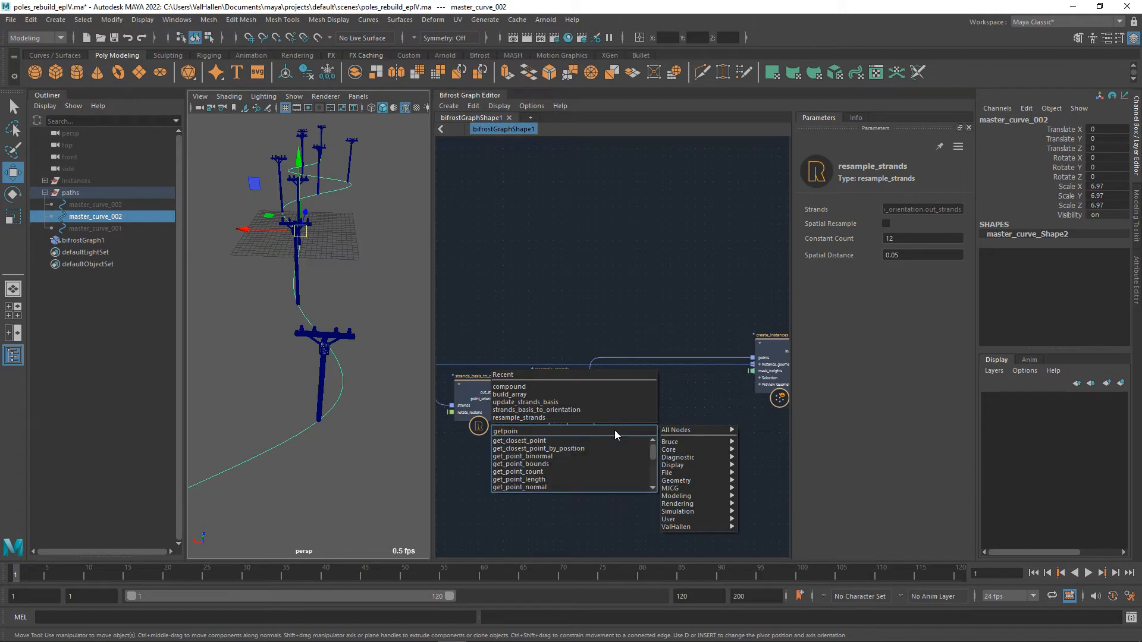
pyautogui.scroll(-3, 598, 476)
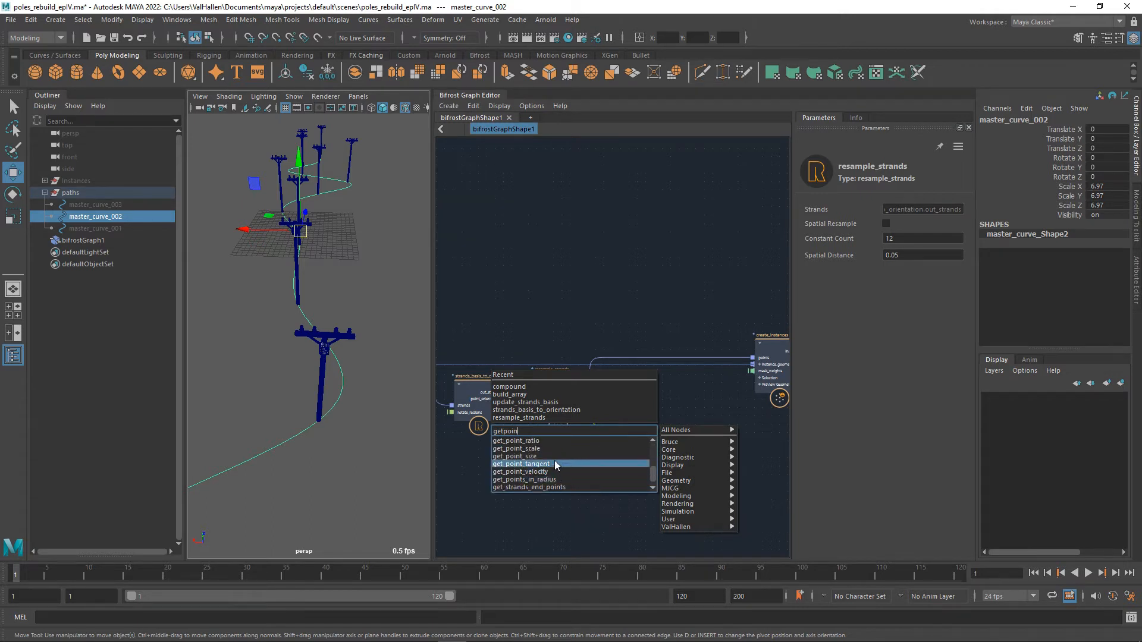
pyautogui.scroll(3, 551, 465)
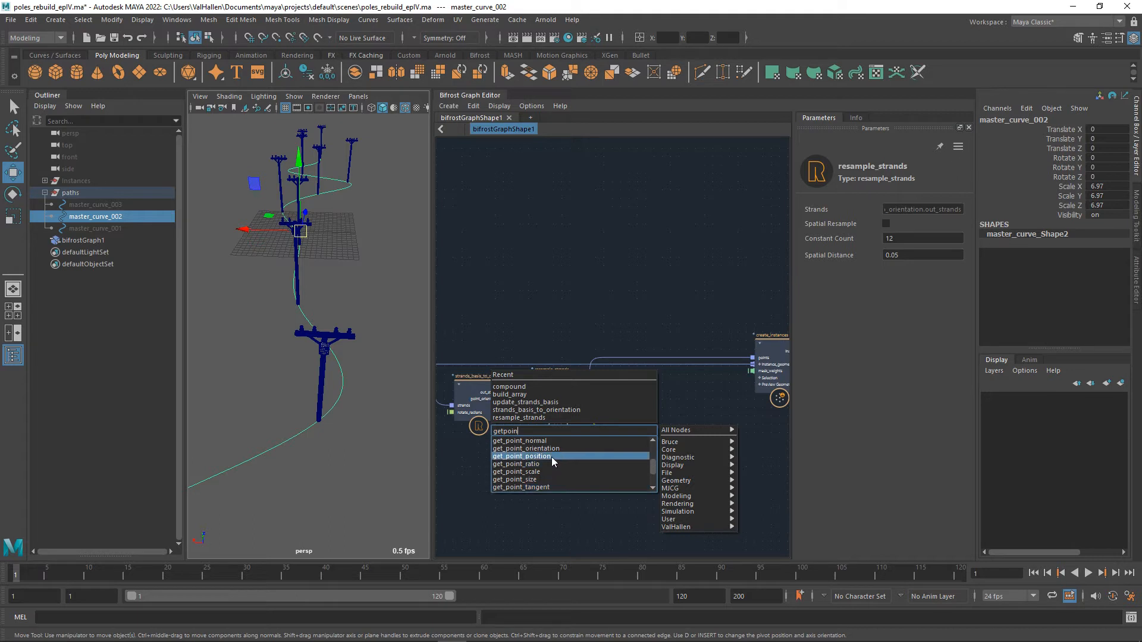
pyautogui.click(551, 456)
pyautogui.moveTo(629, 445); pyautogui.dragTo(644, 444)
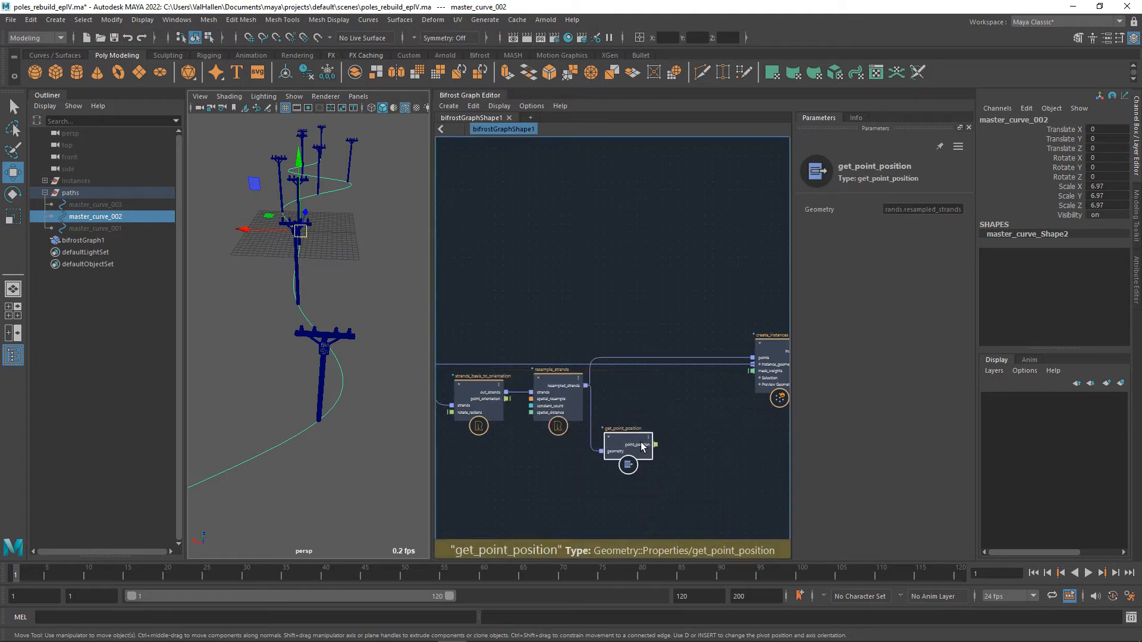
# Add an empty compound node beside get_point_position, slightly below it.
pyautogui.keyDown('alt'); pyautogui.moveTo(554, 460); pyautogui.dragTo(570, 447, button='middle'); pyautogui.keyUp('alt')
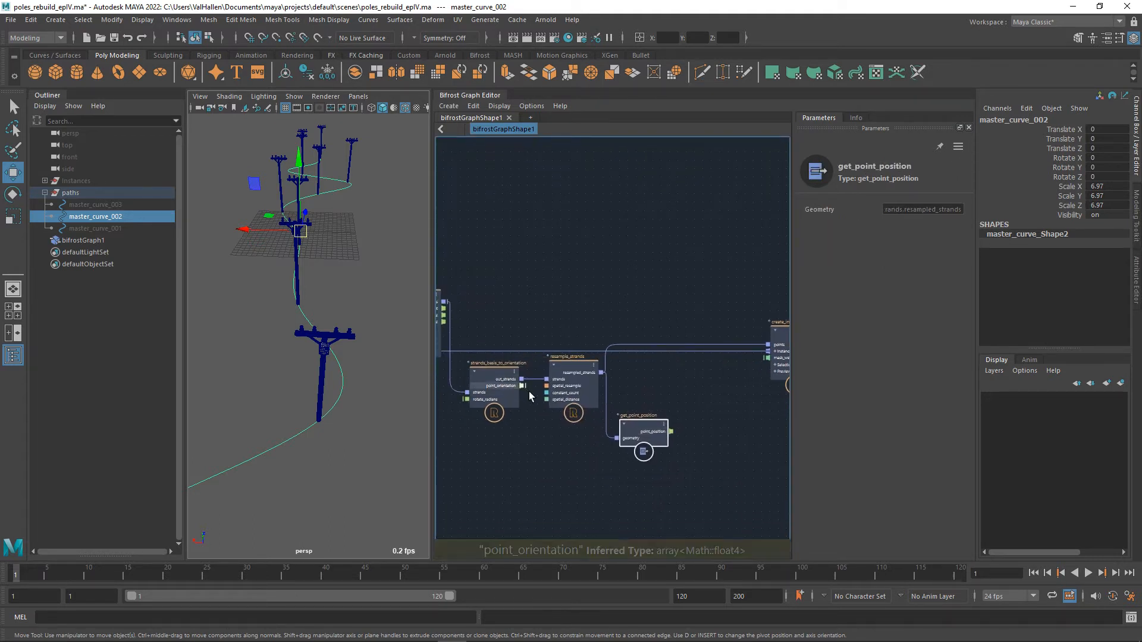
pyautogui.moveTo(522, 386); pyautogui.dragTo(678, 469)
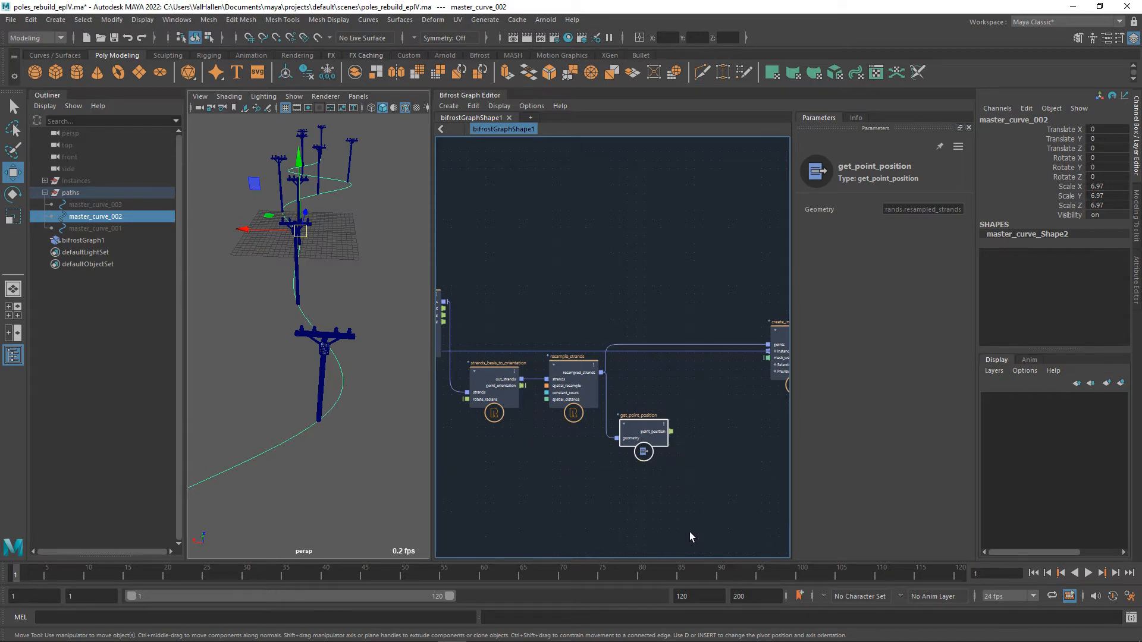
pyautogui.moveTo(684, 528); pyautogui.dragTo(640, 501, button='middle')
pyautogui.press('Tab')
pyautogui.write('co')
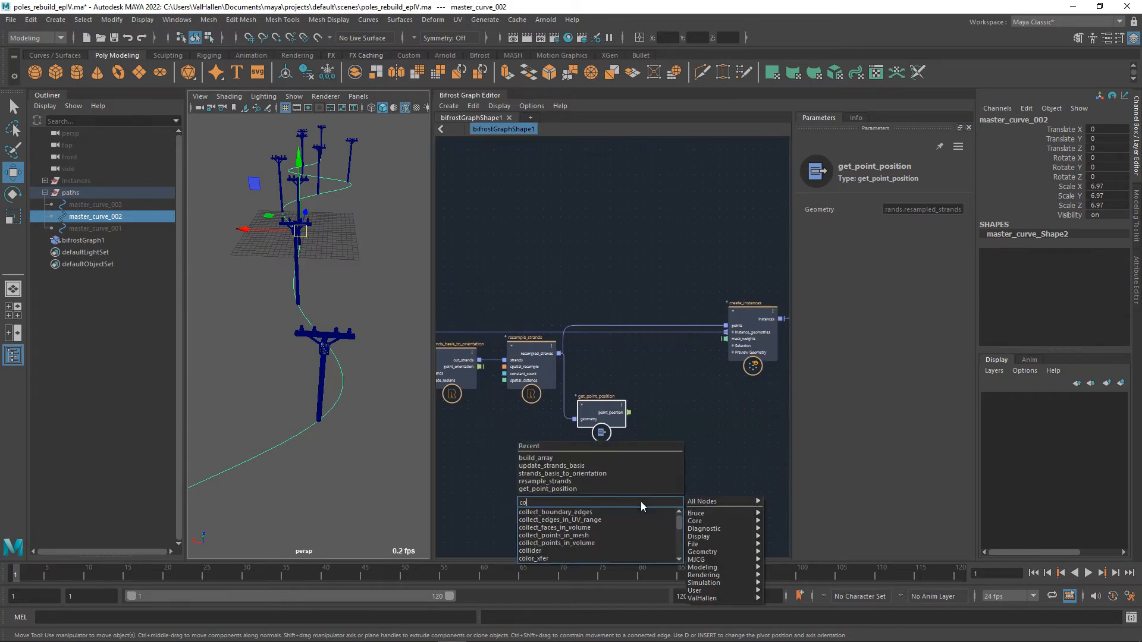
pyautogui.write('mpound')
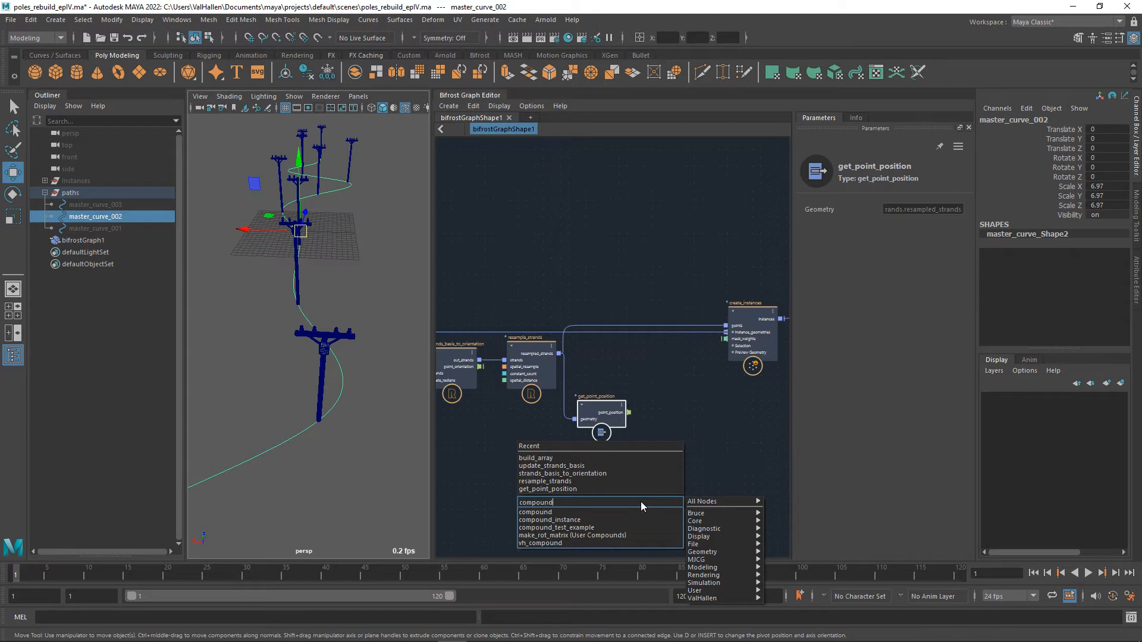
pyautogui.press('Down')
pyautogui.press('Return')
pyautogui.moveTo(644, 508); pyautogui.dragTo(683, 443)
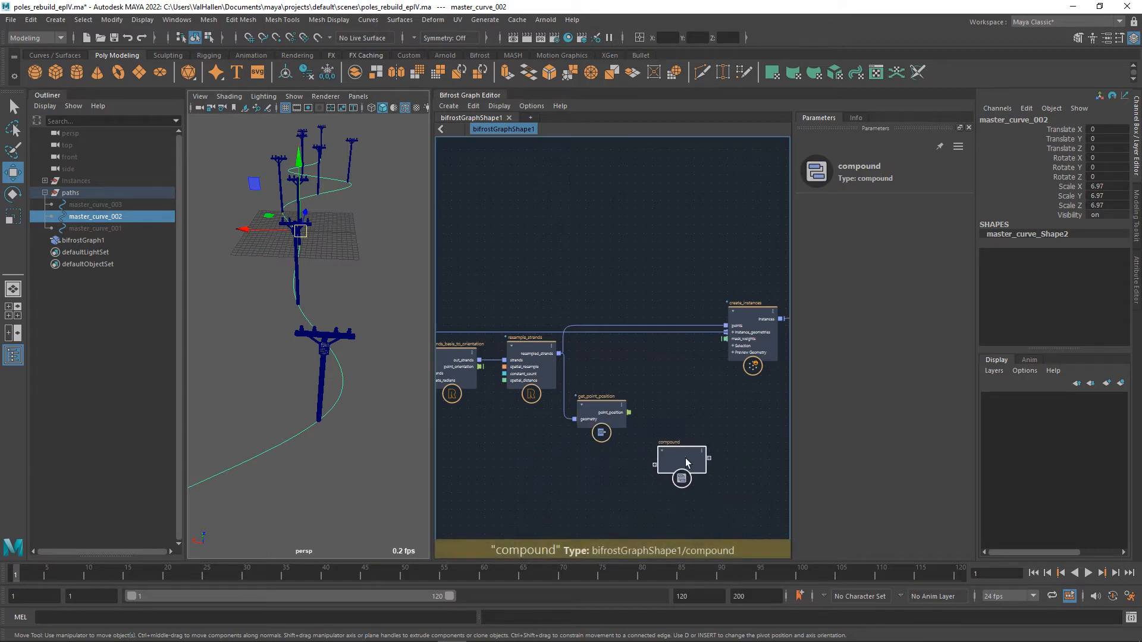
# Connect point_position of get_point_position to the compound as a new input port and rename the port instance_position.
pyautogui.moveTo(629, 412); pyautogui.dragTo(653, 459)
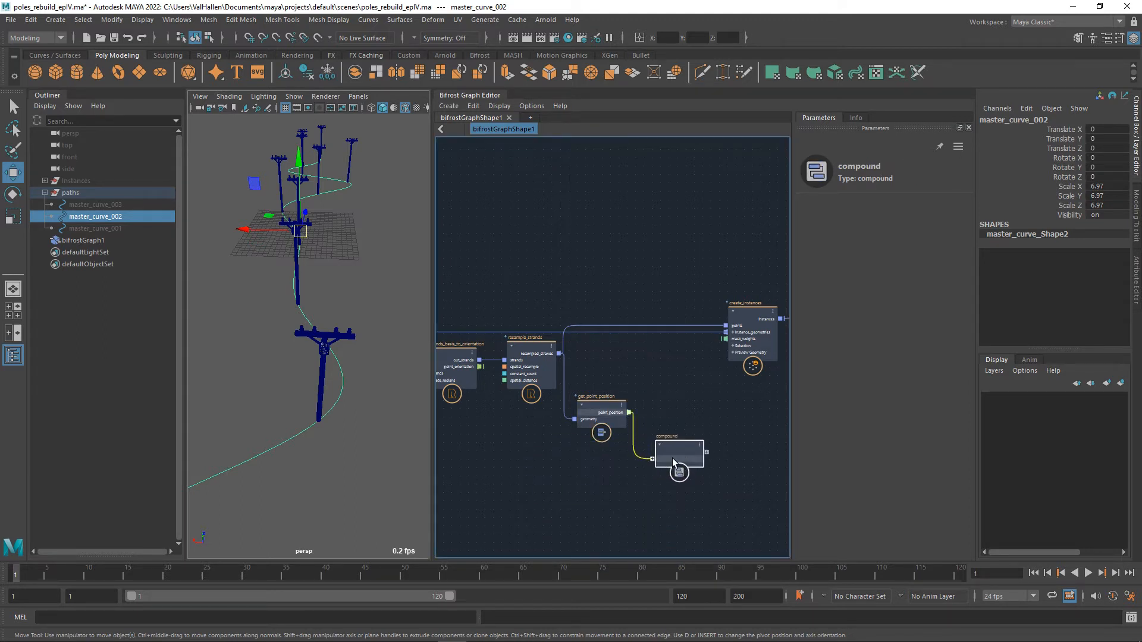
pyautogui.doubleClick(691, 462)
pyautogui.write('in')
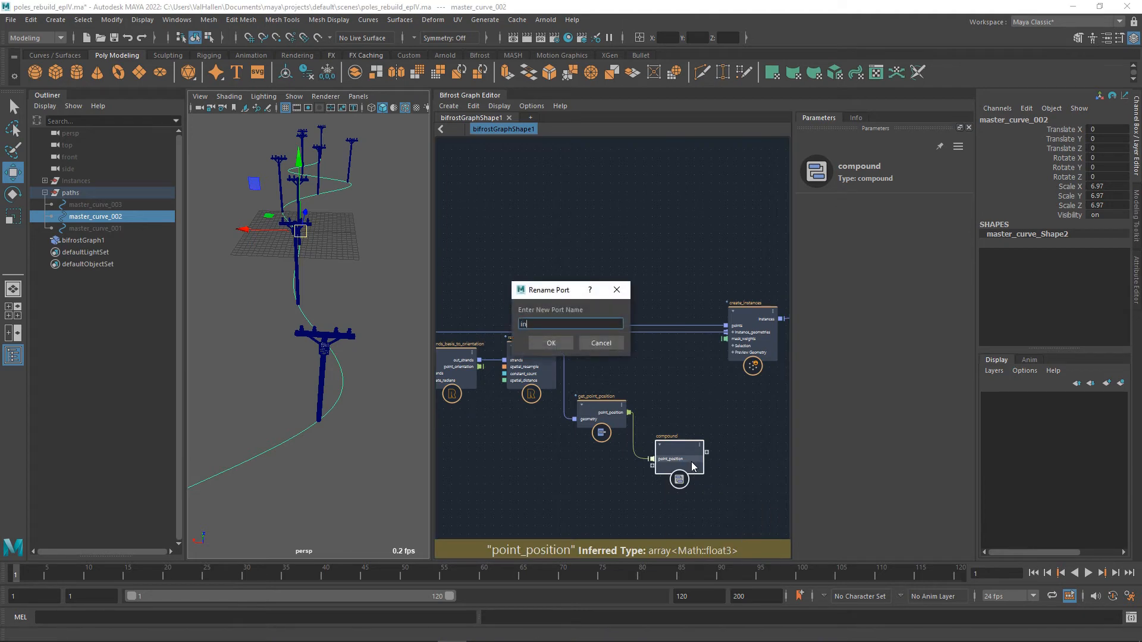
pyautogui.write('stance position')
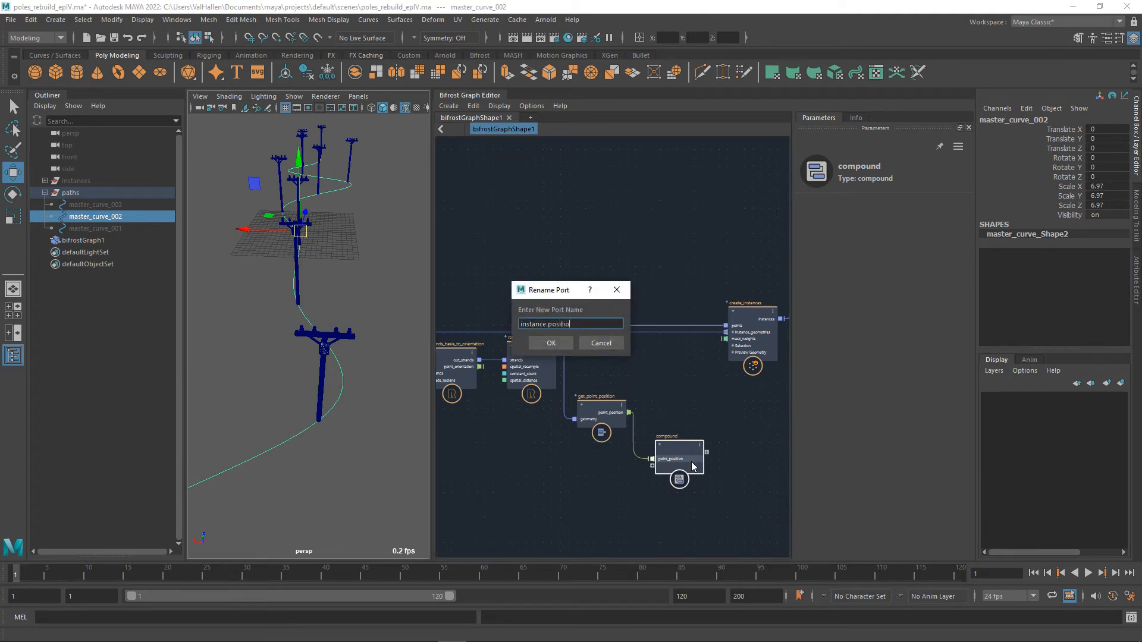
pyautogui.press('Return')
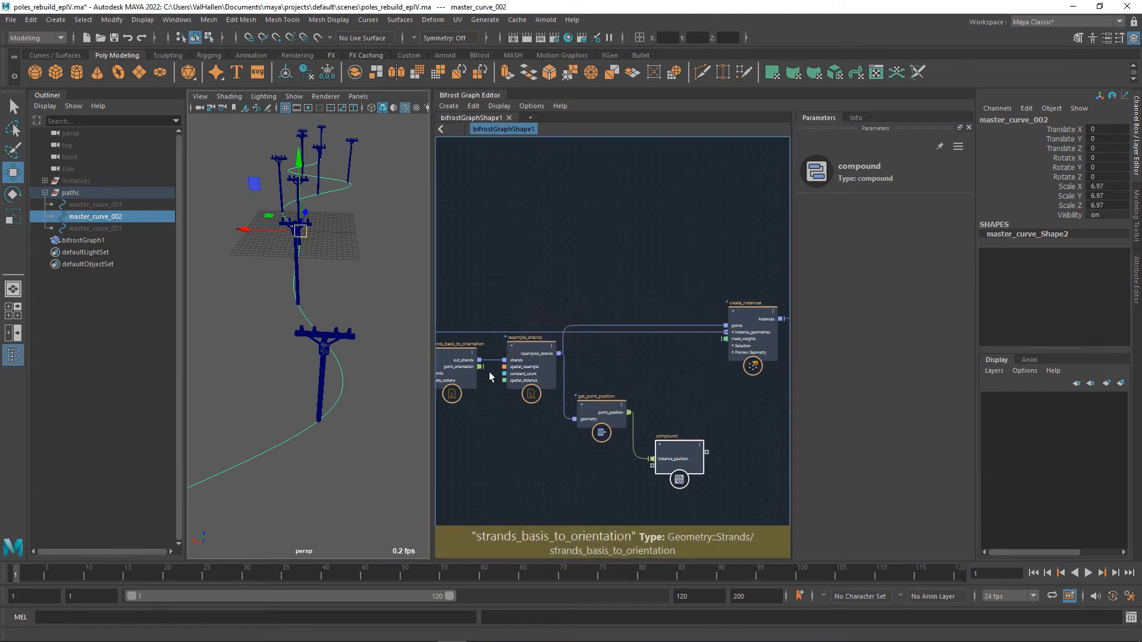
# Connect point_orientation of strands_basis_to_orientation to the compound as a new input port and rename the port instance_quat.
pyautogui.moveTo(481, 366); pyautogui.dragTo(652, 466)
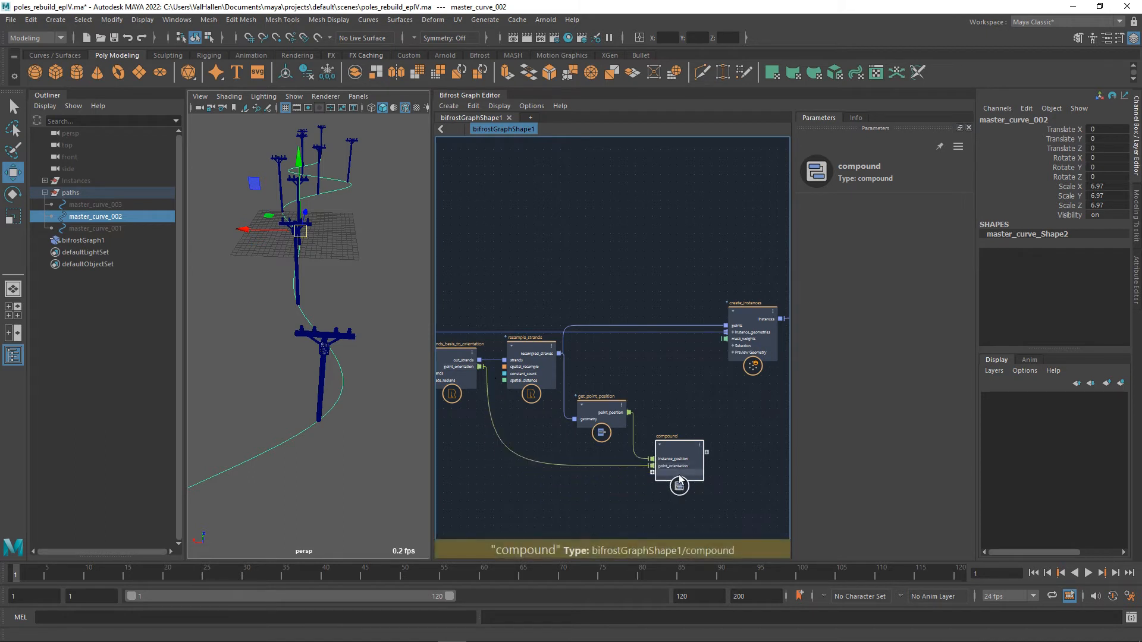
pyautogui.rightClick(679, 470)
pyautogui.click(708, 474)
pyautogui.write('ins')
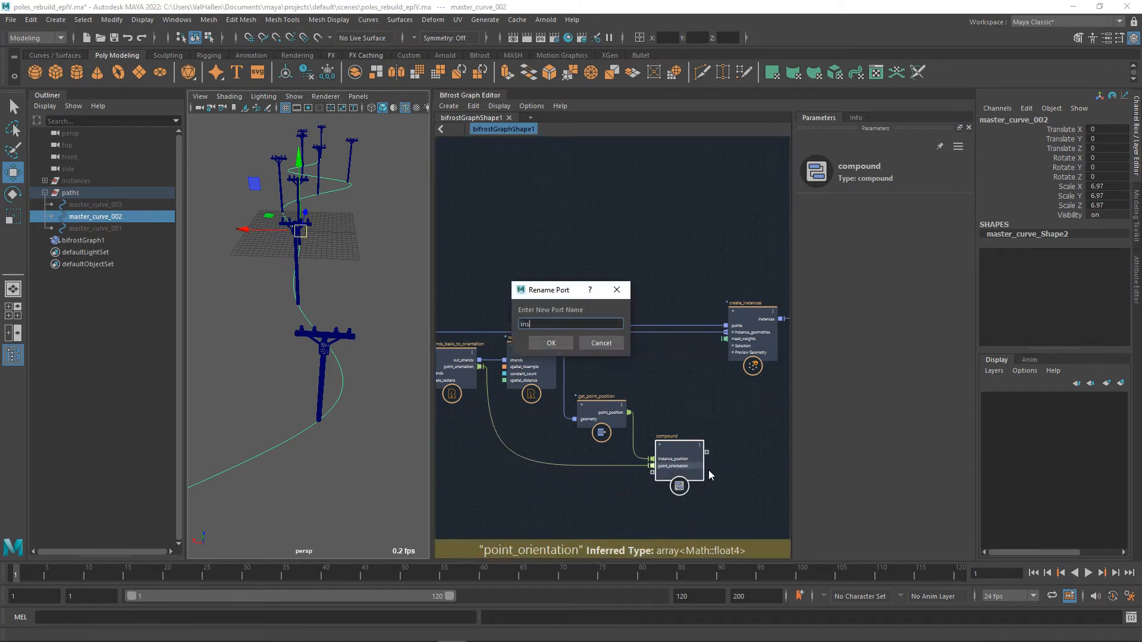
pyautogui.write('tance_qua')
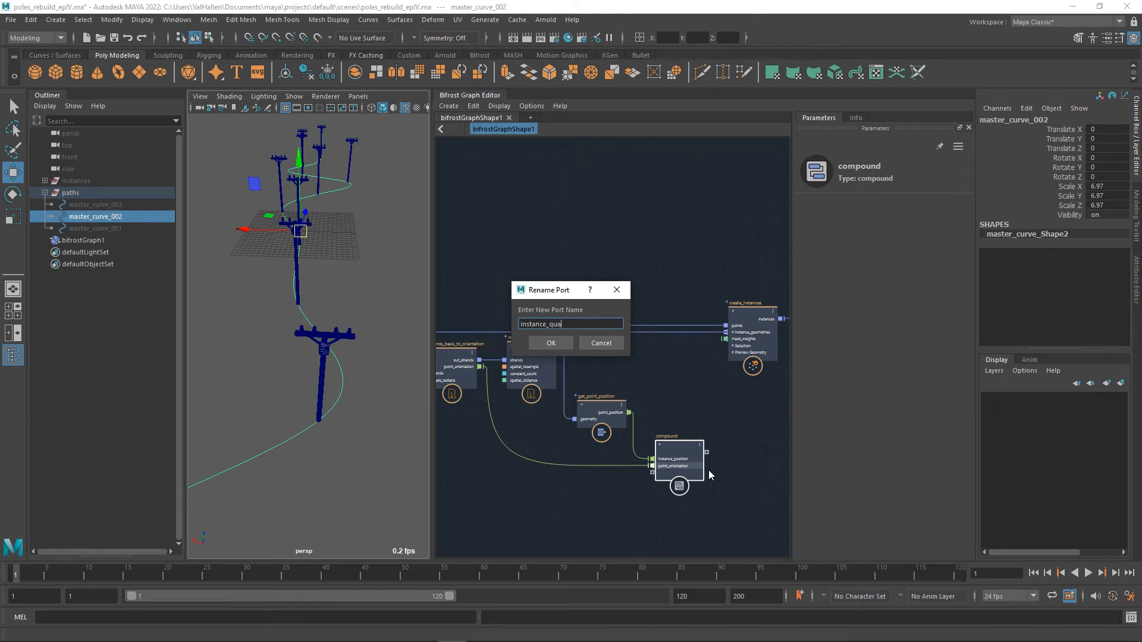
pyautogui.write('t')
pyautogui.press('Return')
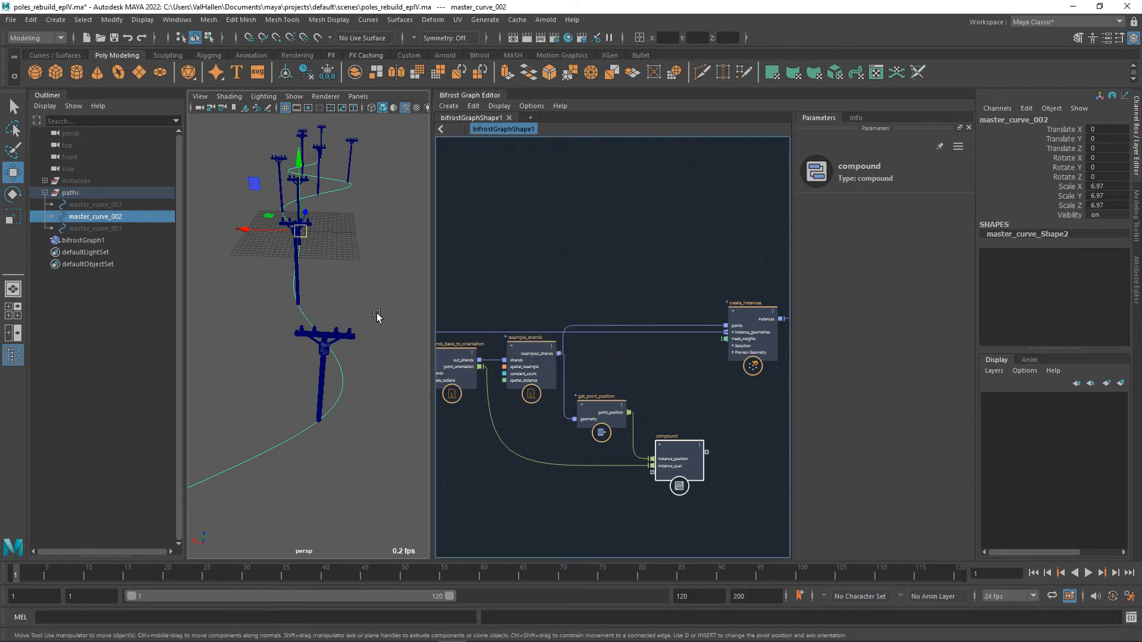
# Review the graph from the compound back to the attachment_point_array node, and the poles placed along the curve.
pyautogui.moveTo(687, 452); pyautogui.dragTo(690, 443)
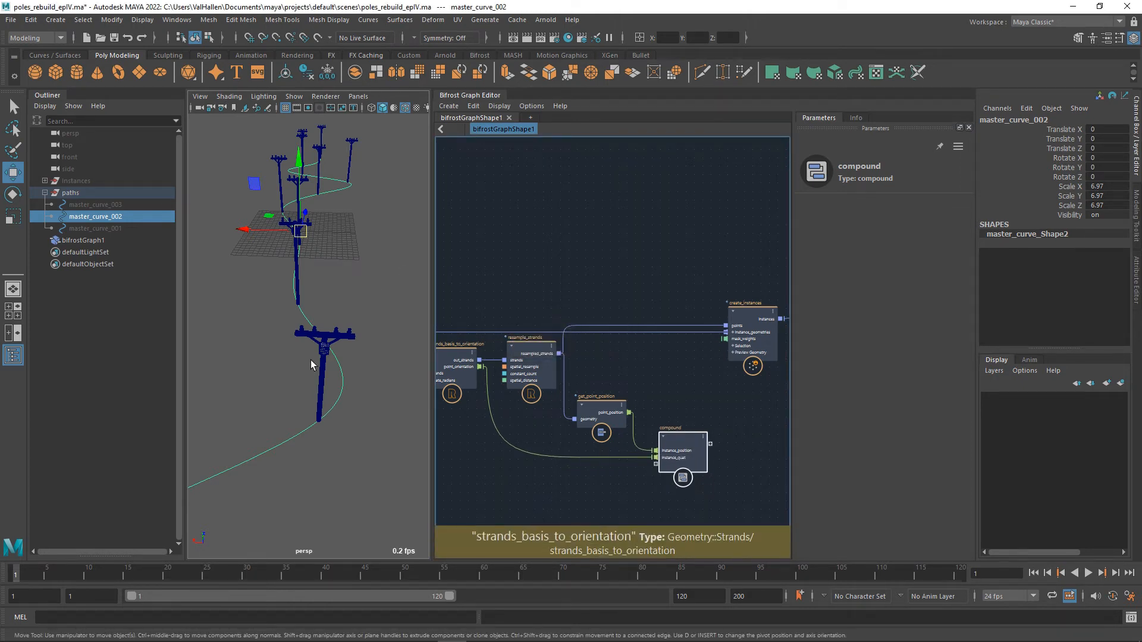
pyautogui.moveTo(522, 492); pyautogui.dragTo(742, 458, button='middle')
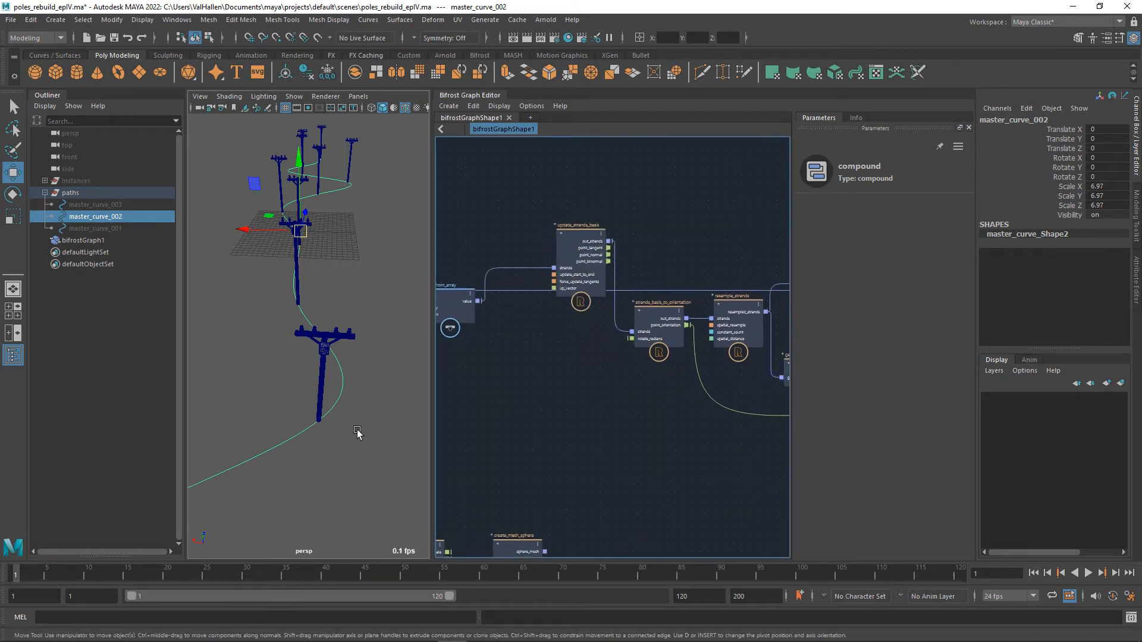
pyautogui.moveTo(657, 422); pyautogui.dragTo(557, 406, button='middle')
pyautogui.moveTo(541, 450); pyautogui.dragTo(772, 329, button='middle')
pyautogui.moveTo(673, 337); pyautogui.dragTo(709, 386, button='middle')
pyautogui.moveTo(608, 337); pyautogui.dragTo(618, 338, button='middle')
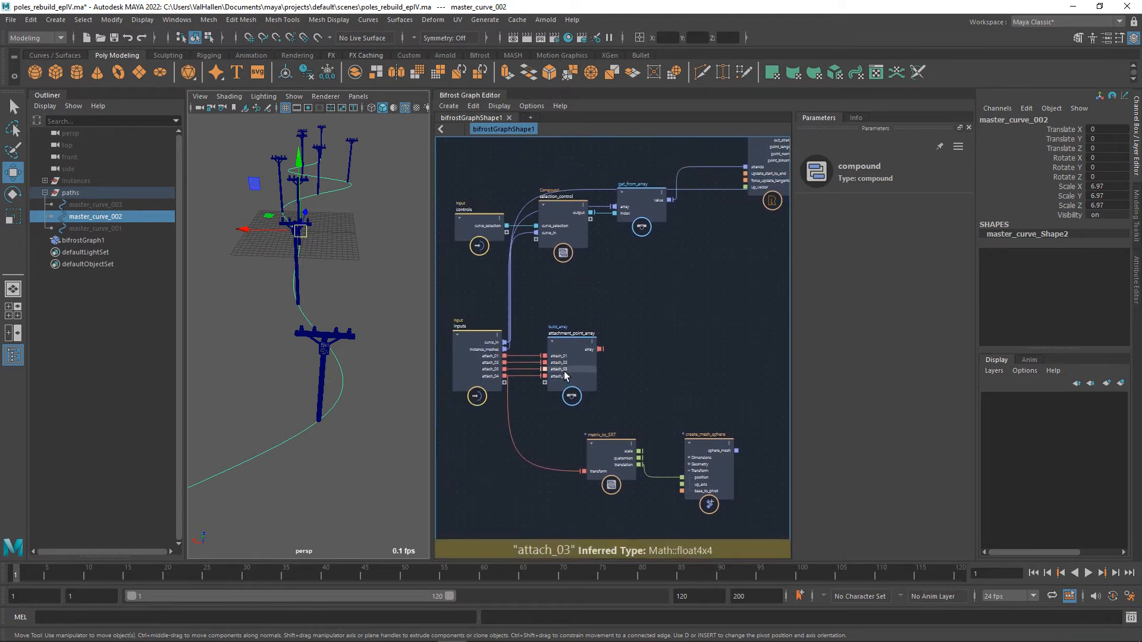
pyautogui.scroll(-6, 330, 473)
pyautogui.scroll(3, 336, 464)
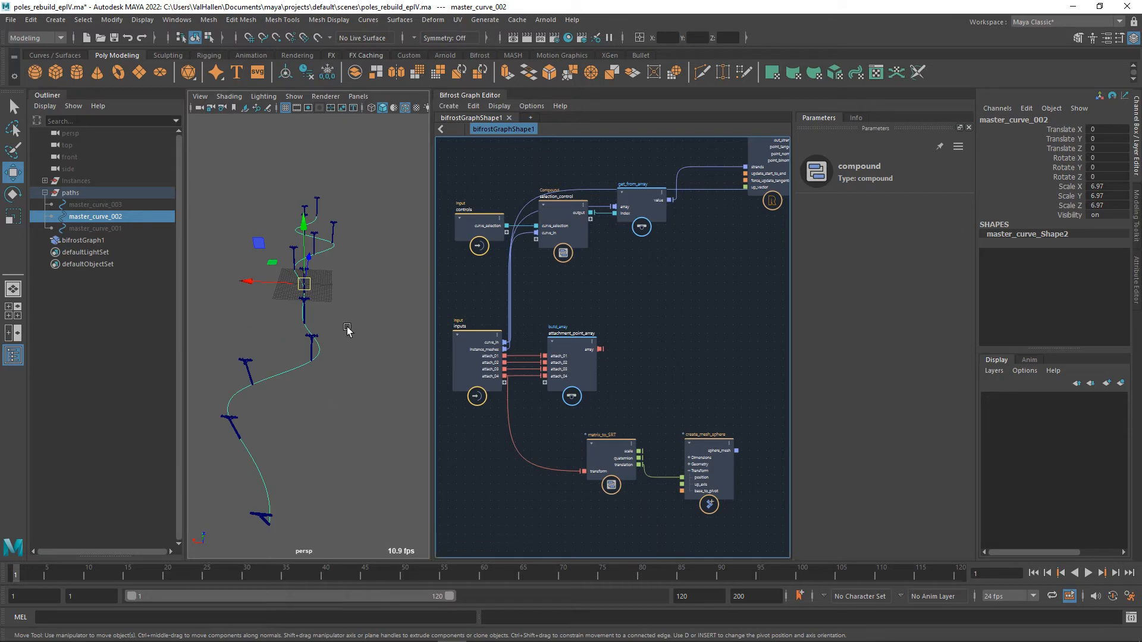
pyautogui.moveTo(260, 256); pyautogui.dragTo(257, 359, button='middle')
pyautogui.hotkey('ctrl', 'z')
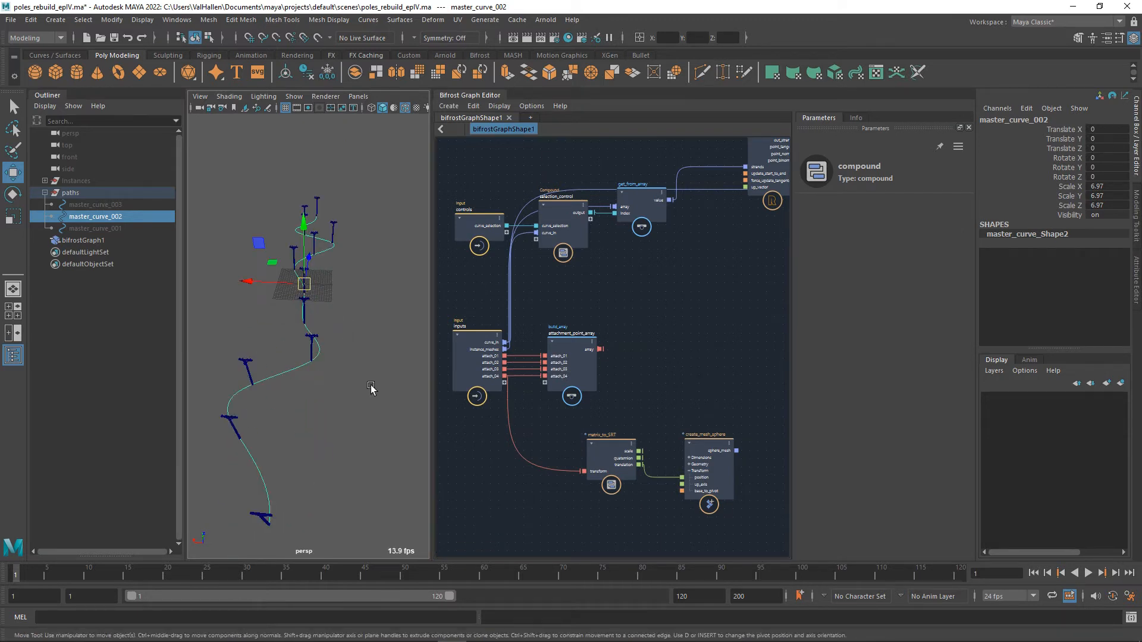
# Unhide the Instances group and bring its utility pole into close view.
pyautogui.click(373, 390)
pyautogui.click(80, 196)
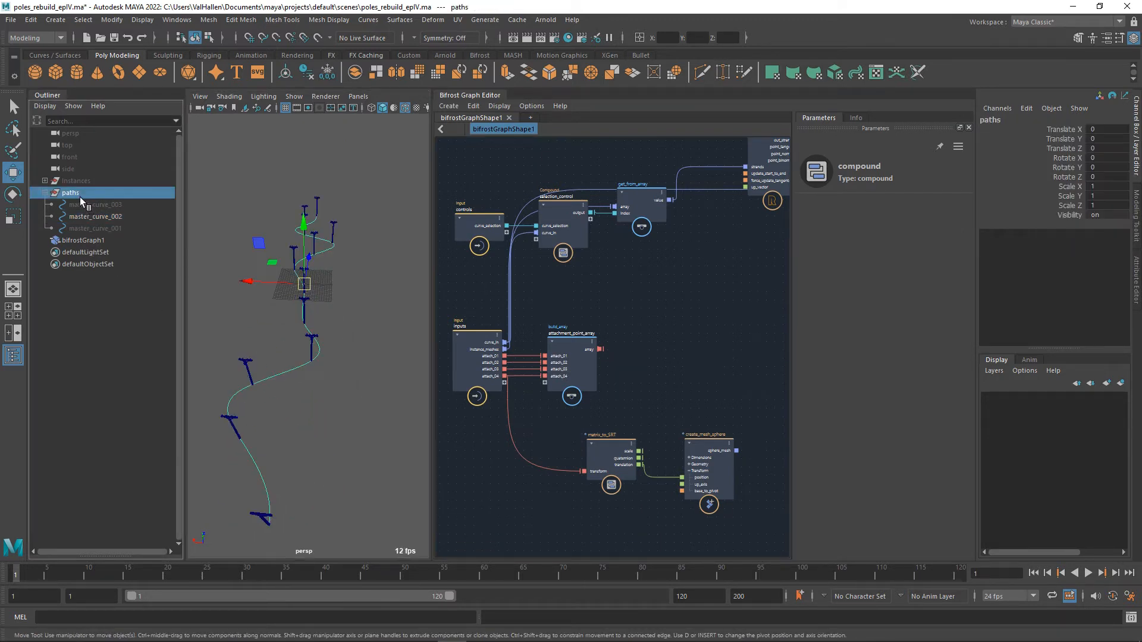
pyautogui.click(76, 181)
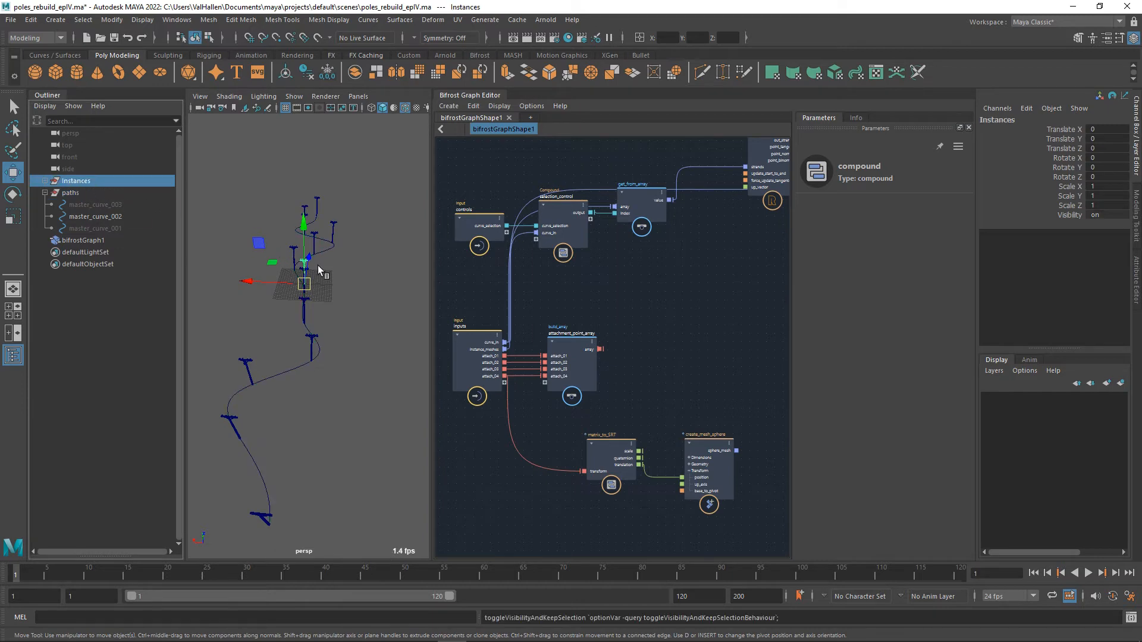
pyautogui.keyDown('alt'); pyautogui.moveTo(327, 242); pyautogui.dragTo(349, 339); pyautogui.keyUp('alt')
pyautogui.scroll(5, 354, 336)
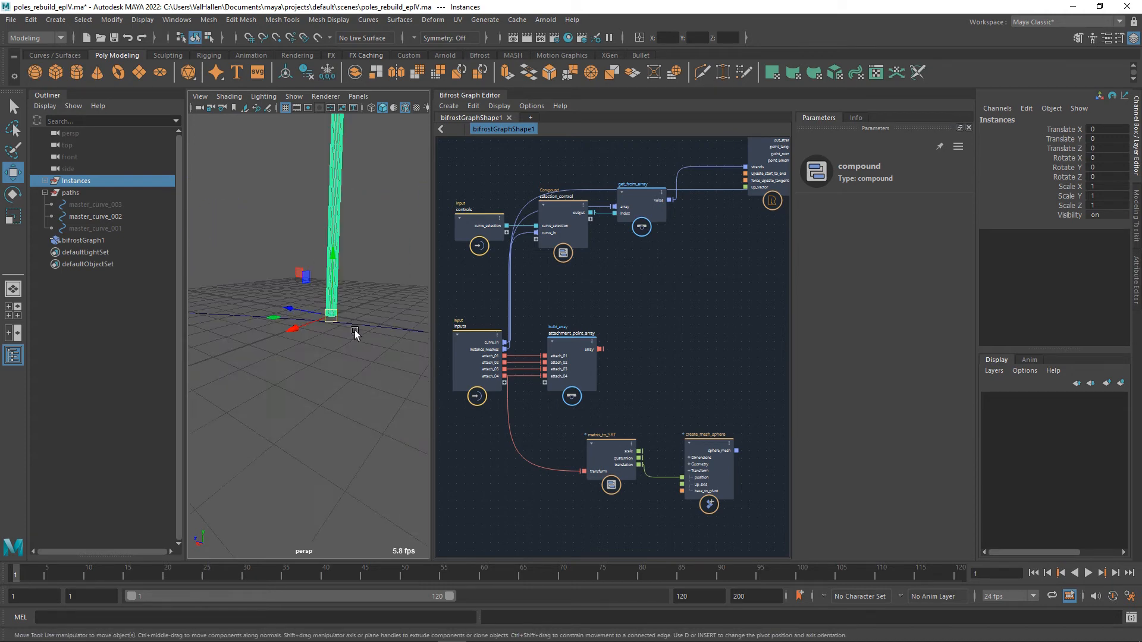
pyautogui.keyDown('alt'); pyautogui.moveTo(387, 303); pyautogui.dragTo(372, 401, button='middle'); pyautogui.keyUp('alt')
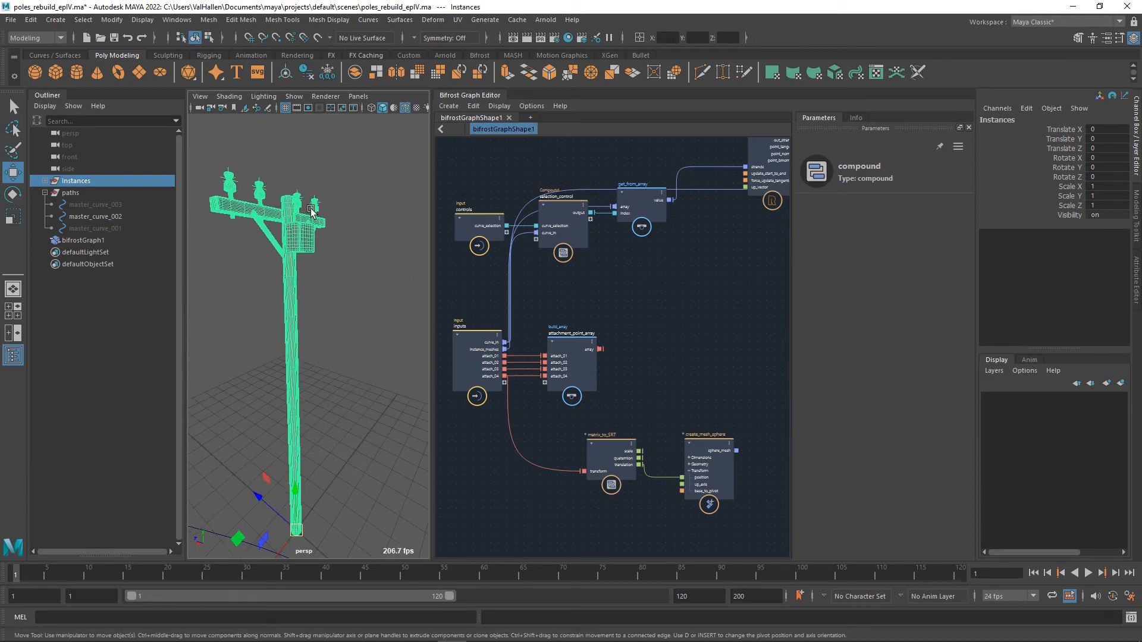
# Select the attachment_04 locator on the pole's outermost insulator and inspect its Translate X, Y and Z values.
pyautogui.click(239, 173)
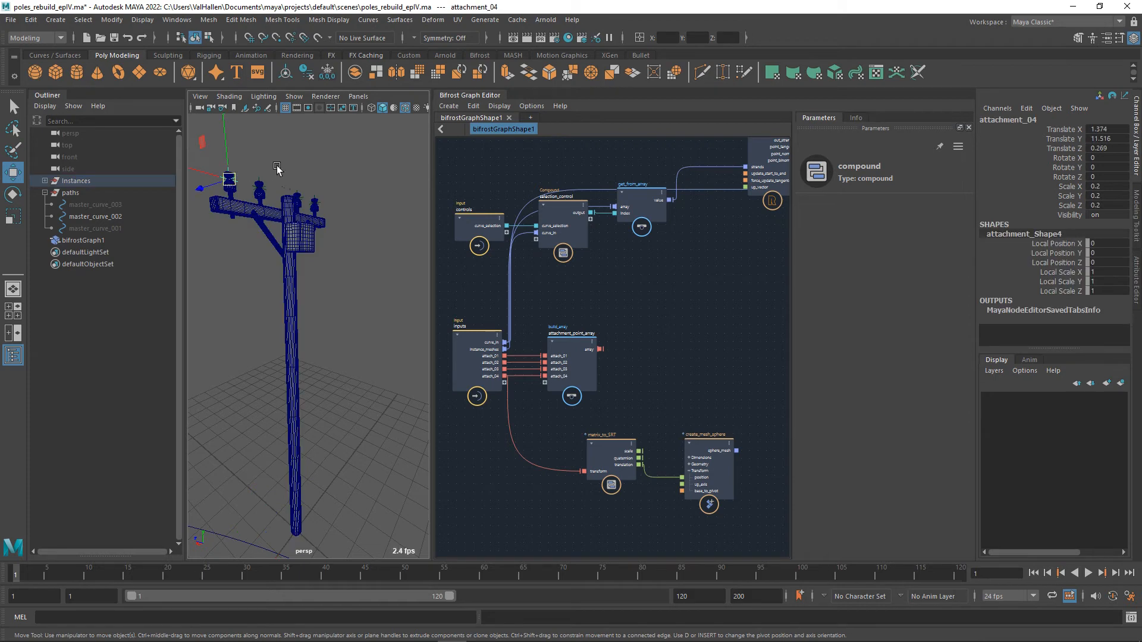
pyautogui.click(1117, 149)
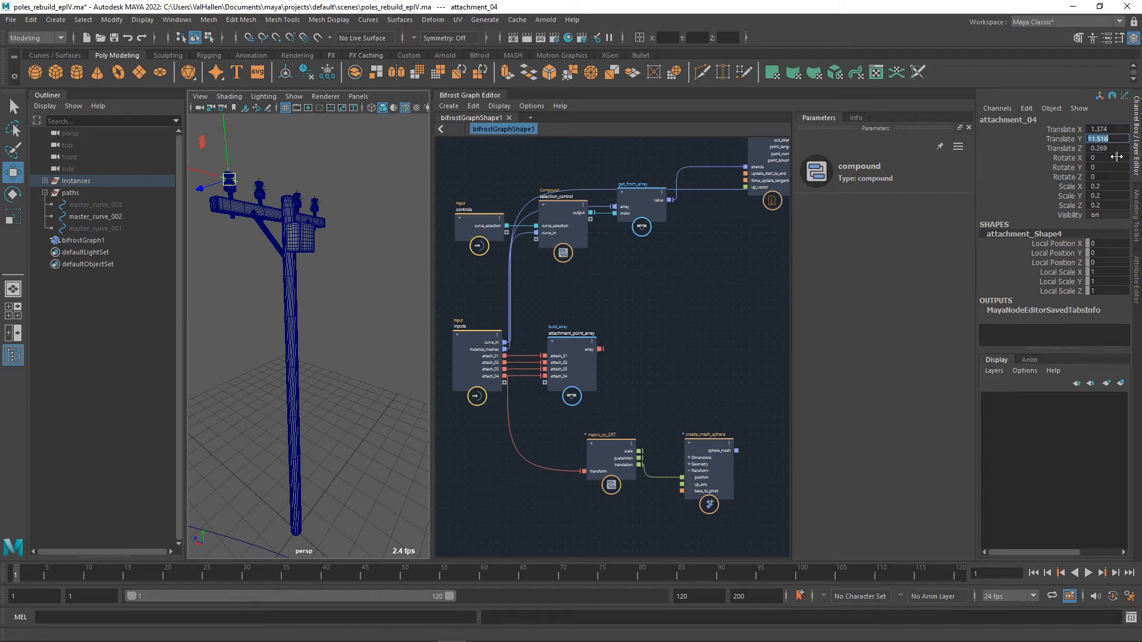
pyautogui.click(1124, 131)
pyautogui.click(1126, 141)
pyautogui.press('Tab')
# Examine the compound's instance inputs in the graph against the source pole and the instanced poles along the curve.
pyautogui.scroll(-3, 577, 364)
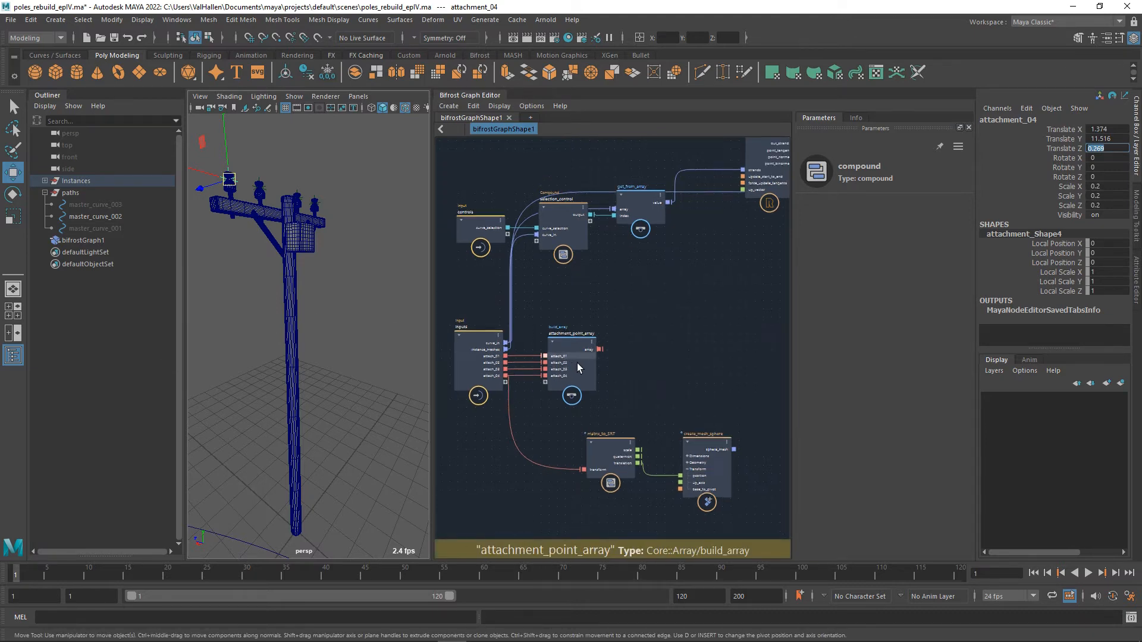
pyautogui.keyDown('alt'); pyautogui.moveTo(695, 368); pyautogui.dragTo(475, 407, button='middle'); pyautogui.keyUp('alt')
pyautogui.scroll(5, 565, 412)
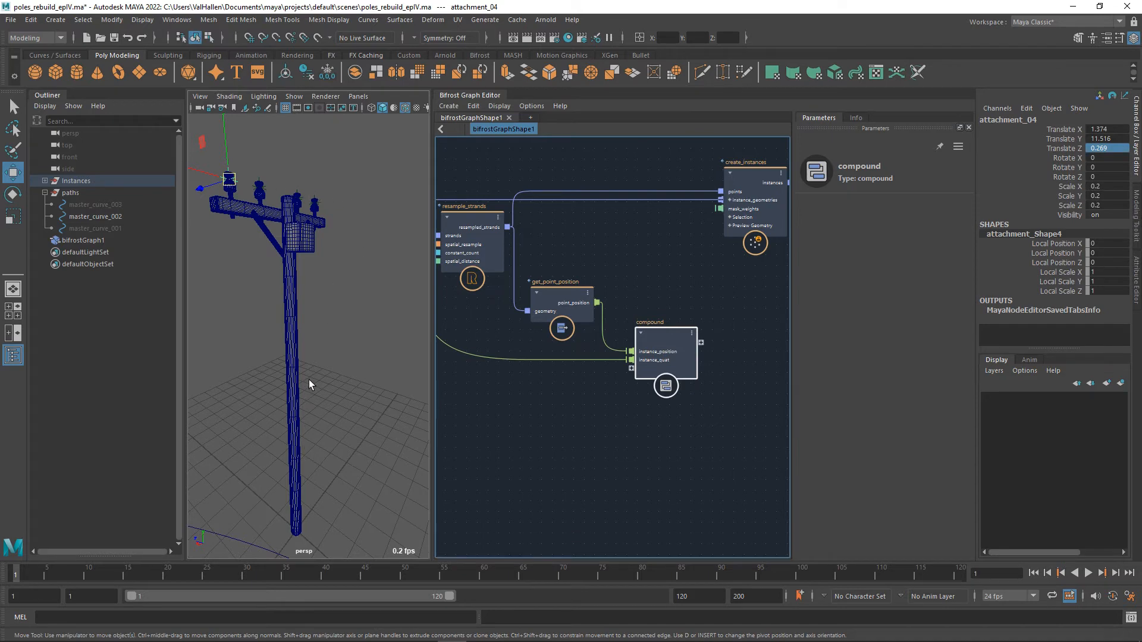
pyautogui.scroll(-10, 321, 386)
pyautogui.scroll(10, 324, 386)
pyautogui.keyDown('alt'); pyautogui.moveTo(325, 387); pyautogui.dragTo(342, 352, button='middle'); pyautogui.keyUp('alt')
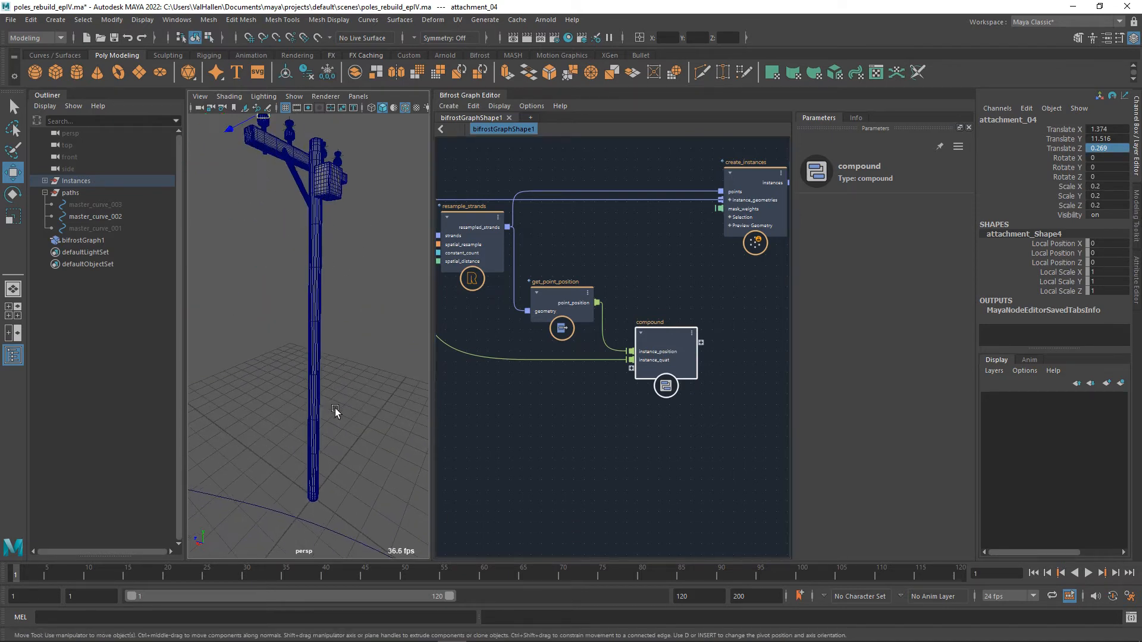
pyautogui.keyDown('alt'); pyautogui.moveTo(352, 451); pyautogui.dragTo(320, 447); pyautogui.keyUp('alt')
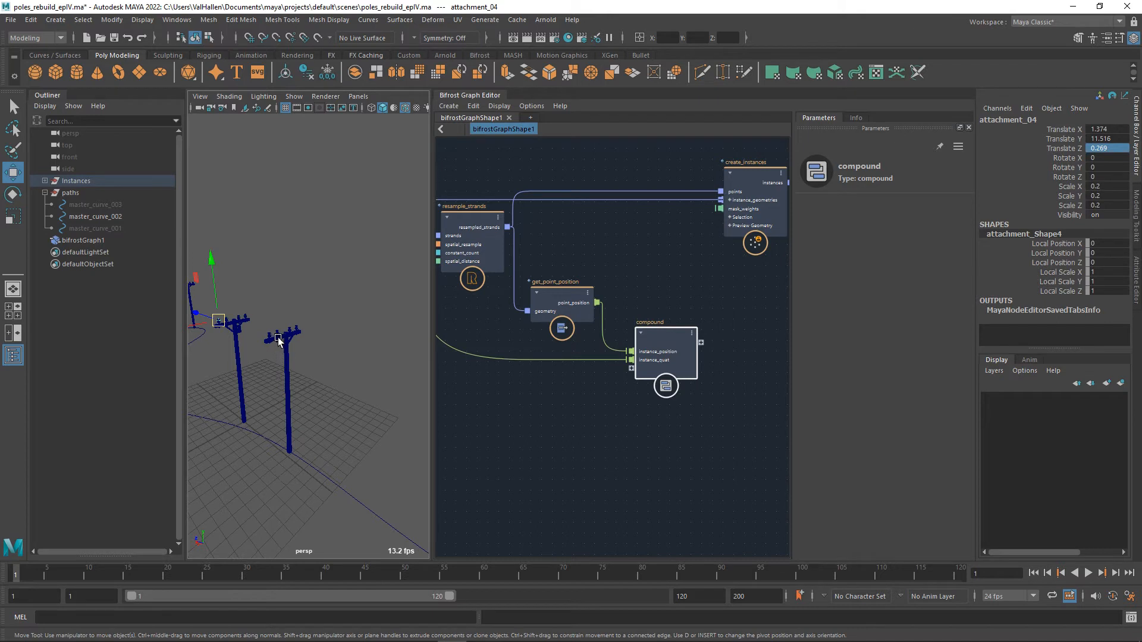
pyautogui.scroll(-5, 297, 340)
pyautogui.moveTo(291, 342); pyautogui.dragTo(346, 352, button='middle')
pyautogui.moveTo(337, 412); pyautogui.dragTo(282, 400, button='middle')
pyautogui.moveTo(257, 415)
pyautogui.keyDown('alt'); pyautogui.mouseDown()
pyautogui.moveTo(229, 425)
pyautogui.moveTo(283, 439)
pyautogui.moveTo(242, 432)
pyautogui.mouseUp(); pyautogui.keyUp('alt')
pyautogui.scroll(5, 244, 432)
pyautogui.scroll(-2, 655, 433)
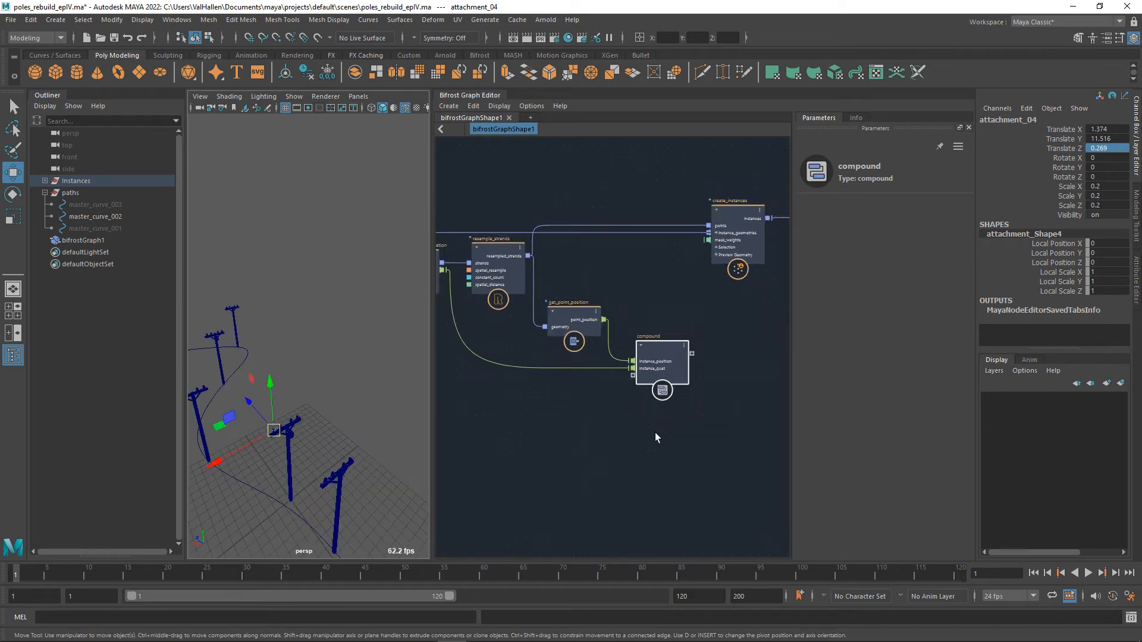
# Connect the array output of attachment_point_array to the compound as a new input port.
pyautogui.moveTo(573, 437)
pyautogui.keyDown('alt'); pyautogui.mouseDown(button='middle')
pyautogui.moveTo(655, 415)
pyautogui.moveTo(584, 421)
pyautogui.mouseUp(button='middle'); pyautogui.keyUp('alt')
pyautogui.scroll(4, 319, 387)
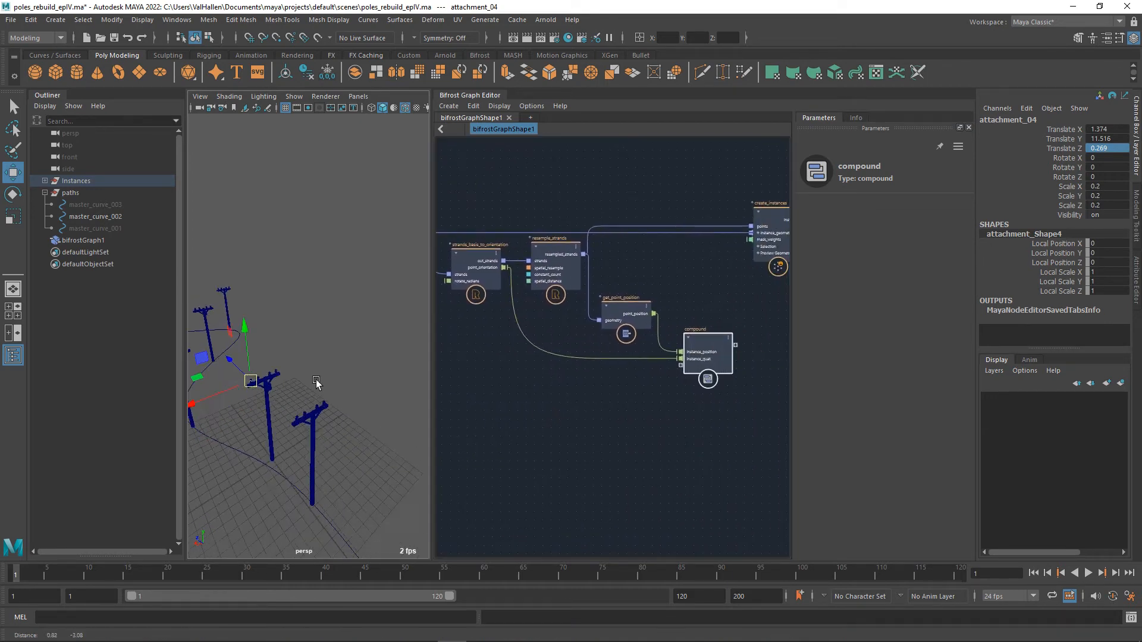
pyautogui.scroll(-3, 625, 422)
pyautogui.scroll(-1, 606, 425)
pyautogui.scroll(5, 624, 424)
pyautogui.keyDown('alt'); pyautogui.moveTo(627, 396); pyautogui.dragTo(512, 456, button='middle'); pyautogui.keyUp('alt')
# Save the scene, and replace the compound with a for_each node below and beside get_point_position.
pyautogui.hotkey('ctrl', 's')
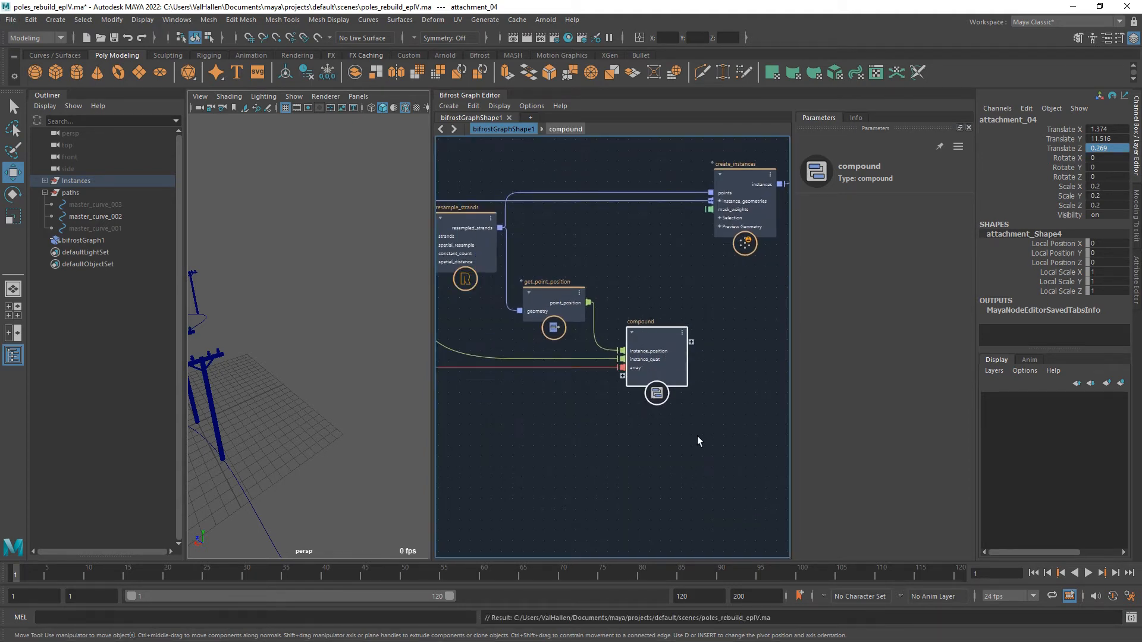
pyautogui.press('Delete')
pyautogui.press('Tab')
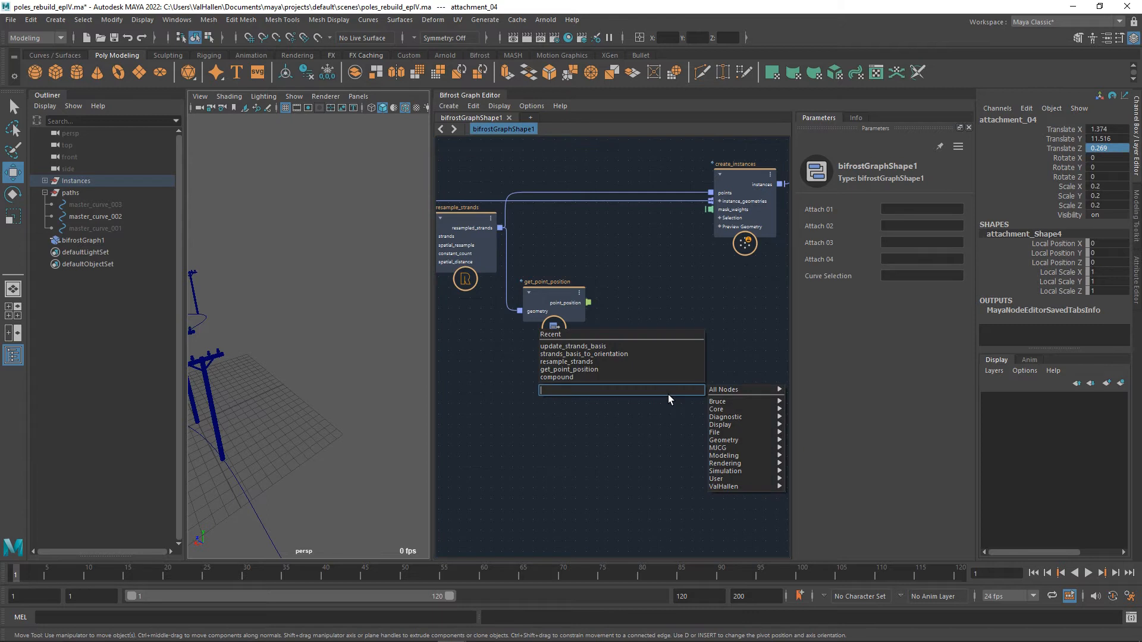
pyautogui.write('fore')
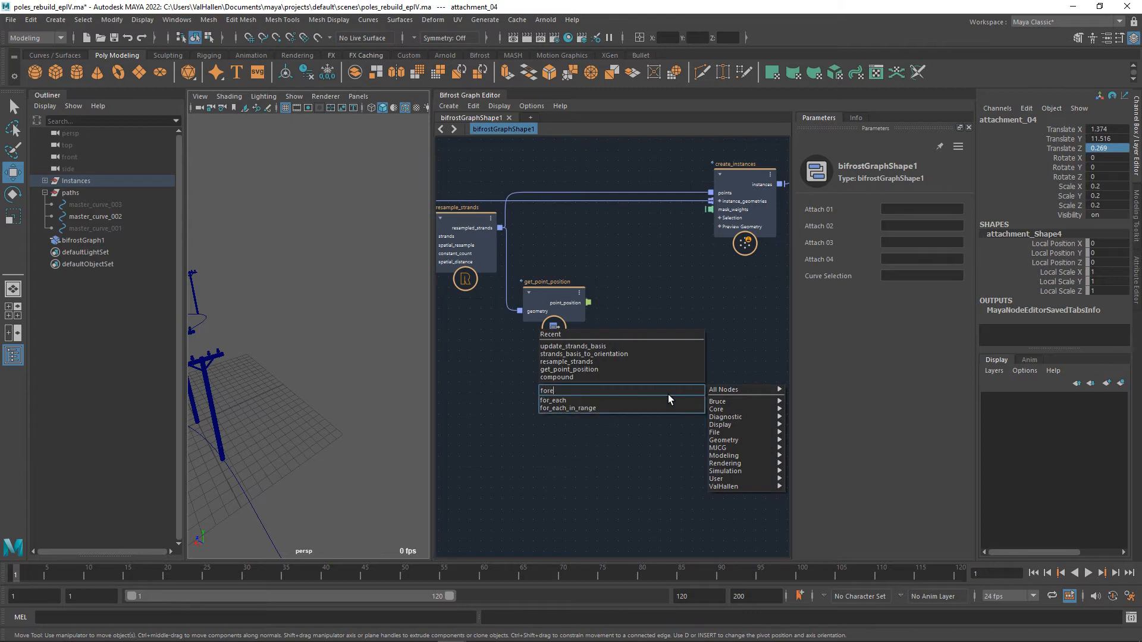
pyautogui.press('Return')
pyautogui.moveTo(667, 405); pyautogui.dragTo(665, 355)
pyautogui.scroll(-5, 524, 392)
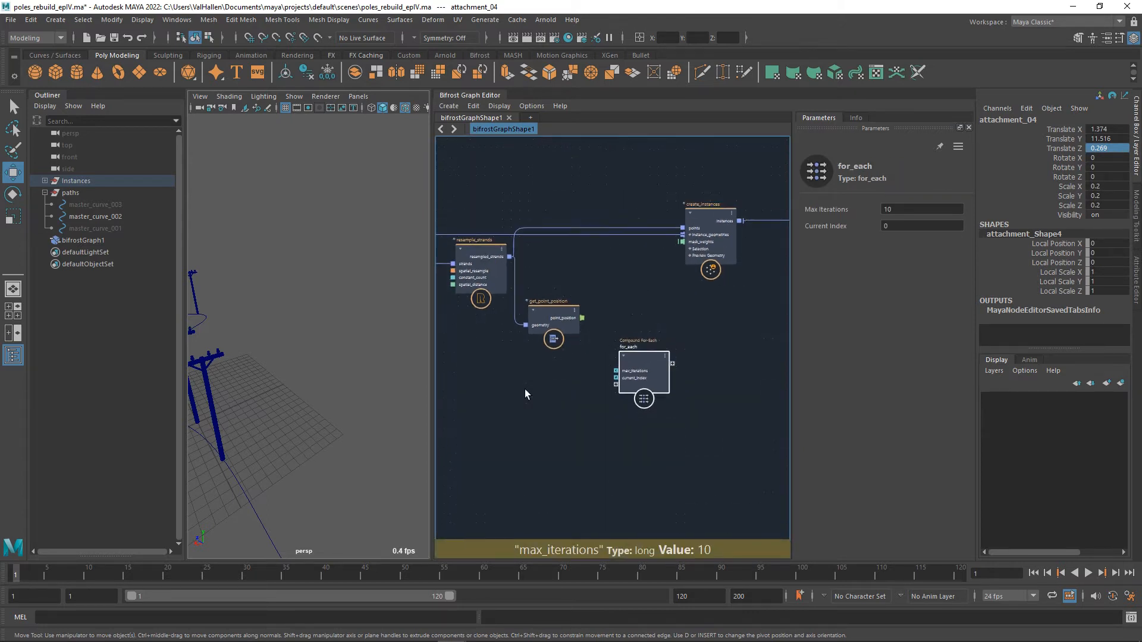
# Connect attachment_point_array's array, get_point_position's point_position and strands_basis_to_orientation's point_orientation to for_each as new input ports.
pyautogui.moveTo(443, 397); pyautogui.dragTo(703, 396, button='middle')
pyautogui.scroll(5, 666, 410)
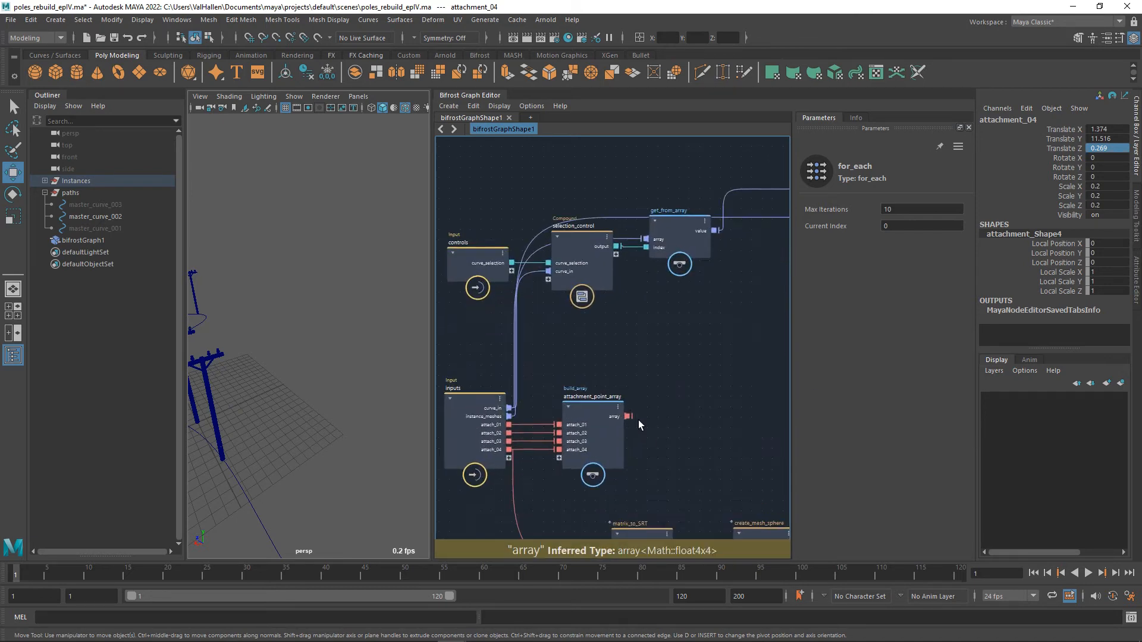
pyautogui.moveTo(804, 416); pyautogui.dragTo(676, 362)
pyautogui.keyDown('alt'); pyautogui.moveTo(560, 367); pyautogui.dragTo(636, 370, button='middle'); pyautogui.keyUp('alt')
pyautogui.moveTo(674, 329); pyautogui.dragTo(722, 408)
pyautogui.moveTo(489, 272); pyautogui.dragTo(748, 429)
pyautogui.keyDown('alt'); pyautogui.moveTo(712, 463); pyautogui.dragTo(645, 444, button='middle'); pyautogui.keyUp('alt')
# Delete the max_iterations port of for_each and rename its point_position port instance_position.
pyautogui.rightClick(681, 364)
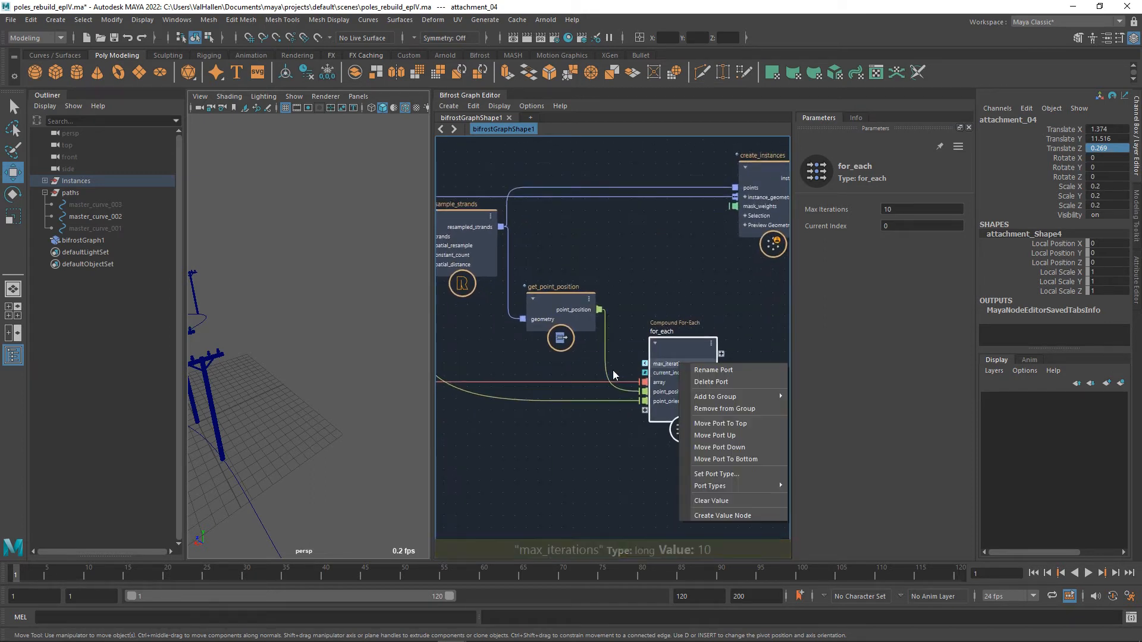
pyautogui.click(725, 382)
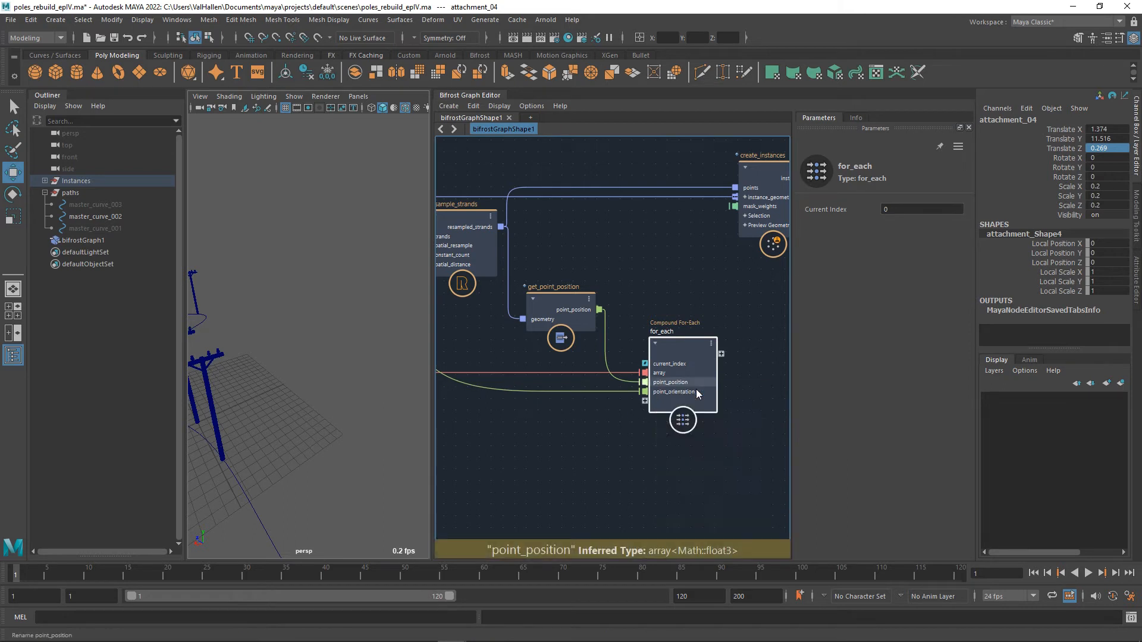
pyautogui.write('instan')
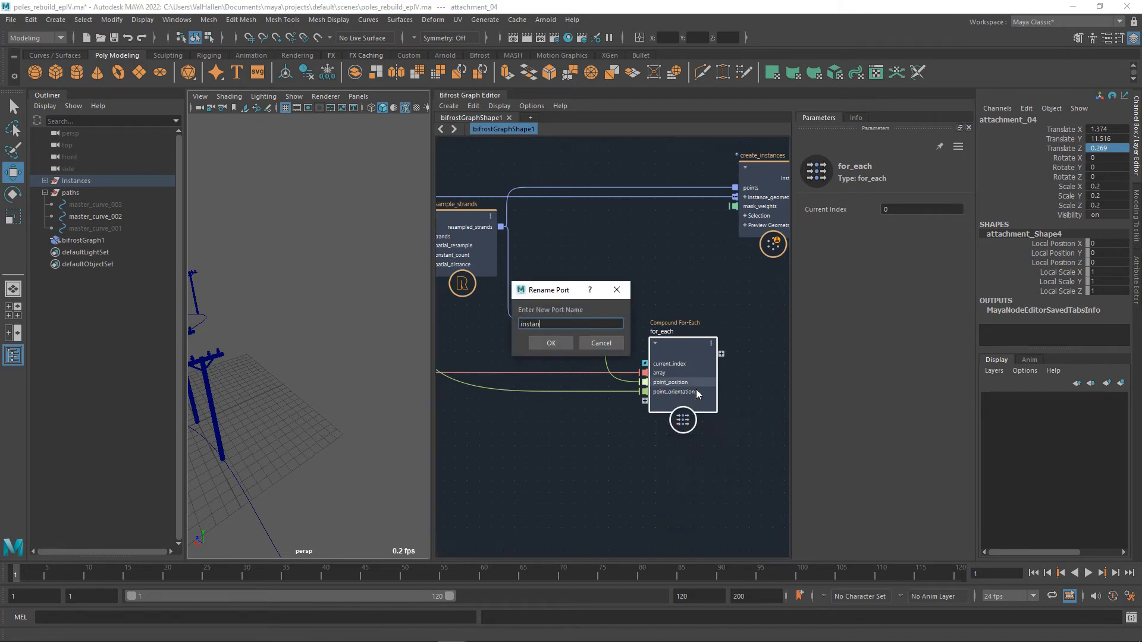
pyautogui.write('ce position')
pyautogui.press('Return')
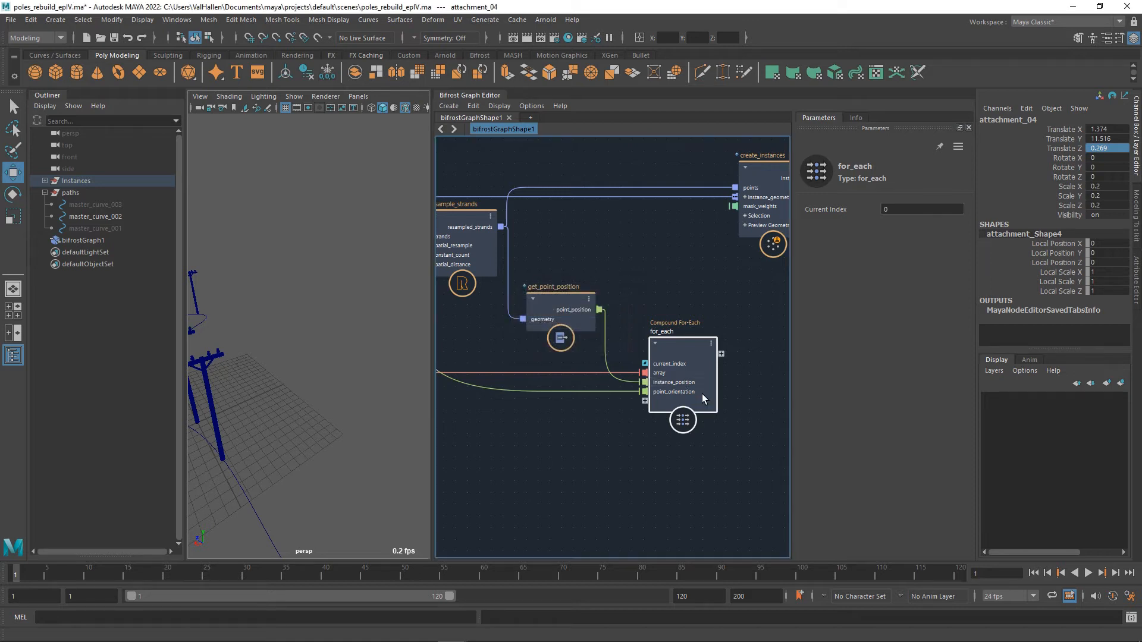
# Rename the point_orientation port of for_each as instance_quat.
pyautogui.rightClick(697, 393)
pyautogui.click(706, 401)
pyautogui.write('i')
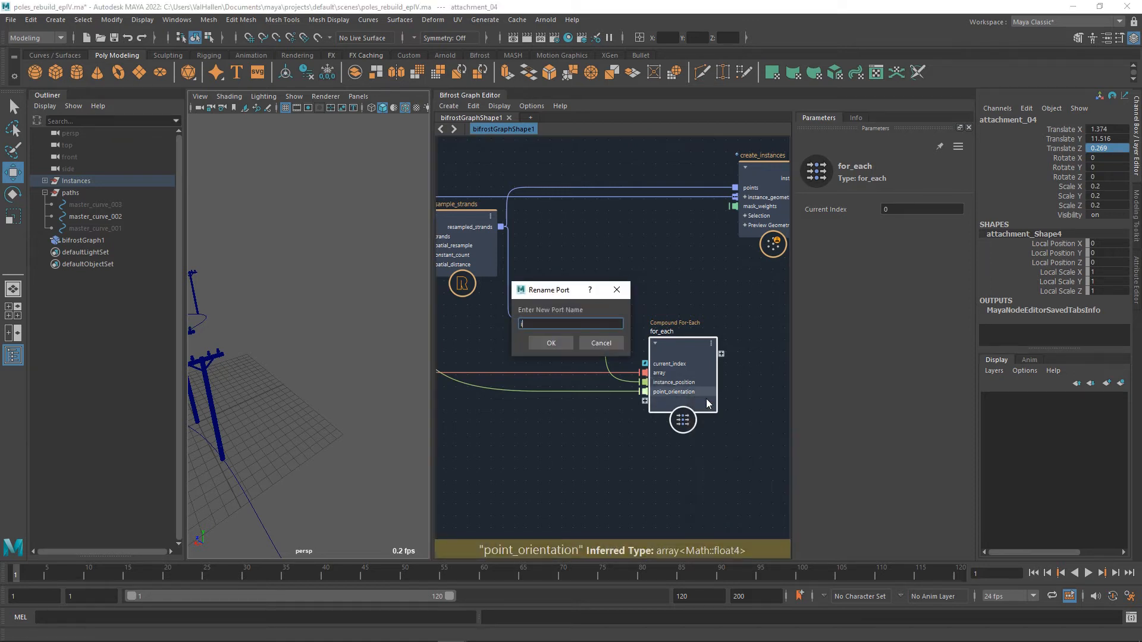
pyautogui.write('nstance_quat')
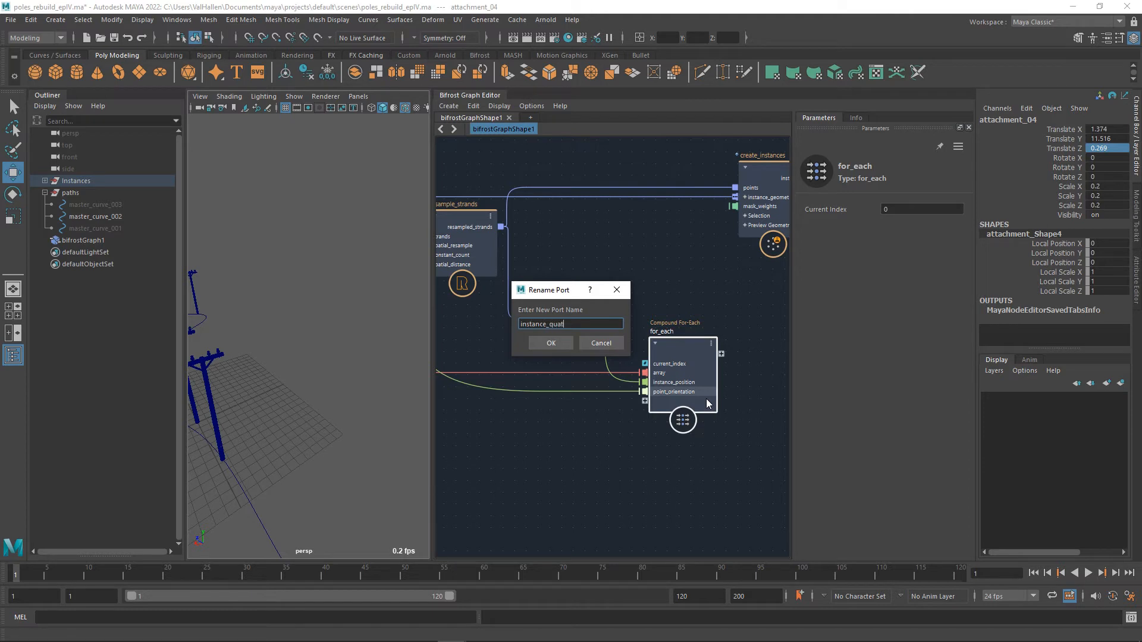
pyautogui.press('Return')
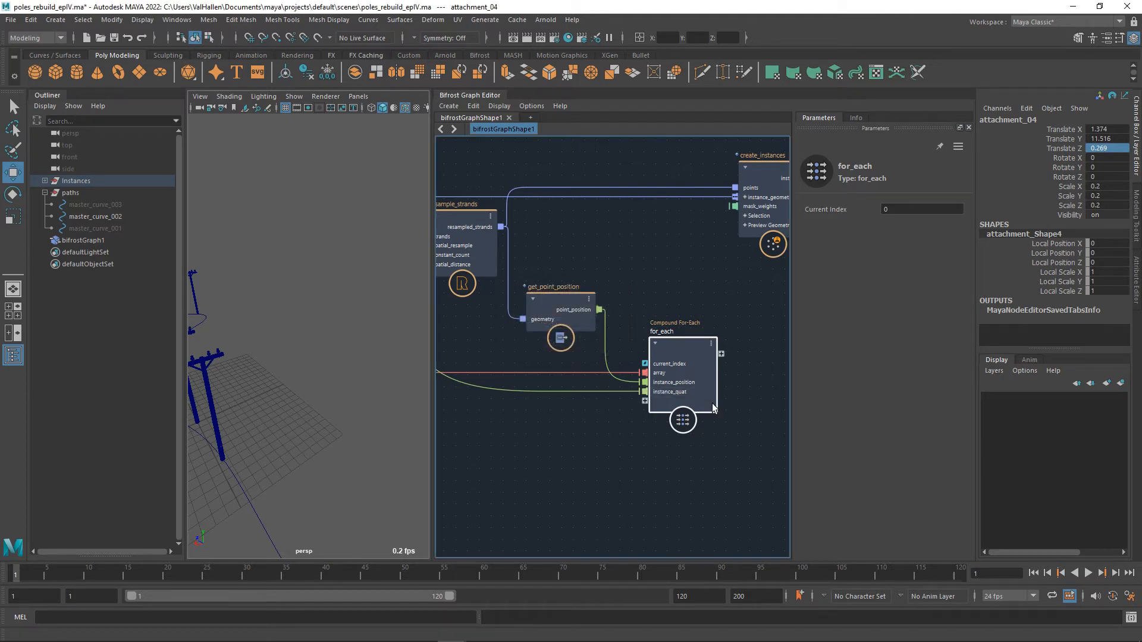
# Open the for_each compound for editing and arrange its input and output nodes with room between them.
pyautogui.doubleClick(681, 350)
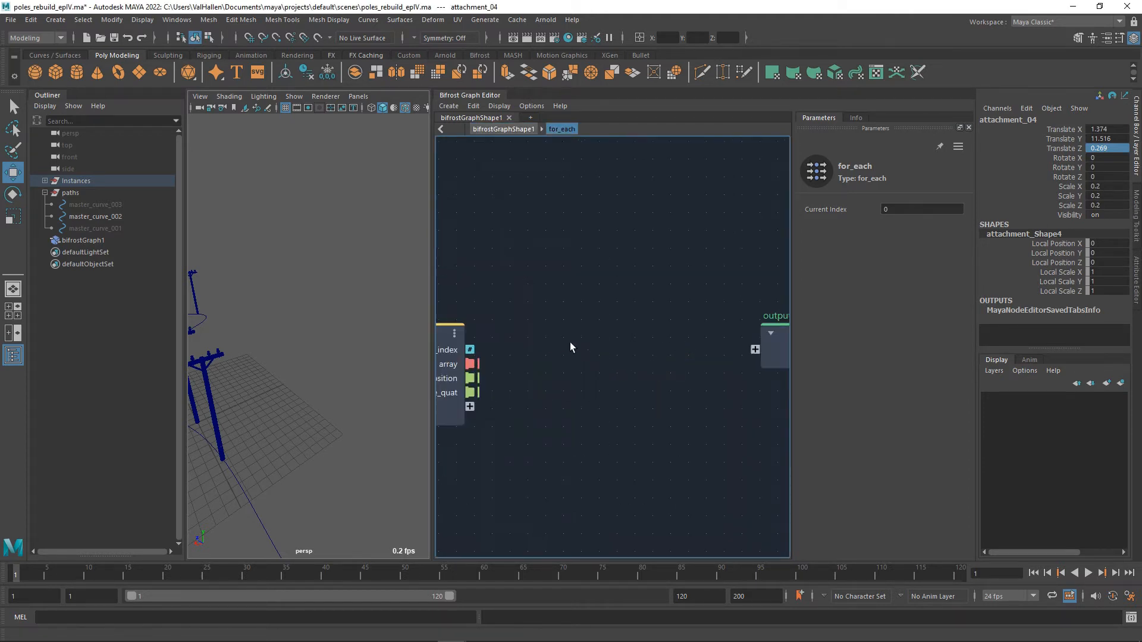
pyautogui.moveTo(502, 336); pyautogui.dragTo(489, 318)
pyautogui.scroll(-2, 648, 347)
pyautogui.keyDown('alt'); pyautogui.moveTo(669, 349); pyautogui.dragTo(647, 383, button='middle'); pyautogui.keyUp('alt')
pyautogui.moveTo(749, 371); pyautogui.dragTo(798, 349)
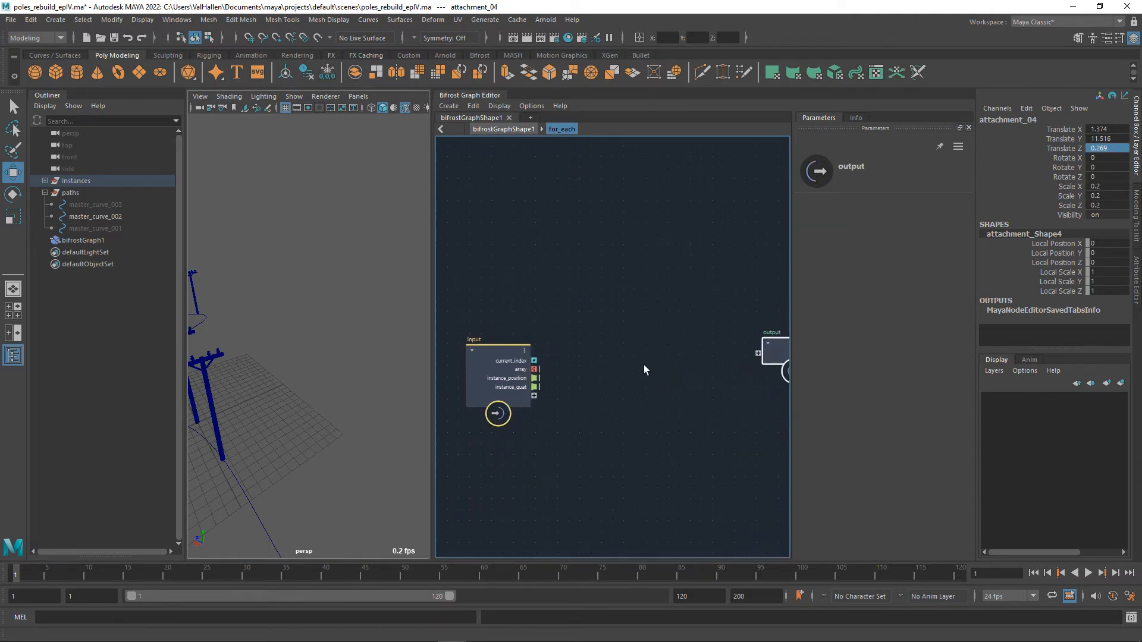
pyautogui.keyDown('alt'); pyautogui.moveTo(643, 365); pyautogui.dragTo(687, 349, button='middle'); pyautogui.keyUp('alt')
pyautogui.moveTo(550, 344); pyautogui.dragTo(503, 327)
pyautogui.scroll(-2, 636, 352)
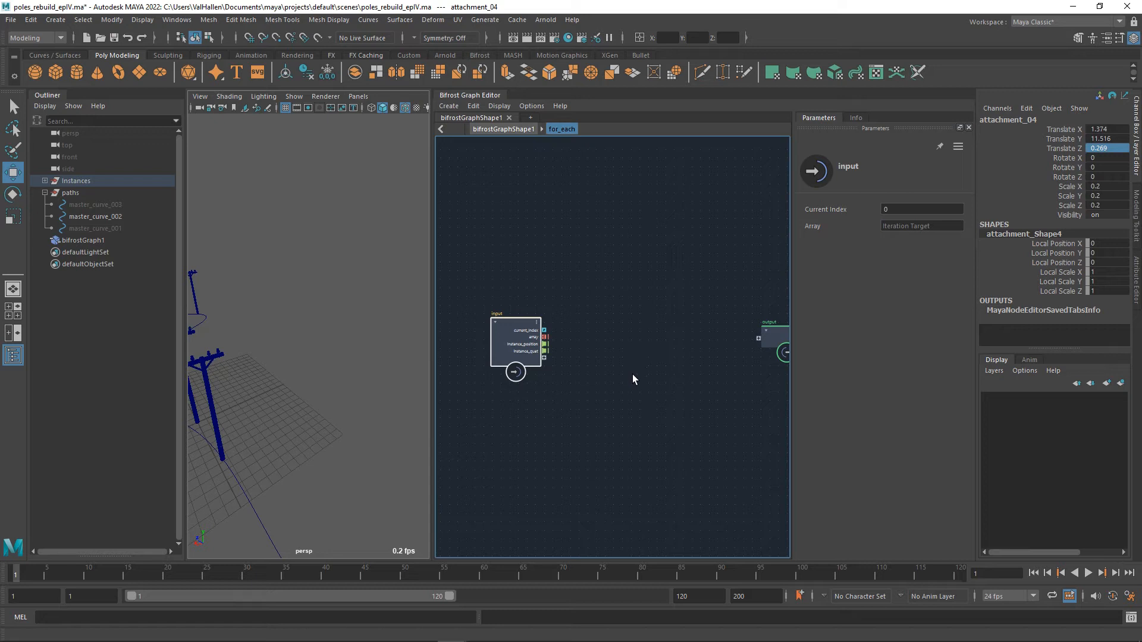
pyautogui.scroll(2, 632, 373)
pyautogui.keyDown('alt'); pyautogui.moveTo(549, 352); pyautogui.dragTo(559, 362, button='middle'); pyautogui.keyUp('alt')
# Add a matrix_to_SRT node inside for_each, fed by the array port of the input node.
pyautogui.press('Tab')
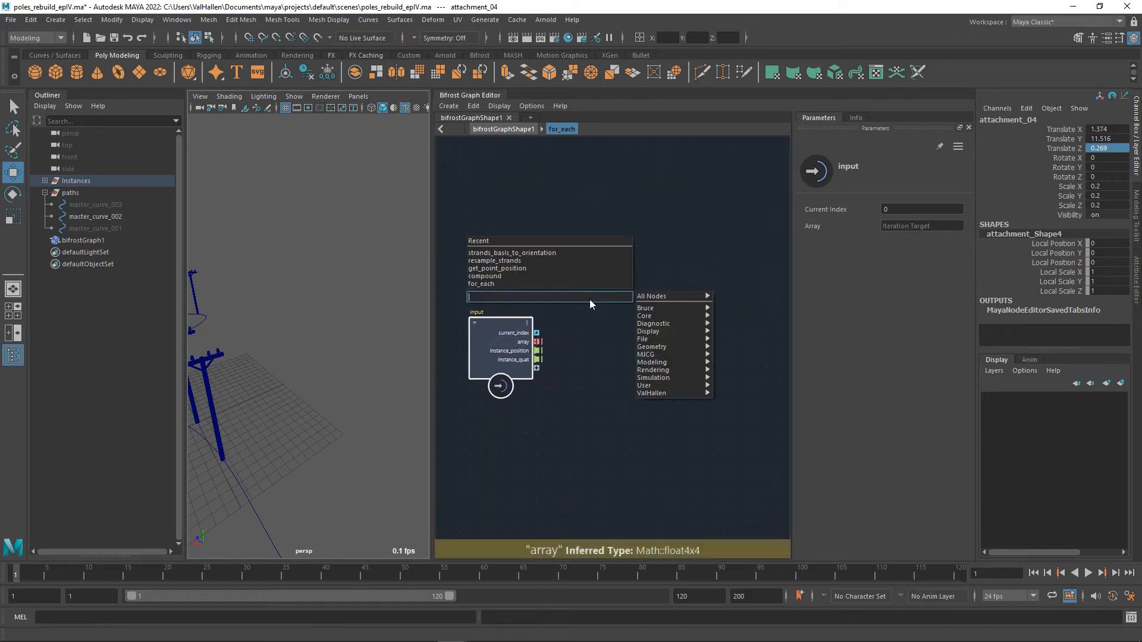
pyautogui.press('Escape')
pyautogui.moveTo(538, 342); pyautogui.dragTo(590, 308)
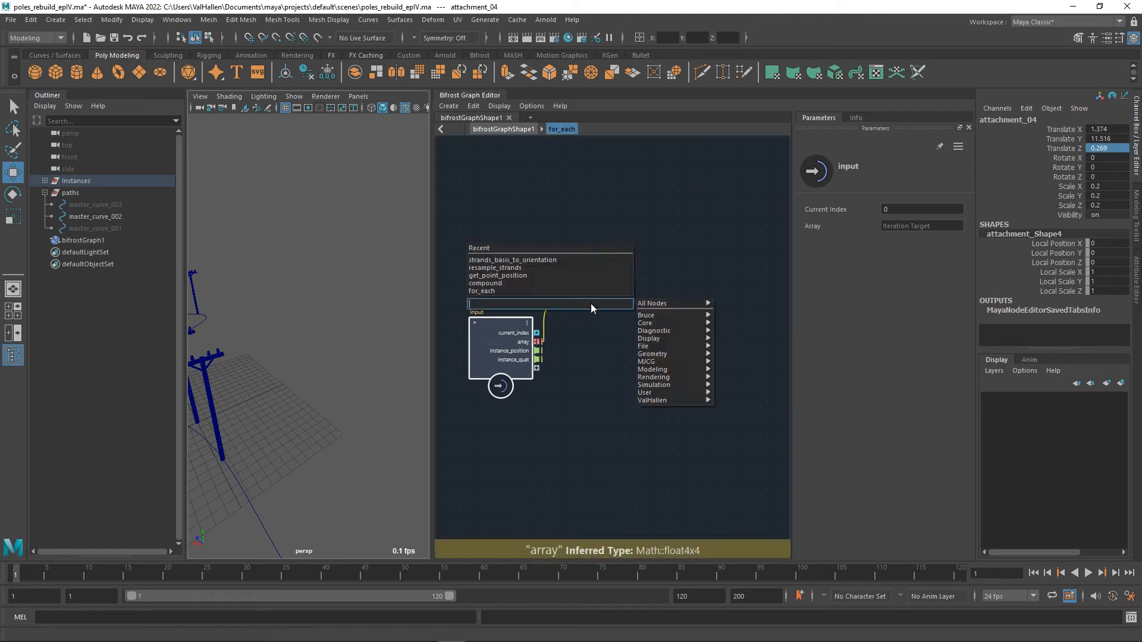
pyautogui.write('matr')
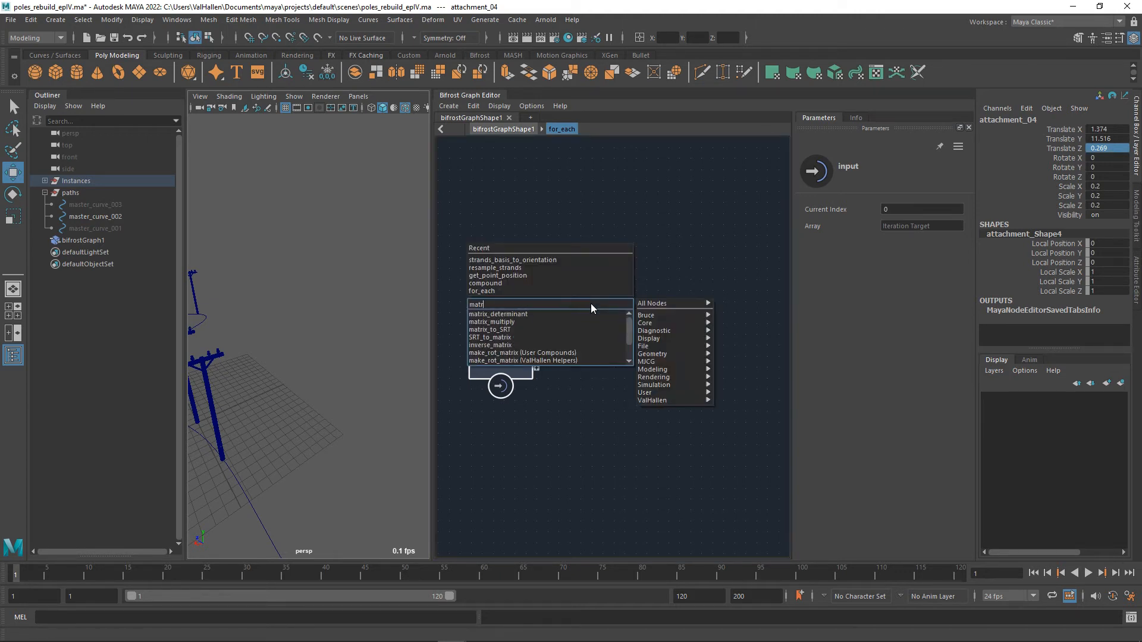
pyautogui.write('i')
pyautogui.press('Down')
pyautogui.press('Down')
pyautogui.press('Down')
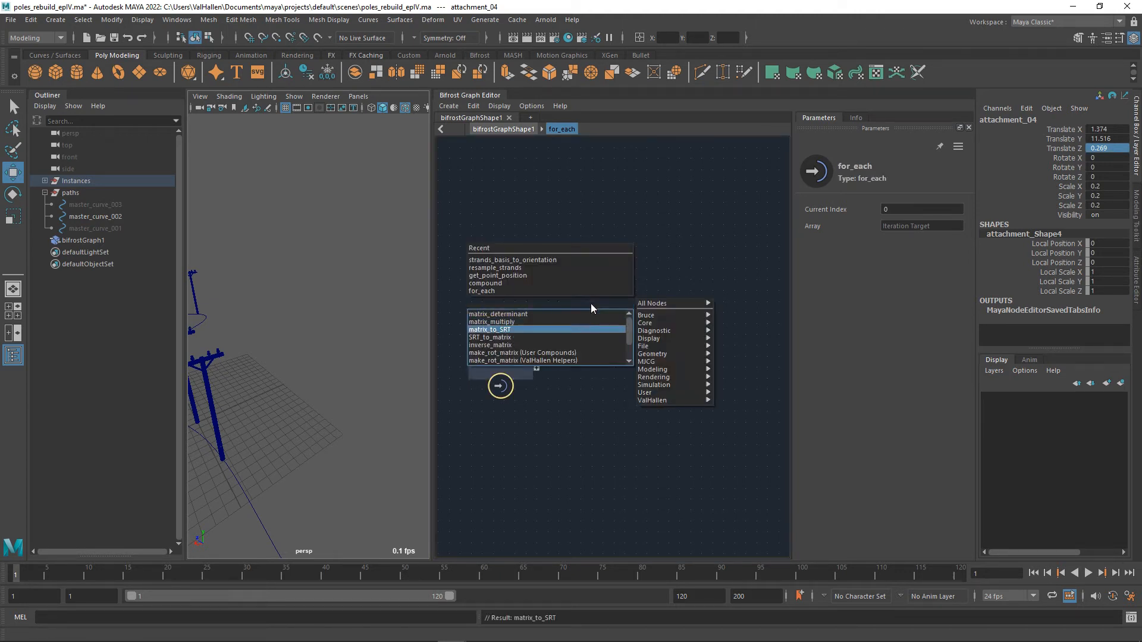
# Confirm the matrix_to_SRT node connected to the array port and place it above and beside the input node.
pyautogui.press('Return')
pyautogui.moveTo(600, 326); pyautogui.dragTo(615, 276)
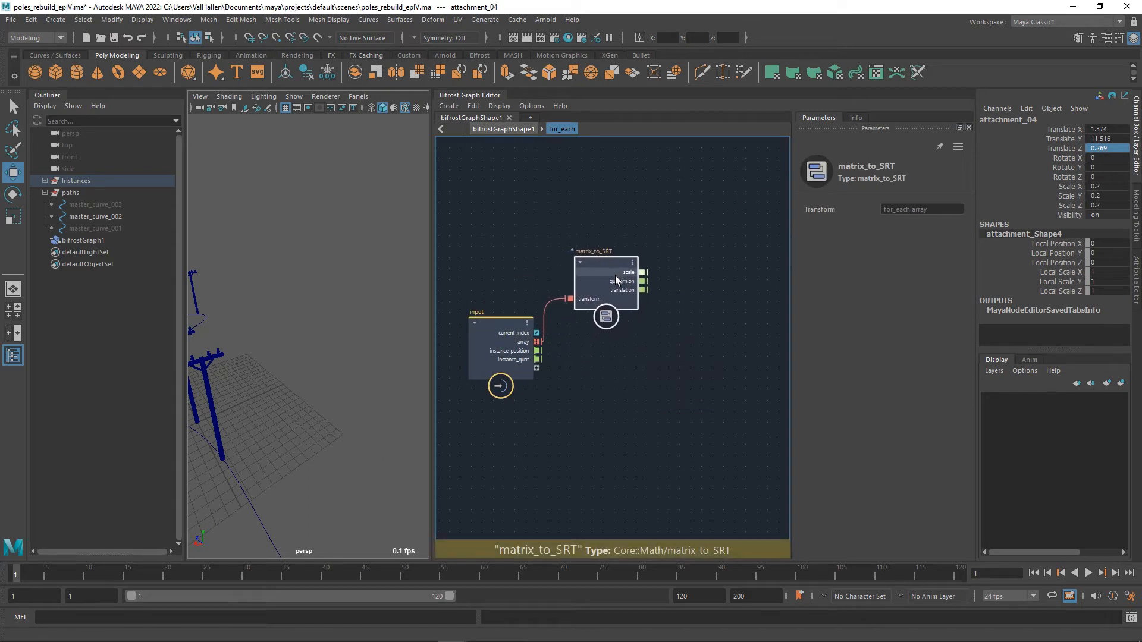
# Add a rotate_by_quaternion node inside for_each and connect the translation output of matrix_to_SRT to its vector port.
pyautogui.moveTo(661, 384); pyautogui.dragTo(604, 378, button='middle')
pyautogui.press('Tab')
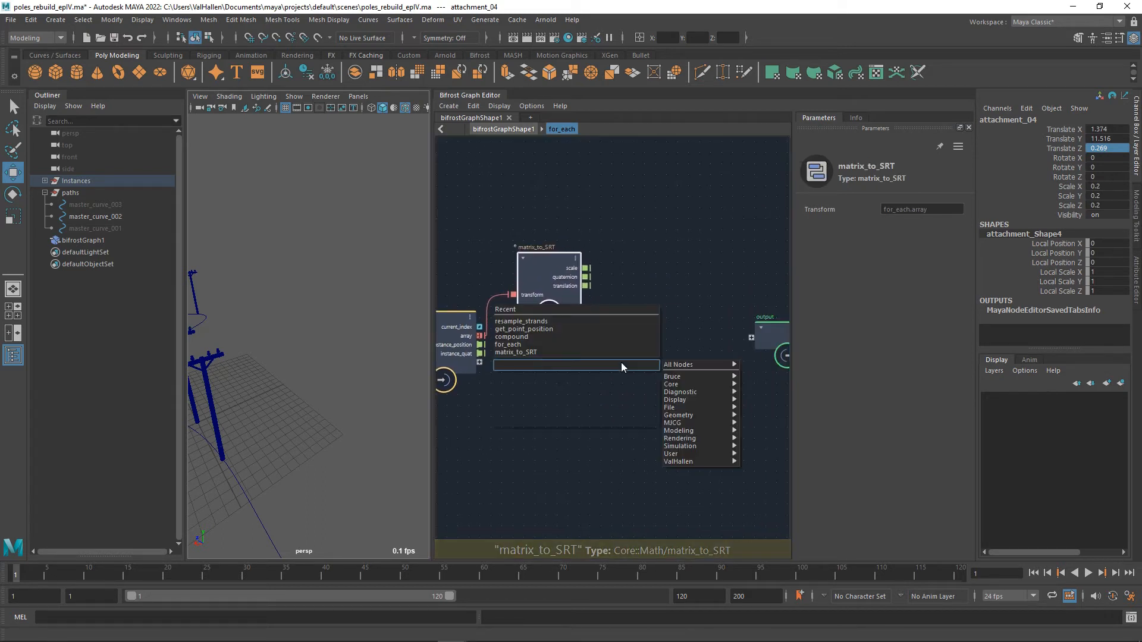
pyautogui.write('rotate')
pyautogui.press('Down')
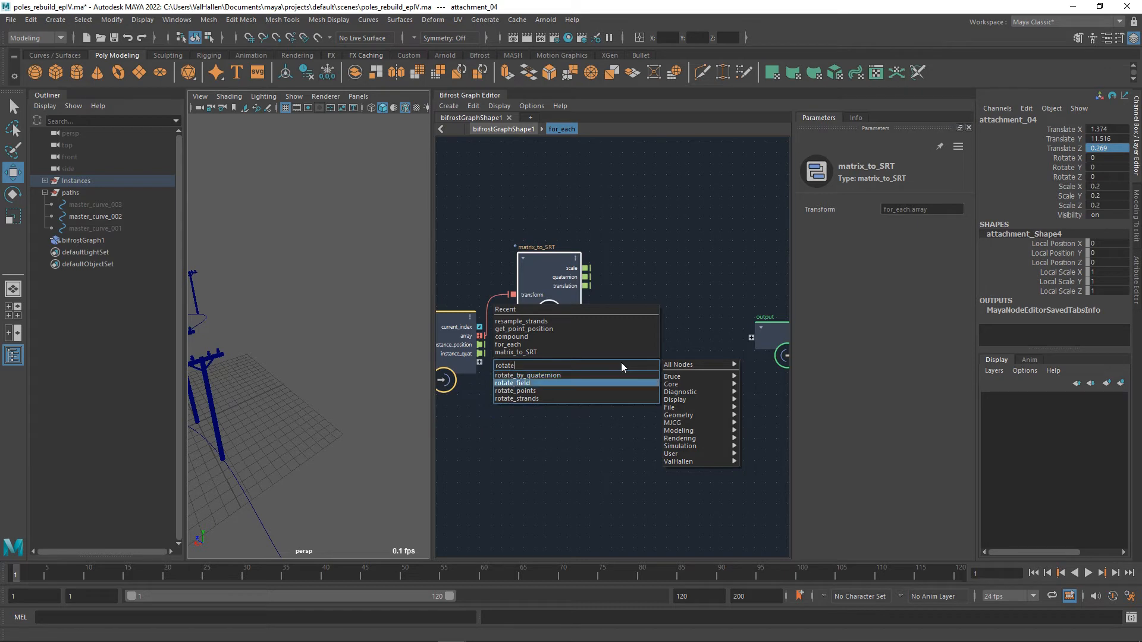
pyautogui.press('Return')
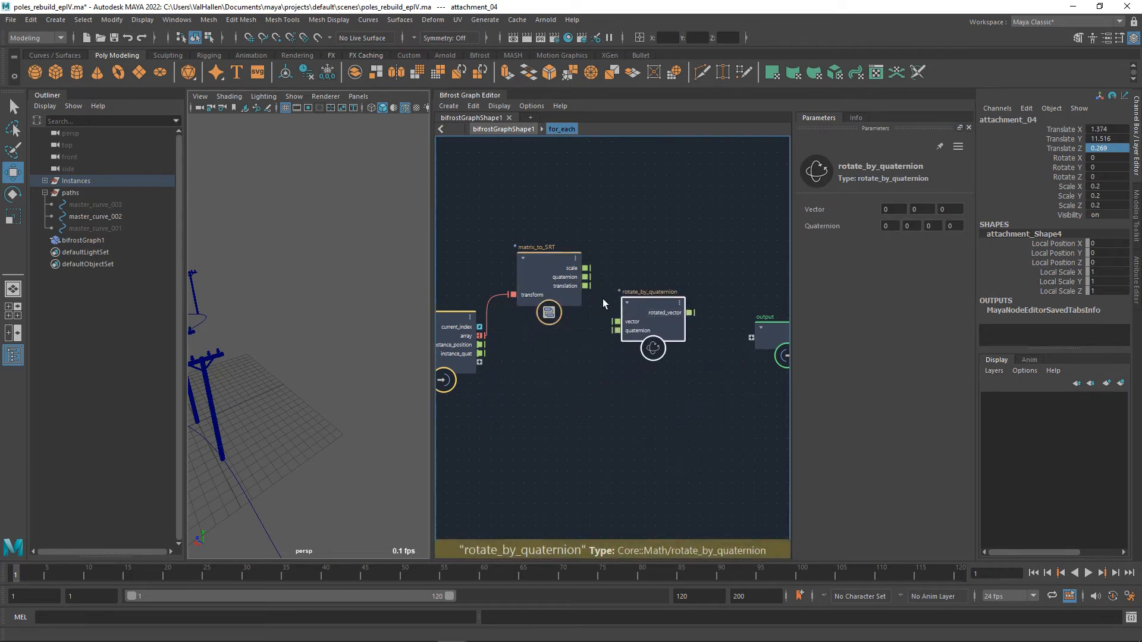
pyautogui.moveTo(605, 308); pyautogui.dragTo(656, 302)
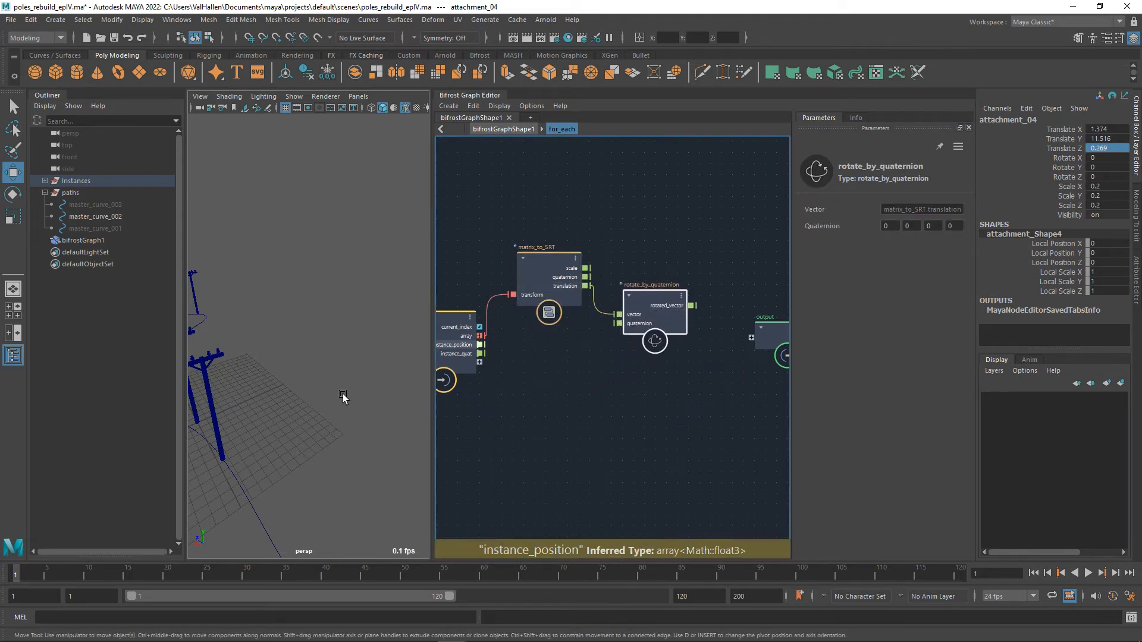
pyautogui.keyDown('alt'); pyautogui.moveTo(284, 385); pyautogui.dragTo(332, 409, button='middle'); pyautogui.keyUp('alt')
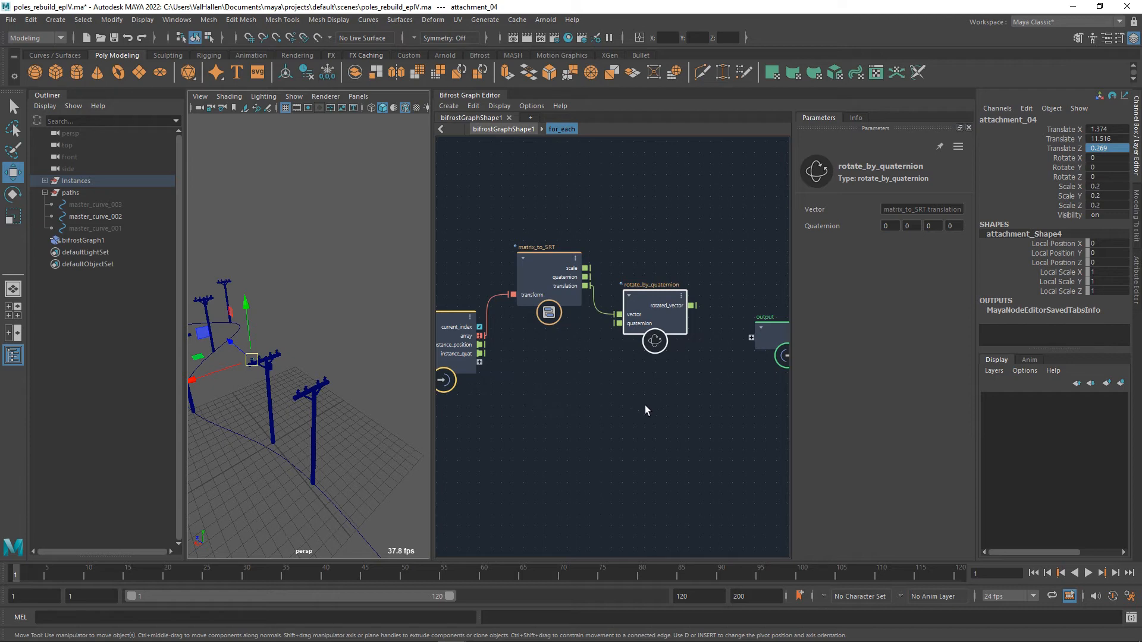
# Connect the instance_quat port of the input node to the quaternion port of rotate_by_quaternion.
pyautogui.moveTo(569, 396); pyautogui.dragTo(577, 400, button='middle')
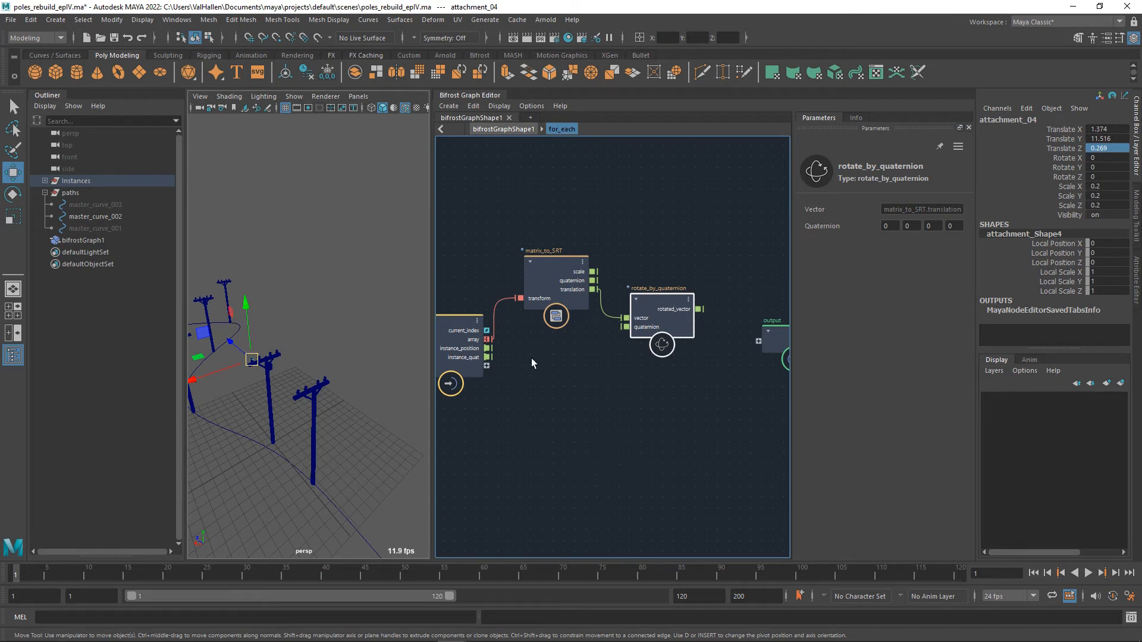
pyautogui.moveTo(496, 358); pyautogui.dragTo(683, 302)
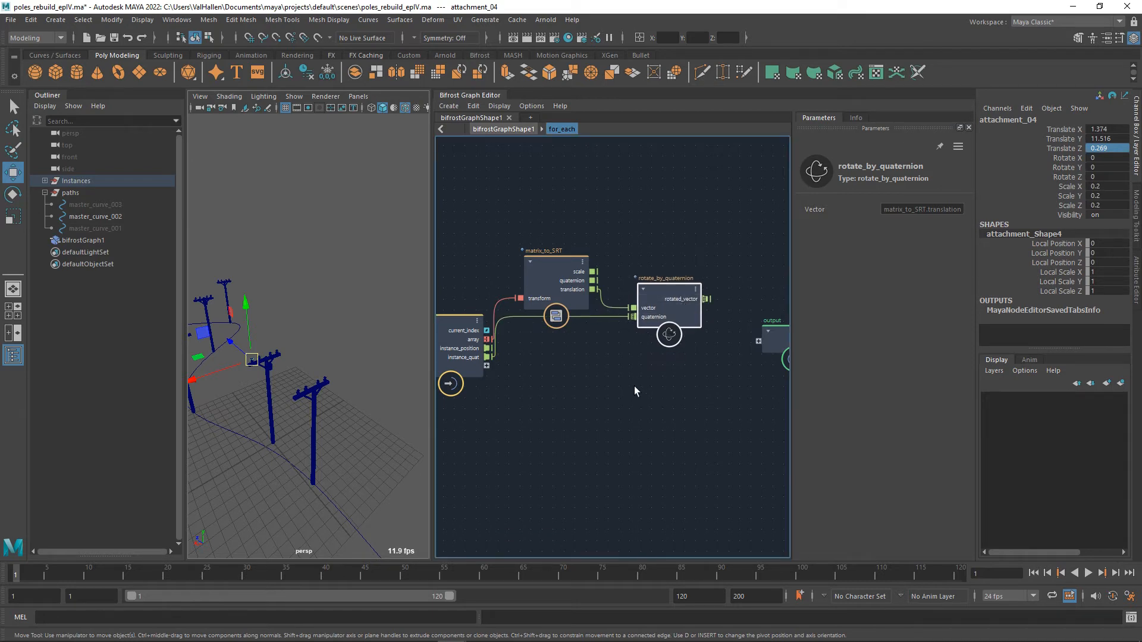
# Add an add node inside for_each and place it between rotate_by_quaternion and the output node, moving the output node farther away.
pyautogui.press('Tab')
pyautogui.write('add')
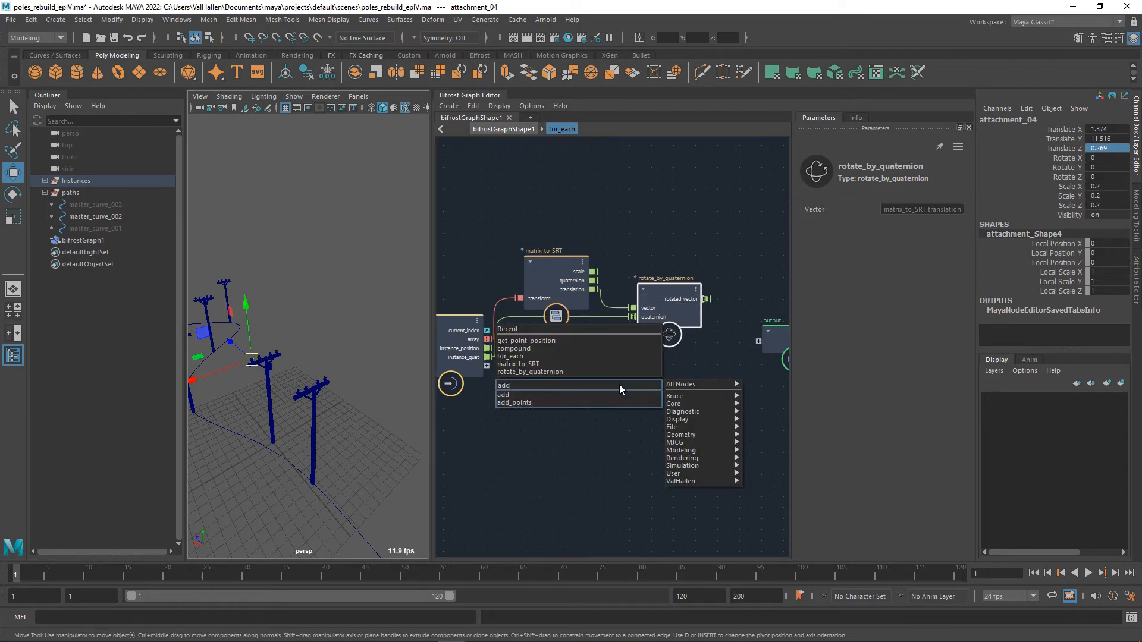
pyautogui.click(549, 394)
pyautogui.keyDown('alt'); pyautogui.moveTo(693, 377); pyautogui.dragTo(601, 378, button='middle'); pyautogui.keyUp('alt')
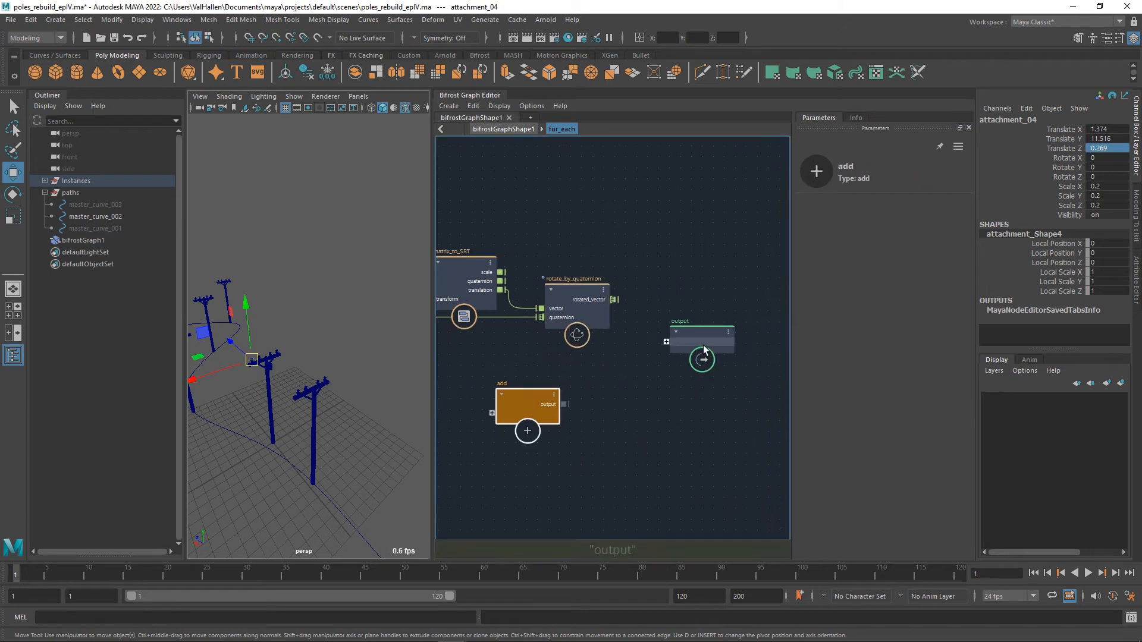
pyautogui.moveTo(703, 346); pyautogui.dragTo(820, 331)
pyautogui.moveTo(515, 418); pyautogui.dragTo(690, 316)
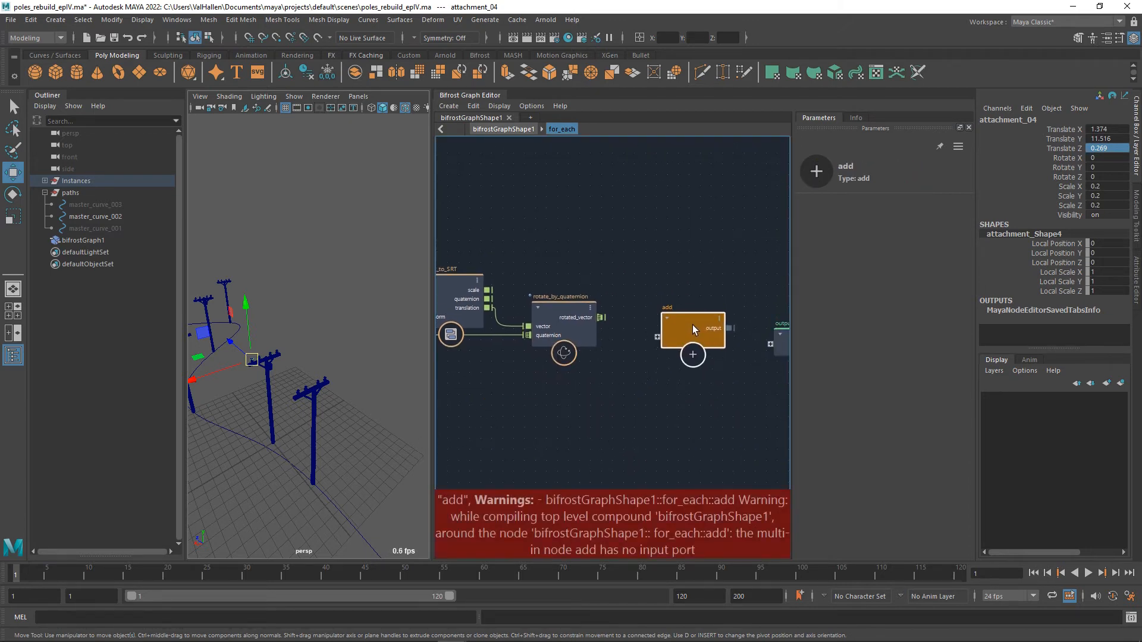
# Connect the input node's instance_position and rotate_by_quaternion's rotated_vector to the add node as its two inputs.
pyautogui.keyDown('alt'); pyautogui.moveTo(654, 385); pyautogui.dragTo(598, 387, button='middle'); pyautogui.keyUp('alt')
pyautogui.click(489, 368)
pyautogui.moveTo(705, 338); pyautogui.dragTo(714, 369)
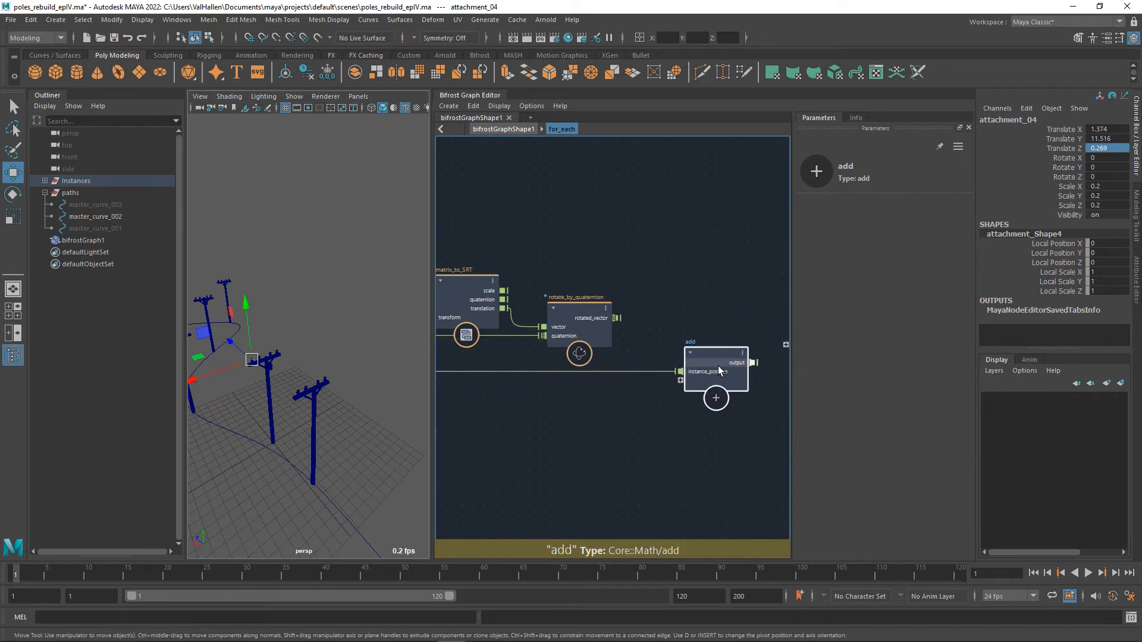
pyautogui.moveTo(617, 318); pyautogui.dragTo(680, 380)
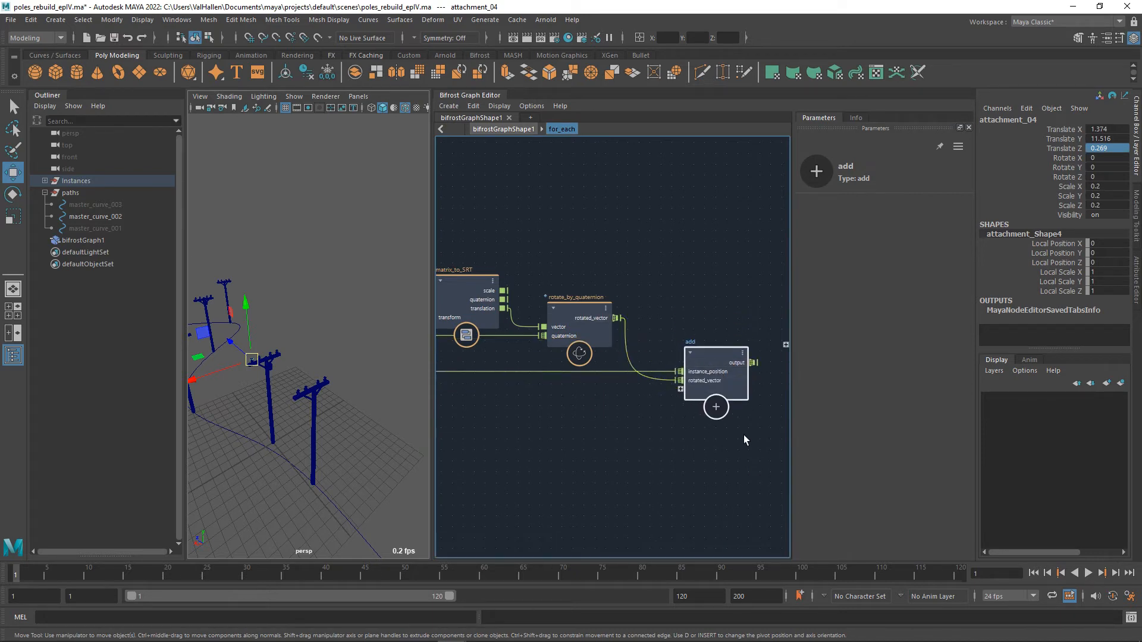
# Connect the add node's result to a new port on the output node of for_each and space the output node out.
pyautogui.keyDown('alt'); pyautogui.moveTo(756, 380); pyautogui.dragTo(648, 424, button='middle'); pyautogui.keyUp('alt')
pyautogui.click(714, 386)
pyautogui.moveTo(687, 386); pyautogui.dragTo(699, 406)
pyautogui.keyDown('alt'); pyautogui.moveTo(717, 464); pyautogui.dragTo(855, 437, button='middle'); pyautogui.keyUp('alt')
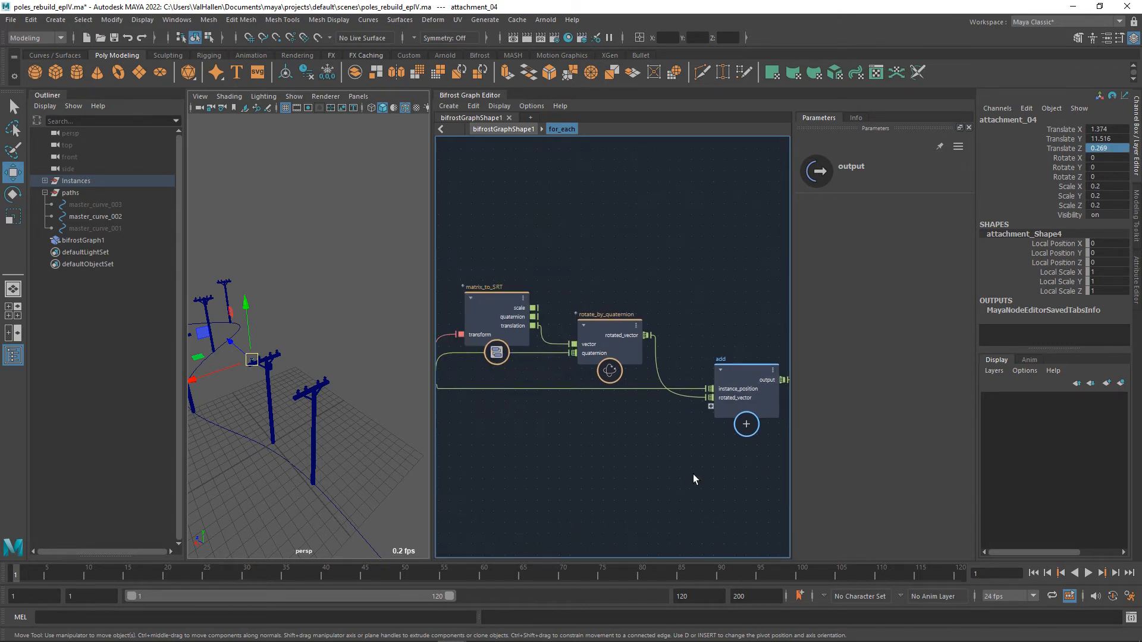
# Examine the for_each network from the input node through matrix_to_SRT, rotate_by_quaternion and add to the output node.
pyautogui.keyDown('alt'); pyautogui.moveTo(516, 460); pyautogui.dragTo(643, 472, button='middle'); pyautogui.keyUp('alt')
pyautogui.moveTo(511, 371); pyautogui.dragTo(493, 372)
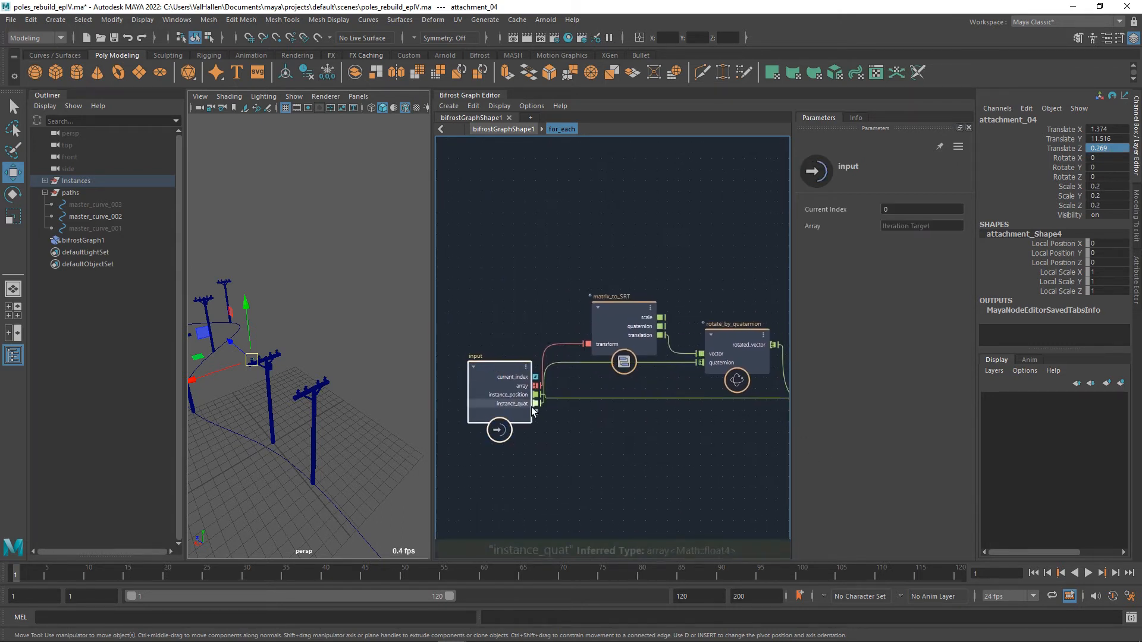
pyautogui.keyDown('alt'); pyautogui.moveTo(625, 445); pyautogui.dragTo(612, 432, button='middle'); pyautogui.keyUp('alt')
pyautogui.moveTo(466, 374); pyautogui.dragTo(462, 378)
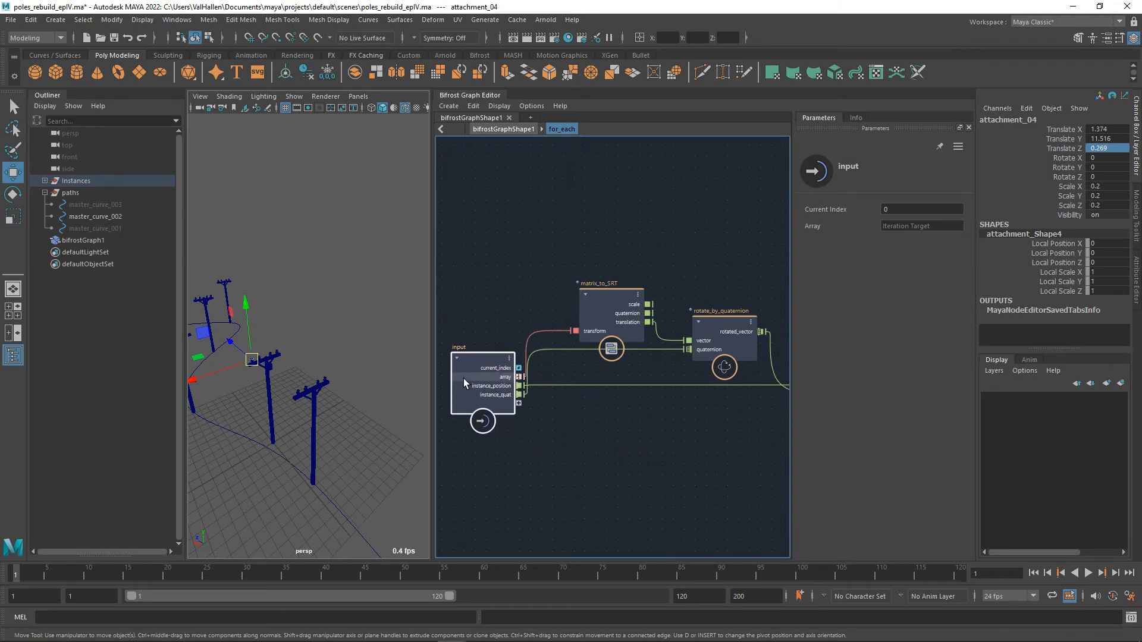
pyautogui.keyDown('alt'); pyautogui.moveTo(603, 429); pyautogui.dragTo(583, 430, button='middle'); pyautogui.keyUp('alt')
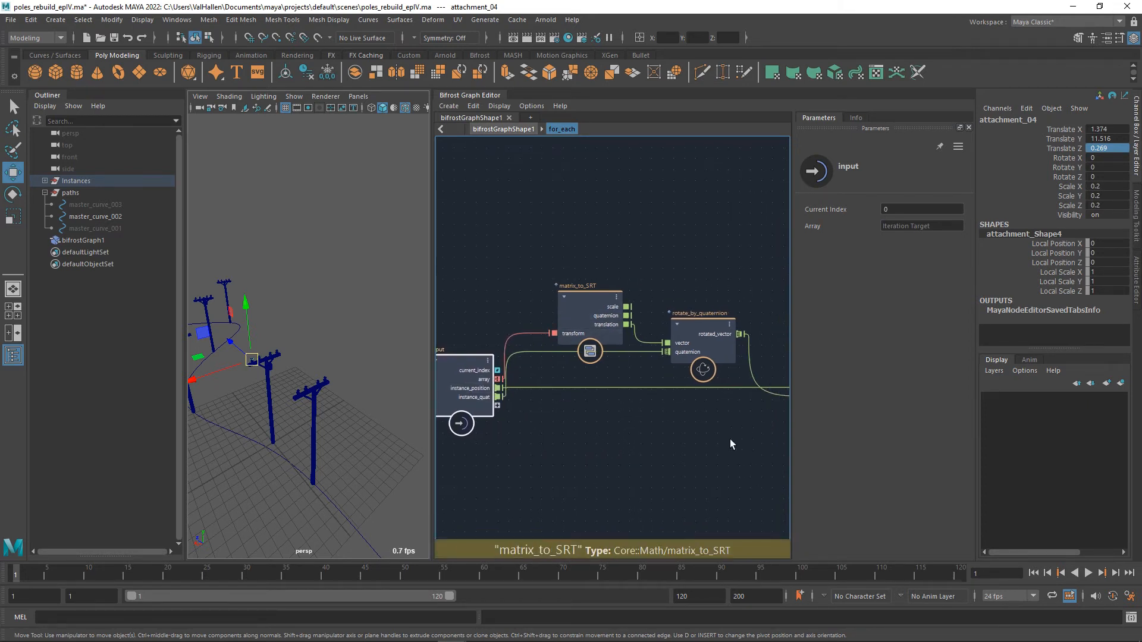
pyautogui.keyDown('alt'); pyautogui.moveTo(729, 439); pyautogui.dragTo(631, 445, button='middle'); pyautogui.keyUp('alt')
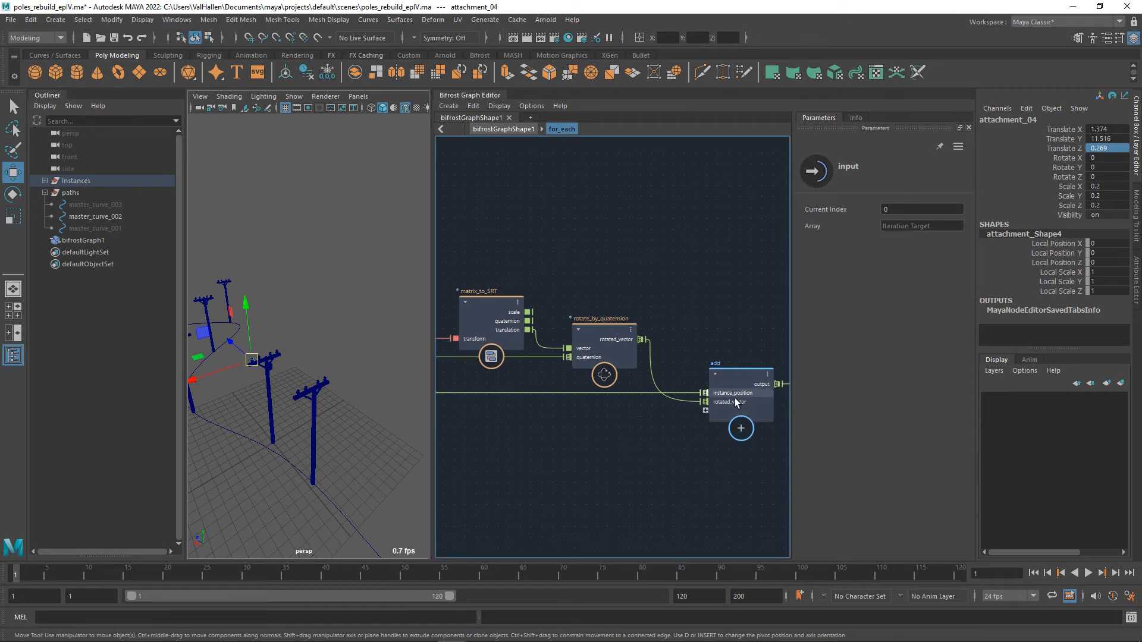
pyautogui.keyDown('alt'); pyautogui.moveTo(526, 446); pyautogui.dragTo(626, 444, button='middle'); pyautogui.keyUp('alt')
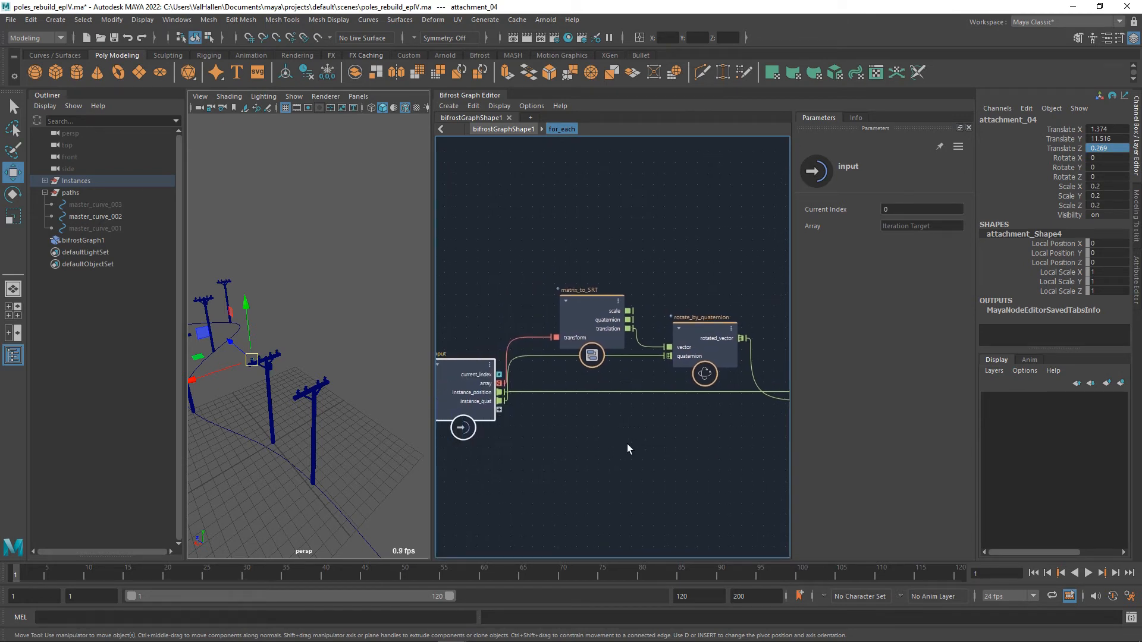
pyautogui.keyDown('alt'); pyautogui.moveTo(602, 394); pyautogui.dragTo(616, 378, button='middle'); pyautogui.keyUp('alt')
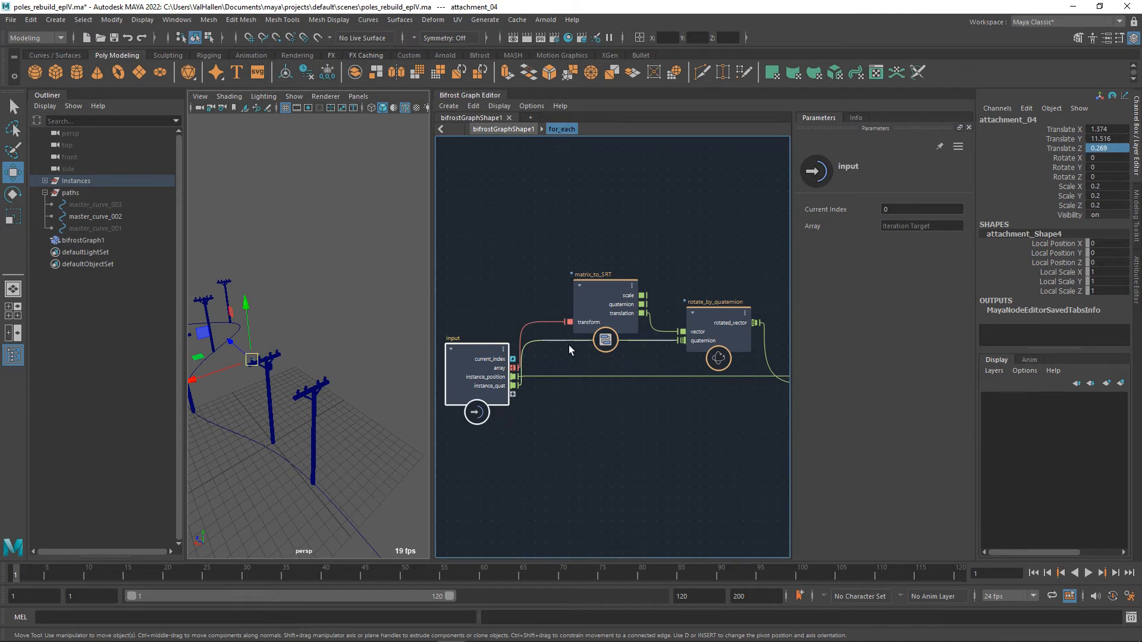
pyautogui.keyDown('alt'); pyautogui.moveTo(622, 410); pyautogui.dragTo(618, 406, button='middle'); pyautogui.keyUp('alt')
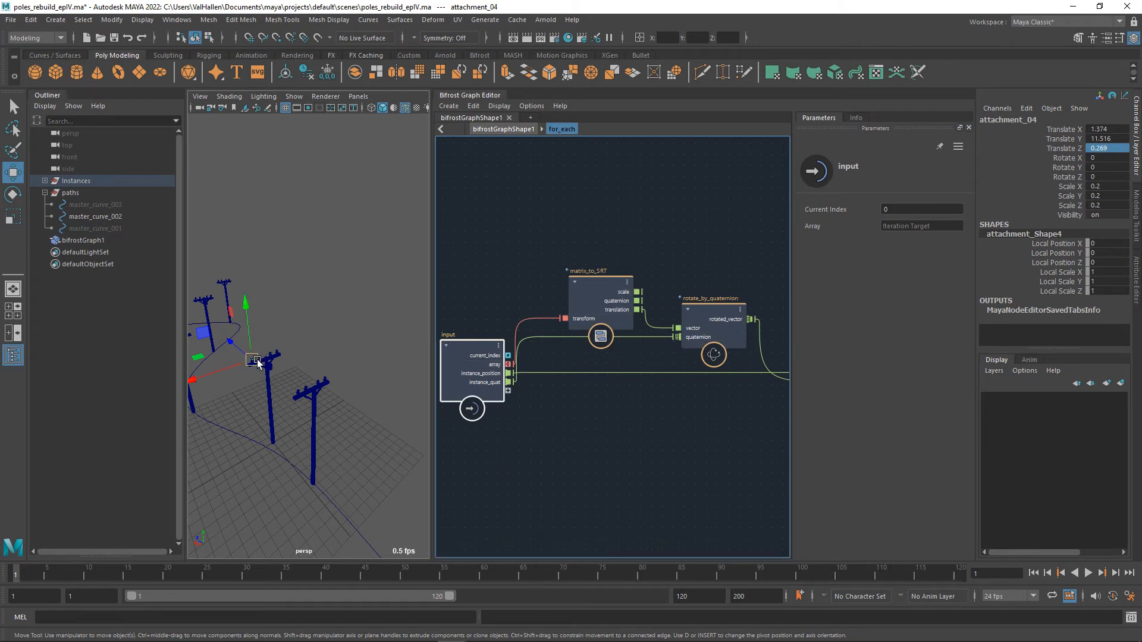
pyautogui.keyDown('alt'); pyautogui.moveTo(773, 467); pyautogui.dragTo(565, 475, button='middle'); pyautogui.keyUp('alt')
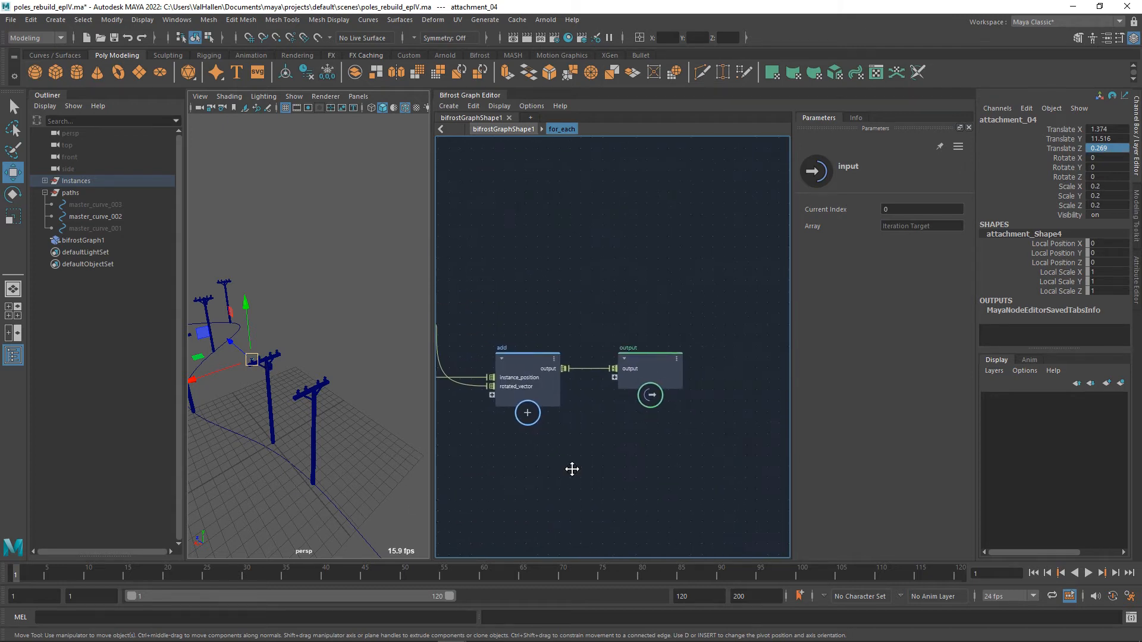
pyautogui.click(666, 381)
pyautogui.keyDown('alt'); pyautogui.moveTo(467, 430); pyautogui.dragTo(666, 421, button='middle'); pyautogui.keyUp('alt')
pyautogui.scroll(-2, 629, 423)
pyautogui.scroll(1, 629, 424)
pyautogui.scroll(-1, 630, 423)
pyautogui.scroll(-3, 654, 433)
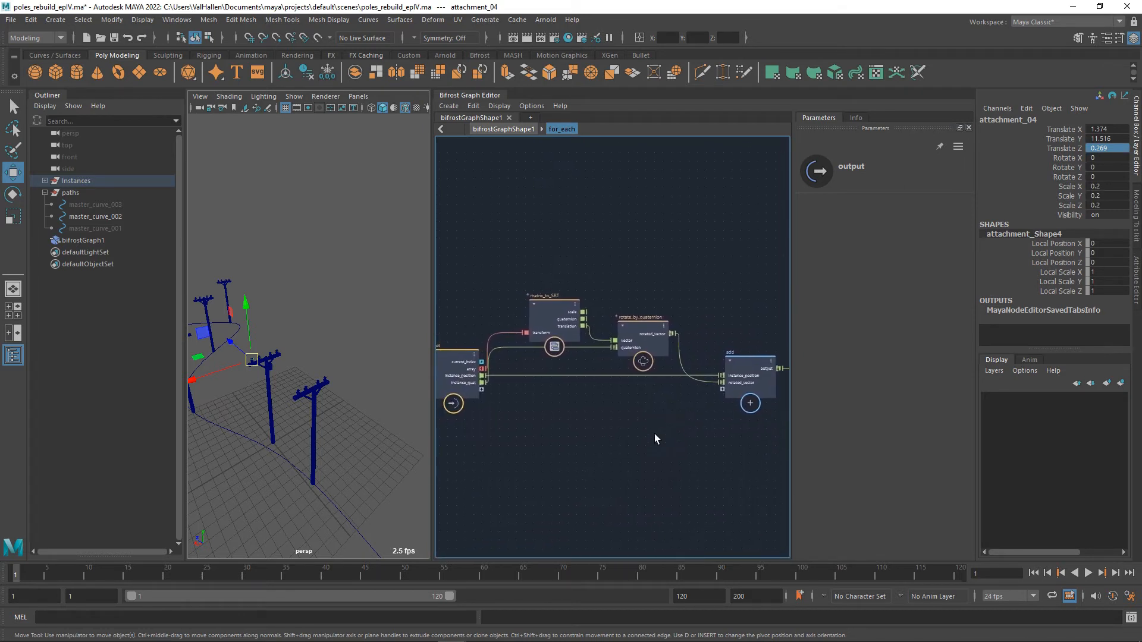
pyautogui.scroll(1, 640, 430)
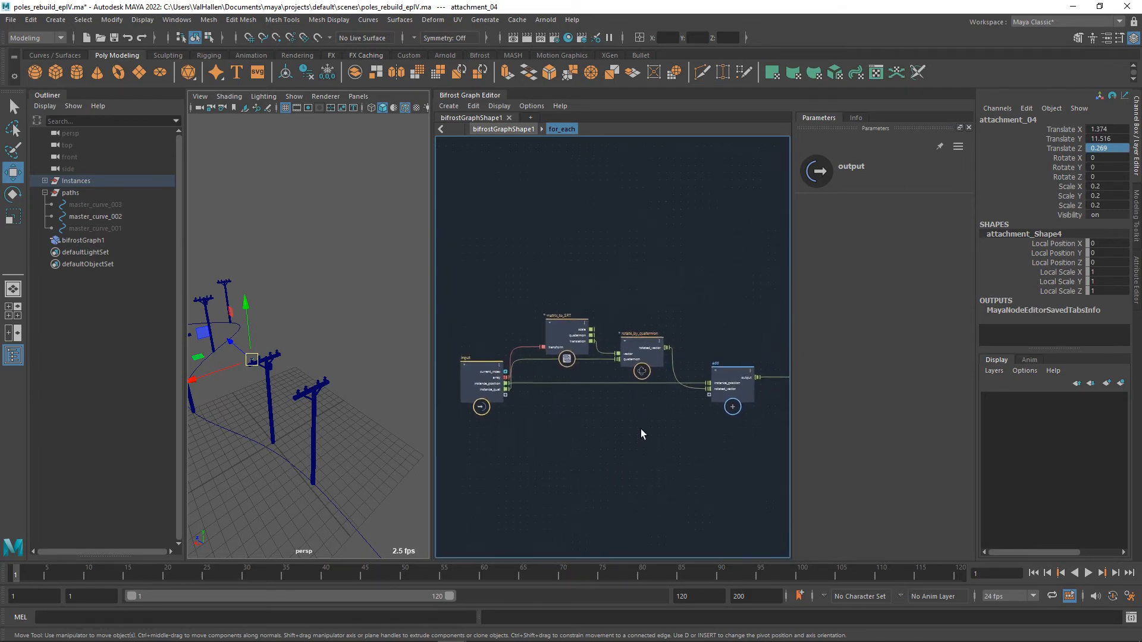
# Return to the top-level graph and rename the for_each compound as for_each_attachment.
pyautogui.doubleClick(561, 419)
pyautogui.keyDown('alt'); pyautogui.moveTo(783, 262); pyautogui.dragTo(777, 268, button='middle'); pyautogui.keyUp('alt')
pyautogui.doubleClick(660, 337)
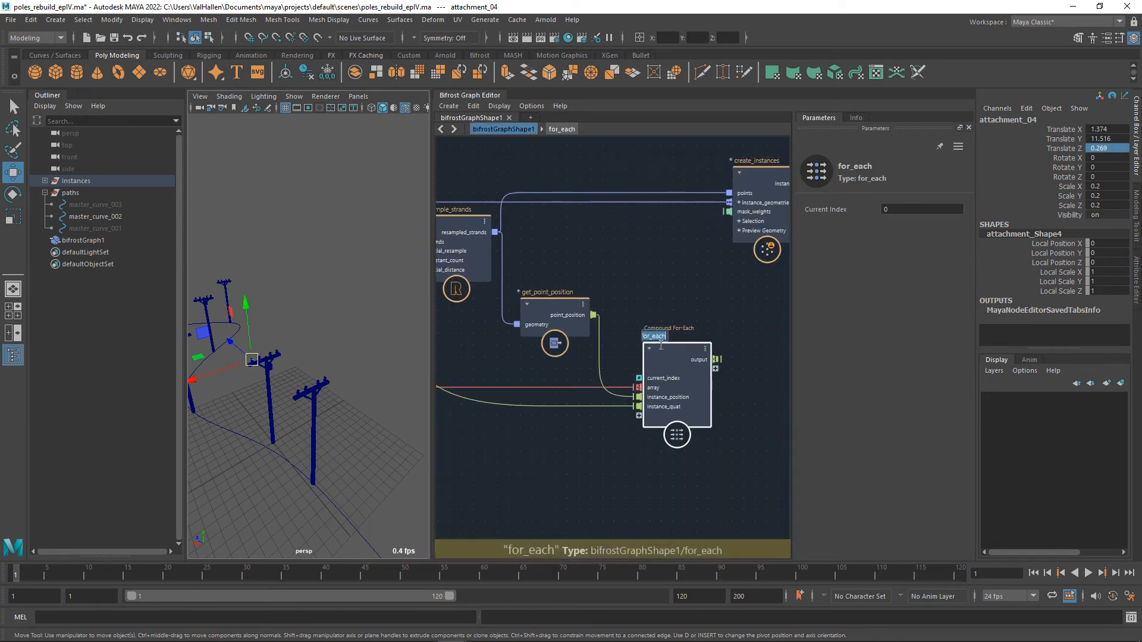
pyautogui.write('for ea')
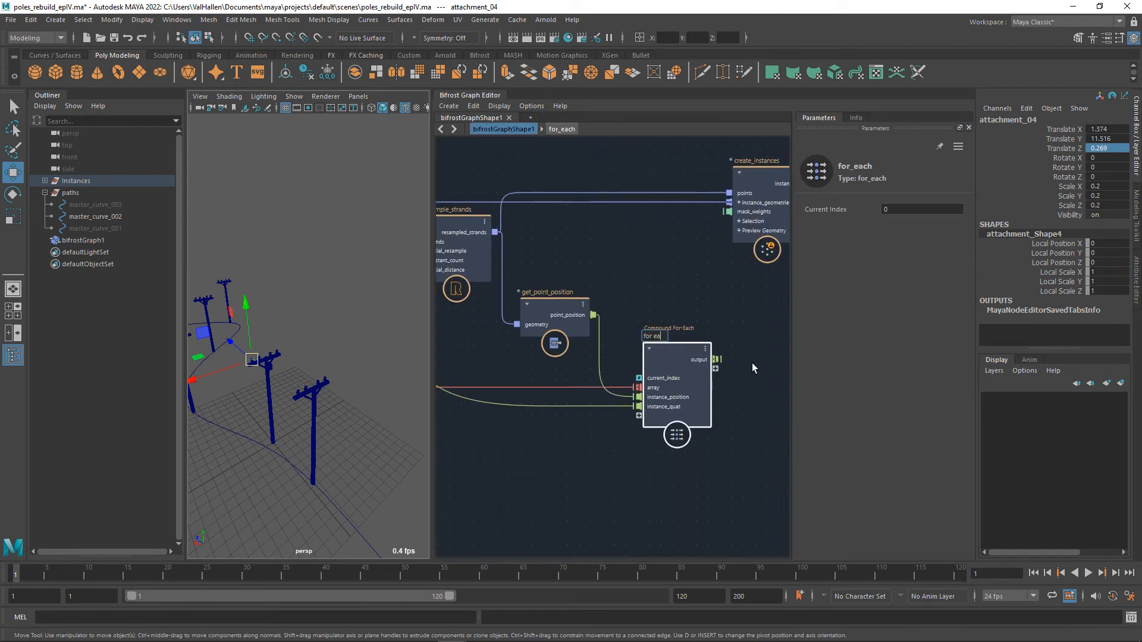
pyautogui.write('ch_attachment')
pyautogui.press('Return')
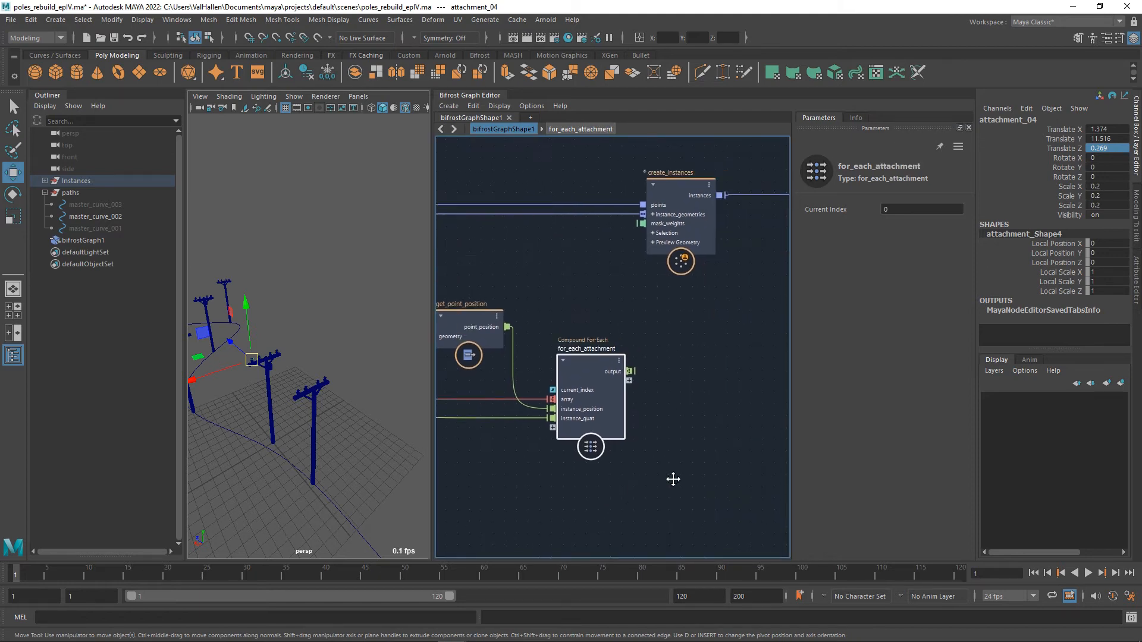
pyautogui.keyDown('alt'); pyautogui.moveTo(674, 479); pyautogui.dragTo(658, 479, button='middle'); pyautogui.keyUp('alt')
pyautogui.moveTo(619, 375)
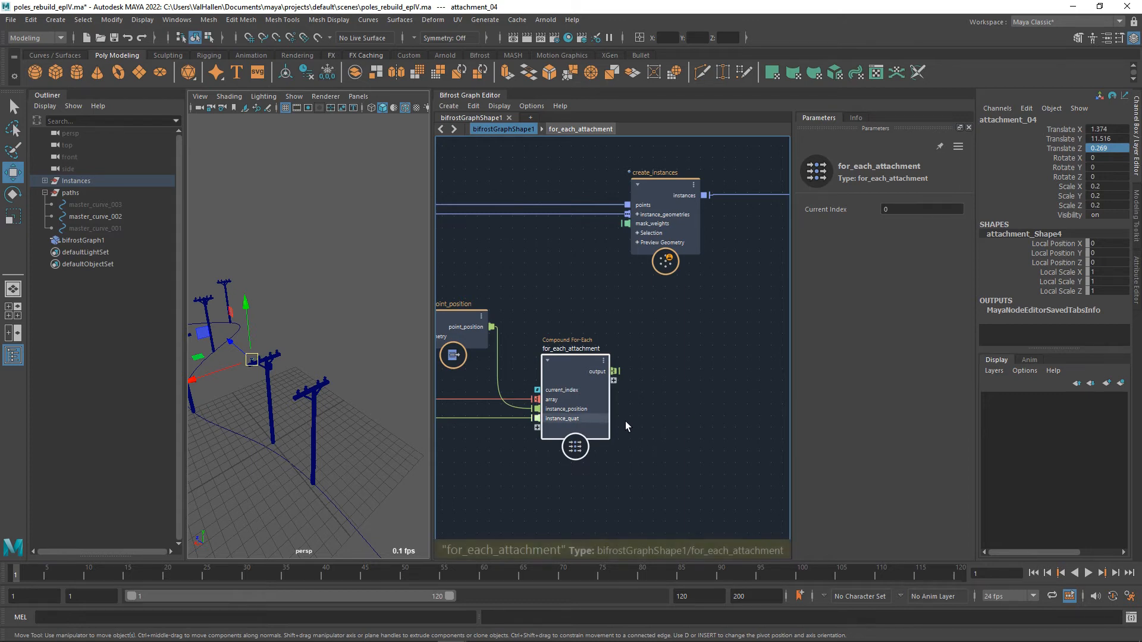
# Add an empty compound node and place it beside for_each_attachment, below create_instances.
pyautogui.moveTo(654, 411); pyautogui.dragTo(558, 402, button='middle')
pyautogui.press('Tab')
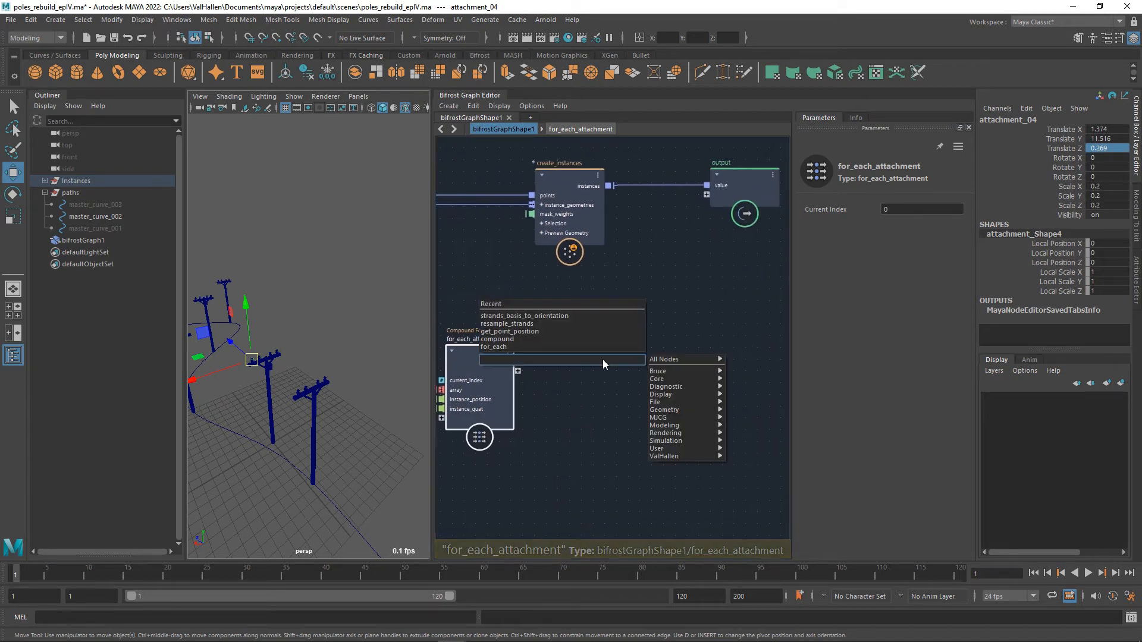
pyautogui.write('compound')
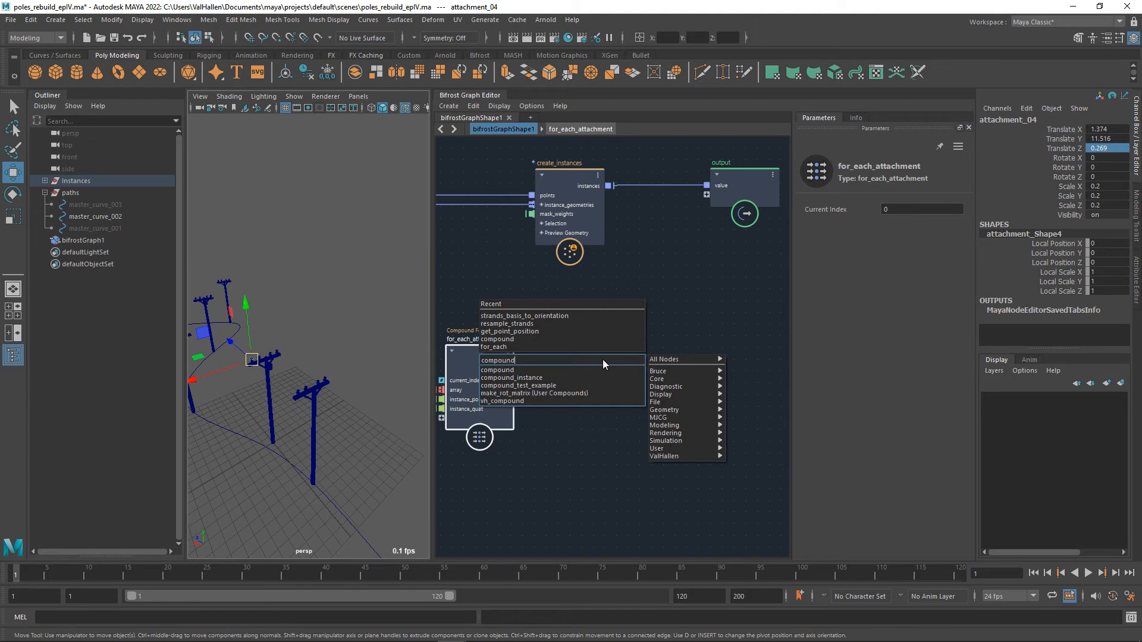
pyautogui.press('Down')
pyautogui.press('Return')
pyautogui.moveTo(603, 381); pyautogui.dragTo(604, 355)
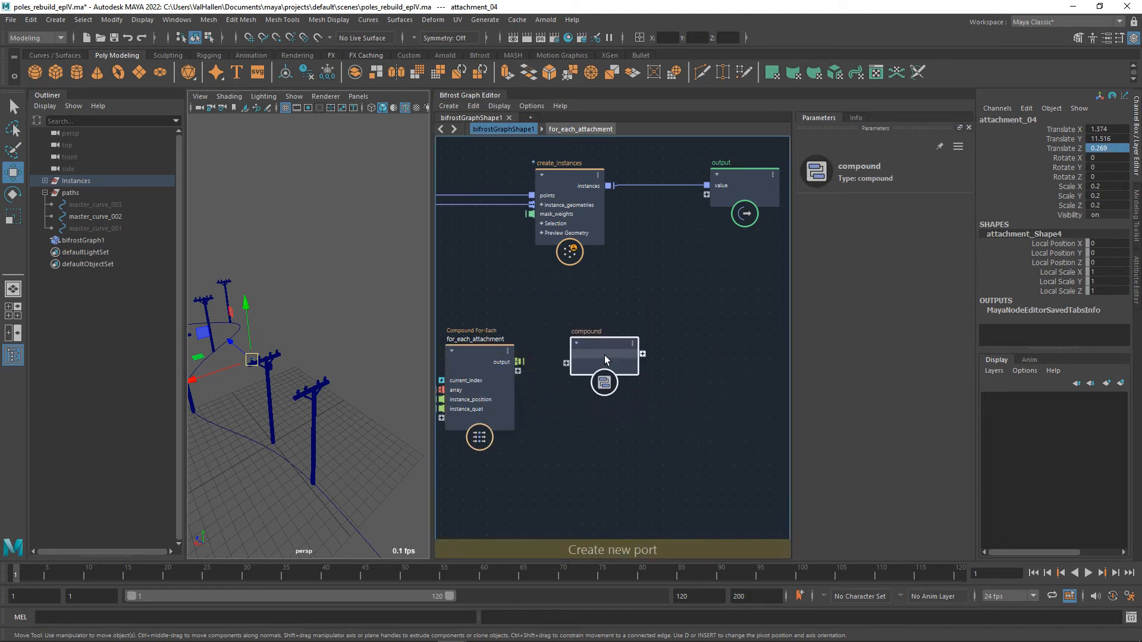
# Name the new compound make_into_wires.
pyautogui.doubleClick(592, 331)
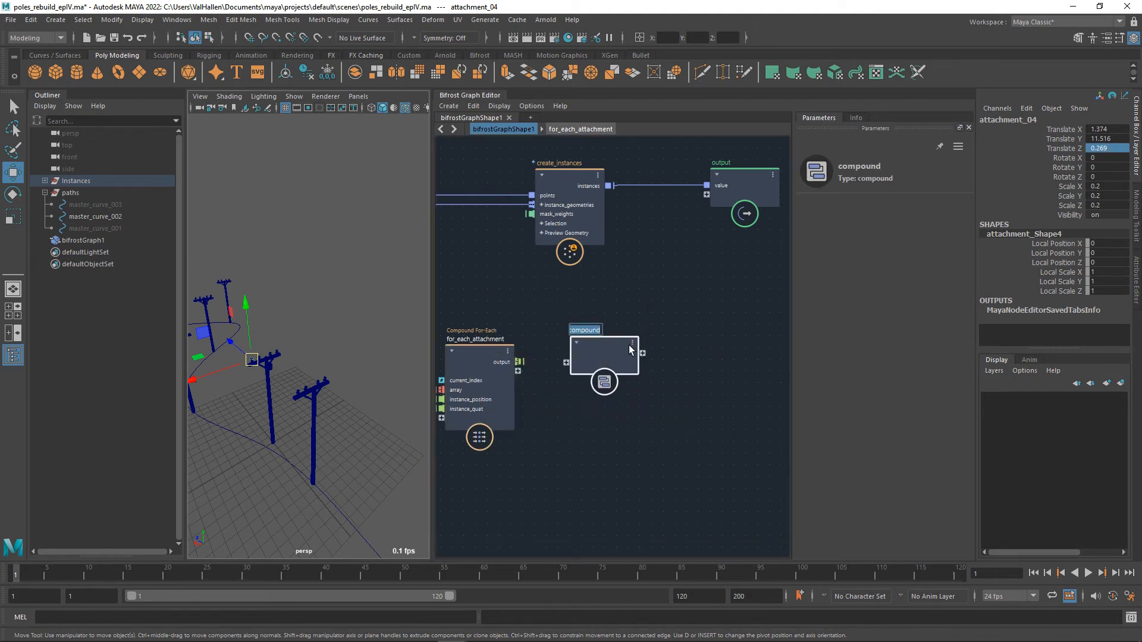
pyautogui.write('make into w')
pyautogui.write('ires')
pyautogui.press('Return')
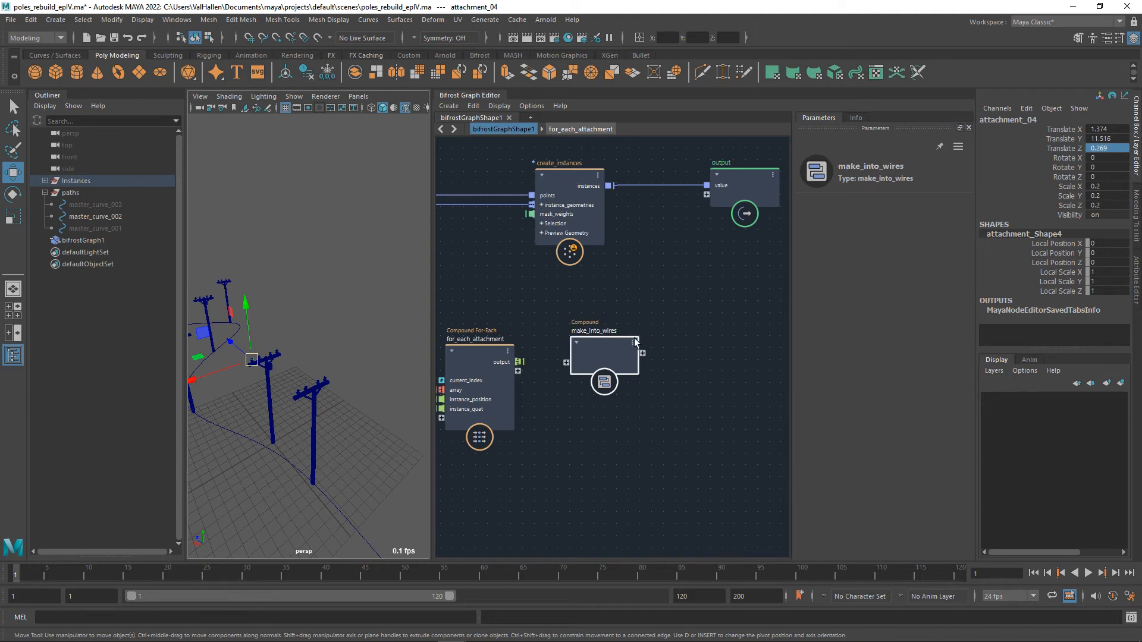
# Replace the word make in the new compound's name so it reads split_into_wires.
pyautogui.doubleClick(582, 330)
pyautogui.press('Left')
pyautogui.press('Left')
pyautogui.press('Left')
pyautogui.hotkey('shift', 'Right')
pyautogui.hotkey('shift', 'Right')
pyautogui.hotkey('shift', 'Right')
pyautogui.hotkey('shift', 'Right')
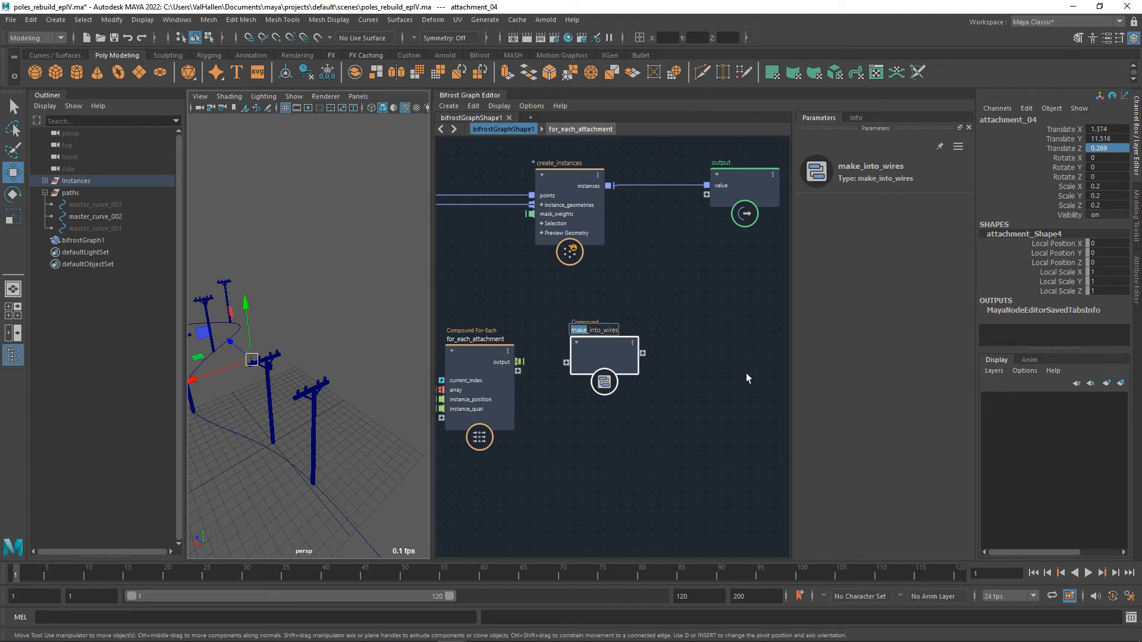
pyautogui.write('split')
pyautogui.press('Return')
# Connect the output of for_each_attachment to a new input port on split_into_wires and open that compound for editing.
pyautogui.moveTo(519, 362); pyautogui.dragTo(616, 358)
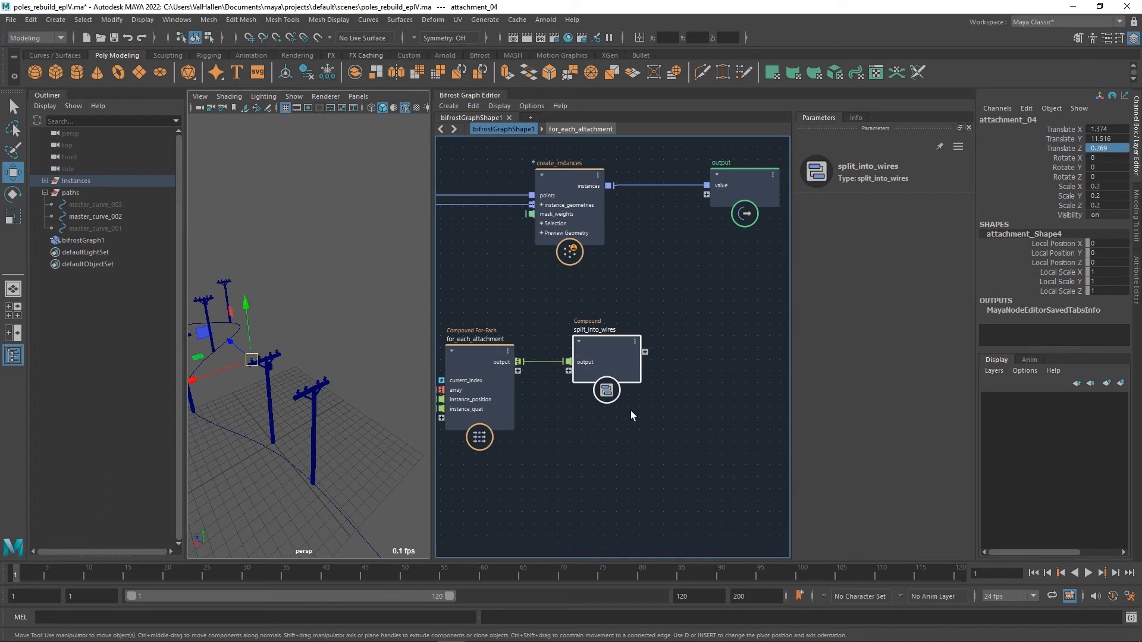
pyautogui.doubleClick(607, 356)
# Add a for_each compound inside split_into_wires and delete its max_iterations port.
pyautogui.press('Tab')
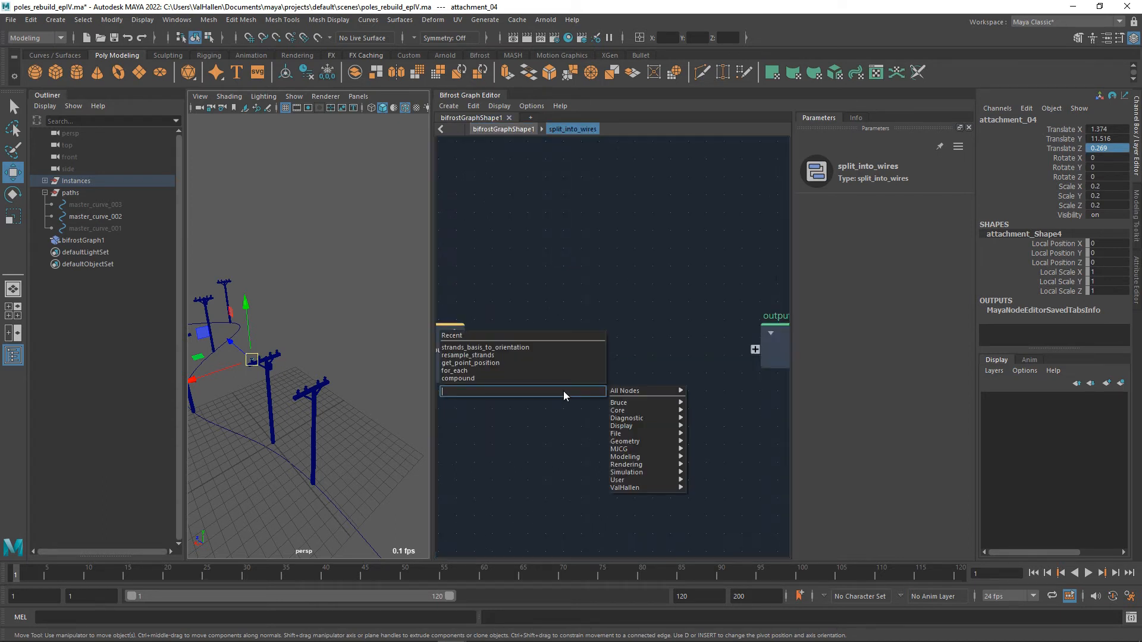
pyautogui.write('for')
pyautogui.press('Down')
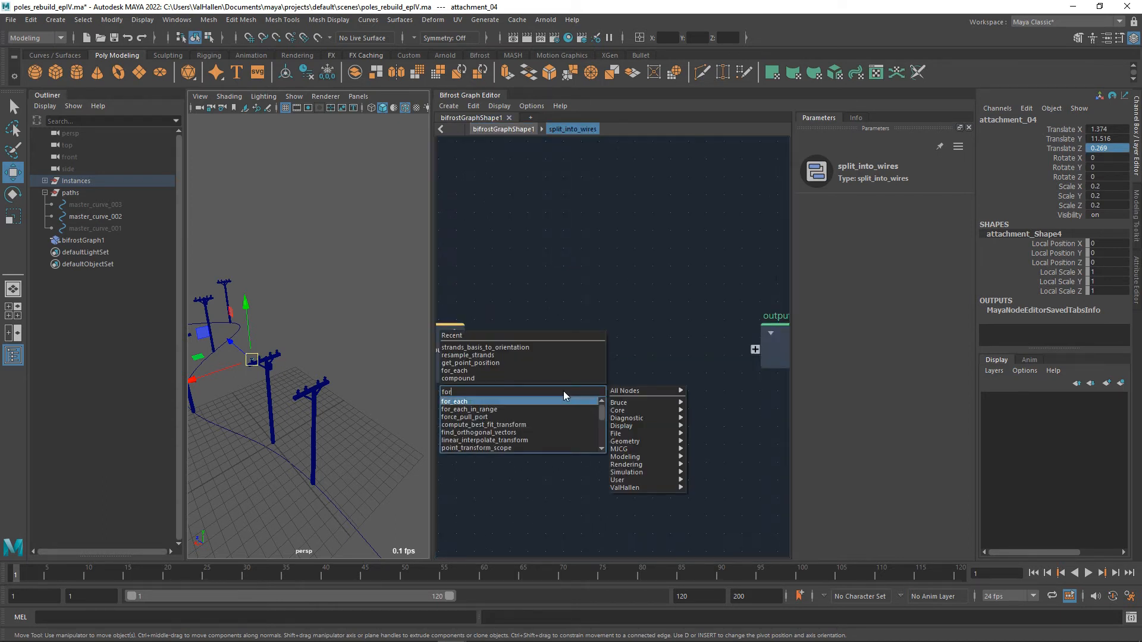
pyautogui.press('Return')
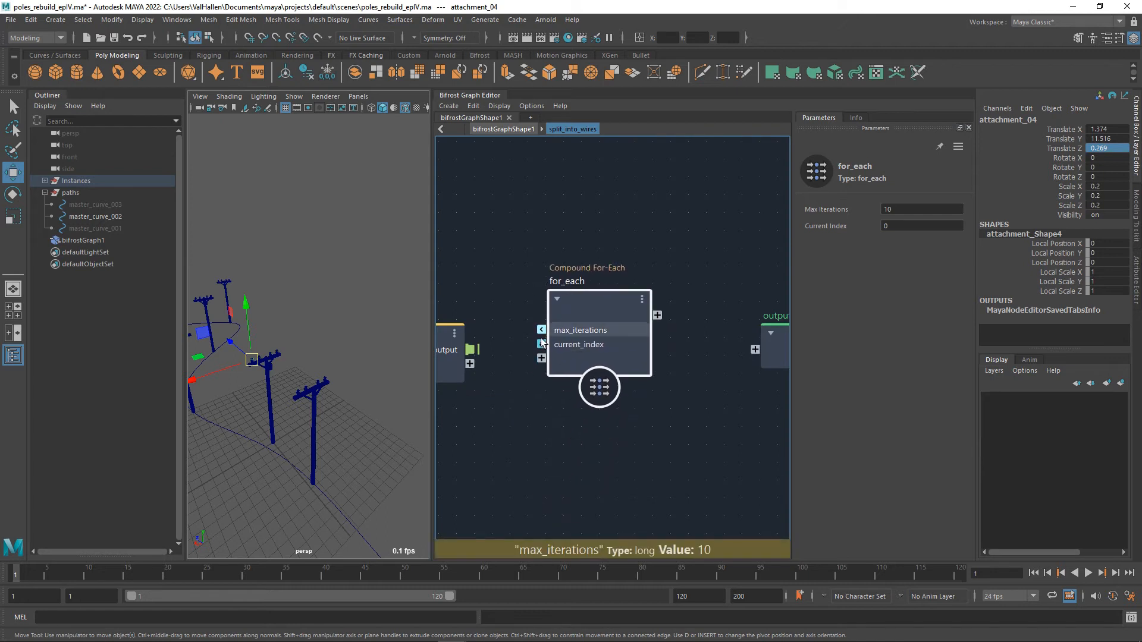
pyautogui.rightClick(565, 332)
pyautogui.click(601, 346)
pyautogui.moveTo(548, 424); pyautogui.dragTo(602, 427, button='middle')
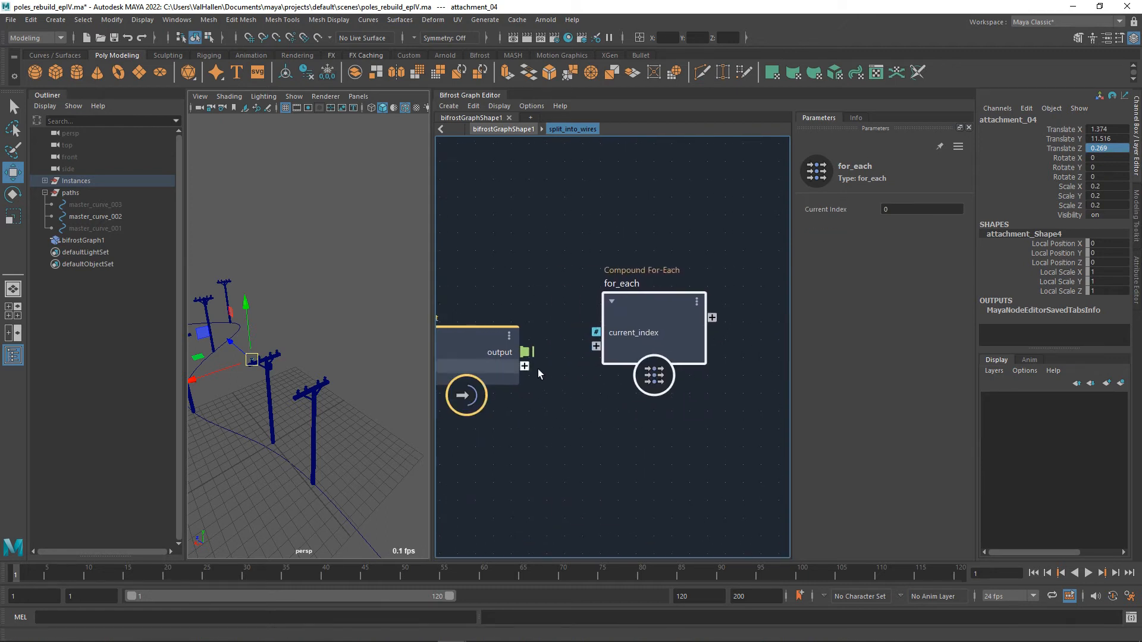
# Connect the input node's output port to a new input port on the for_each inside split_into_wires.
pyautogui.moveTo(525, 352); pyautogui.dragTo(596, 346)
pyautogui.scroll(-3, 625, 385)
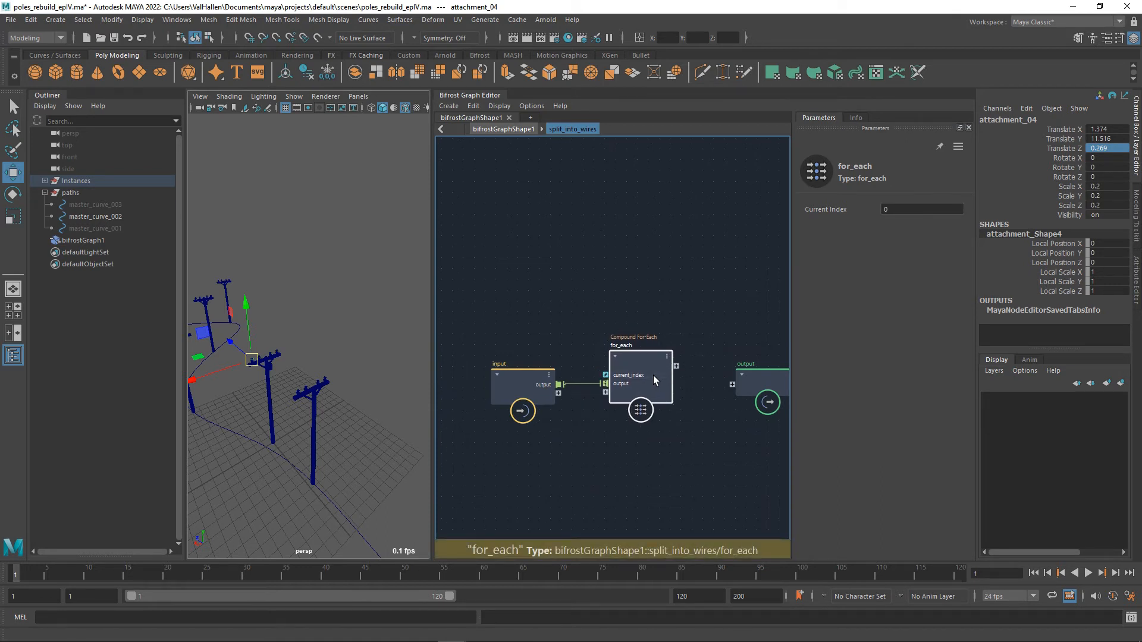
pyautogui.moveTo(693, 438); pyautogui.dragTo(681, 440, button='middle')
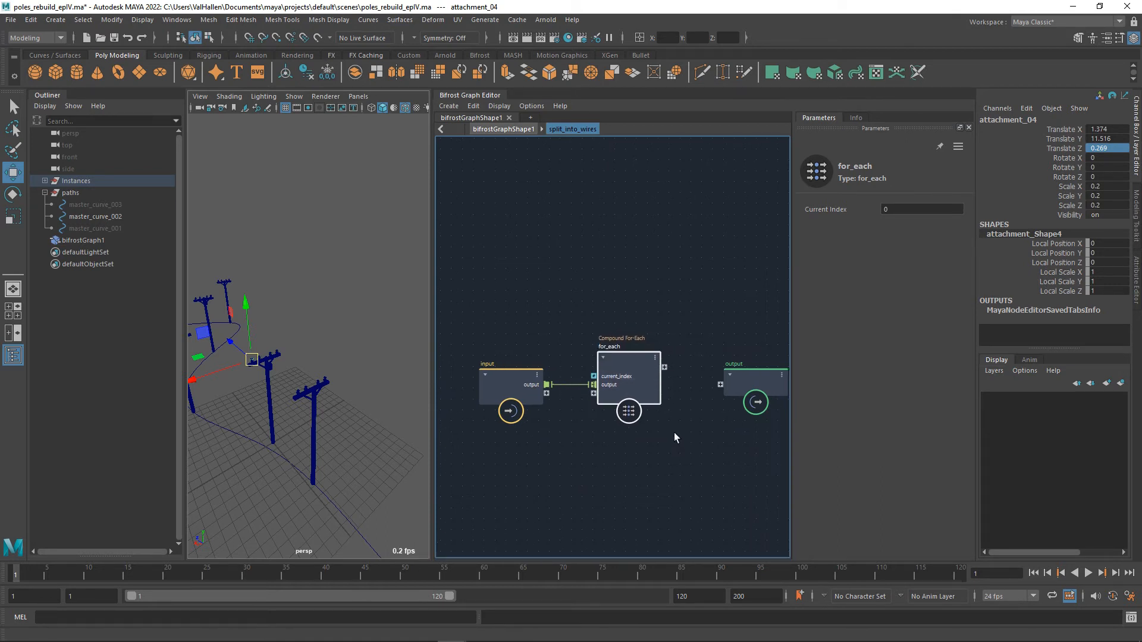
# Open the for_each inside split_into_wires and add an array_size node fed by the input node's output port.
pyautogui.doubleClick(633, 375)
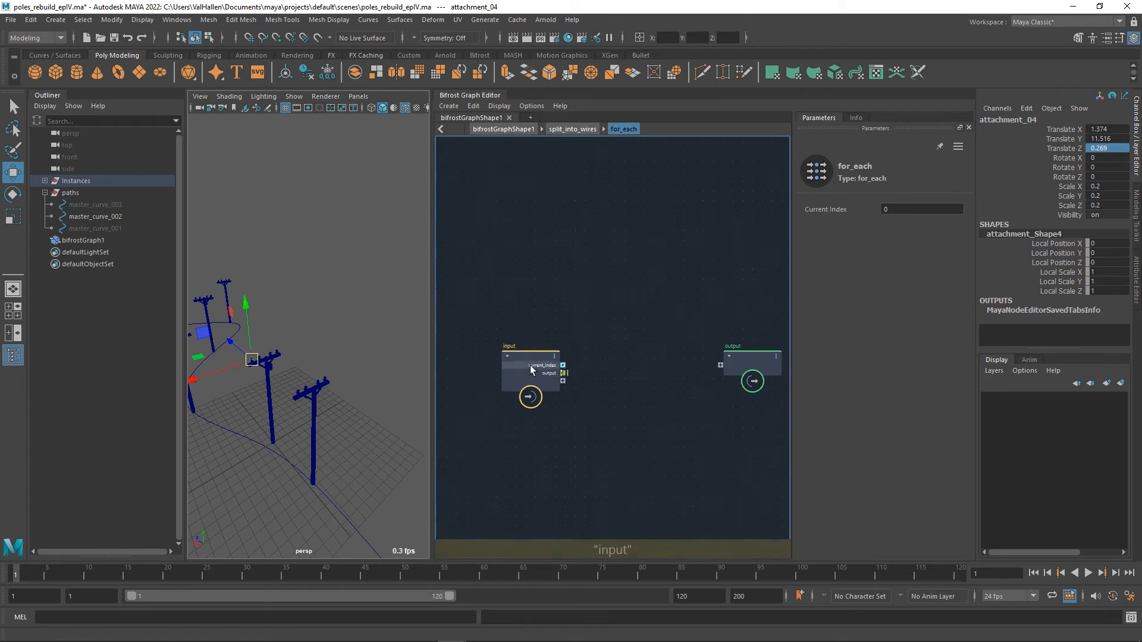
pyautogui.click(526, 373)
pyautogui.press('Tab')
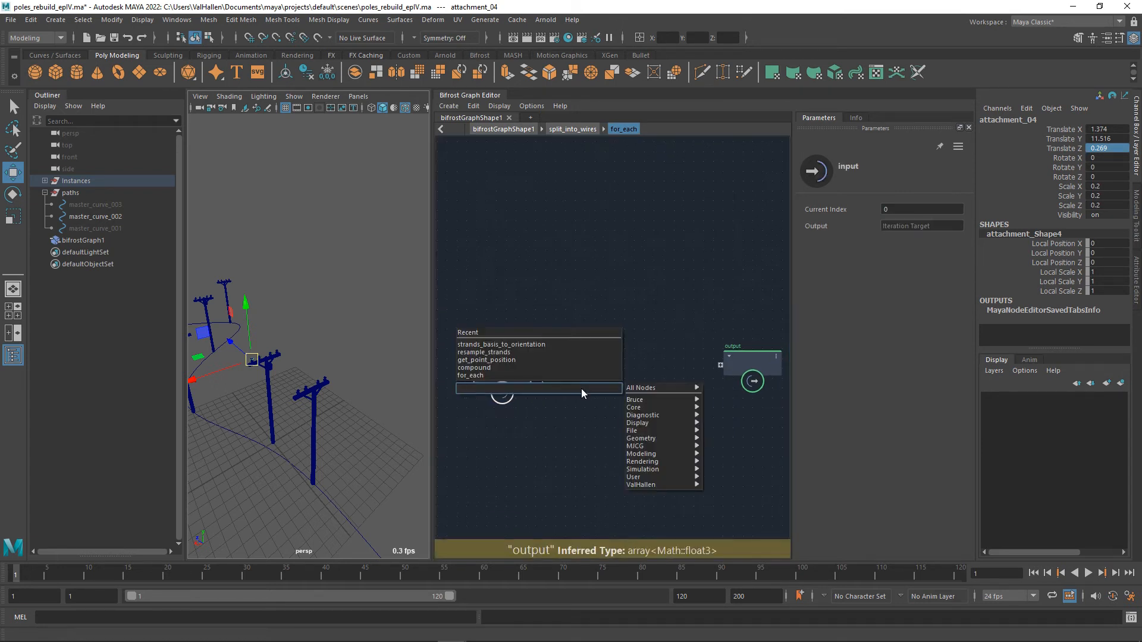
pyautogui.write('size')
pyautogui.press('Return')
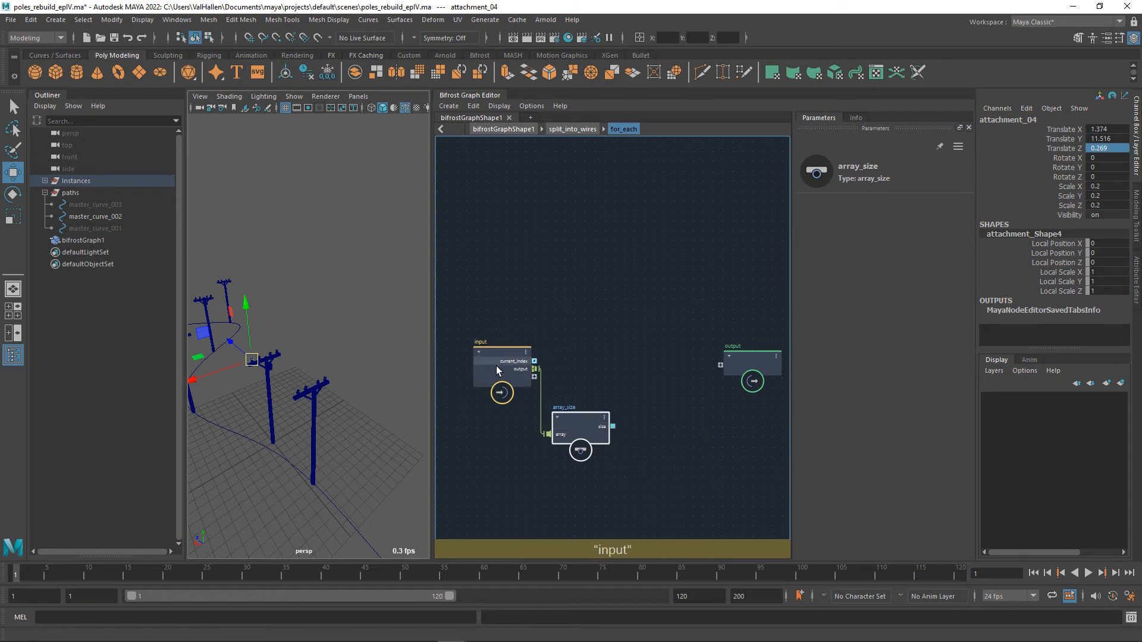
# Add a decrement node beside array_size and connect array_size's size to its value port.
pyautogui.moveTo(615, 427); pyautogui.dragTo(641, 465)
pyautogui.write('decrement')
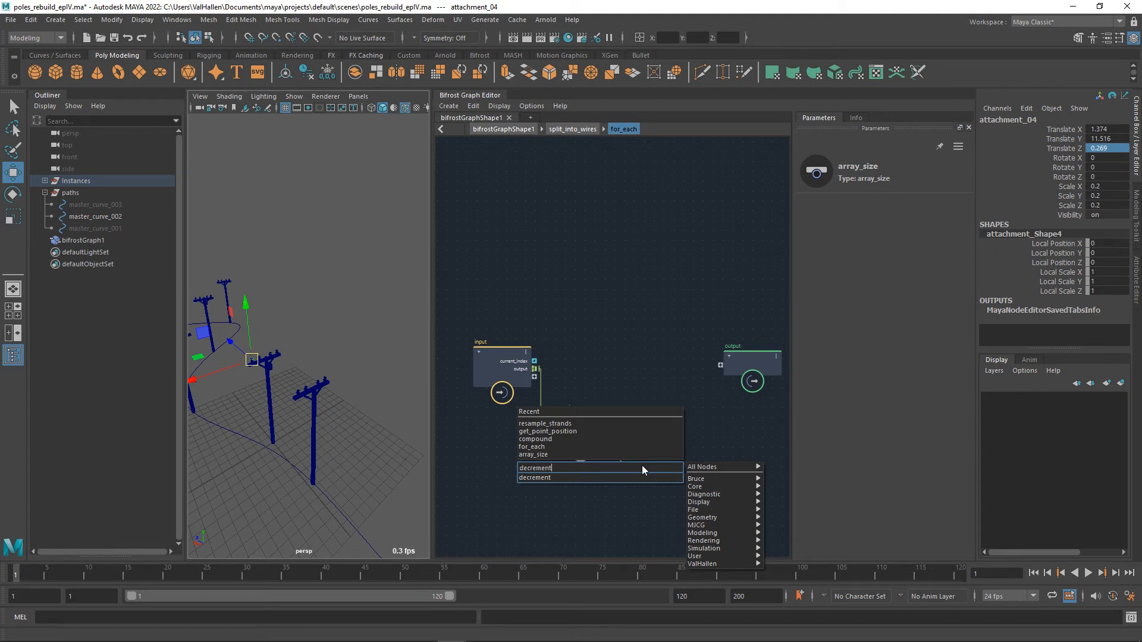
pyautogui.press('Down')
pyautogui.press('Return')
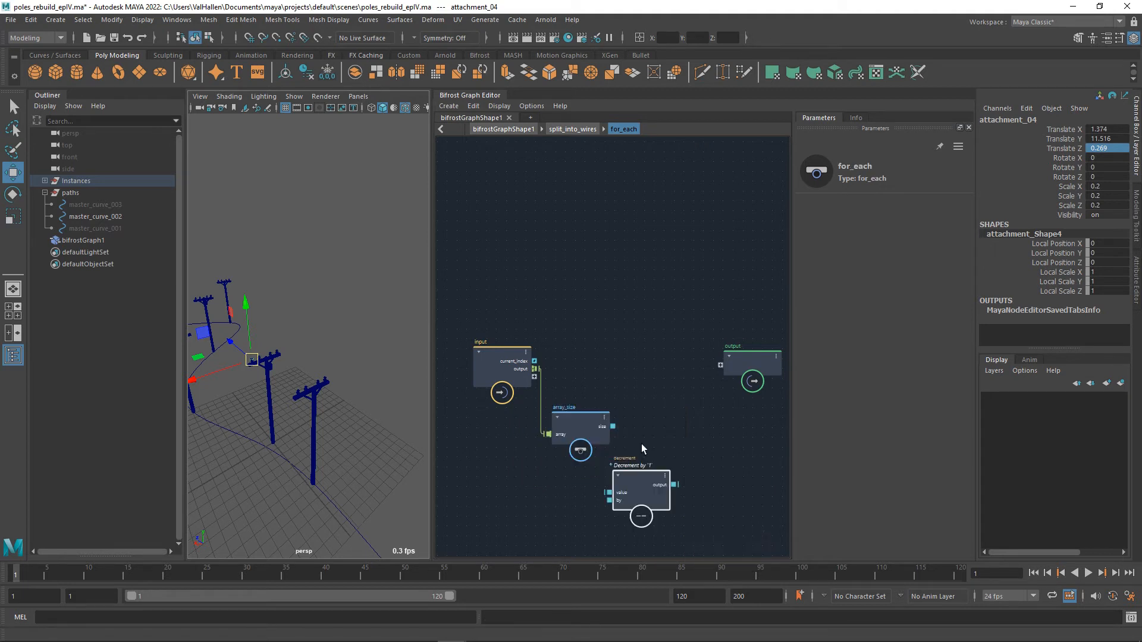
pyautogui.moveTo(635, 484); pyautogui.dragTo(594, 463, button='middle')
pyautogui.moveTo(624, 458); pyautogui.dragTo(629, 441)
pyautogui.moveTo(680, 443); pyautogui.dragTo(676, 445, button='middle')
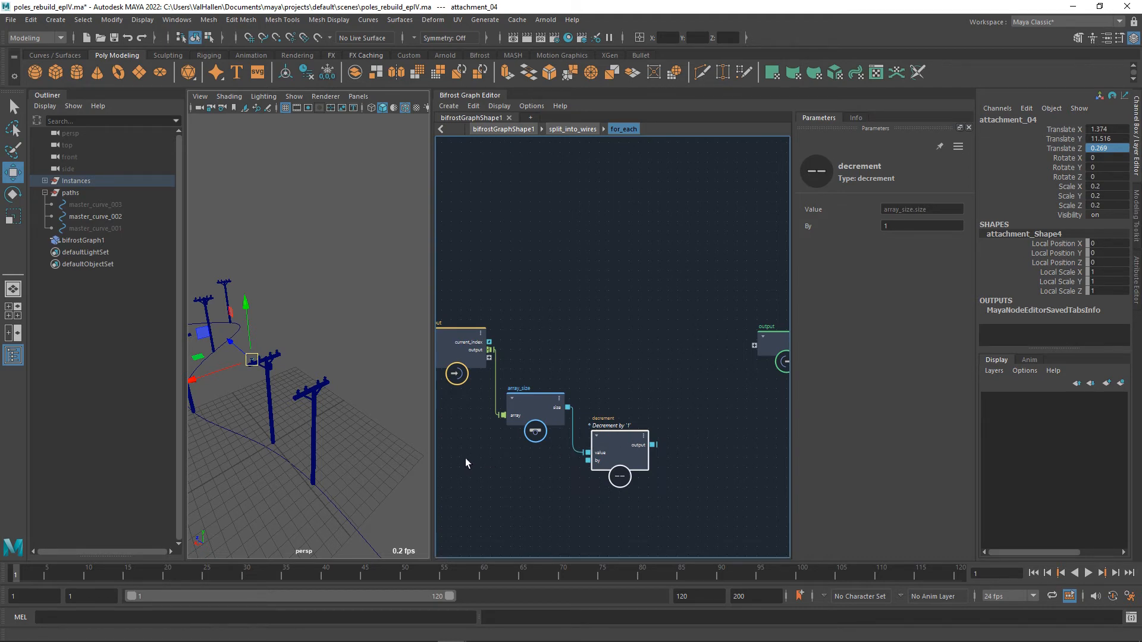
pyautogui.moveTo(621, 453)
pyautogui.mouseDown()
pyautogui.moveTo(623, 443)
pyautogui.moveTo(616, 460)
pyautogui.mouseUp()
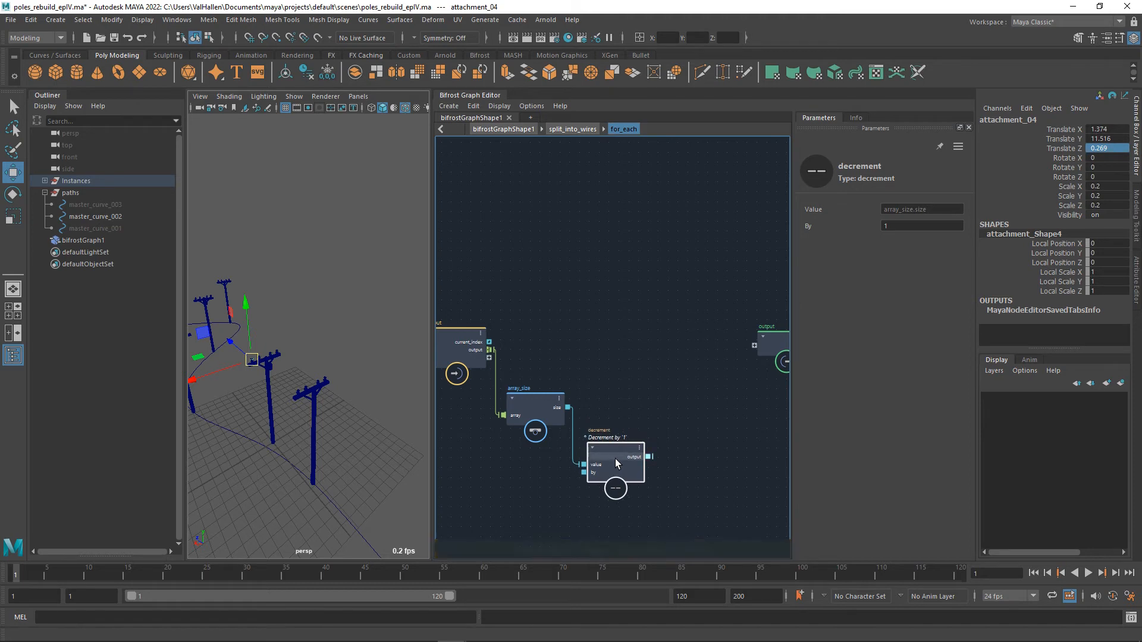
# Add a sequence_array node after decrement and set its start port's value type to long.
pyautogui.moveTo(690, 440); pyautogui.dragTo(622, 412, button='middle')
pyautogui.press('Tab')
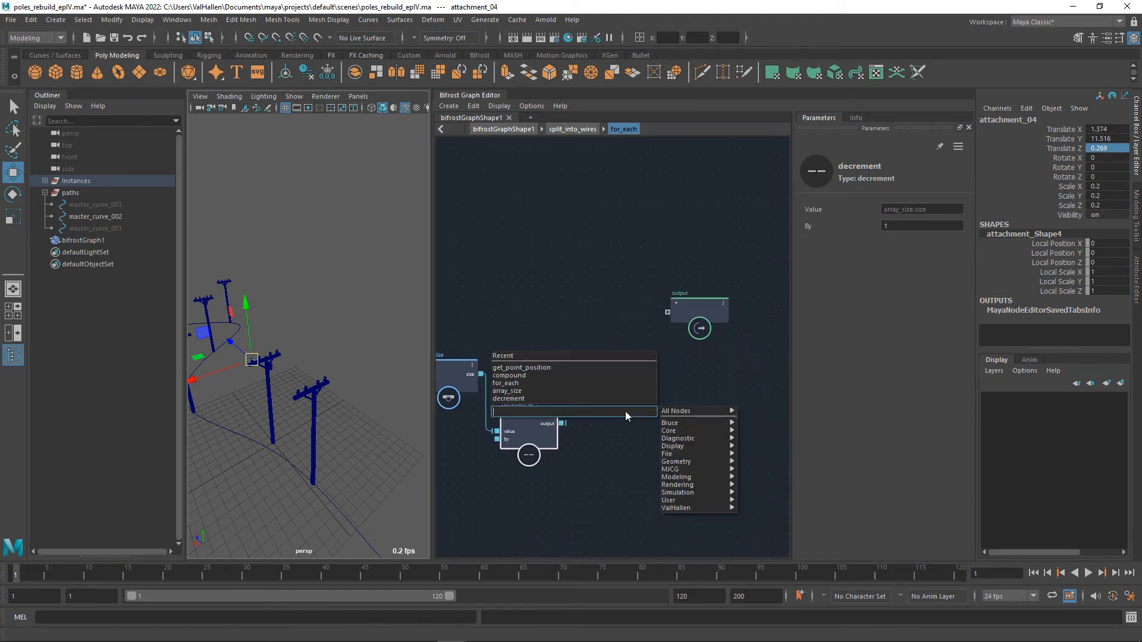
pyautogui.write('sequ')
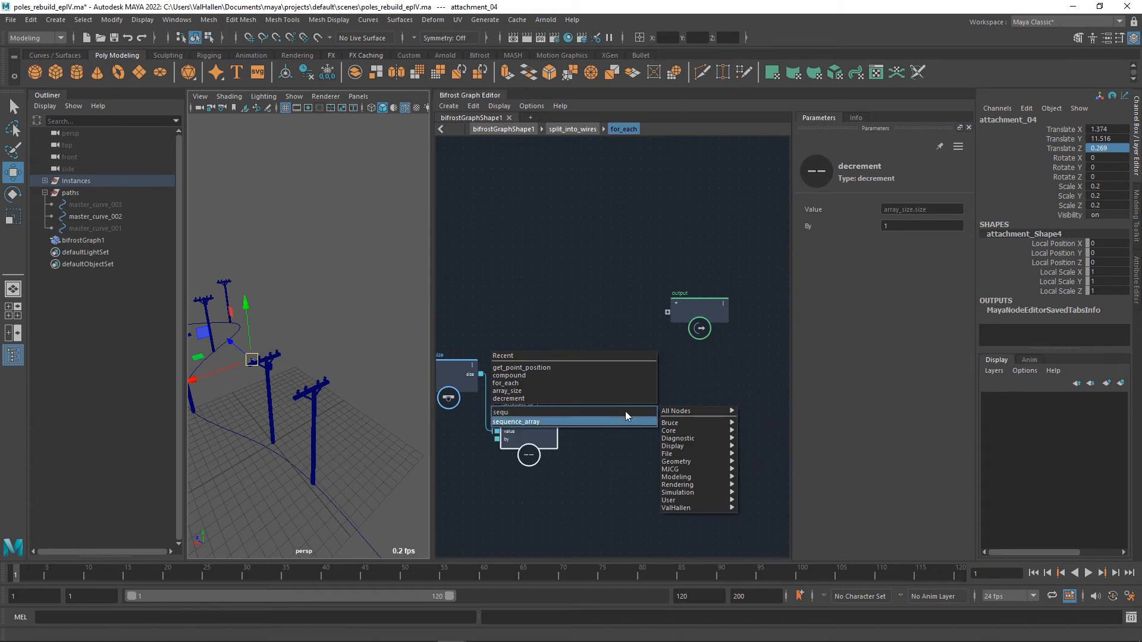
pyautogui.press('Return')
pyautogui.rightClick(613, 430)
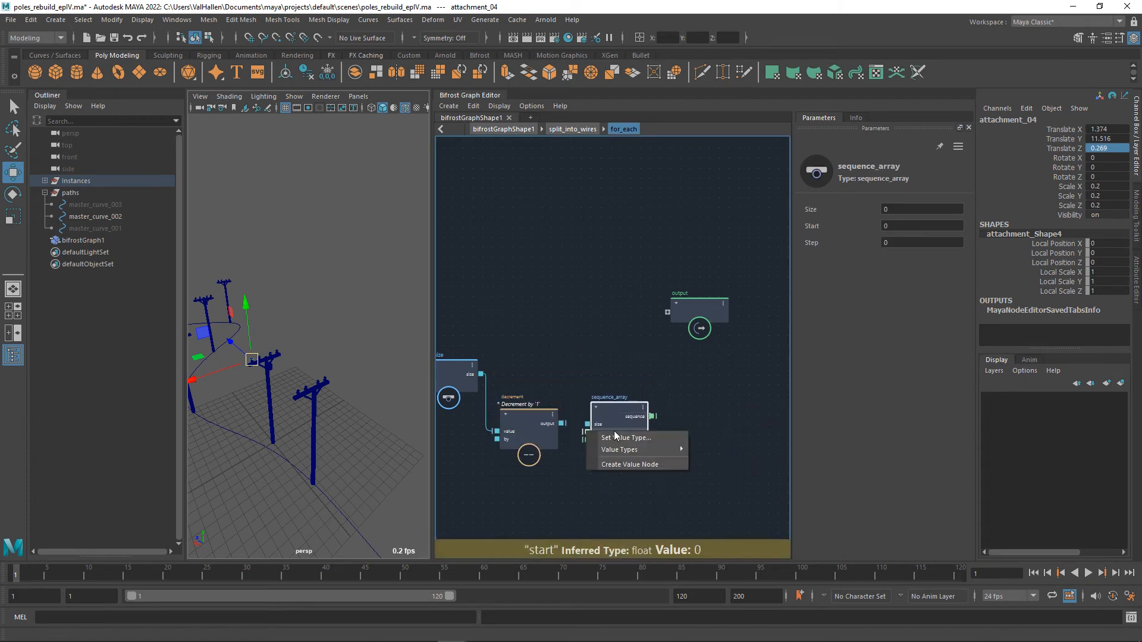
pyautogui.moveTo(630, 449)
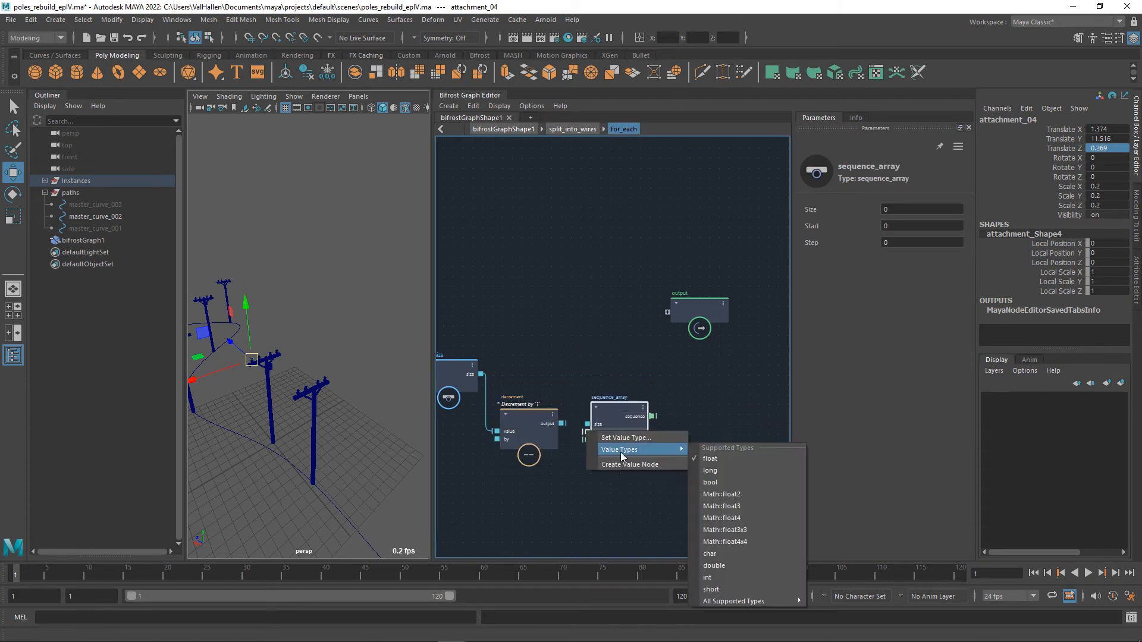
pyautogui.click(732, 470)
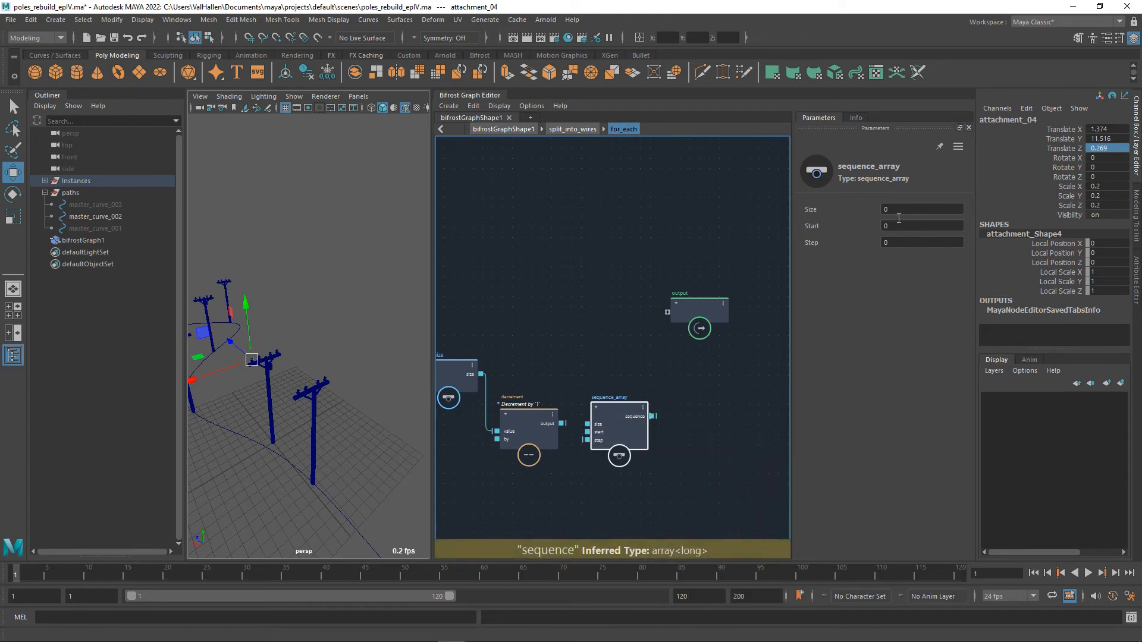
# Connect decrement's output to sequence_array's size and set the node's step to 1.
pyautogui.moveTo(561, 424); pyautogui.dragTo(590, 429)
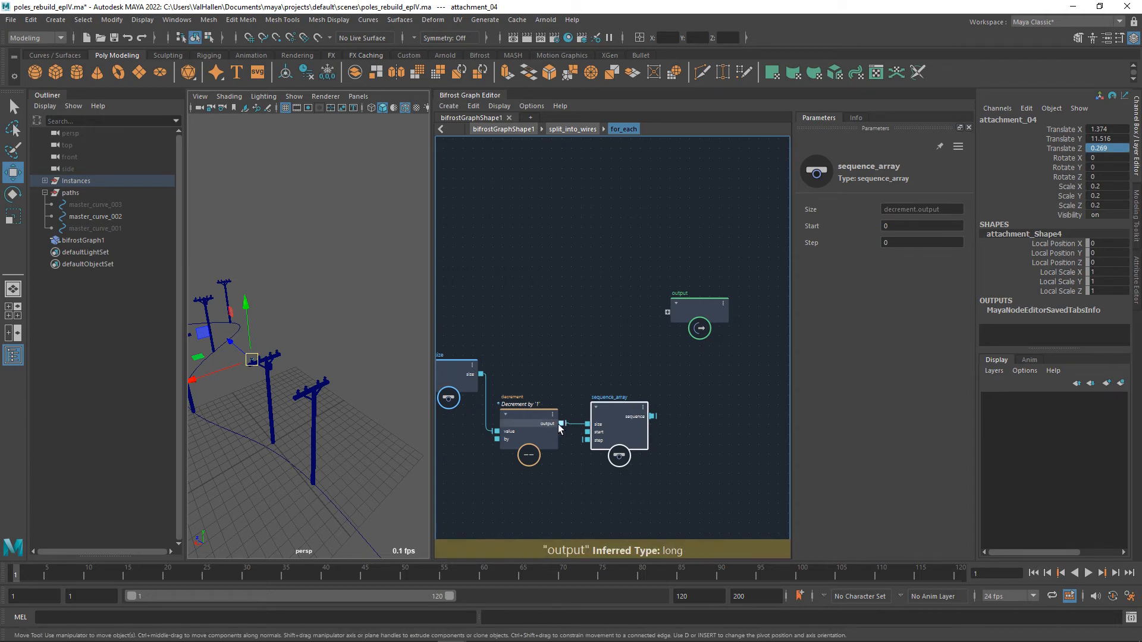
pyautogui.moveTo(625, 416); pyautogui.dragTo(633, 415)
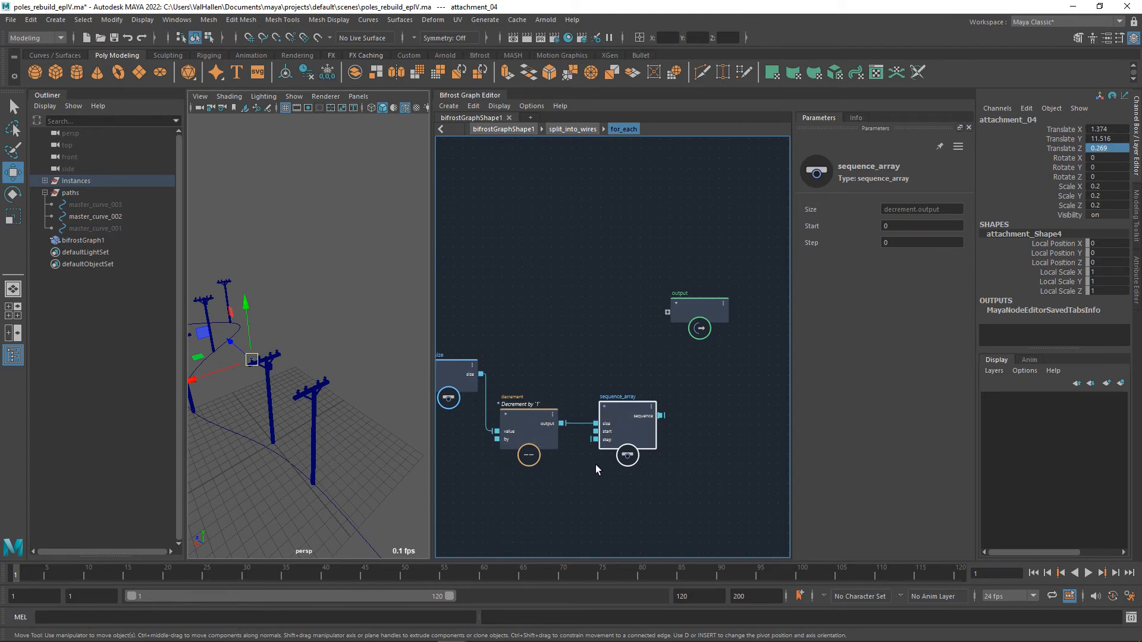
pyautogui.click(886, 243)
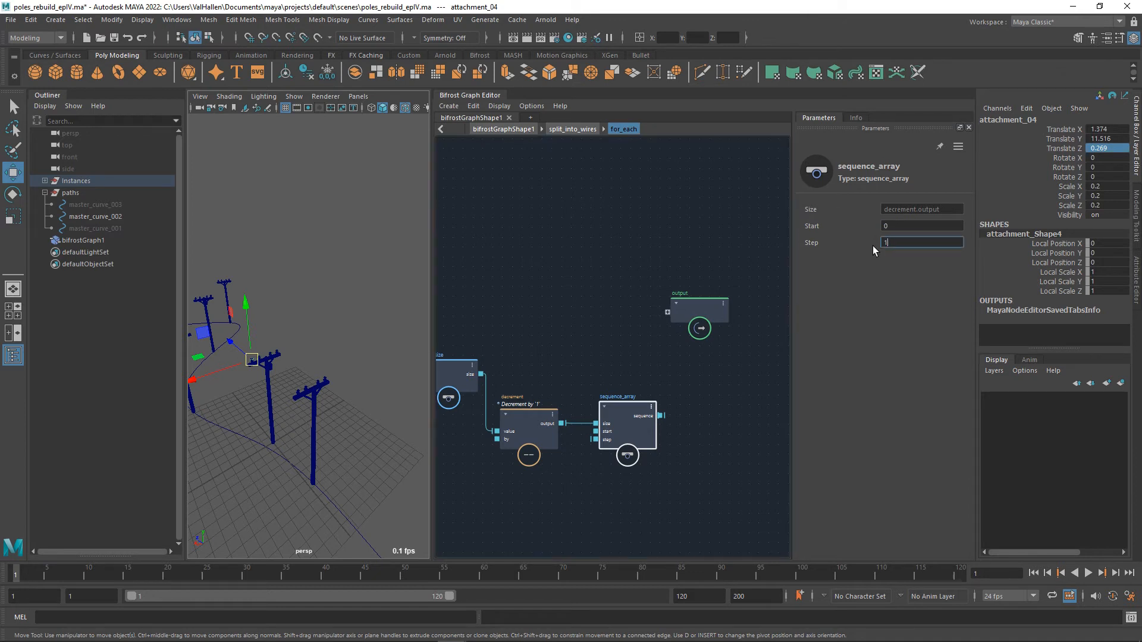
# Move the output node farther away to make room and add a second sequence_array node with value type long.
pyautogui.keyDown('alt'); pyautogui.moveTo(746, 398); pyautogui.dragTo(697, 394, button='middle'); pyautogui.keyUp('alt')
pyautogui.moveTo(653, 314); pyautogui.dragTo(749, 314)
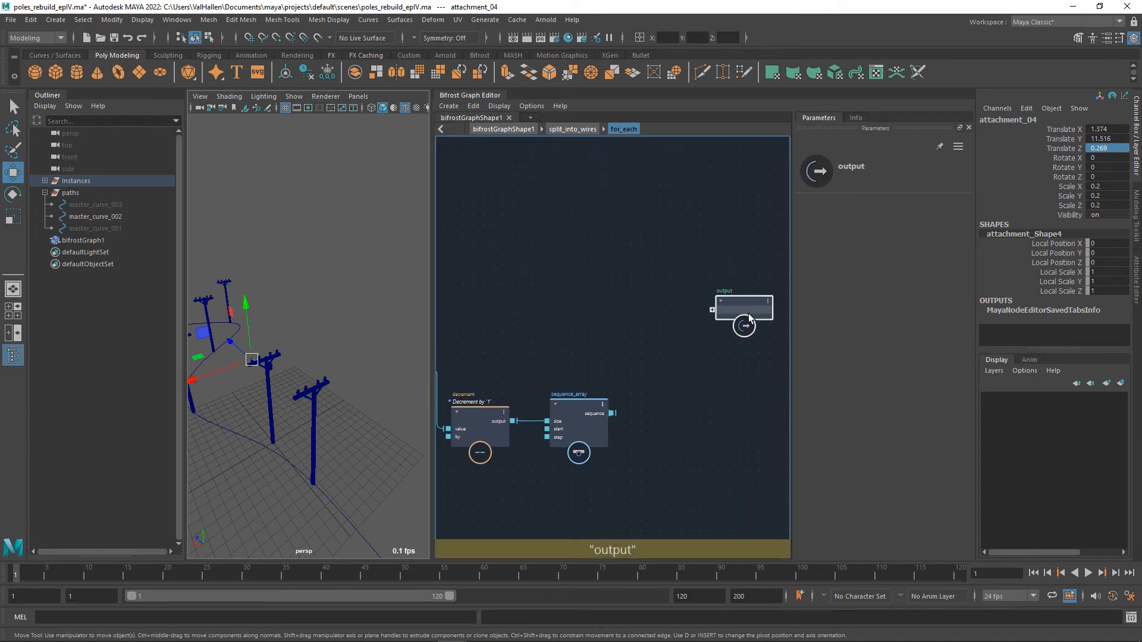
pyautogui.keyDown('alt'); pyautogui.moveTo(699, 372); pyautogui.dragTo(656, 373, button='middle'); pyautogui.keyUp('alt')
pyautogui.keyDown('alt'); pyautogui.moveTo(607, 416); pyautogui.dragTo(700, 423, button='middle'); pyautogui.keyUp('alt')
pyautogui.click(589, 406)
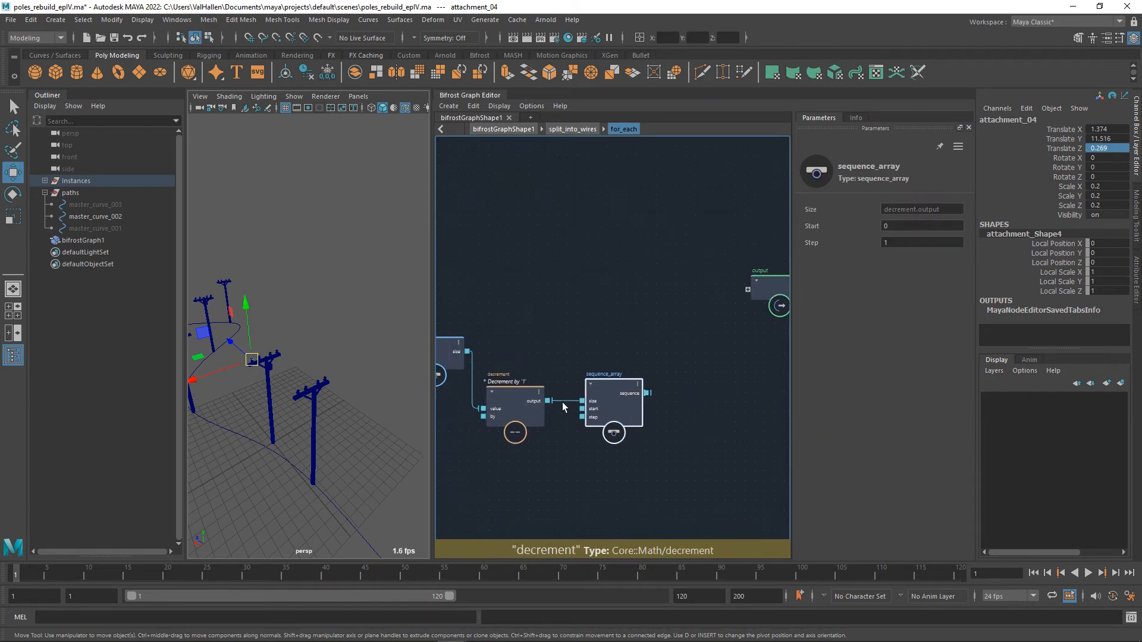
pyautogui.keyDown('alt'); pyautogui.moveTo(562, 402); pyautogui.dragTo(635, 457, button='middle'); pyautogui.keyUp('alt')
pyautogui.keyDown('alt'); pyautogui.moveTo(637, 362); pyautogui.dragTo(499, 351, button='middle'); pyautogui.keyUp('alt')
pyautogui.press('Tab')
pyautogui.write('seq')
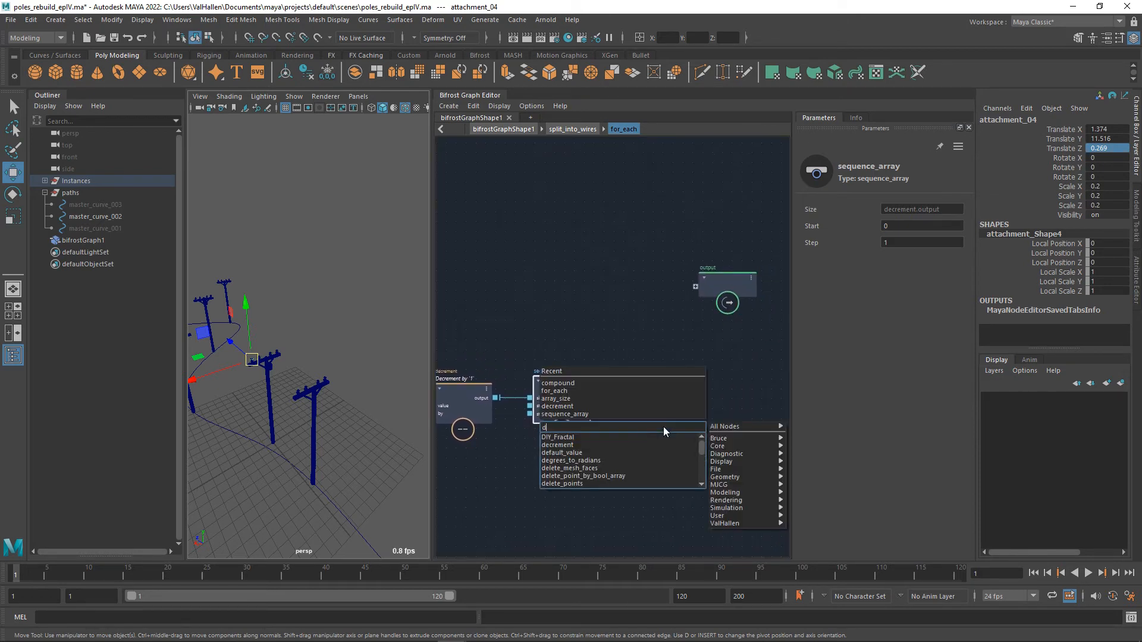
pyautogui.press('Return')
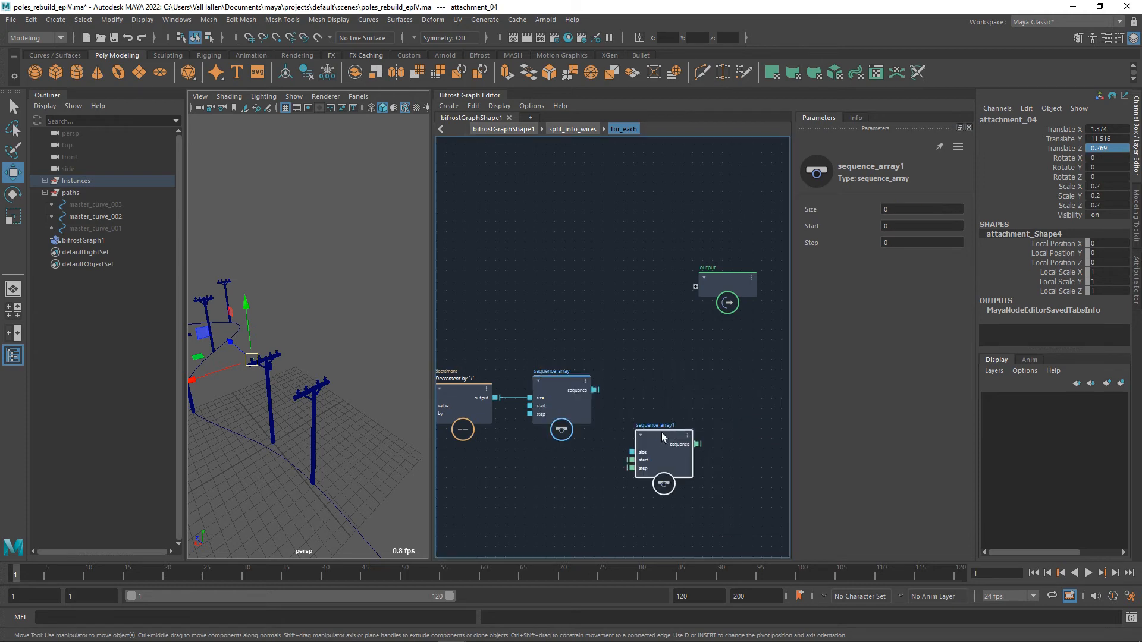
pyautogui.rightClick(636, 396)
pyautogui.moveTo(735, 415)
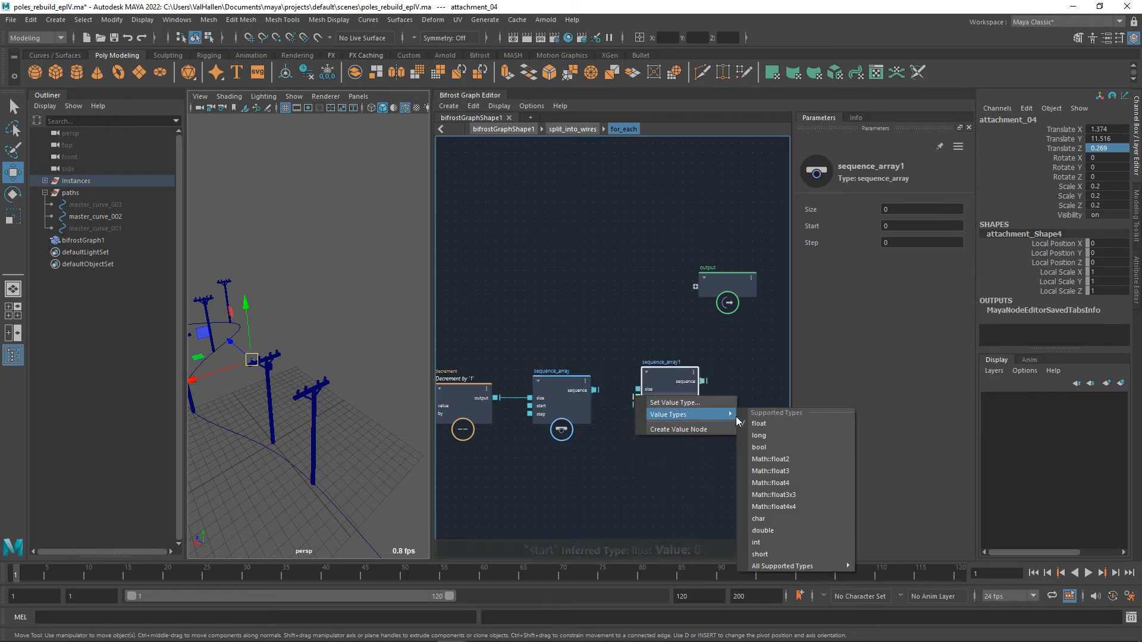
pyautogui.click(763, 437)
# Set the second sequence_array's size to 2 and connect the first node's sequence to its start port.
pyautogui.click(898, 211)
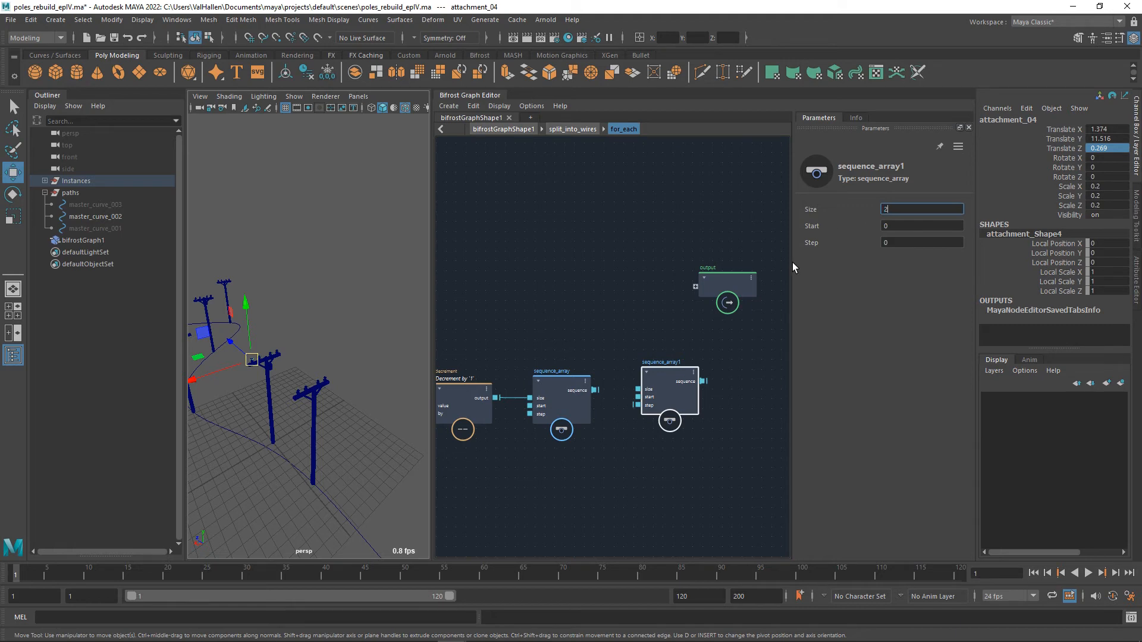
pyautogui.moveTo(668, 380); pyautogui.dragTo(665, 373)
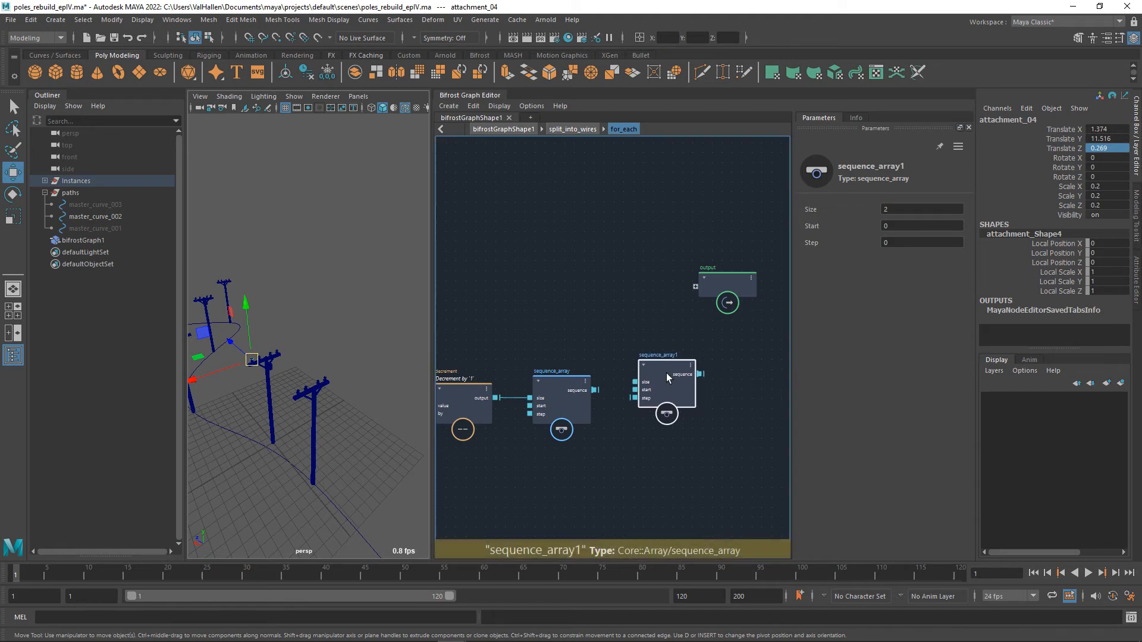
pyautogui.moveTo(595, 390); pyautogui.dragTo(654, 390)
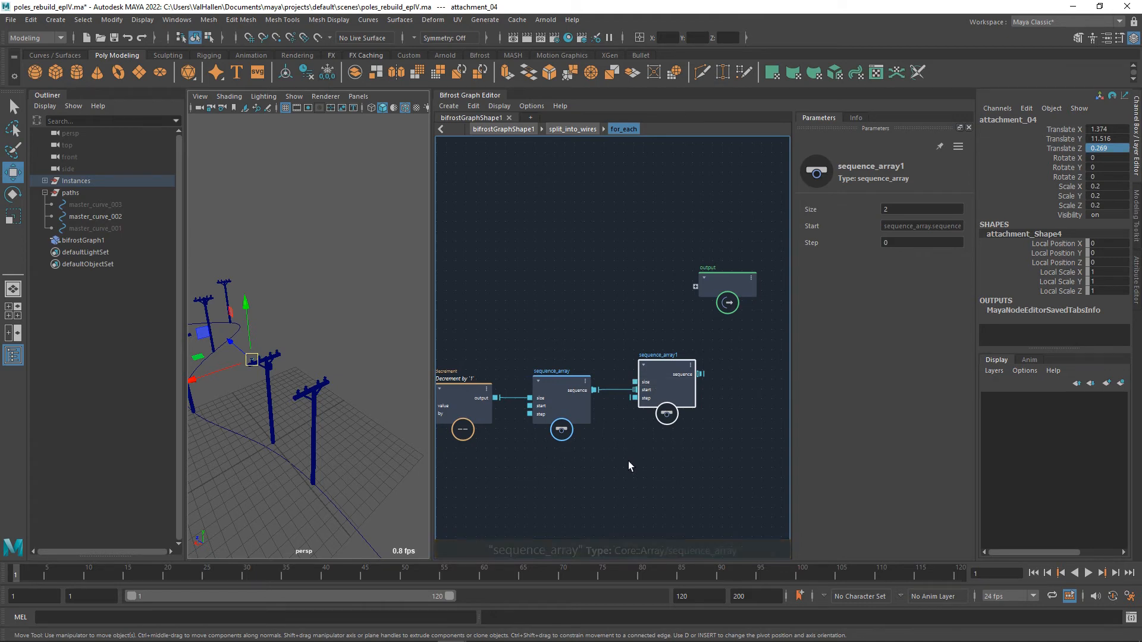
# Set the step of the second sequence_array to 1.
pyautogui.scroll(-1, 527, 437)
pyautogui.keyDown('alt'); pyautogui.moveTo(527, 437); pyautogui.dragTo(577, 430, button='middle'); pyautogui.keyUp('alt')
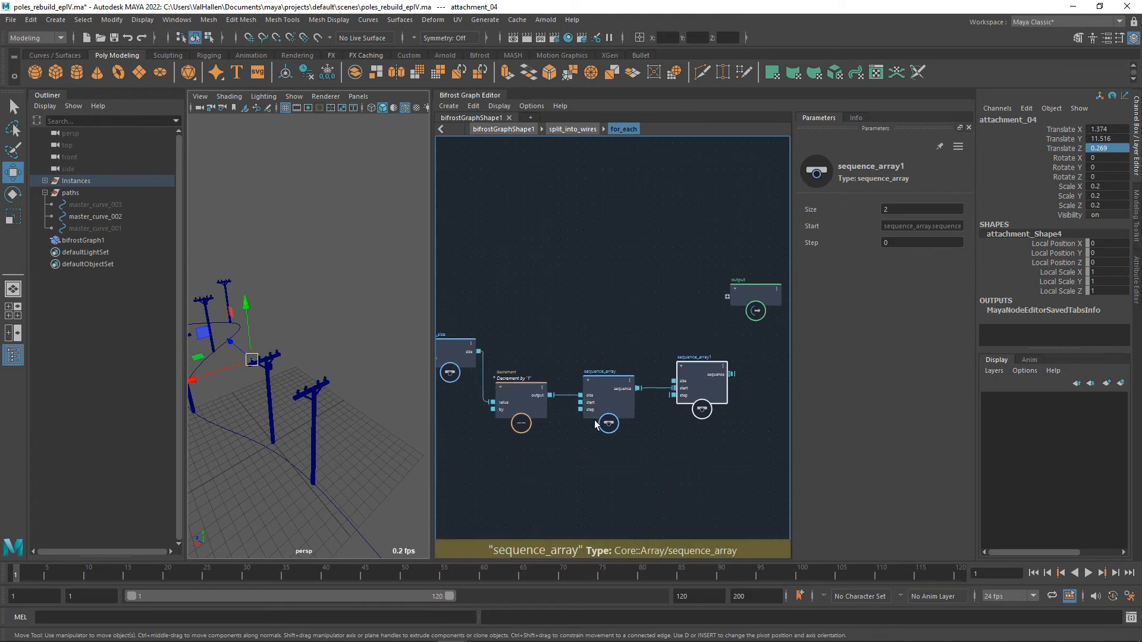
pyautogui.keyDown('alt'); pyautogui.moveTo(321, 375); pyautogui.dragTo(322, 416); pyautogui.keyUp('alt')
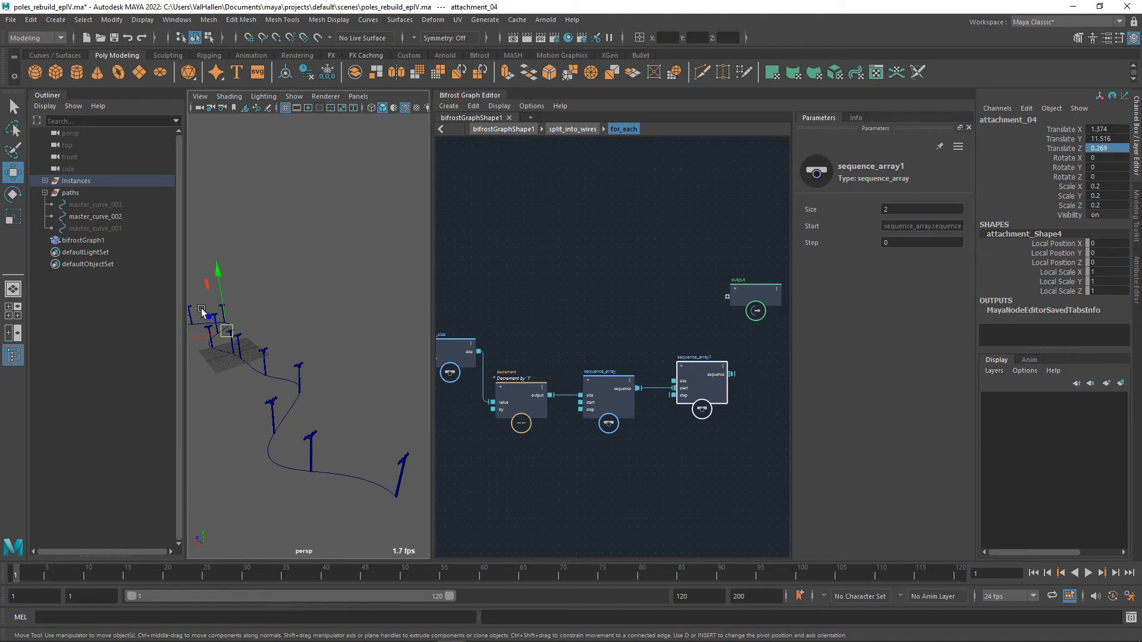
pyautogui.keyDown('alt'); pyautogui.moveTo(346, 357); pyautogui.dragTo(395, 385); pyautogui.keyUp('alt')
pyautogui.scroll(1, 665, 442)
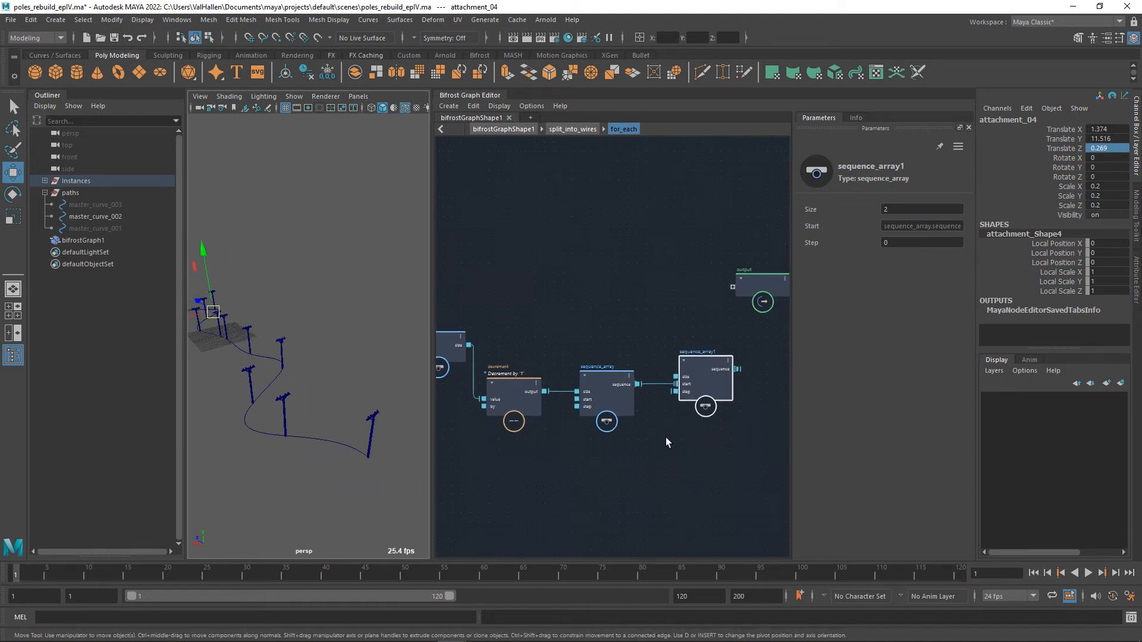
pyautogui.scroll(1, 666, 437)
pyautogui.keyDown('alt'); pyautogui.moveTo(665, 437); pyautogui.dragTo(640, 446, button='middle'); pyautogui.keyUp('alt')
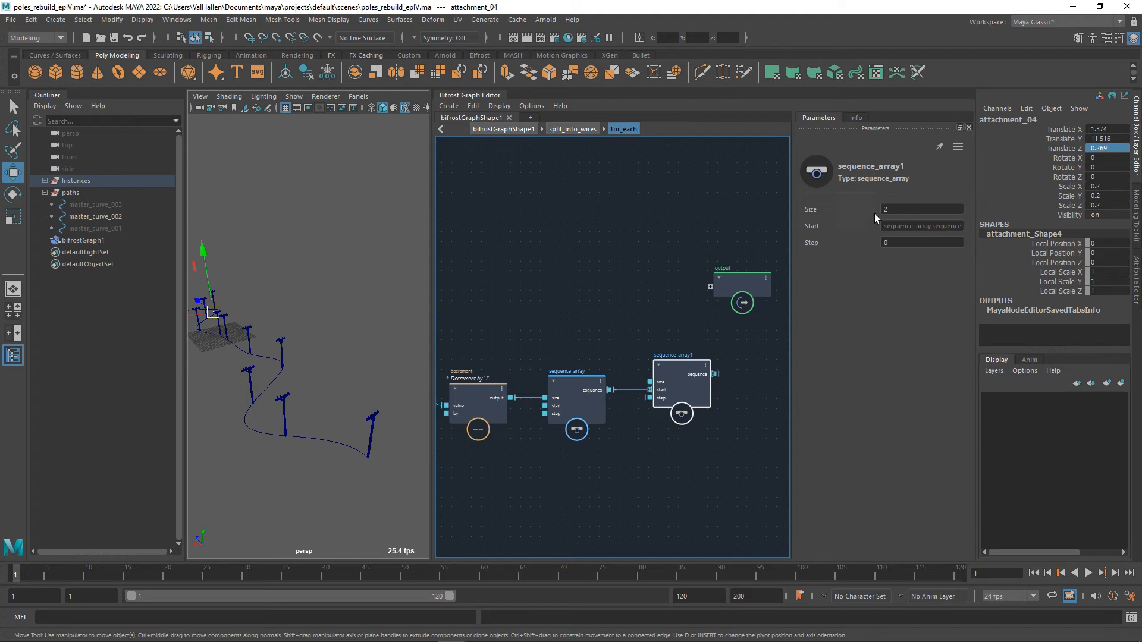
pyautogui.click(902, 242)
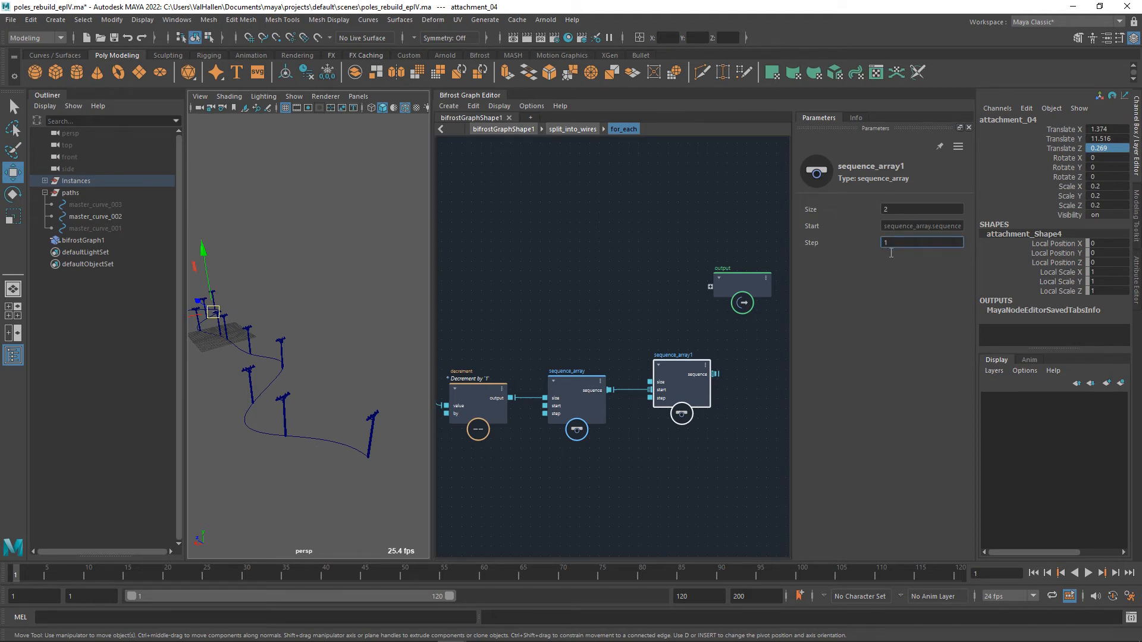
# Add a get_from_array node fed by the input node's output port and connect the second sequence_array's sequence to its index.
pyautogui.keyDown('alt'); pyautogui.moveTo(613, 333); pyautogui.dragTo(655, 333, button='middle'); pyautogui.keyUp('alt')
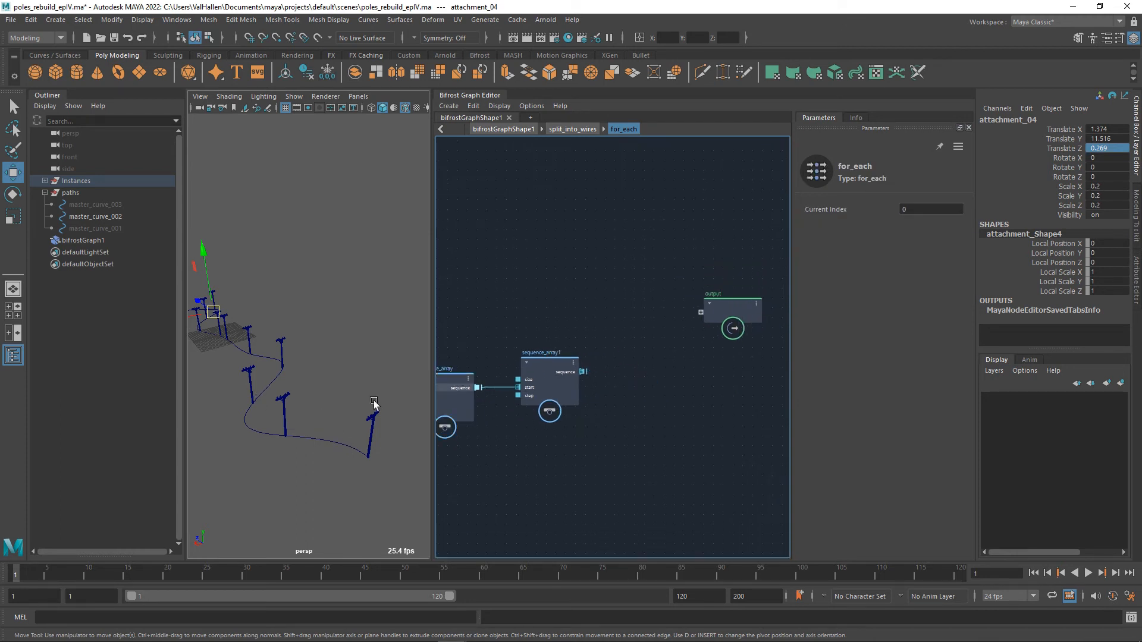
pyautogui.press('a')
pyautogui.scroll(6, 545, 337)
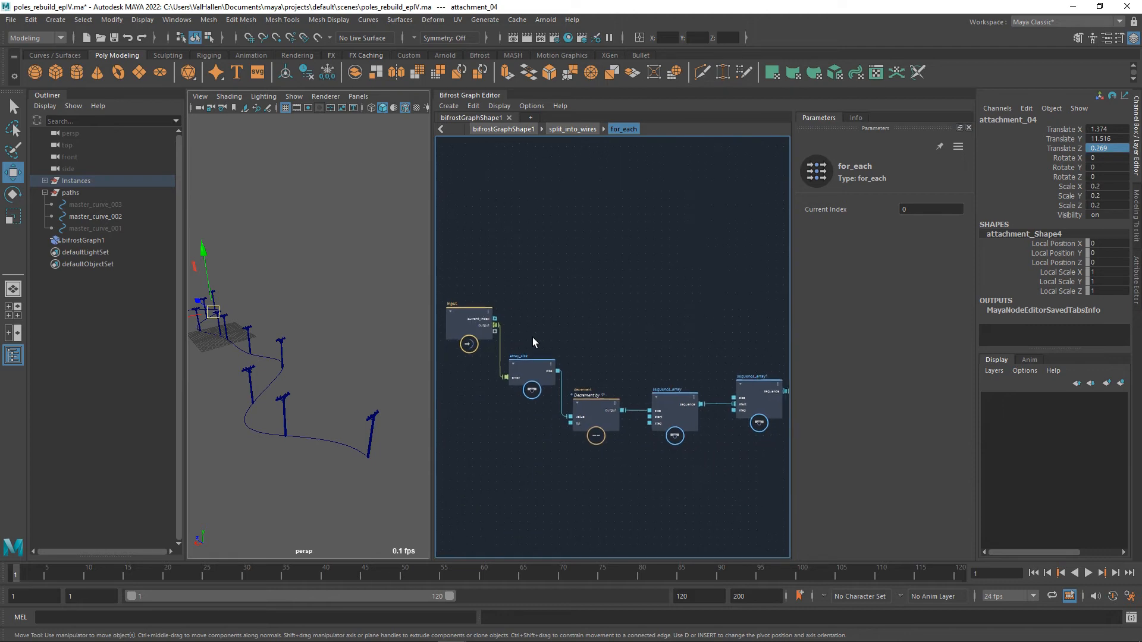
pyautogui.moveTo(492, 325); pyautogui.dragTo(640, 338)
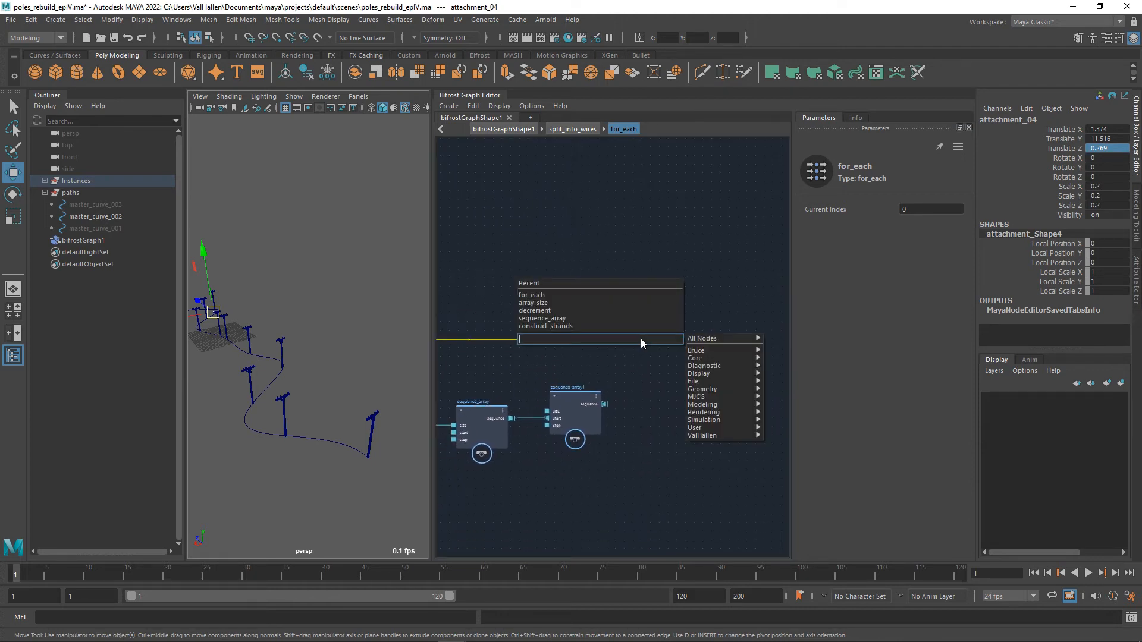
pyautogui.write('getfrom')
pyautogui.press('Down')
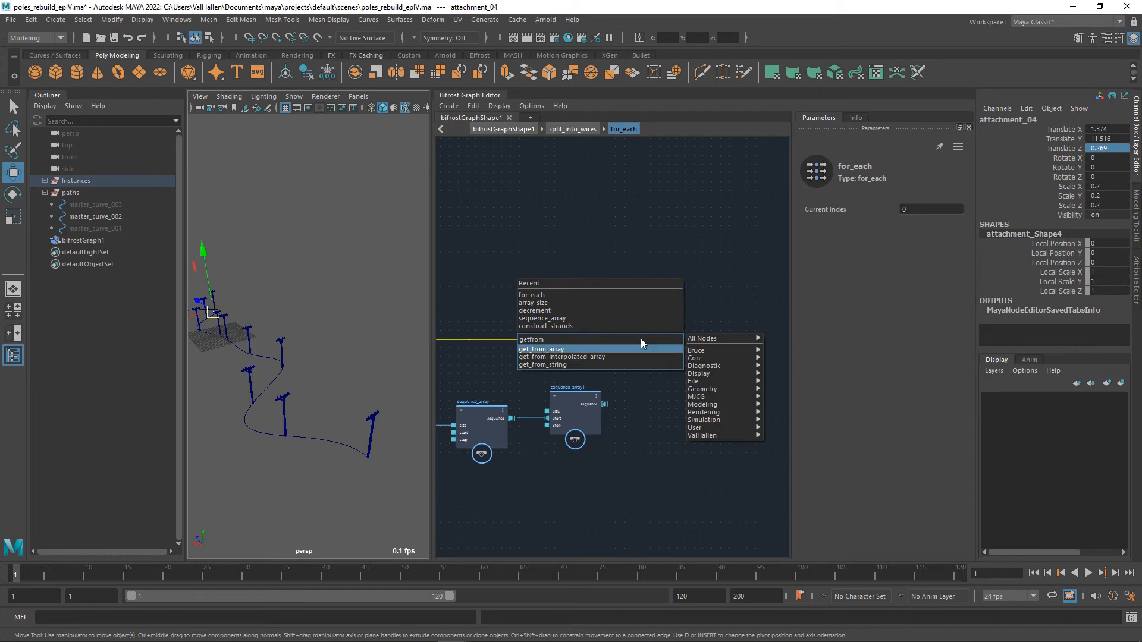
pyautogui.press('Return')
pyautogui.moveTo(647, 351); pyautogui.dragTo(664, 355)
pyautogui.moveTo(605, 404); pyautogui.dragTo(649, 373)
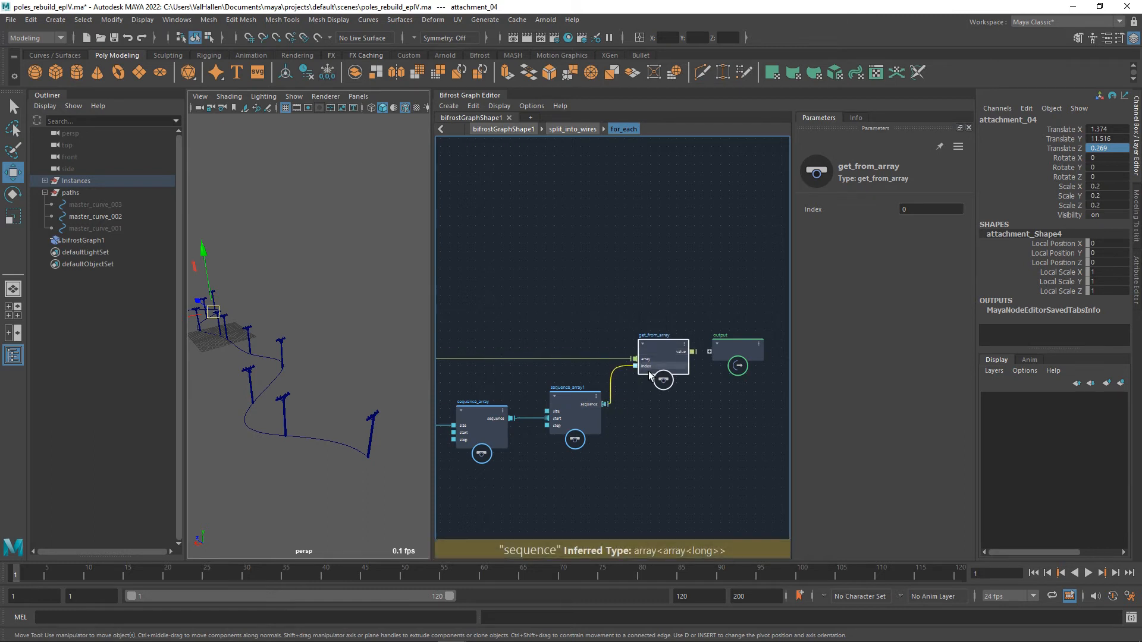
# Connect the get_from_array value to a new port on the output node and rename that port point_pairs.
pyautogui.click(741, 349)
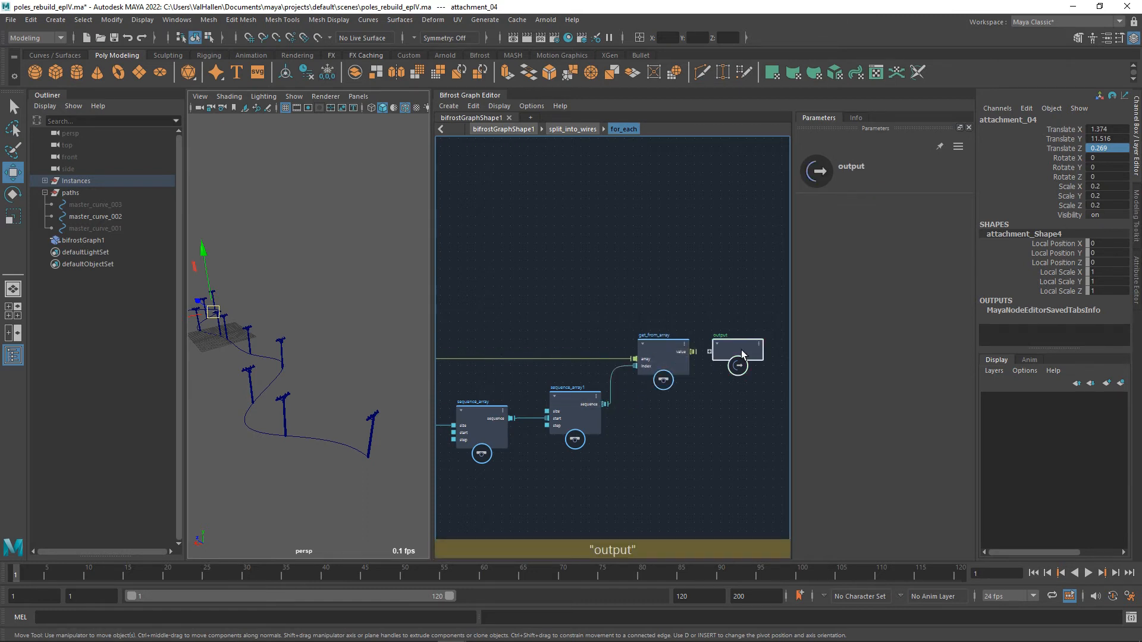
pyautogui.moveTo(725, 358); pyautogui.dragTo(748, 351)
pyautogui.rightClick(755, 352)
pyautogui.click(755, 355)
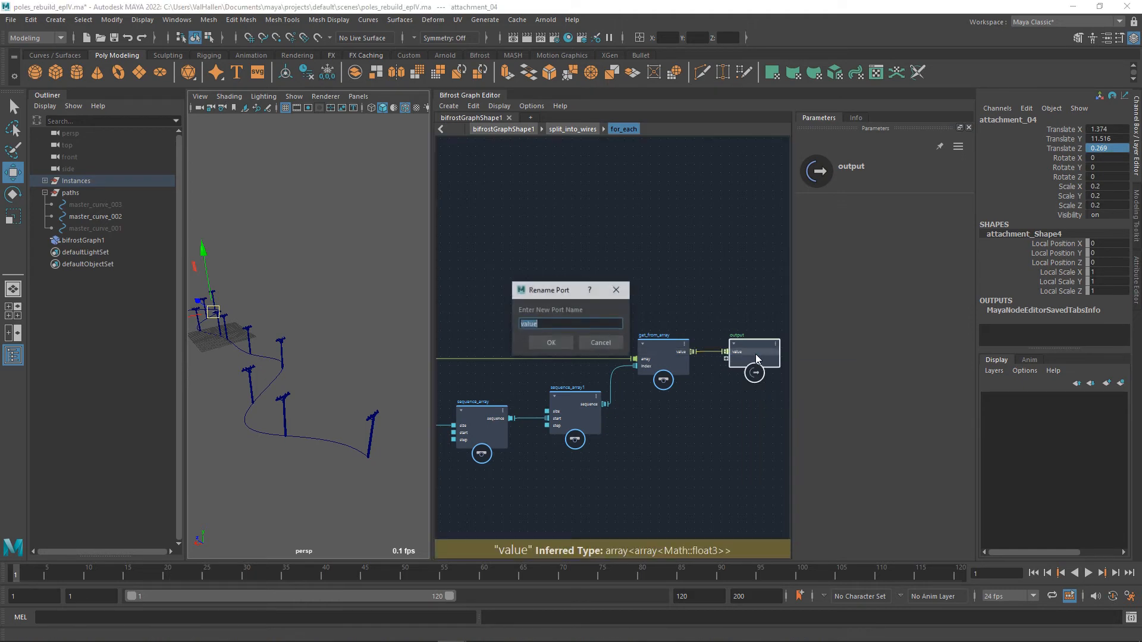
pyautogui.write('point_pa')
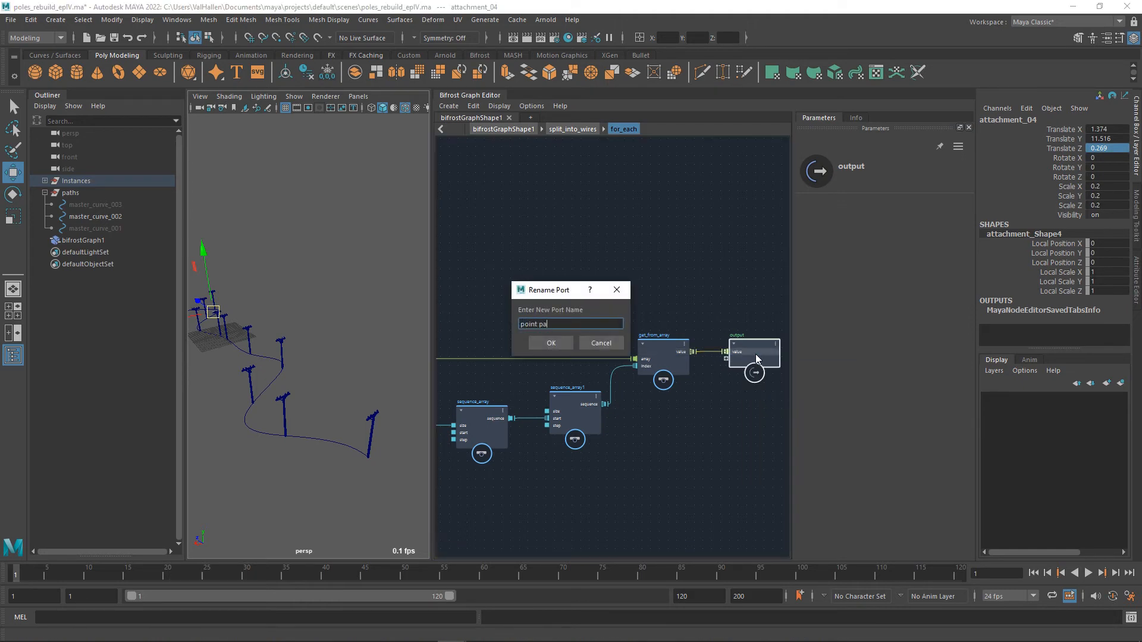
pyautogui.write('irs')
pyautogui.press('Return')
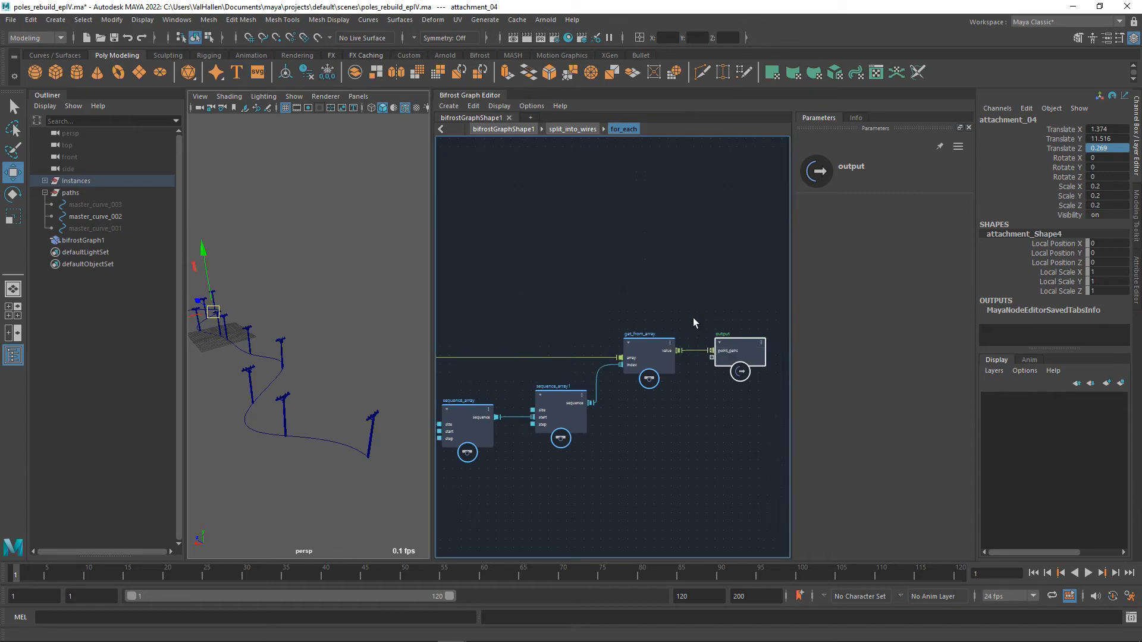
# Return to the top-level graph and move the split_into_wires compound closer to for_each_attachment.
pyautogui.doubleClick(680, 326)
pyautogui.keyDown('alt'); pyautogui.moveTo(698, 360); pyautogui.dragTo(644, 340, button='middle'); pyautogui.keyUp('alt')
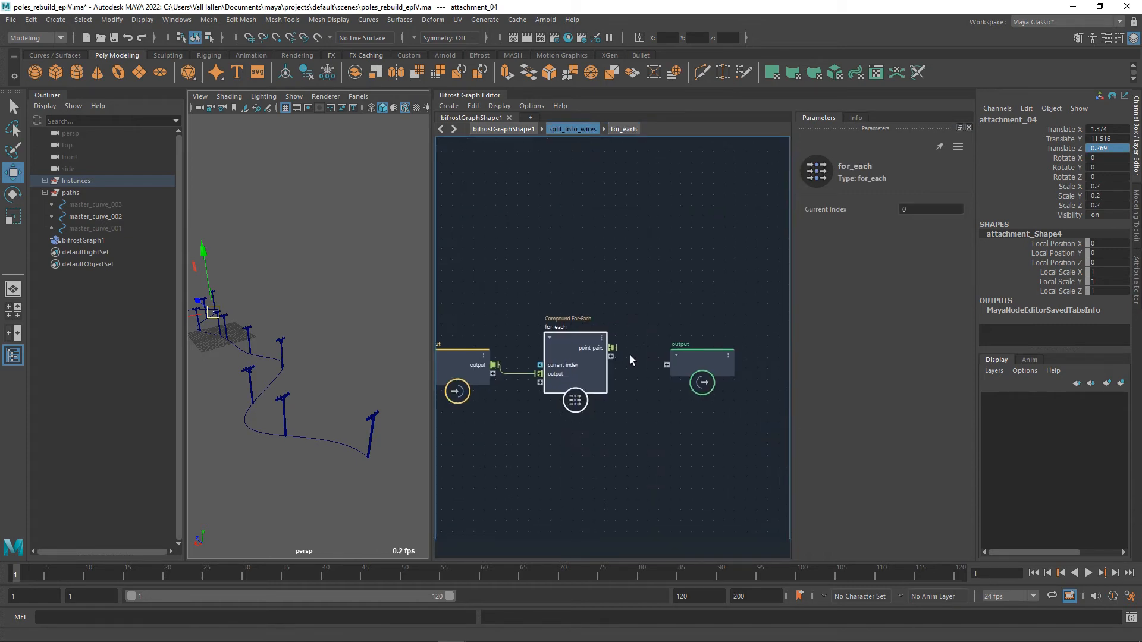
pyautogui.doubleClick(677, 334)
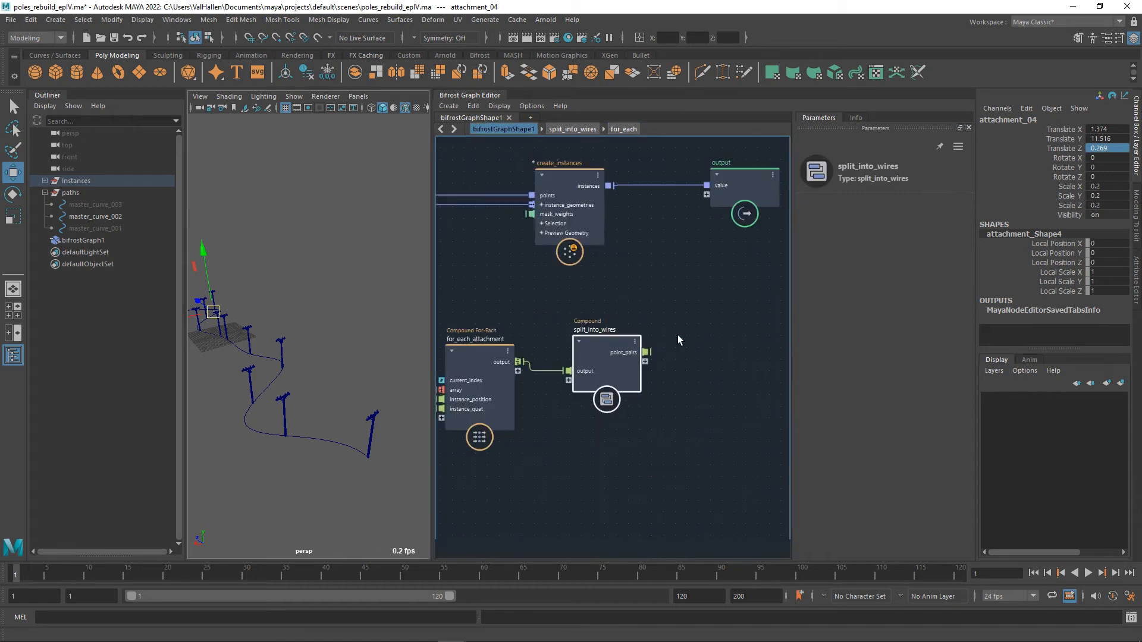
pyautogui.moveTo(610, 351); pyautogui.dragTo(596, 342)
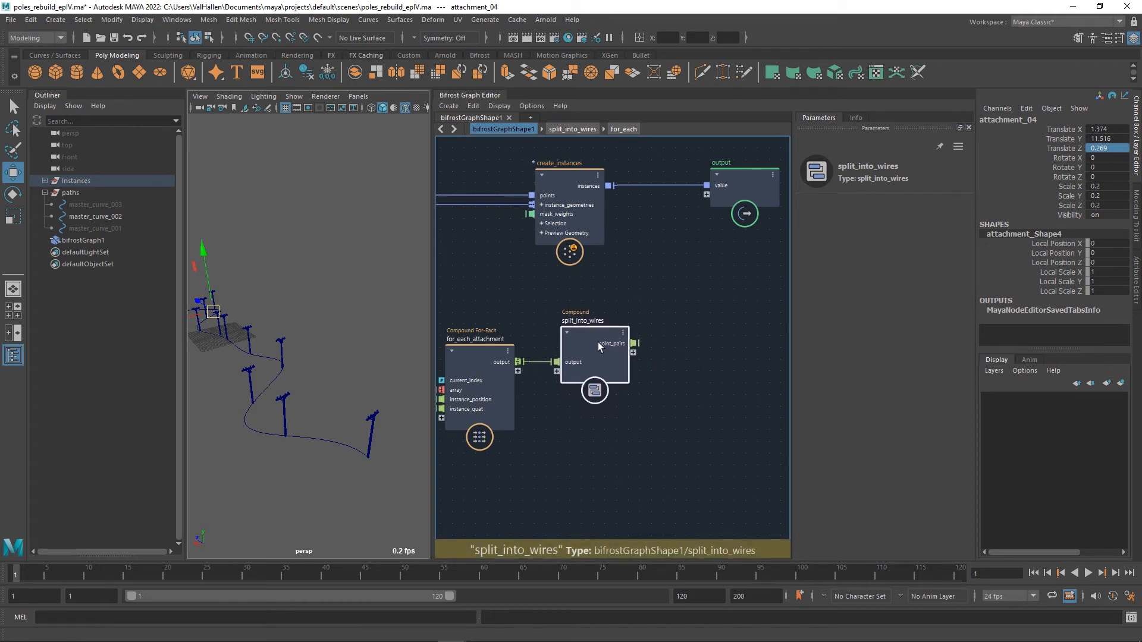
pyautogui.keyDown('alt'); pyautogui.moveTo(532, 446); pyautogui.dragTo(612, 446, button='middle'); pyautogui.keyUp('alt')
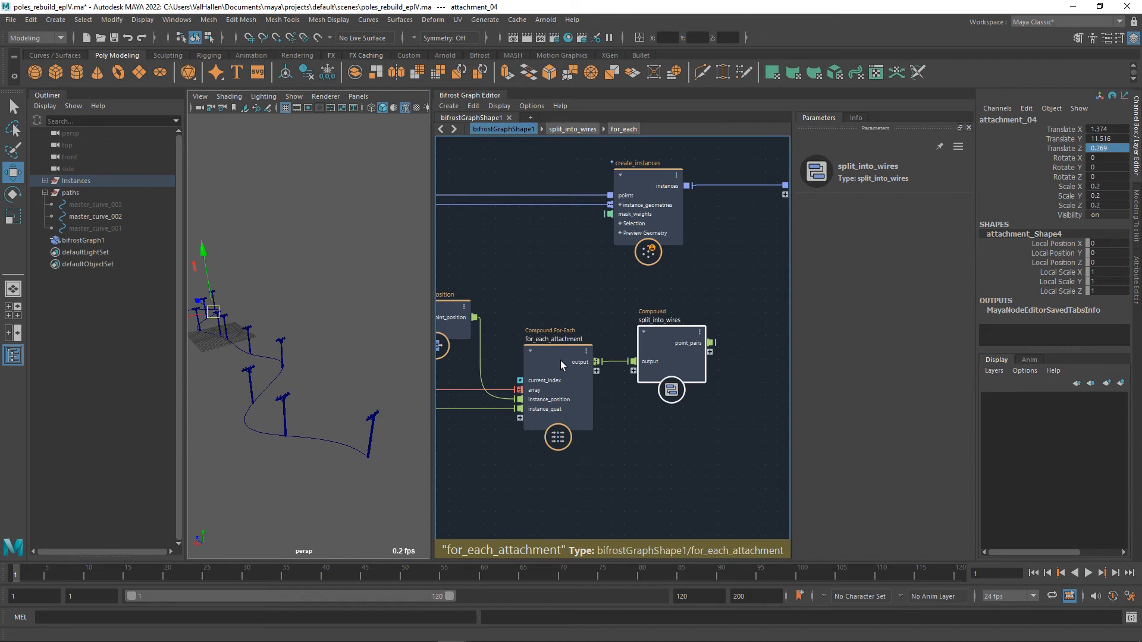
# Examine the nodes inside the for_each_attachment compound from input to output and the poles in the viewport, and return to the top-level graph.
pyautogui.doubleClick(560, 361)
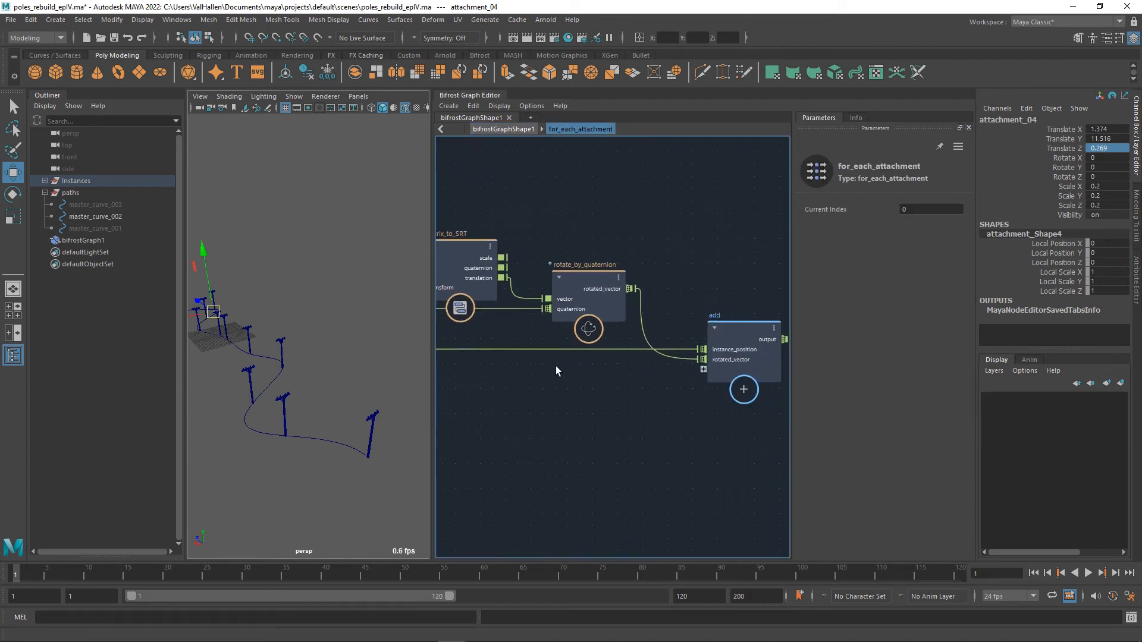
pyautogui.keyDown('alt'); pyautogui.moveTo(546, 408); pyautogui.dragTo(770, 420, button='middle'); pyautogui.keyUp('alt')
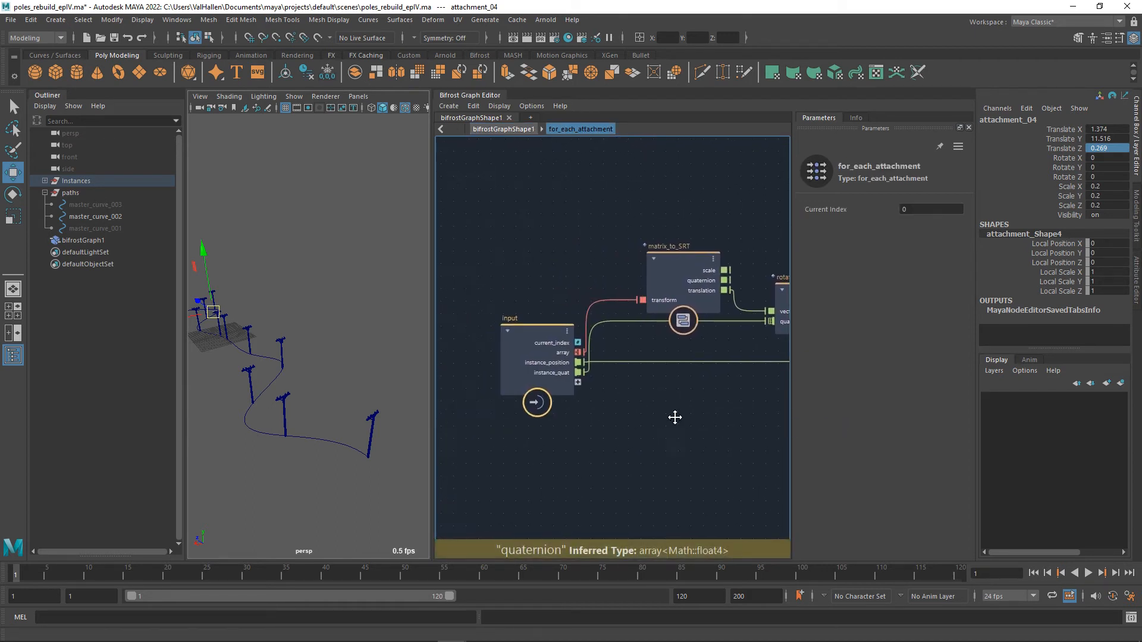
pyautogui.keyDown('alt'); pyautogui.moveTo(674, 417); pyautogui.dragTo(651, 405, button='middle'); pyautogui.keyUp('alt')
pyautogui.moveTo(522, 334); pyautogui.dragTo(502, 280)
pyautogui.keyDown('alt'); pyautogui.moveTo(694, 349); pyautogui.dragTo(537, 367, button='middle'); pyautogui.keyUp('alt')
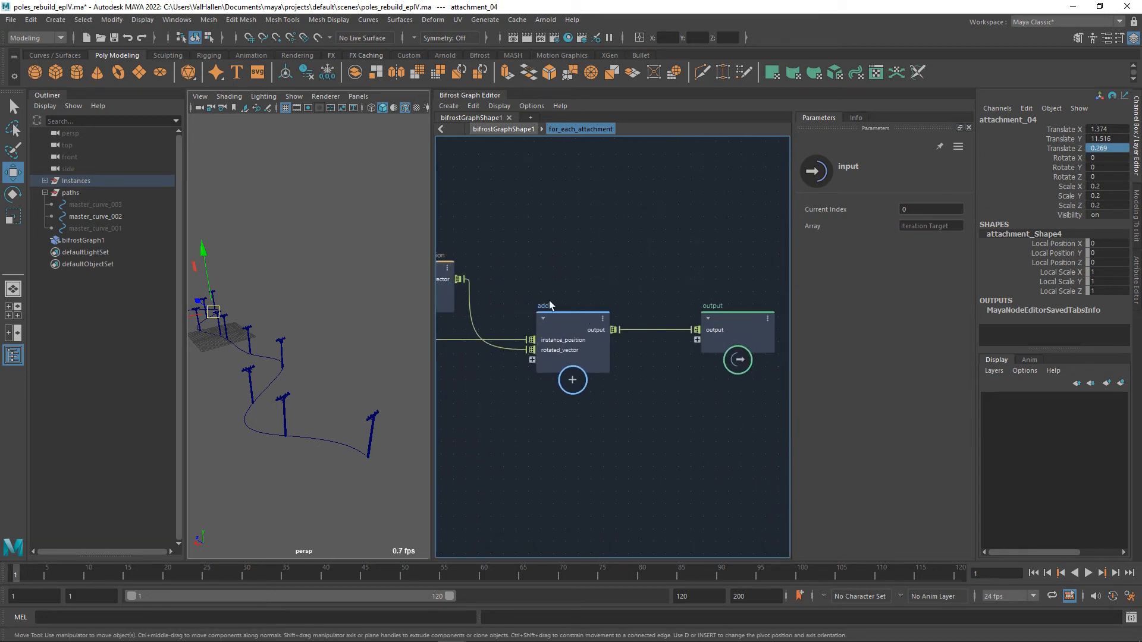
pyautogui.keyDown('alt'); pyautogui.moveTo(548, 301); pyautogui.dragTo(581, 316, button='middle'); pyautogui.keyUp('alt')
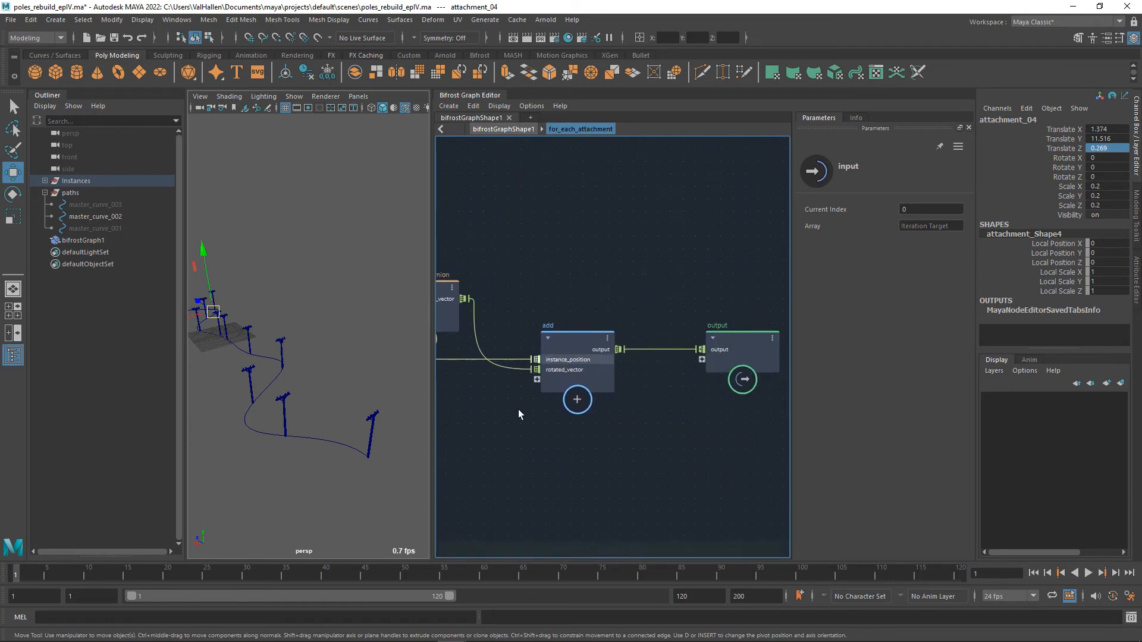
pyautogui.keyDown('alt'); pyautogui.moveTo(354, 339); pyautogui.dragTo(324, 437); pyautogui.keyUp('alt')
pyautogui.keyDown('alt'); pyautogui.moveTo(324, 438); pyautogui.dragTo(398, 456, button='middle'); pyautogui.keyUp('alt')
pyautogui.keyDown('alt'); pyautogui.moveTo(398, 456); pyautogui.dragTo(376, 421); pyautogui.keyUp('alt')
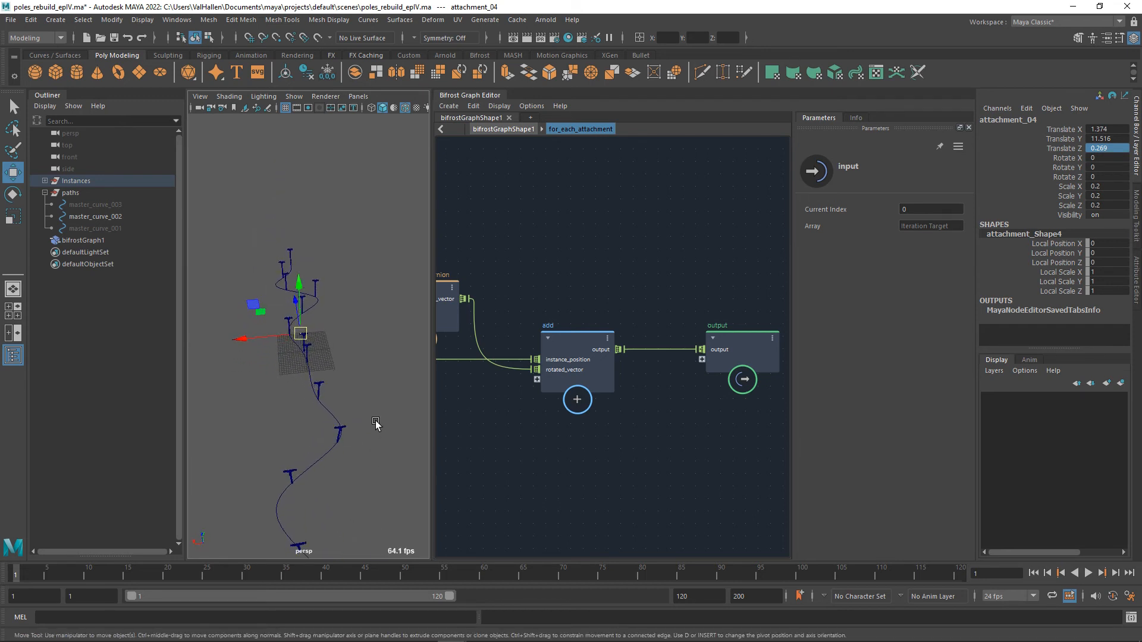
pyautogui.doubleClick(573, 426)
# Connect strands_basis_to_orientation's out_strands directly to create_instances and get_point_position, and delete the connection feeding resample_strands.
pyautogui.keyDown('alt'); pyautogui.moveTo(645, 398); pyautogui.dragTo(789, 528, button='middle'); pyautogui.keyUp('alt')
pyautogui.keyDown('alt'); pyautogui.moveTo(645, 448); pyautogui.dragTo(731, 408, button='middle'); pyautogui.keyUp('alt')
pyautogui.keyDown('alt'); pyautogui.moveTo(607, 434); pyautogui.dragTo(708, 365, button='middle'); pyautogui.keyUp('alt')
pyautogui.scroll(-3, 562, 419)
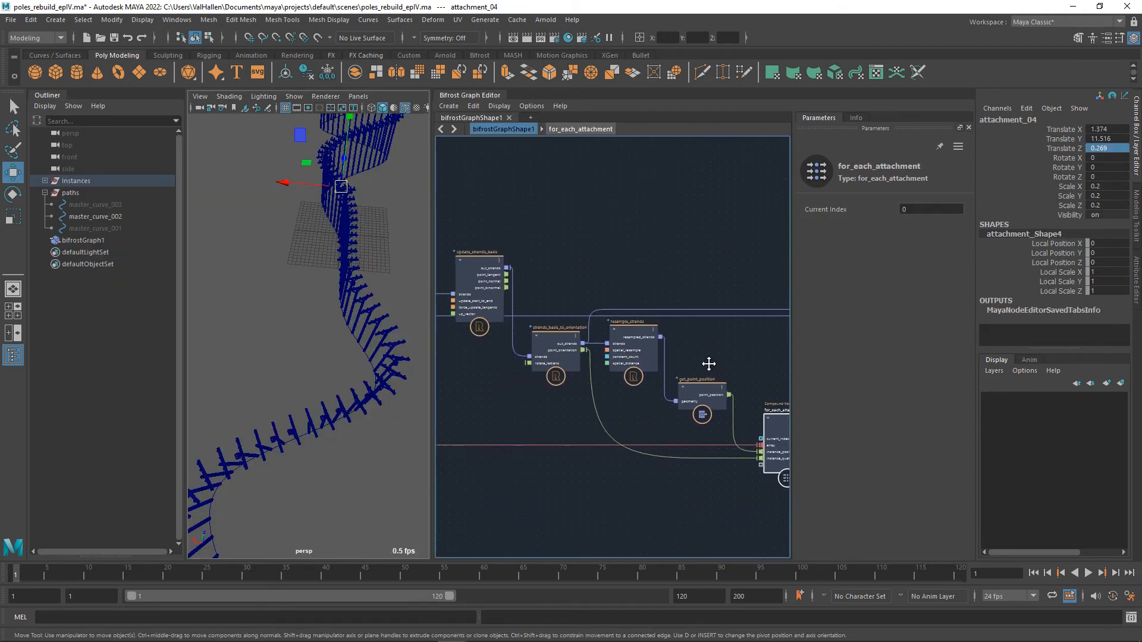
pyautogui.moveTo(590, 348); pyautogui.dragTo(678, 401)
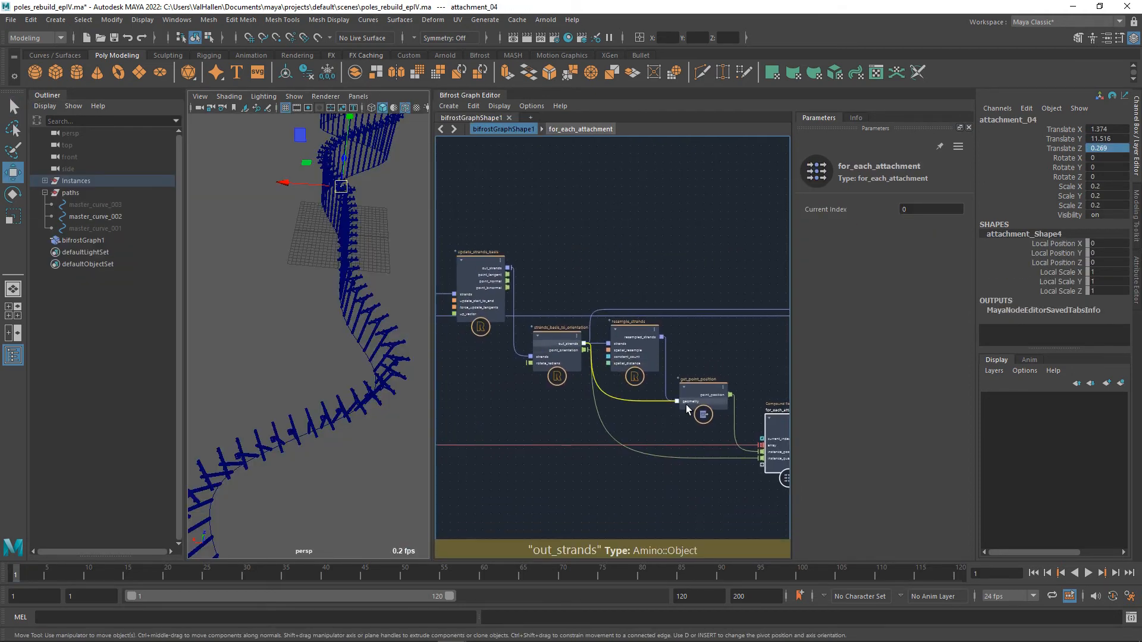
pyautogui.click(629, 336)
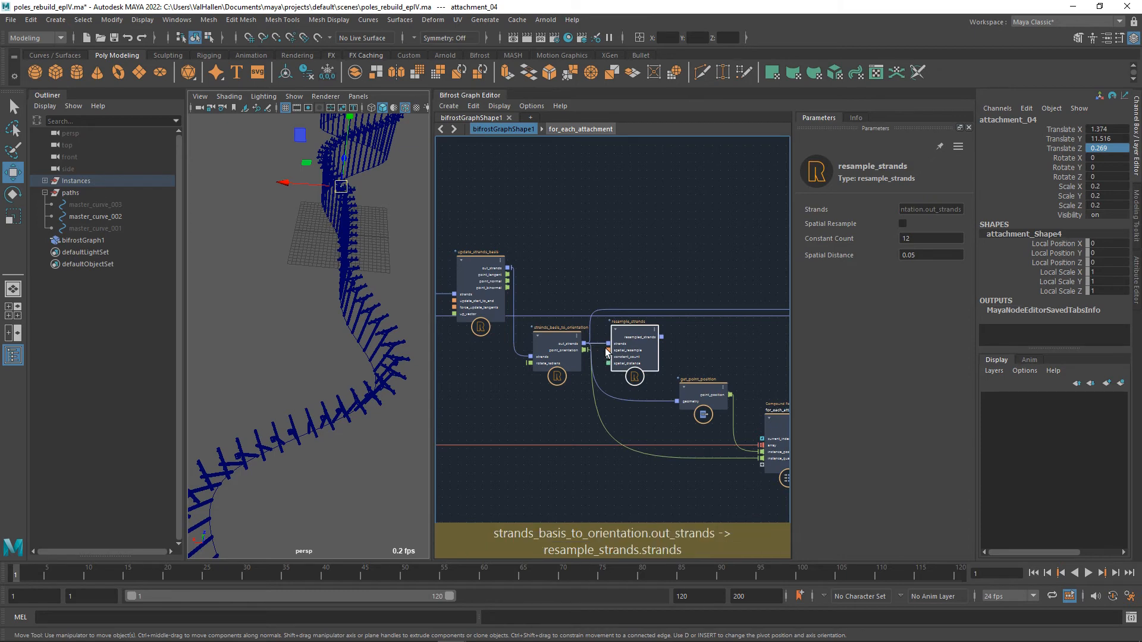
pyautogui.click(600, 344)
pyautogui.press('Delete')
# Move resample_strands after the curve-selecting get_from_array and wire it between that node's value and update_strands_basis's strands.
pyautogui.moveTo(641, 337); pyautogui.dragTo(507, 485)
pyautogui.keyDown('alt'); pyautogui.moveTo(507, 488); pyautogui.dragTo(694, 438, button='middle'); pyautogui.keyUp('alt')
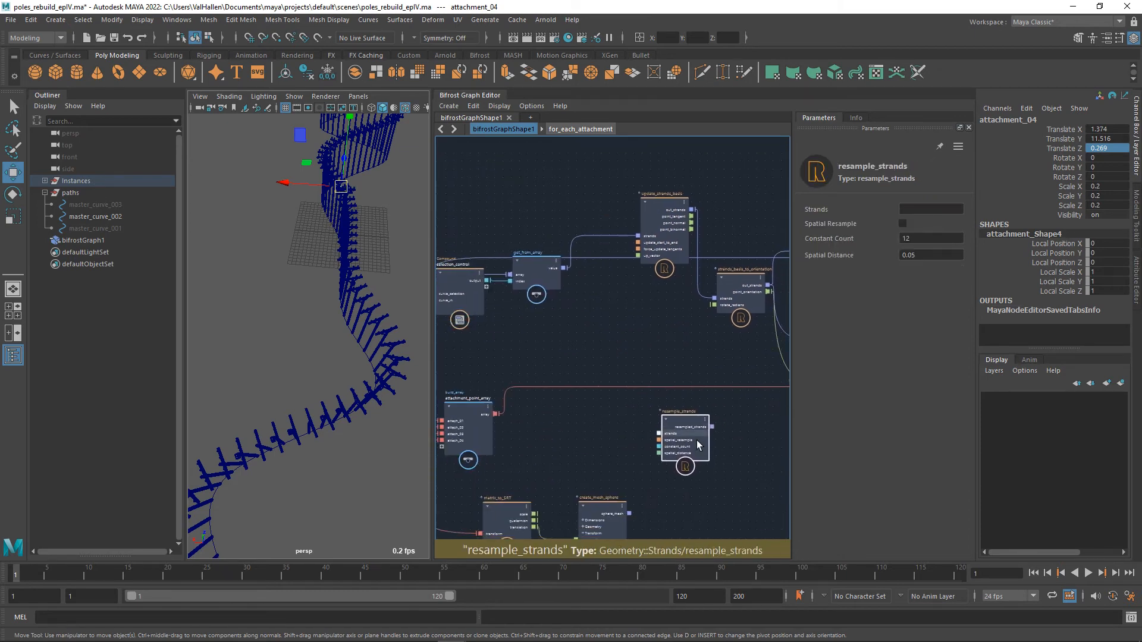
pyautogui.moveTo(689, 443); pyautogui.dragTo(536, 341)
pyautogui.keyDown('alt'); pyautogui.moveTo(605, 356); pyautogui.dragTo(657, 381, button='middle'); pyautogui.keyUp('alt')
pyautogui.moveTo(547, 397); pyautogui.dragTo(612, 380)
pyautogui.keyDown('alt'); pyautogui.moveTo(684, 400); pyautogui.dragTo(658, 432, button='middle'); pyautogui.keyUp('alt')
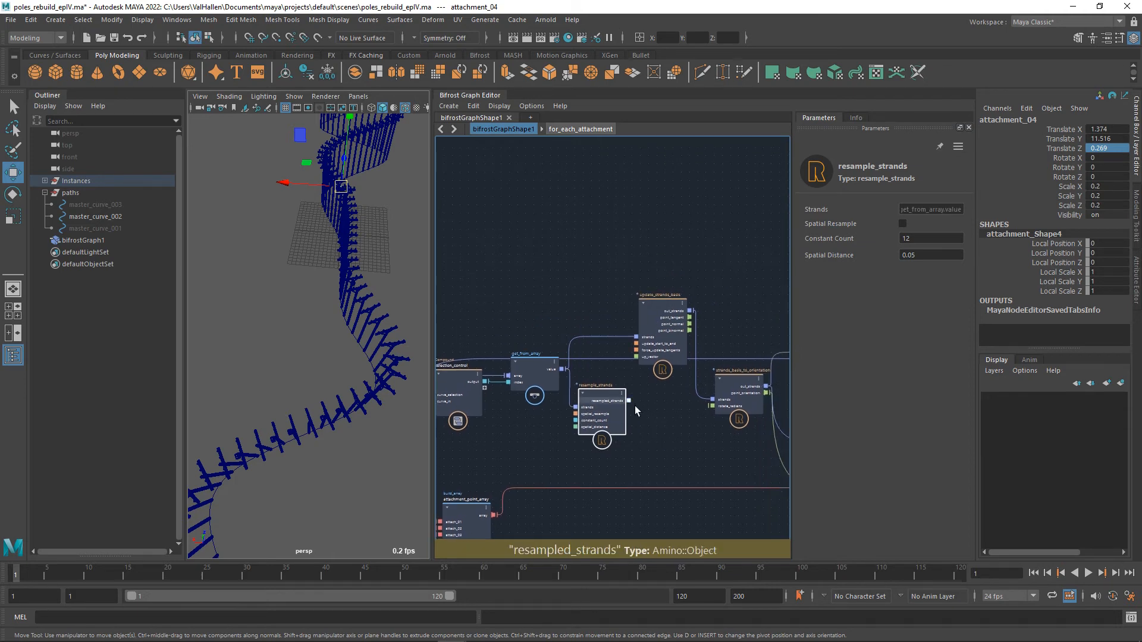
pyautogui.moveTo(629, 400); pyautogui.dragTo(637, 337)
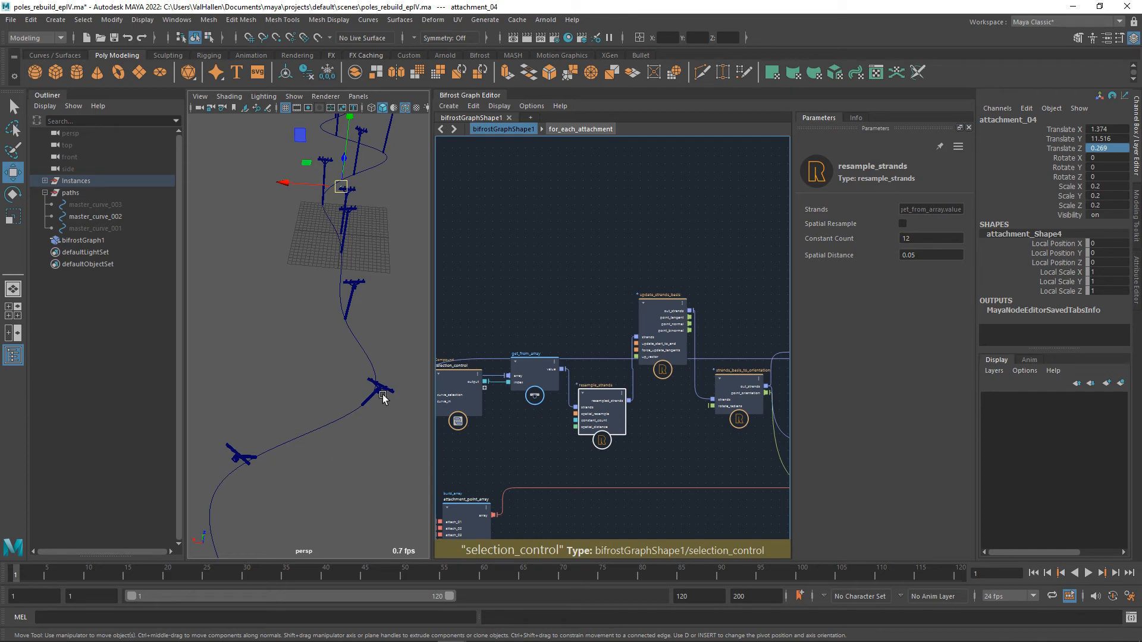
# Hide the Instances group so only the Bifrost poles show along the curve.
pyautogui.keyDown('alt'); pyautogui.moveTo(373, 333); pyautogui.dragTo(281, 394); pyautogui.keyUp('alt')
pyautogui.scroll(-8, 359, 373)
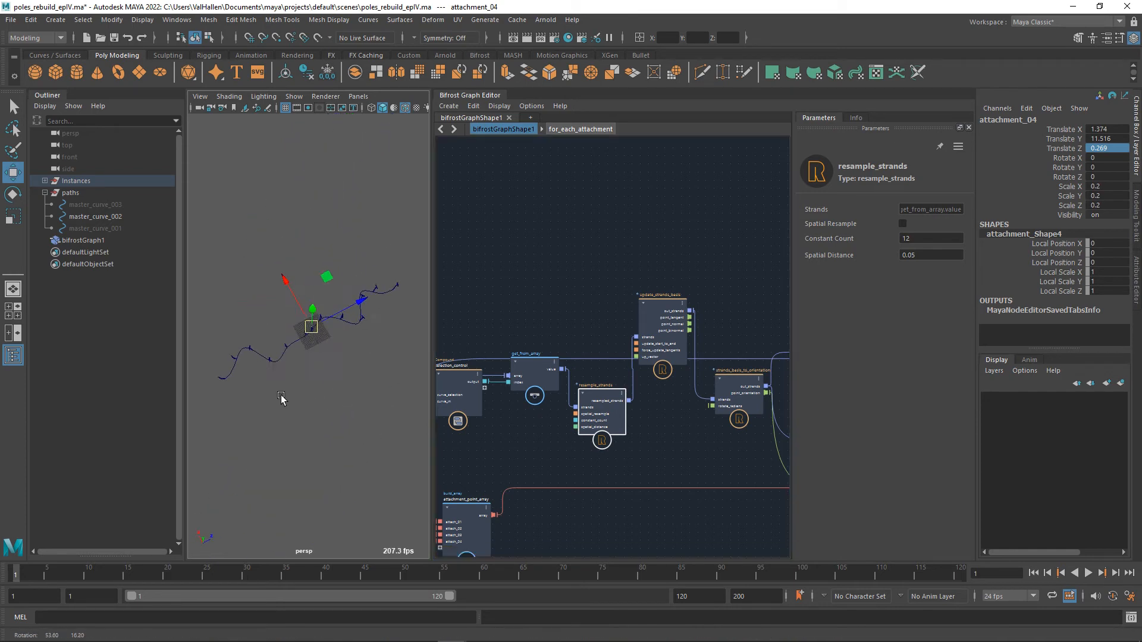
pyautogui.scroll(9, 320, 372)
pyautogui.scroll(-4, 323, 370)
pyautogui.keyDown('alt'); pyautogui.moveTo(329, 364); pyautogui.dragTo(316, 372); pyautogui.keyUp('alt')
pyautogui.press('Up')
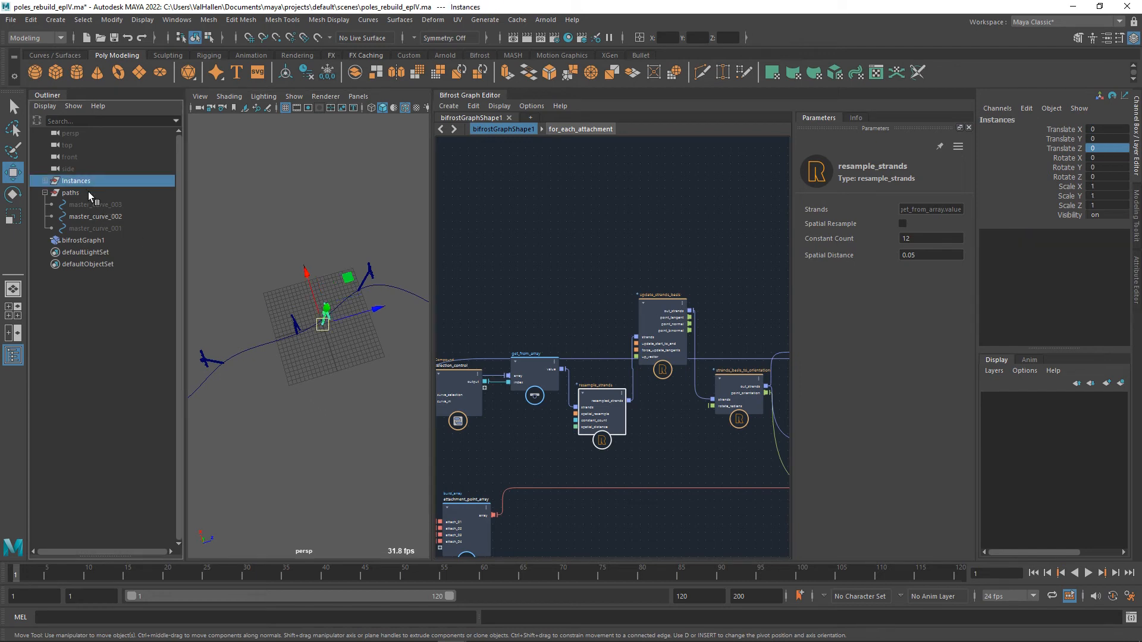
pyautogui.press('h')
pyautogui.keyDown('alt'); pyautogui.moveTo(264, 398); pyautogui.dragTo(337, 486); pyautogui.keyUp('alt')
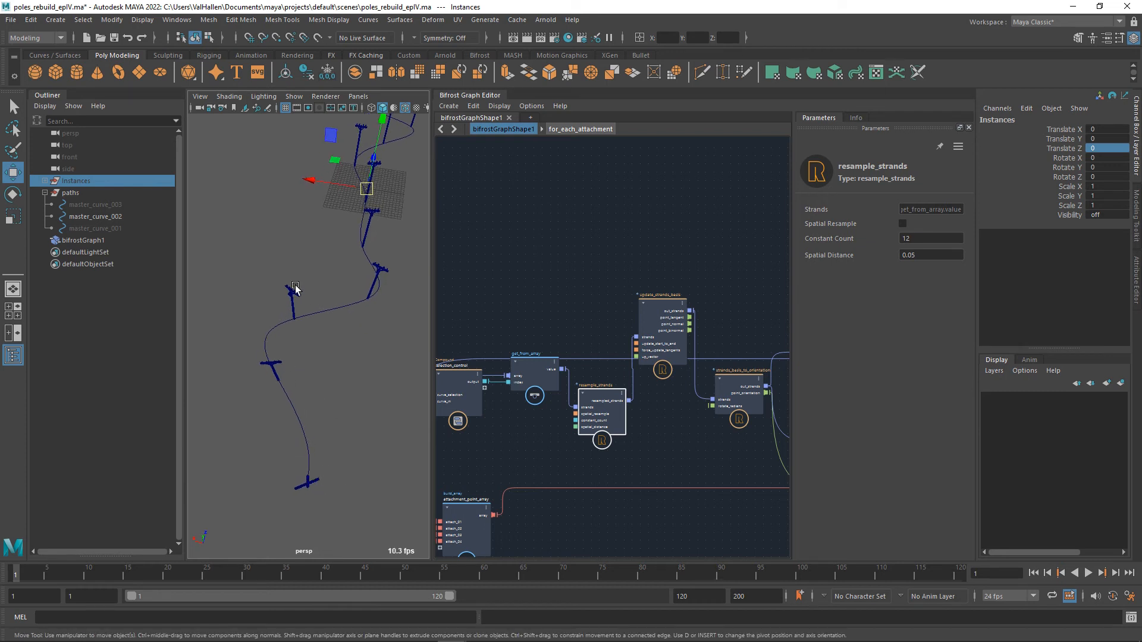
pyautogui.keyDown('alt'); pyautogui.moveTo(296, 287); pyautogui.dragTo(284, 309, button='middle'); pyautogui.keyUp('alt')
# Align get_from_array with resample_strands, raise the controls node, and expose resample_strands' constant_count as a port on controls.
pyautogui.keyDown('alt'); pyautogui.moveTo(555, 368); pyautogui.dragTo(575, 345, button='middle'); pyautogui.keyUp('alt')
pyautogui.moveTo(563, 356); pyautogui.dragTo(563, 394)
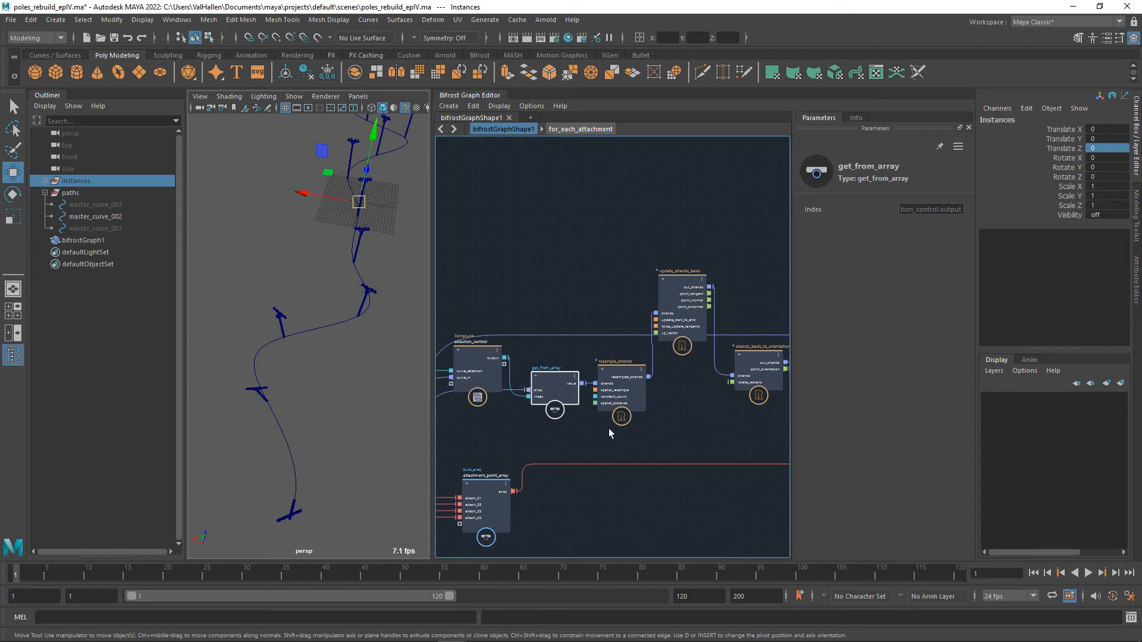
pyautogui.keyDown('alt'); pyautogui.moveTo(608, 429); pyautogui.dragTo(685, 387, button='middle'); pyautogui.keyUp('alt')
pyautogui.scroll(3, 665, 427)
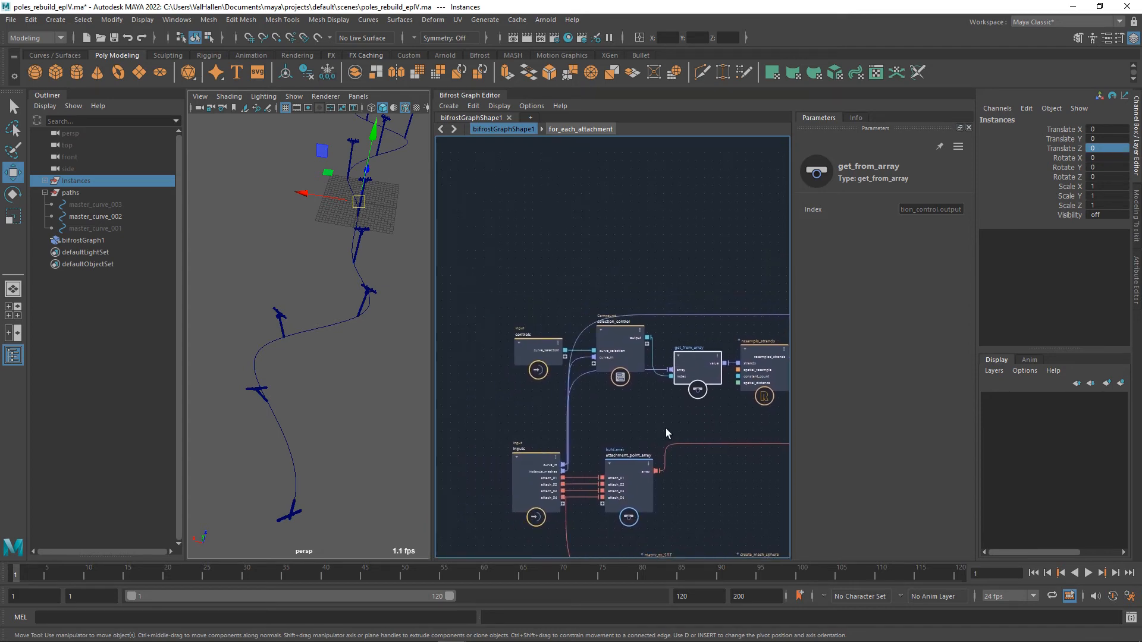
pyautogui.keyDown('alt'); pyautogui.moveTo(690, 428); pyautogui.dragTo(640, 444, button='middle'); pyautogui.keyUp('alt')
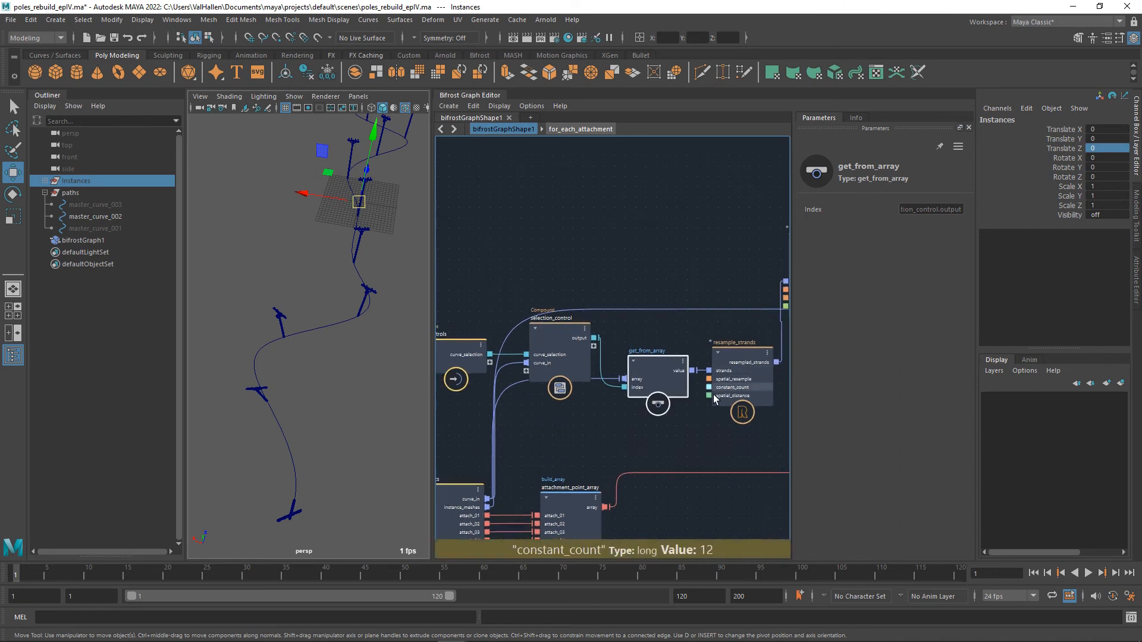
pyautogui.moveTo(467, 350); pyautogui.dragTo(457, 246)
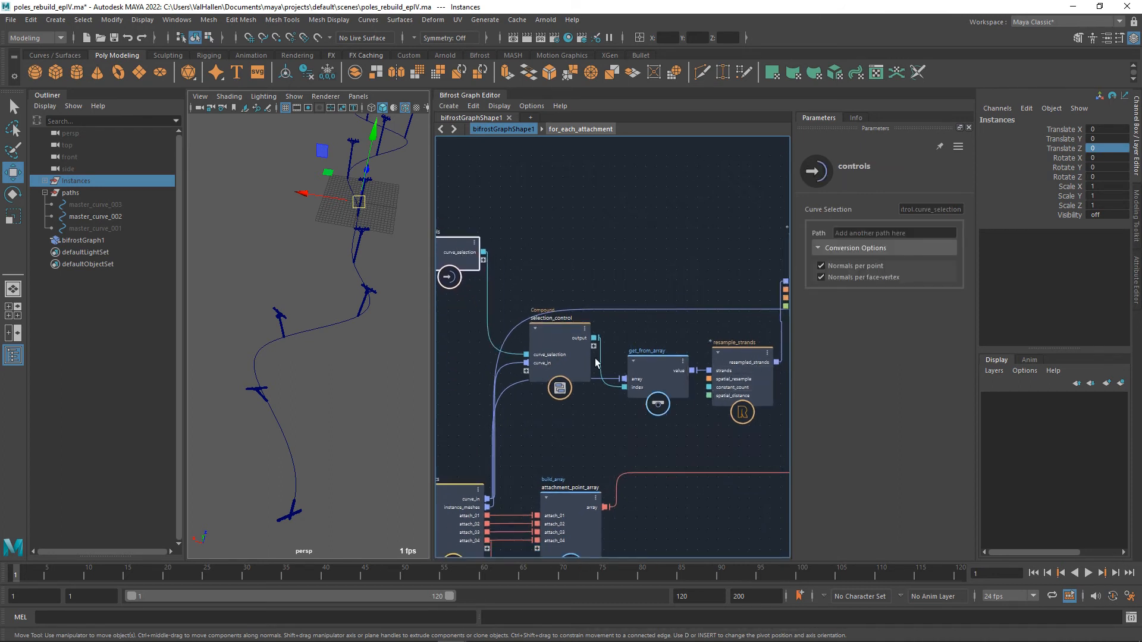
pyautogui.moveTo(709, 387); pyautogui.dragTo(484, 261)
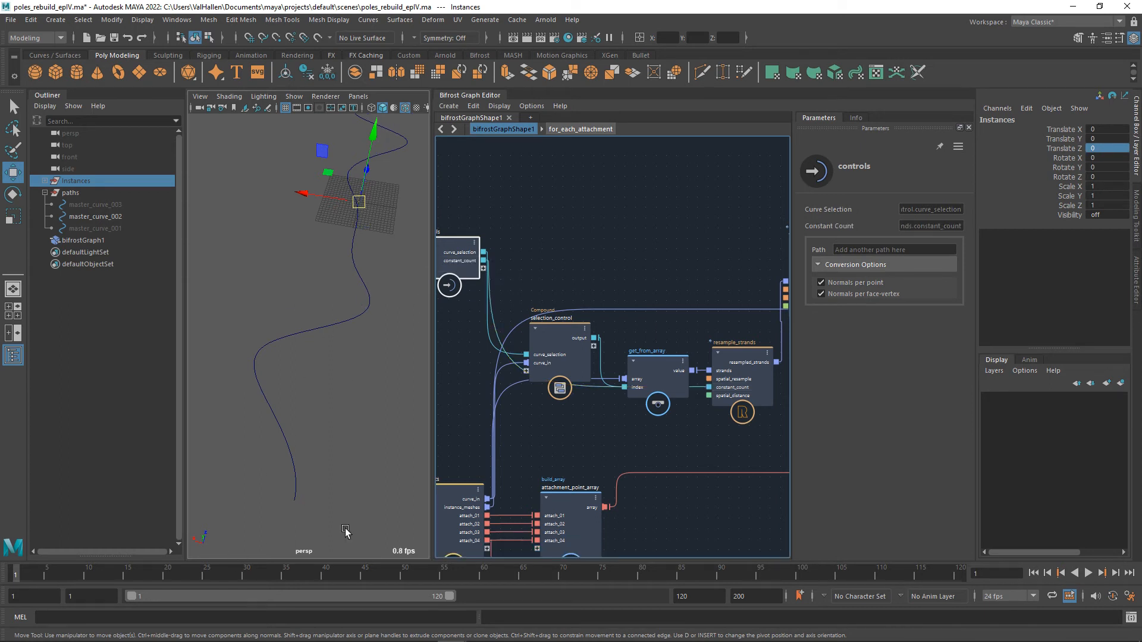
# Rename the constant_count port on the controls node to instance_count.
pyautogui.rightClick(494, 273)
pyautogui.click(533, 284)
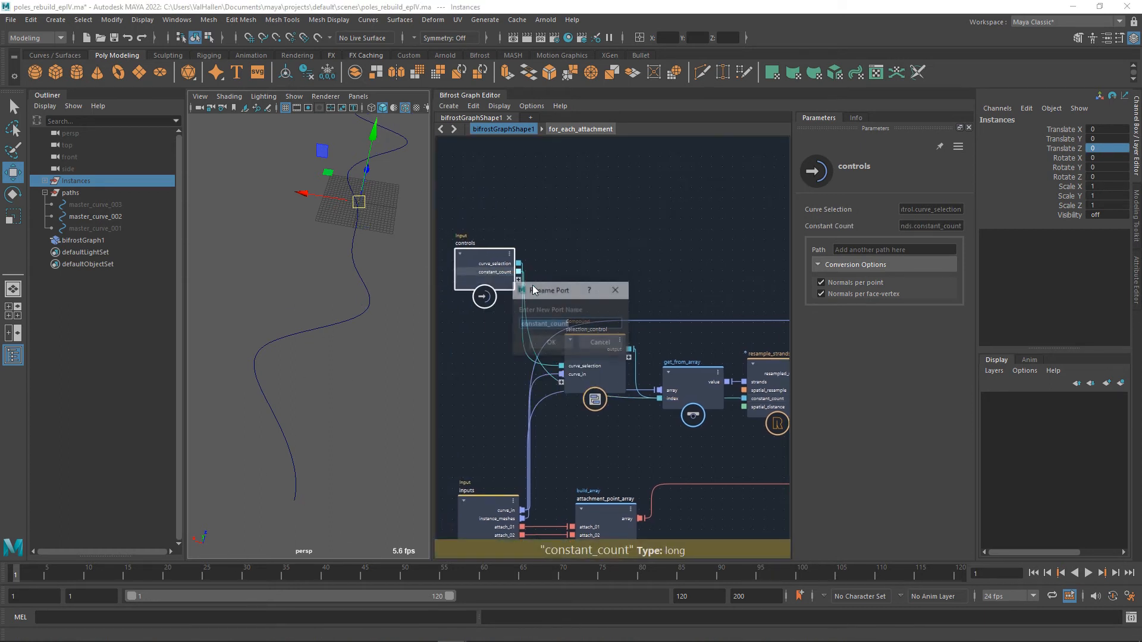
pyautogui.write('instance ')
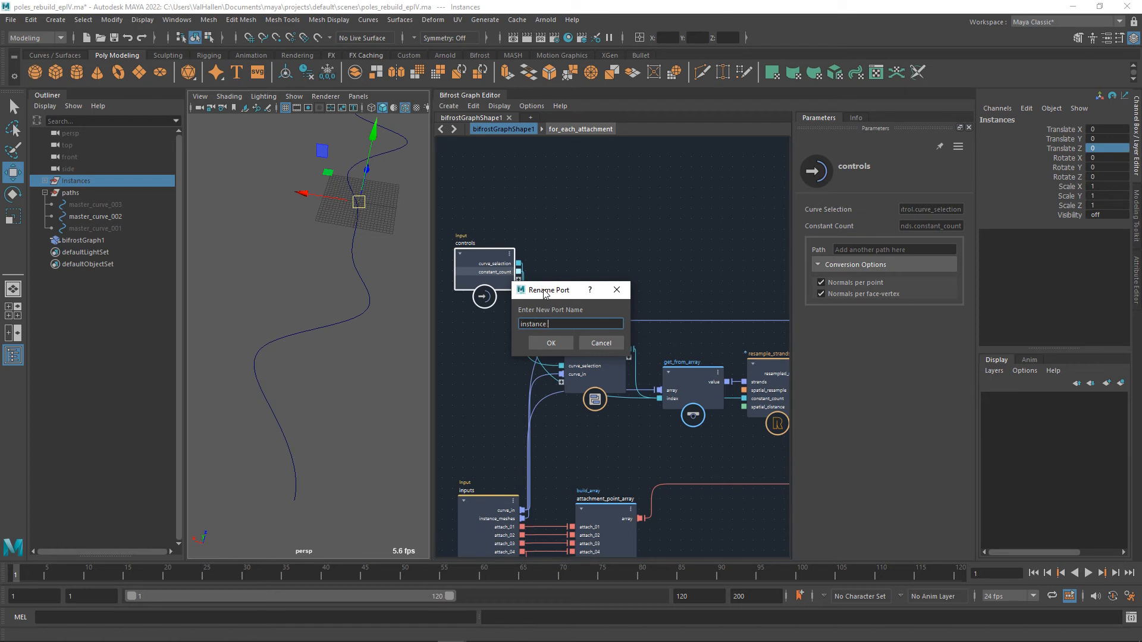
pyautogui.write('count')
pyautogui.press('Return')
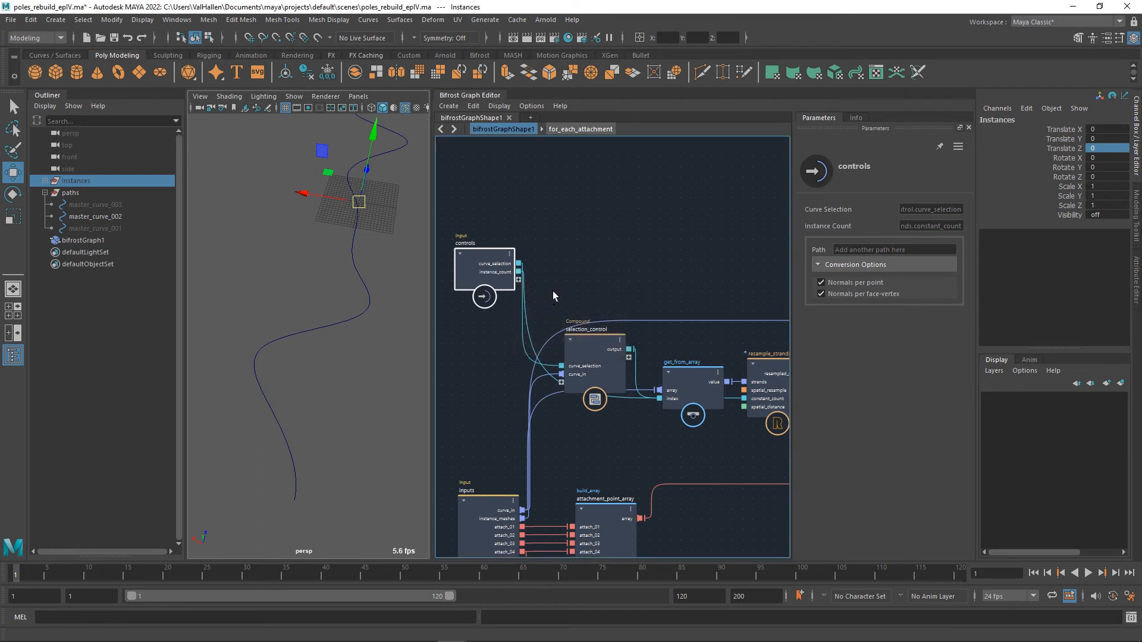
# Set bifrostGraph1's Instance Count to 16, and adjust it interactively to 14.
pyautogui.click(654, 219)
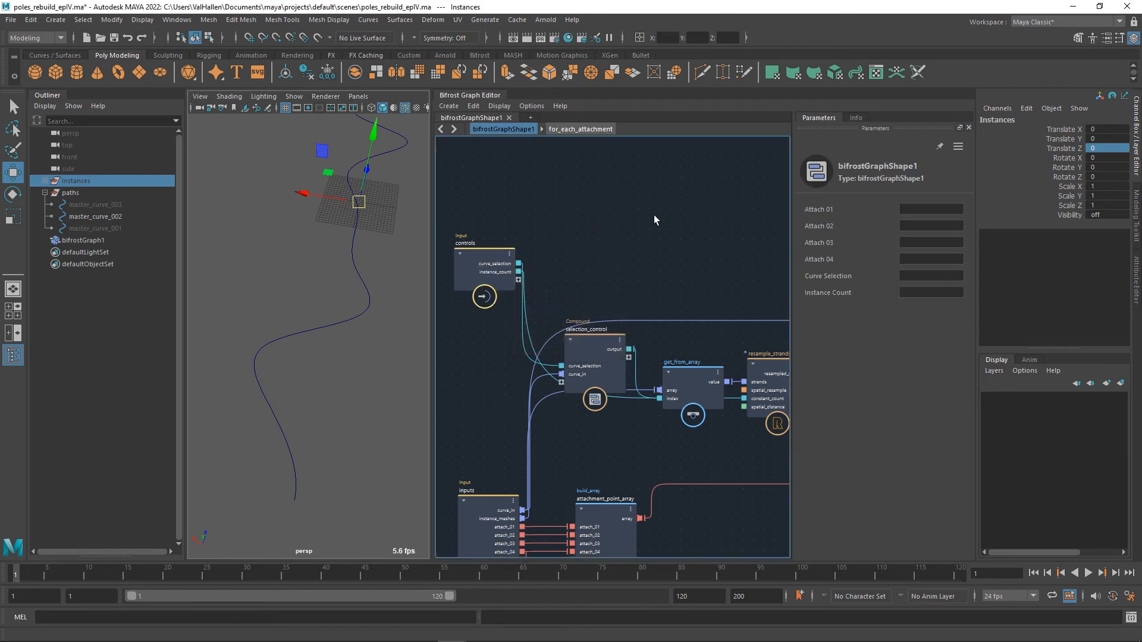
pyautogui.click(83, 241)
pyautogui.click(1107, 282)
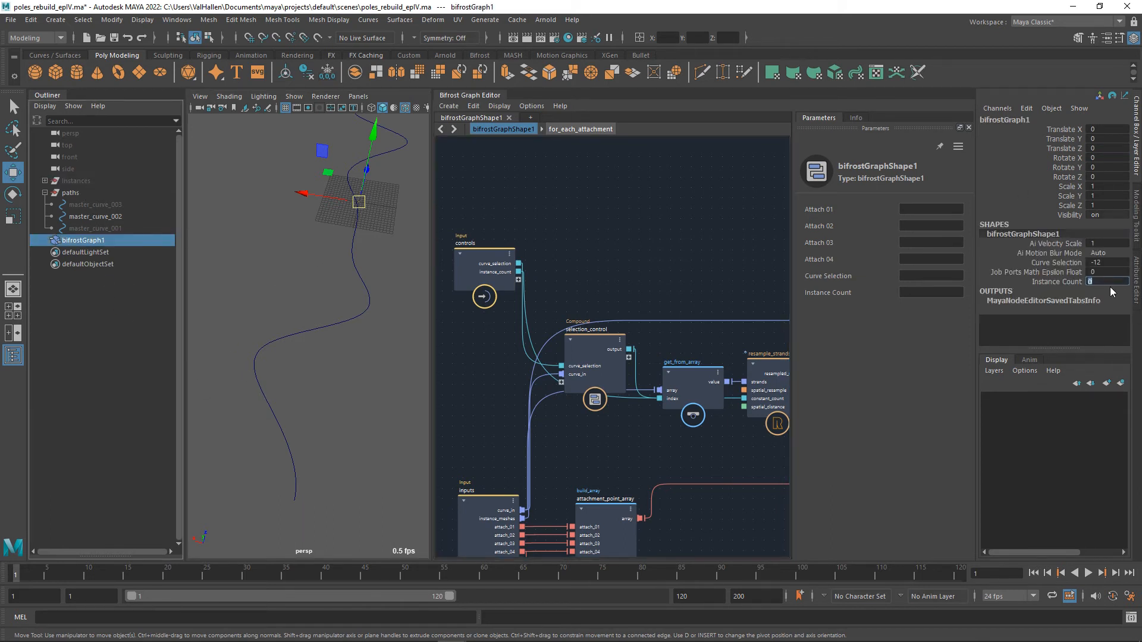
pyautogui.write('16')
pyautogui.press('Return')
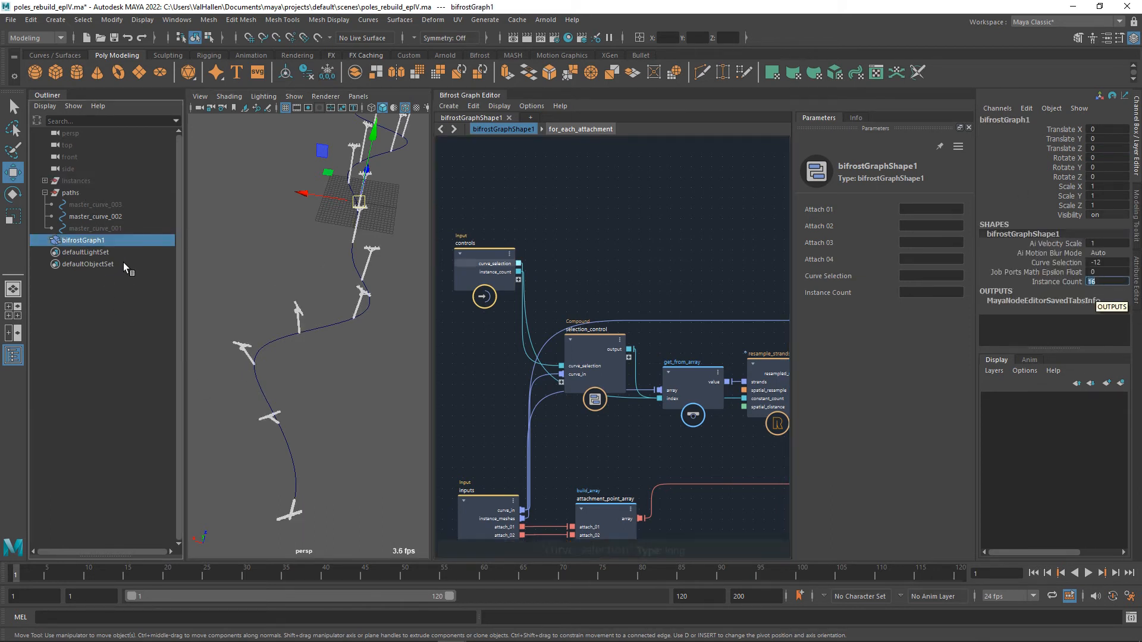
pyautogui.click(1050, 281)
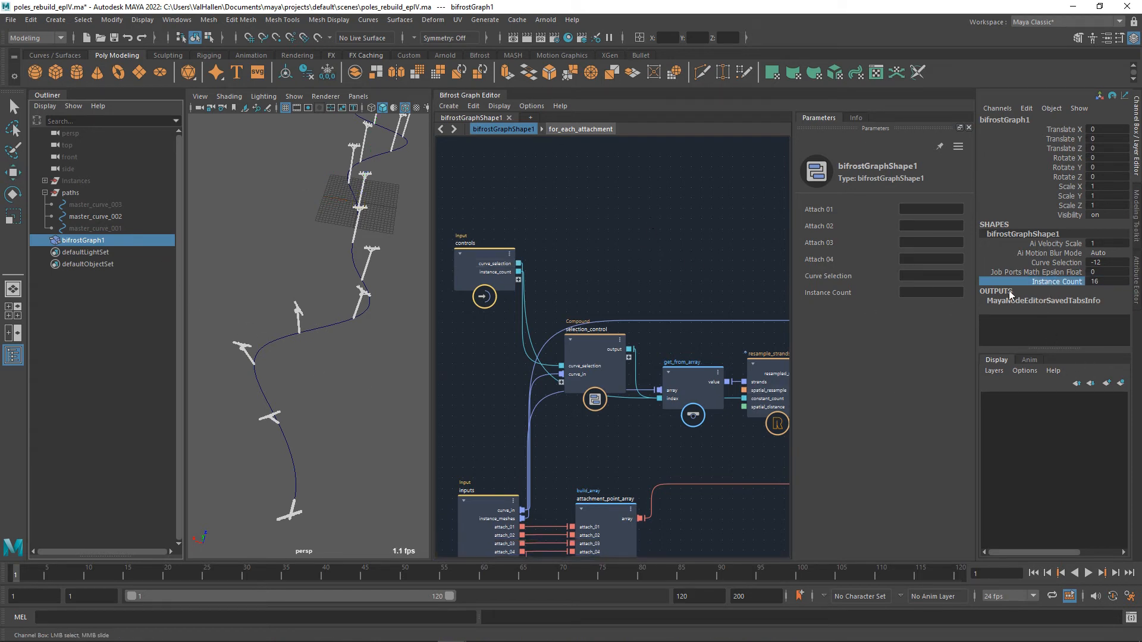
pyautogui.moveTo(329, 285)
pyautogui.mouseDown(button='middle')
pyautogui.moveTo(416, 287)
pyautogui.moveTo(316, 285)
pyautogui.mouseUp(button='middle')
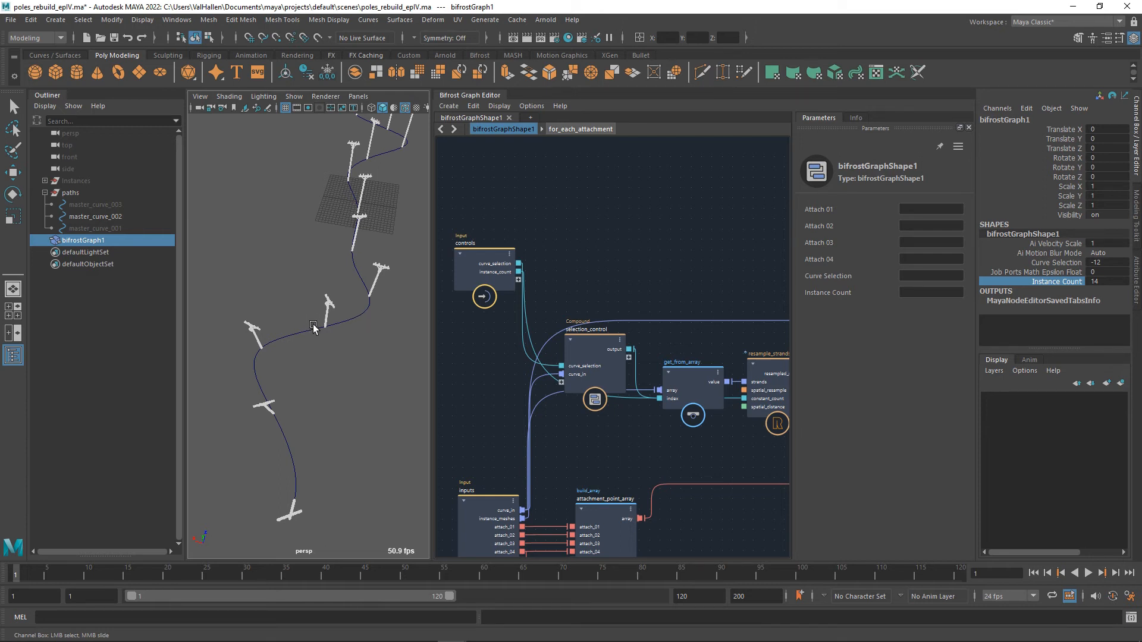
# Move selection_control above the controls node and add an empty compound node beneath it.
pyautogui.moveTo(608, 364); pyautogui.dragTo(608, 153)
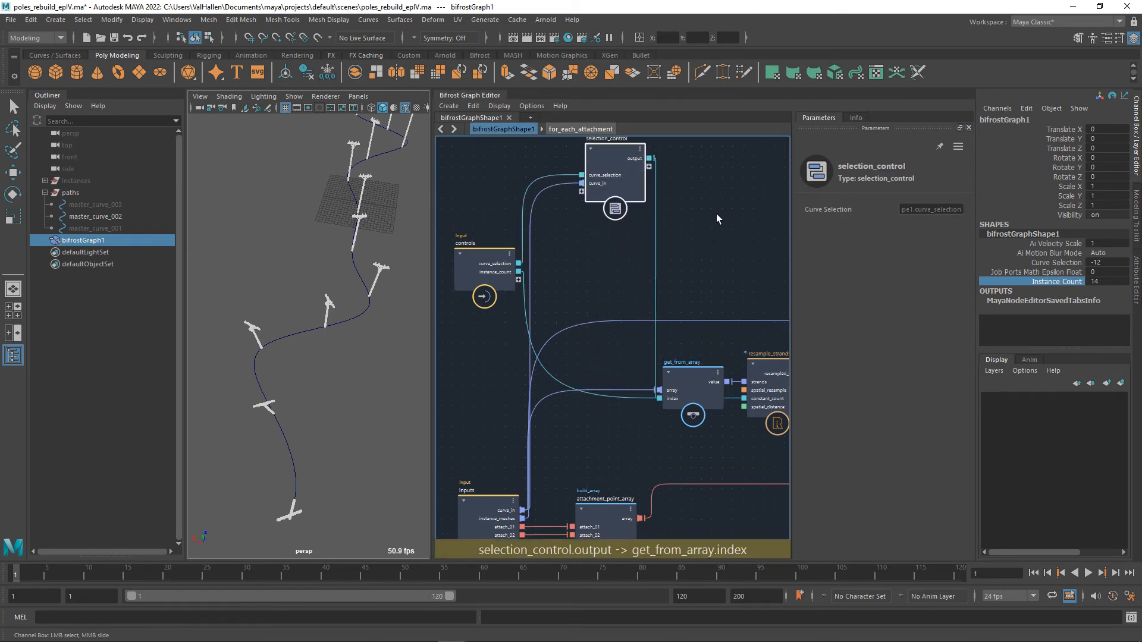
pyautogui.keyDown('alt'); pyautogui.moveTo(716, 213); pyautogui.dragTo(704, 258, button='middle'); pyautogui.keyUp('alt')
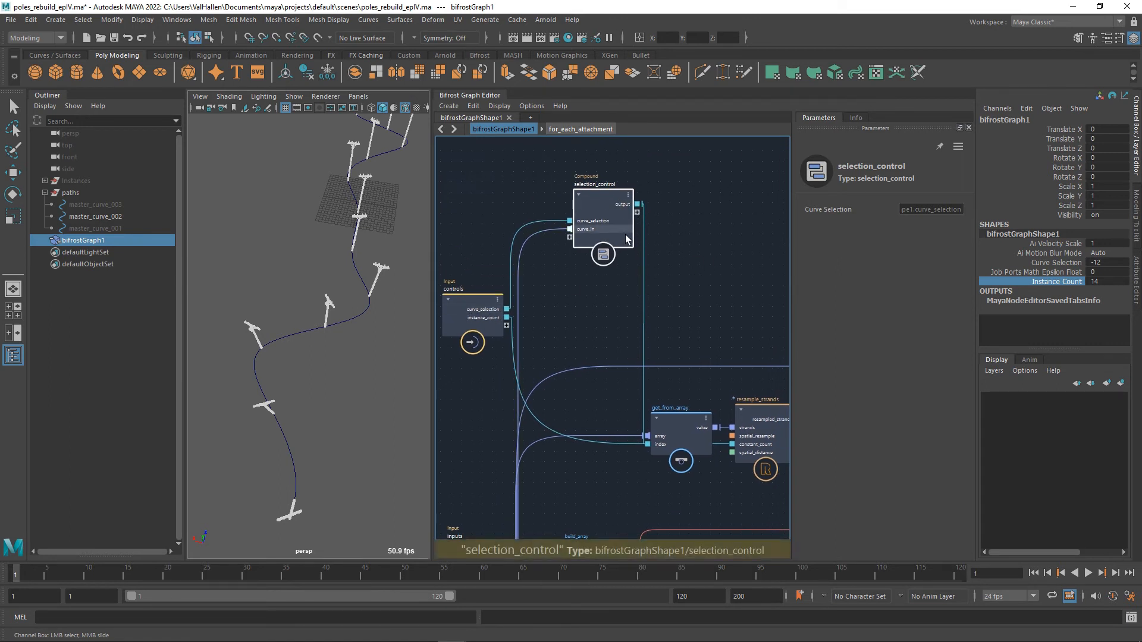
pyautogui.press('Tab')
pyautogui.write('compomund')
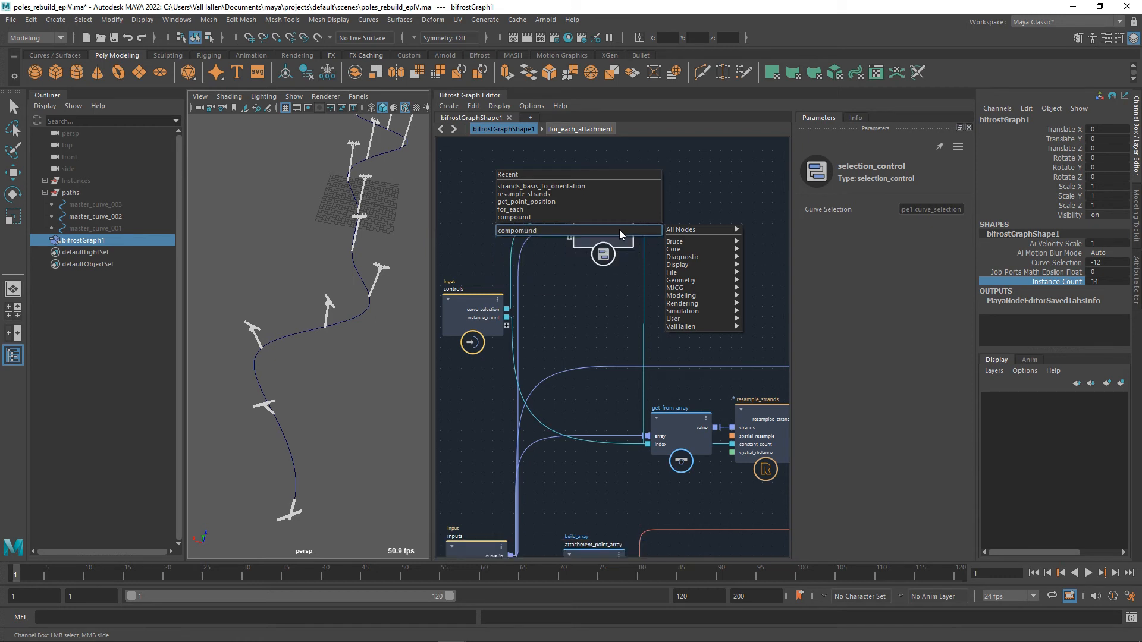
pyautogui.hotkey('ctrl', 'a')
pyautogui.write('compound')
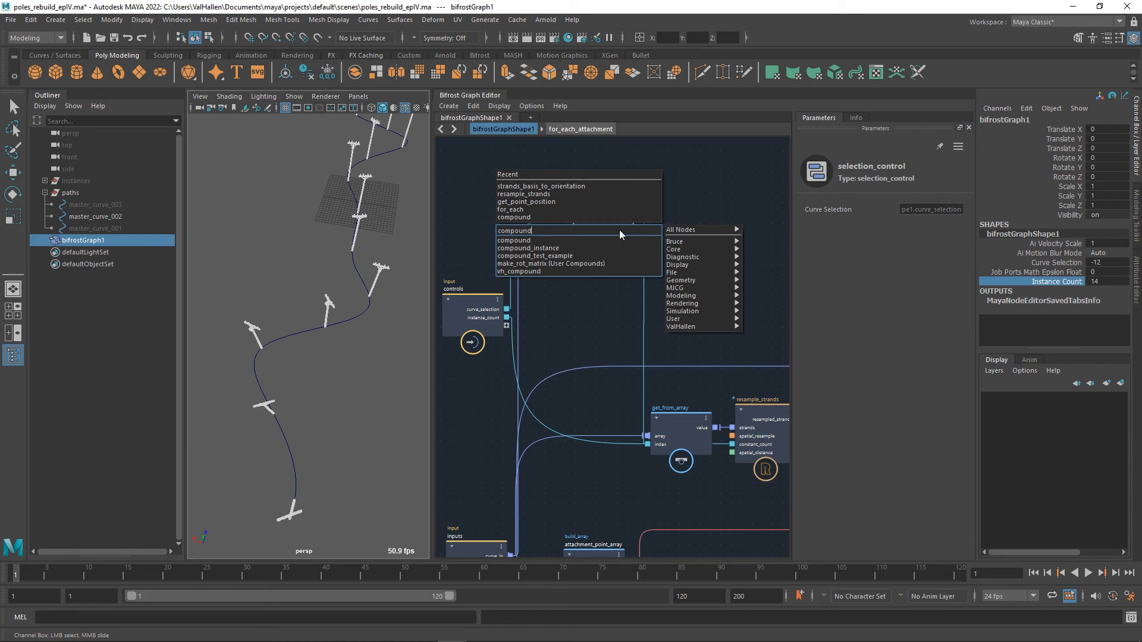
pyautogui.press('Return')
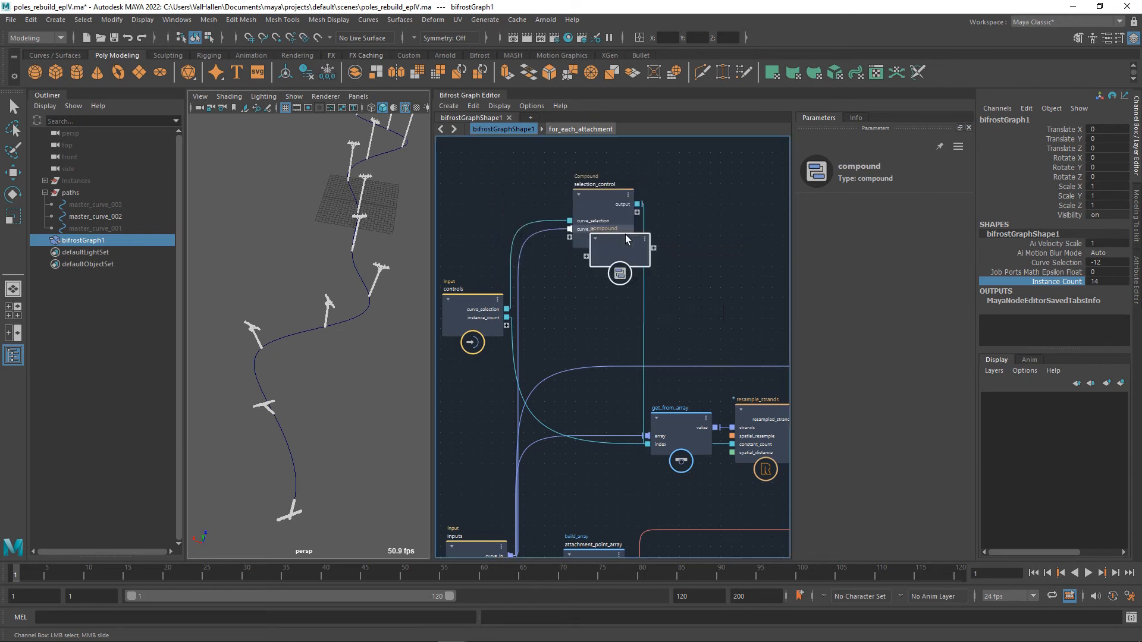
pyautogui.moveTo(625, 236); pyautogui.dragTo(607, 314)
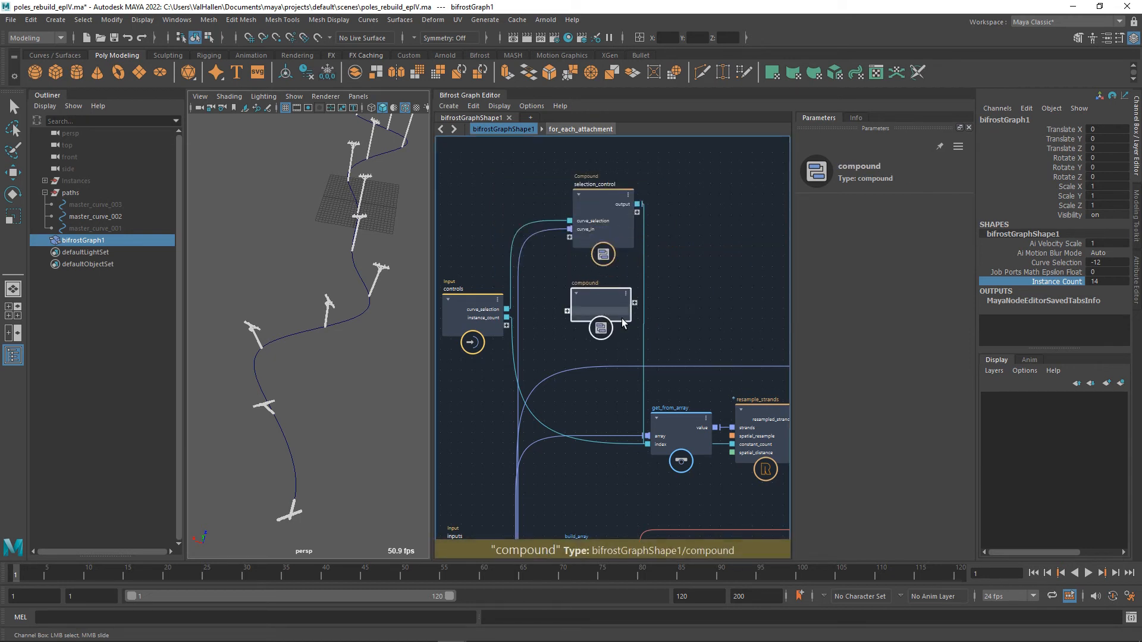
# Rename the new compound node to instance_control.
pyautogui.doubleClick(584, 284)
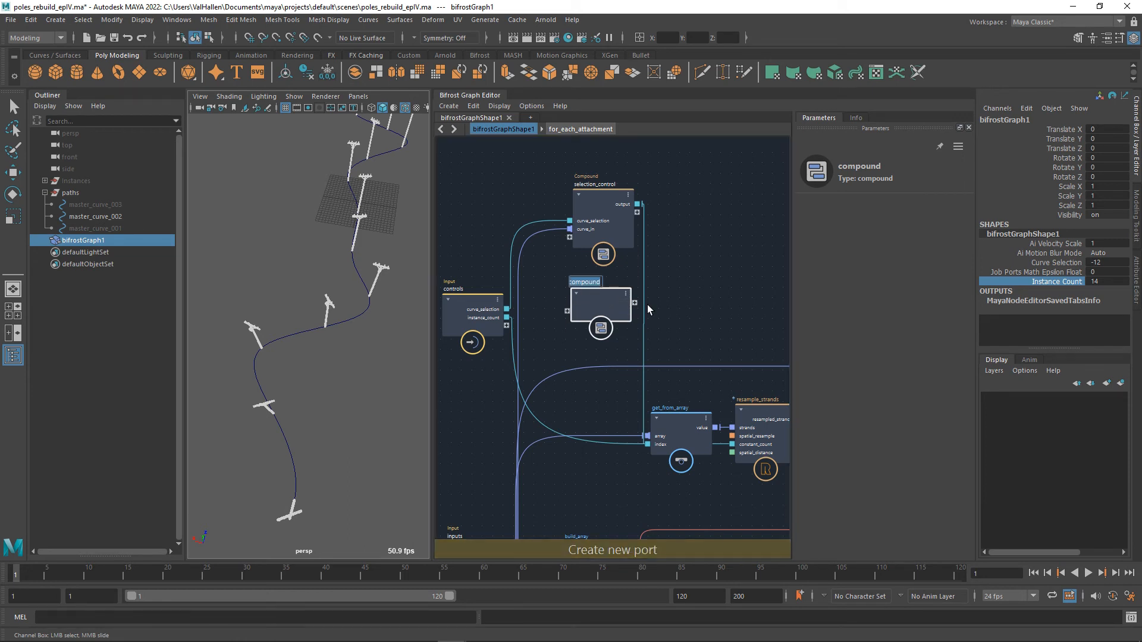
pyautogui.write('instance')
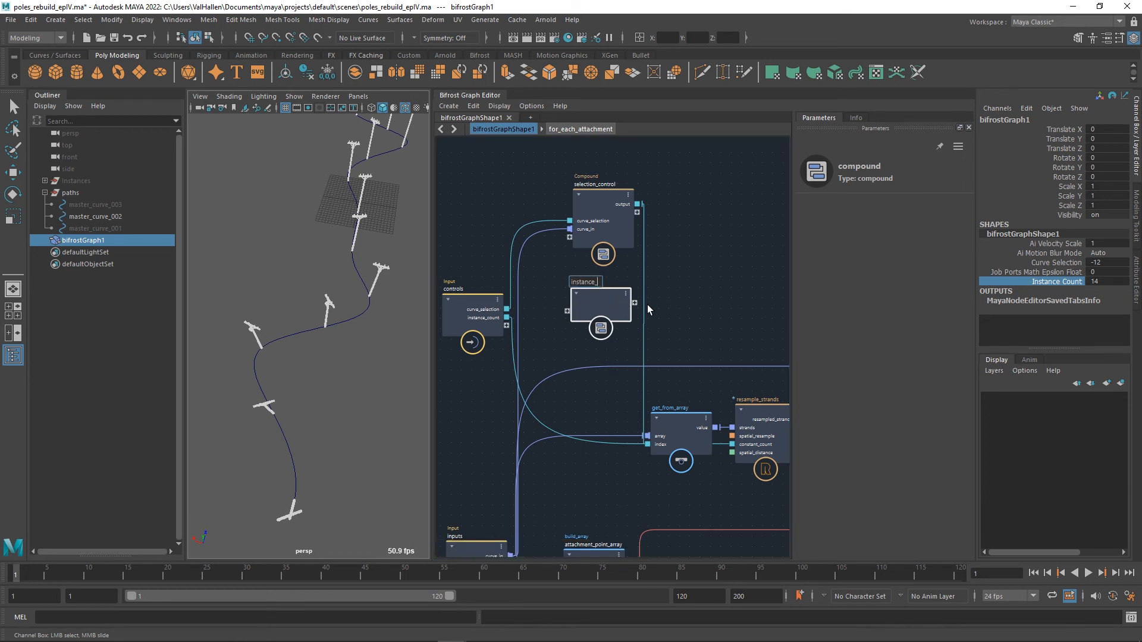
pyautogui.write('_s')
pyautogui.press('BackSpace')
pyautogui.write('control')
pyautogui.press('Return')
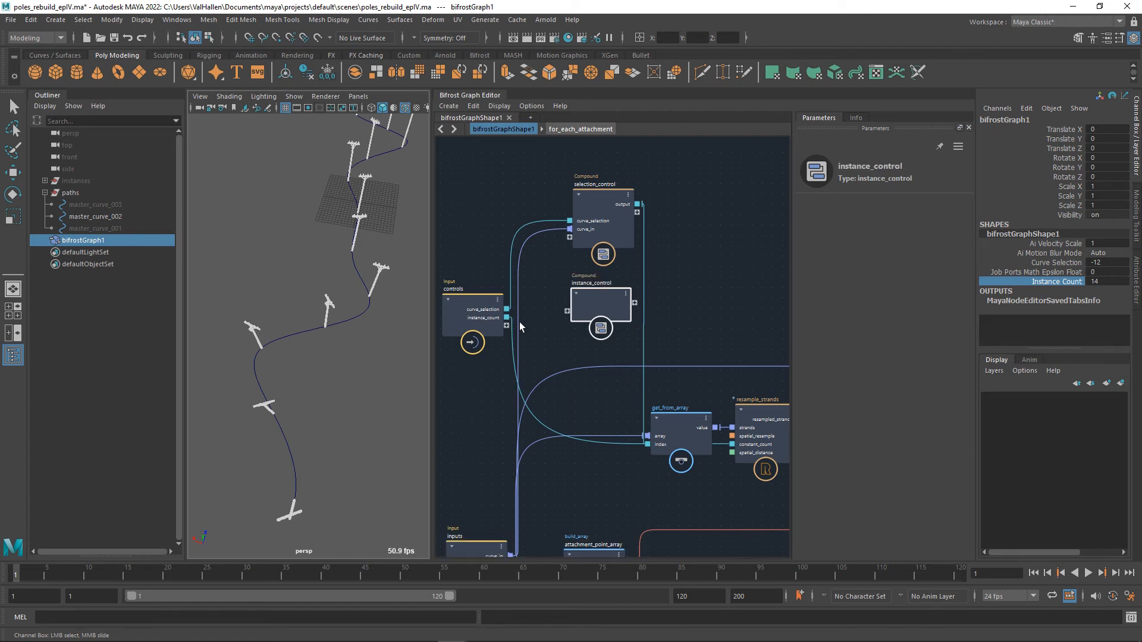
# Connect controls' instance_count to a new input port on instance_control and enter that compound.
pyautogui.moveTo(507, 317); pyautogui.dragTo(577, 320)
pyautogui.doubleClick(600, 304)
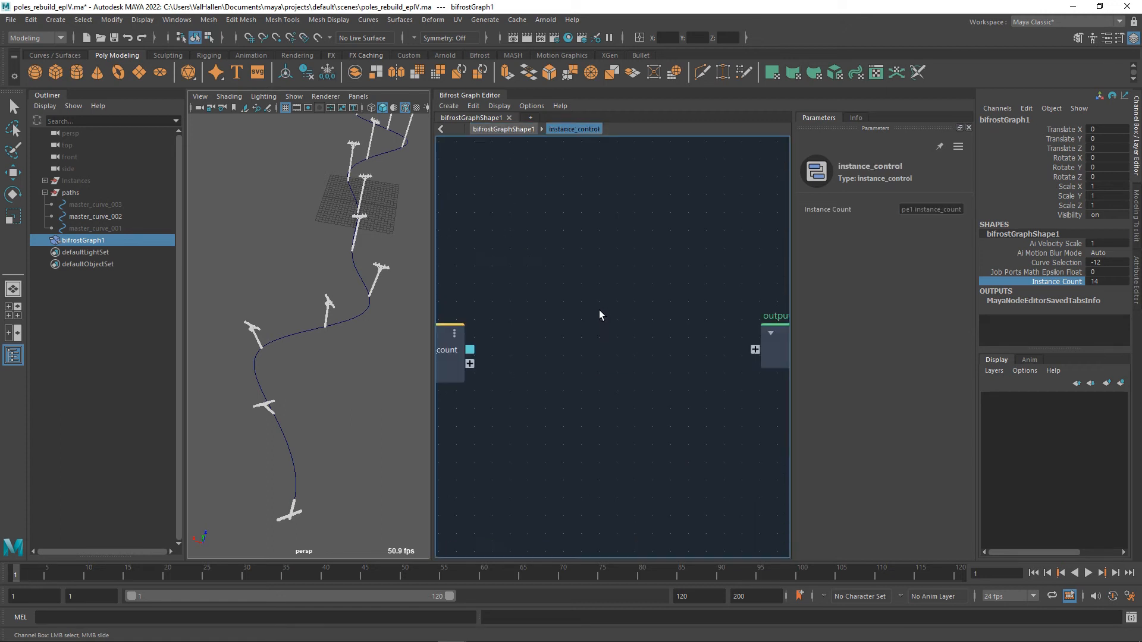
pyautogui.click(521, 333)
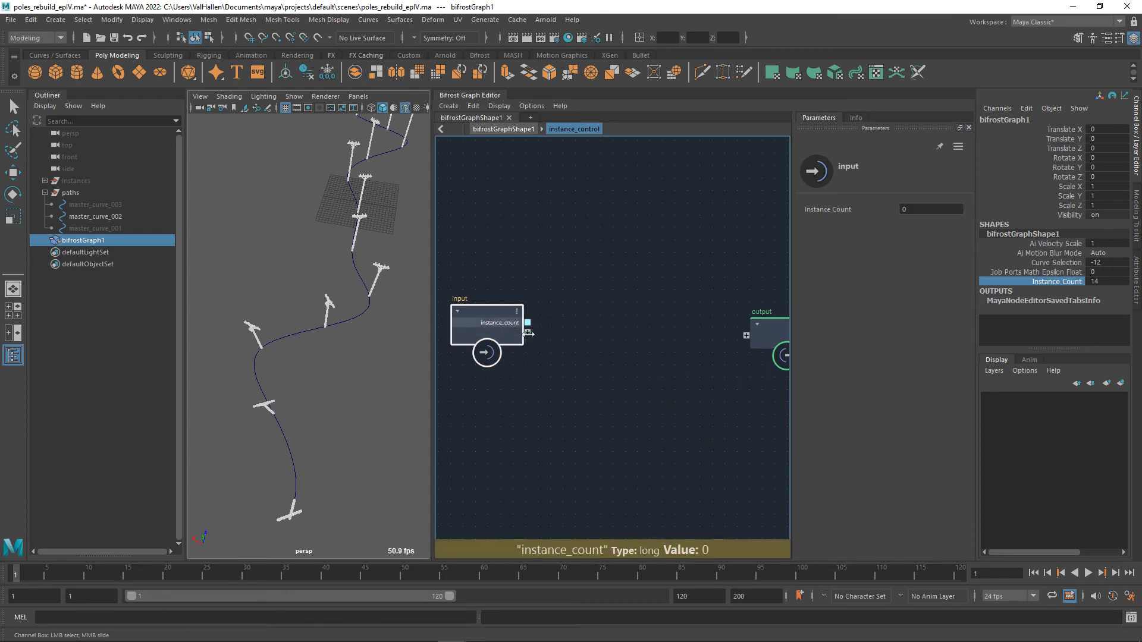
pyautogui.keyDown('alt'); pyautogui.moveTo(587, 373); pyautogui.dragTo(578, 384, button='middle'); pyautogui.keyUp('alt')
# Add a less node with instance_count feeding its first input, and set its second value to 3.
pyautogui.press('Tab')
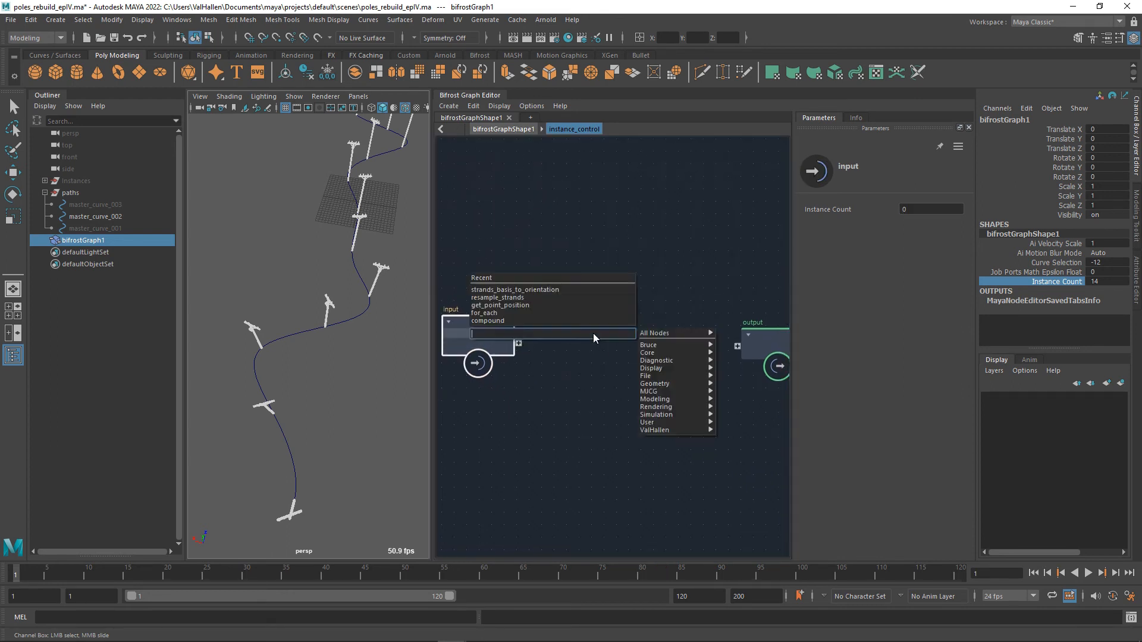
pyautogui.write('less')
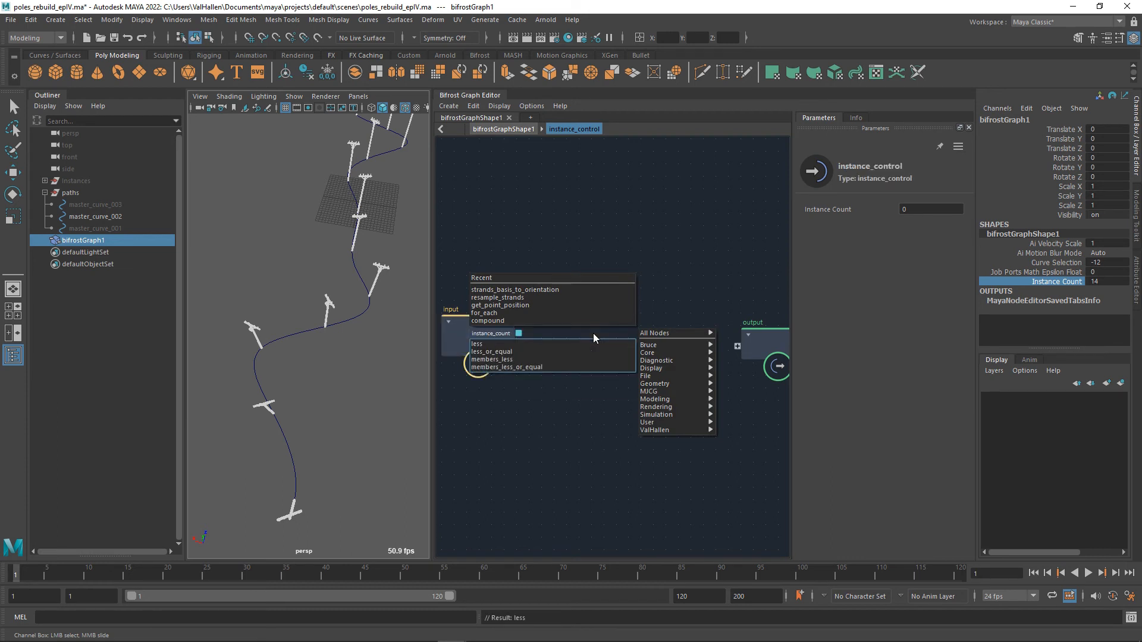
pyautogui.click(596, 349)
pyautogui.moveTo(596, 354); pyautogui.dragTo(626, 322)
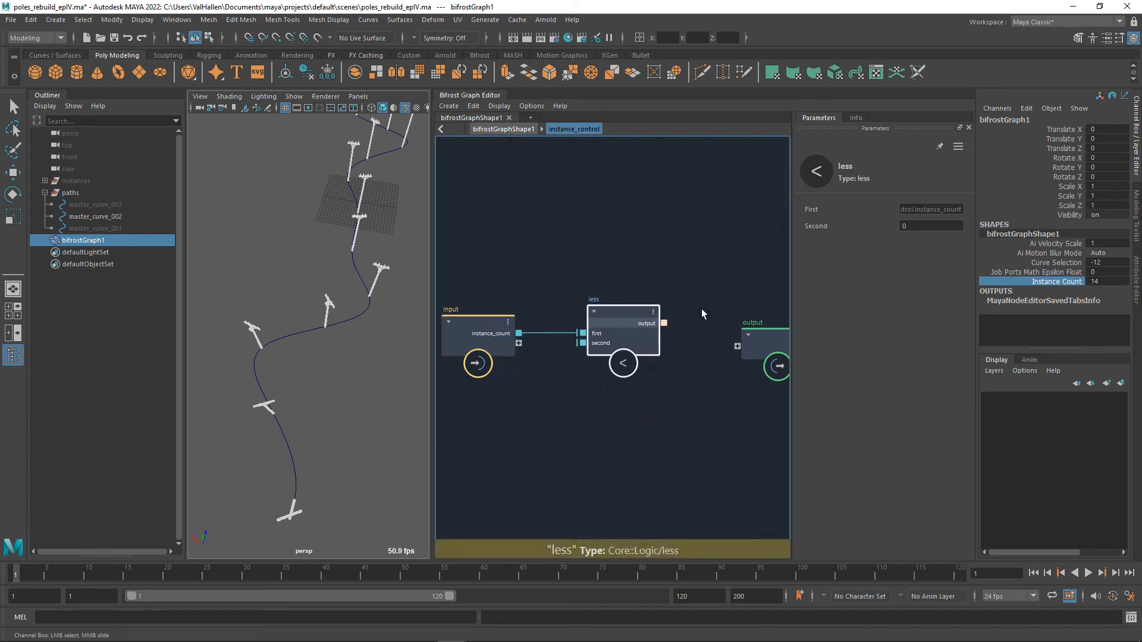
pyautogui.click(922, 229)
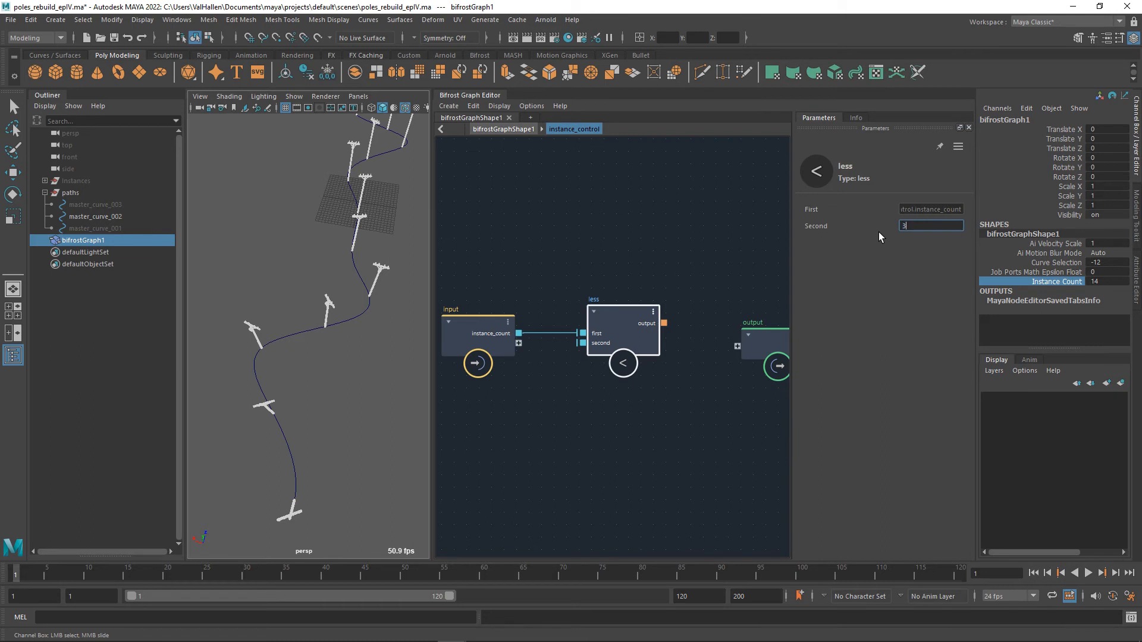
# Move the output node aside and add an if node with less's output driving its condition.
pyautogui.keyDown('alt'); pyautogui.moveTo(696, 390); pyautogui.dragTo(631, 377, button='middle'); pyautogui.keyUp('alt')
pyautogui.moveTo(696, 330); pyautogui.dragTo(784, 317)
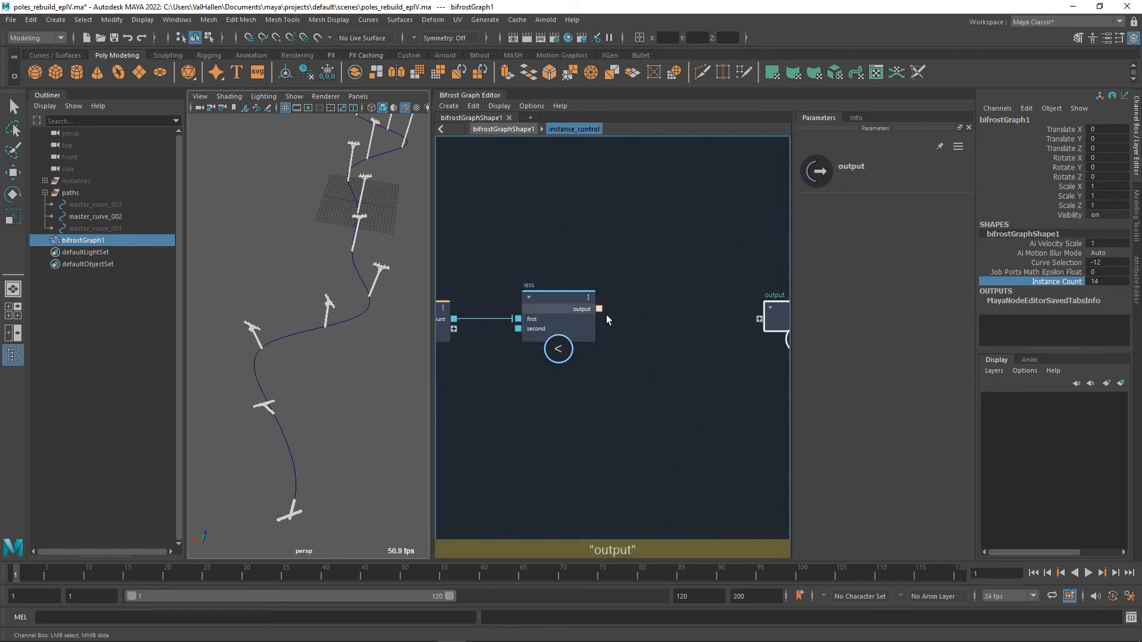
pyautogui.press('Tab')
pyautogui.write('if')
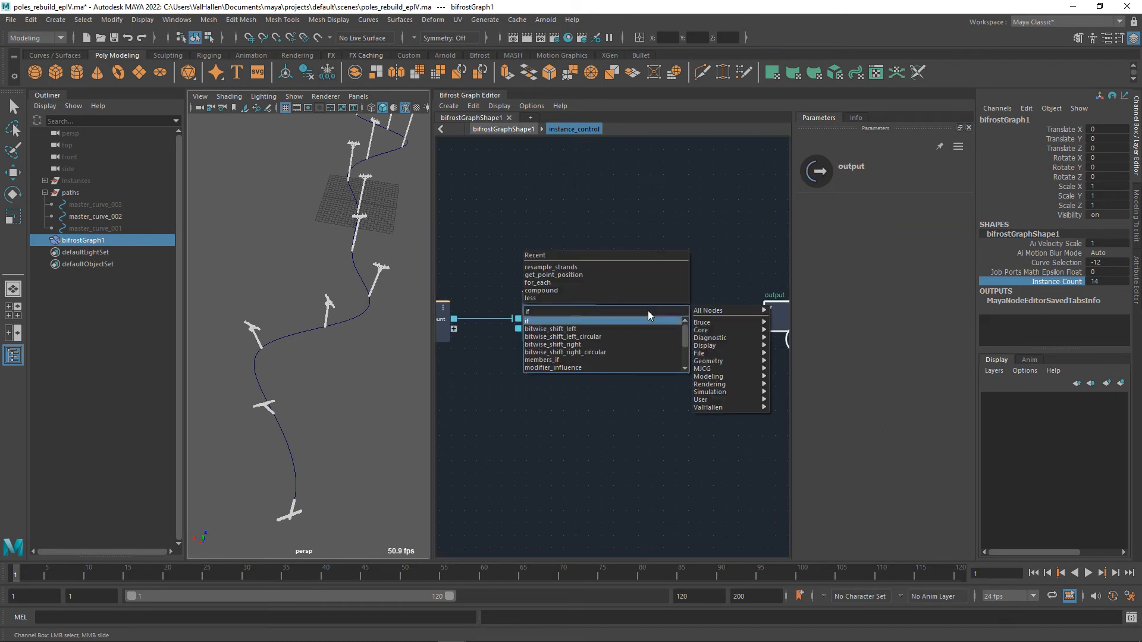
pyautogui.press('Return')
pyautogui.moveTo(652, 337); pyautogui.dragTo(636, 313)
pyautogui.keyDown('alt'); pyautogui.moveTo(544, 390); pyautogui.dragTo(555, 386, button='middle'); pyautogui.keyUp('alt')
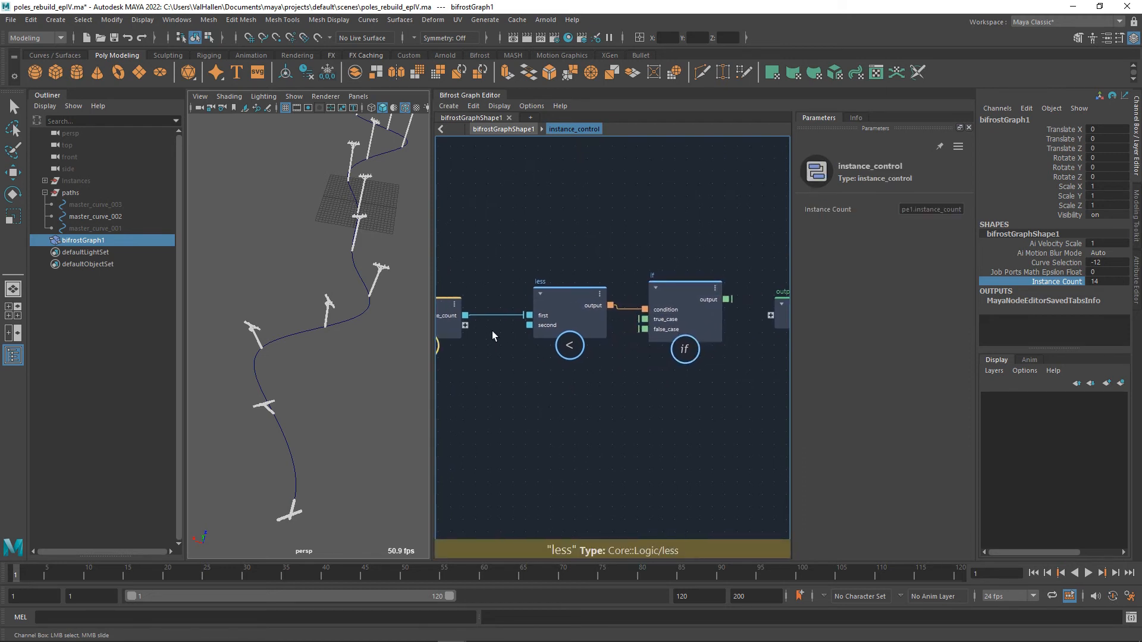
# Connect instance_count to the if node's false_case and set its True Case to 3.
pyautogui.moveTo(465, 316); pyautogui.dragTo(644, 329)
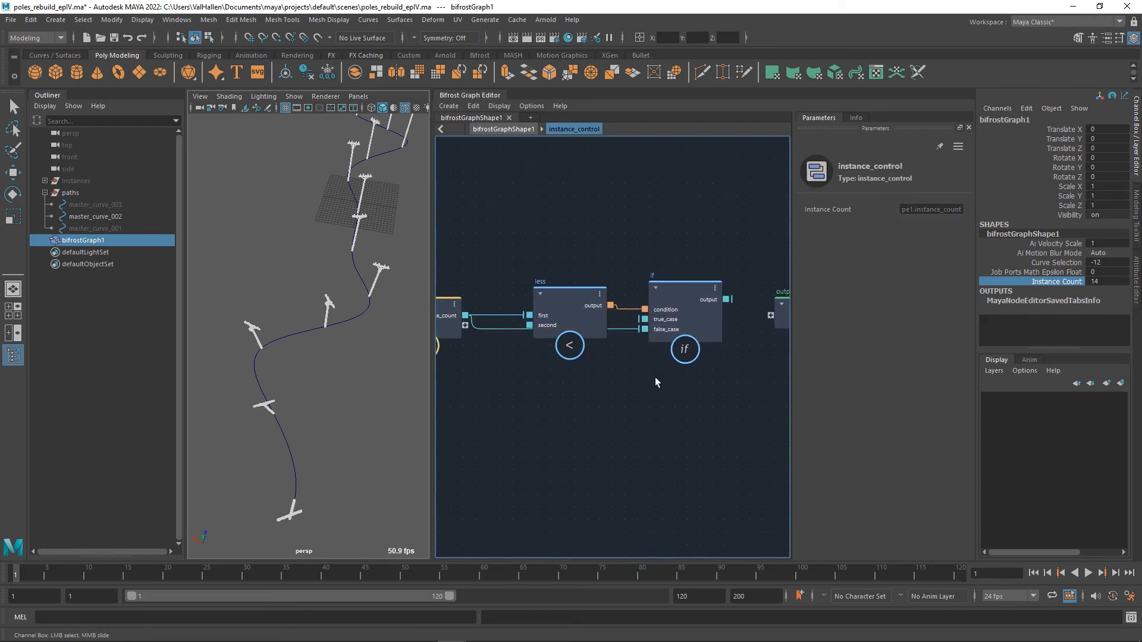
pyautogui.click(669, 309)
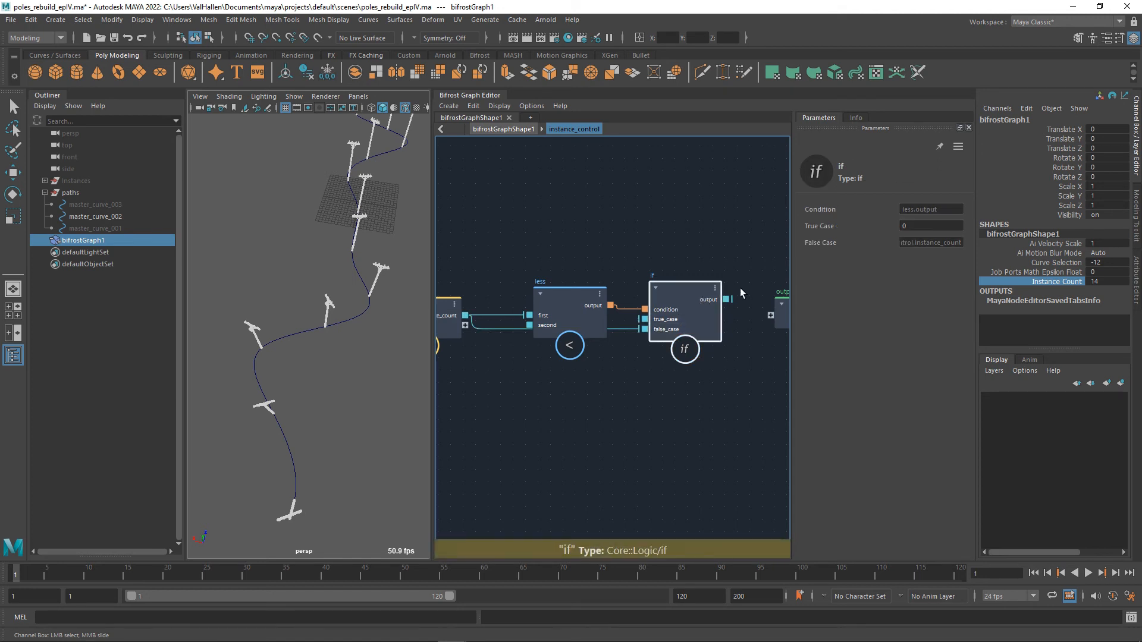
pyautogui.click(918, 226)
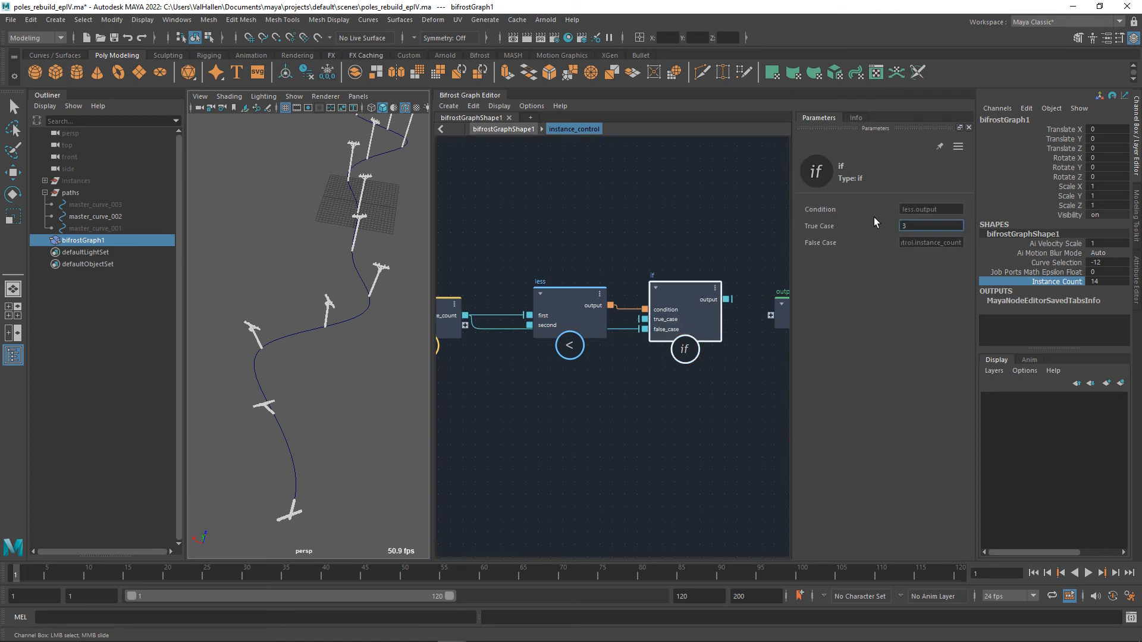
# Bring the output node closer to the if node and connect the if result to a new port on it.
pyautogui.scroll(-1, 701, 279)
pyautogui.keyDown('alt'); pyautogui.moveTo(724, 265); pyautogui.dragTo(654, 297, button='middle'); pyautogui.keyUp('alt')
pyautogui.click(736, 343)
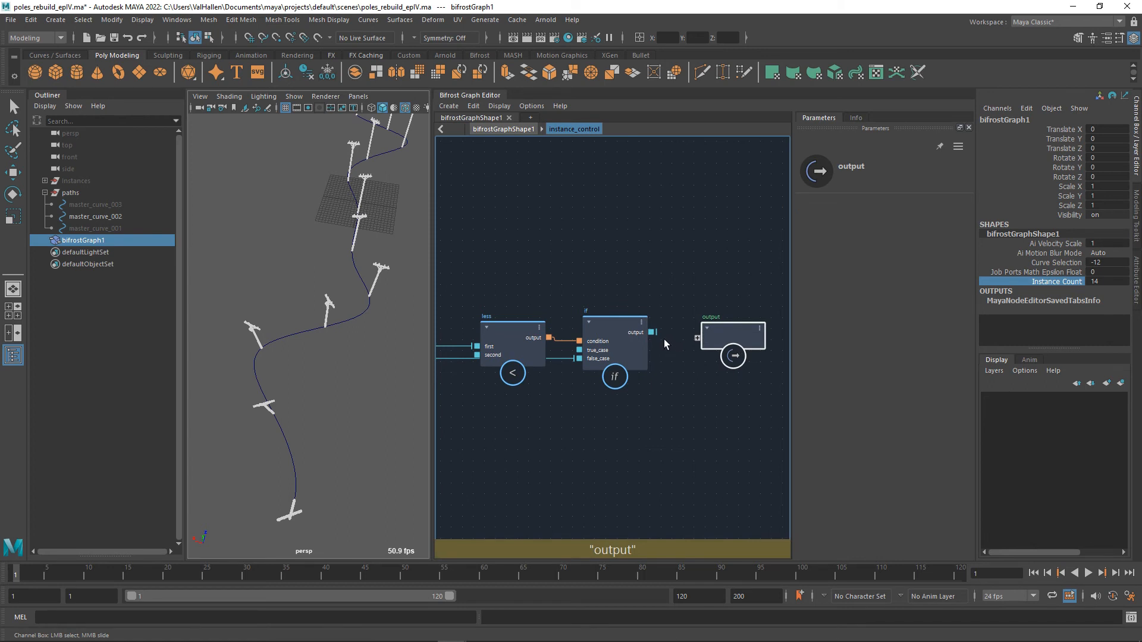
pyautogui.moveTo(652, 332); pyautogui.dragTo(698, 338)
pyautogui.keyDown('alt'); pyautogui.moveTo(694, 390); pyautogui.dragTo(726, 387, button='middle'); pyautogui.keyUp('alt')
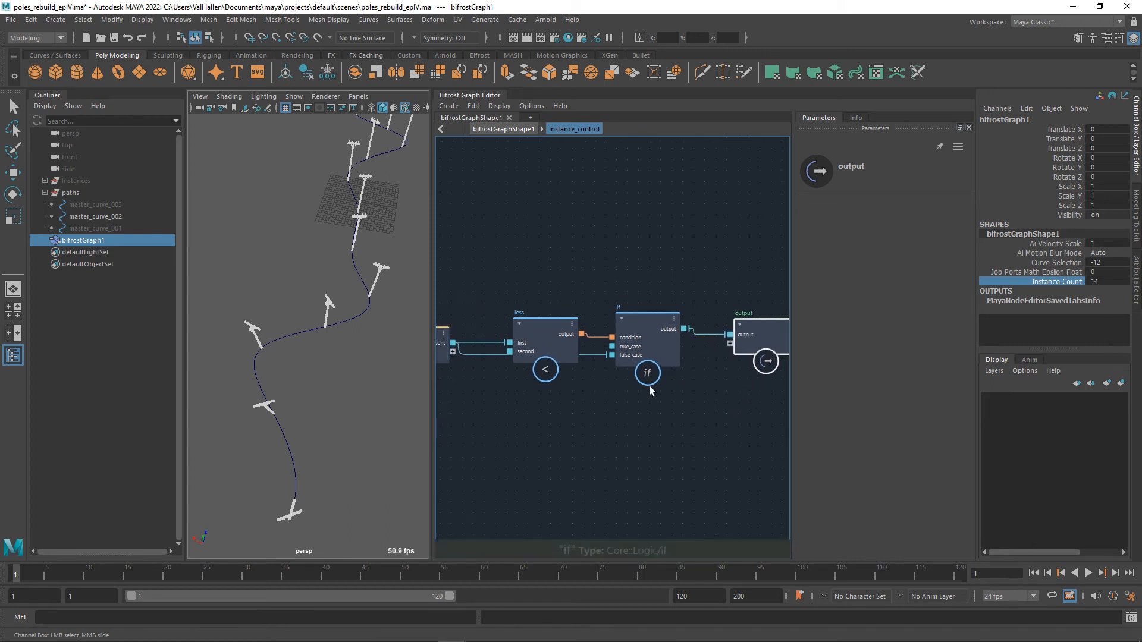
# Raise the less node, create a value node for the if node's true_case, and place it below less.
pyautogui.keyDown('alt'); pyautogui.moveTo(642, 390); pyautogui.dragTo(664, 376, button='middle'); pyautogui.keyUp('alt')
pyautogui.moveTo(629, 315); pyautogui.dragTo(631, 284)
pyautogui.rightClick(700, 329)
pyautogui.click(737, 361)
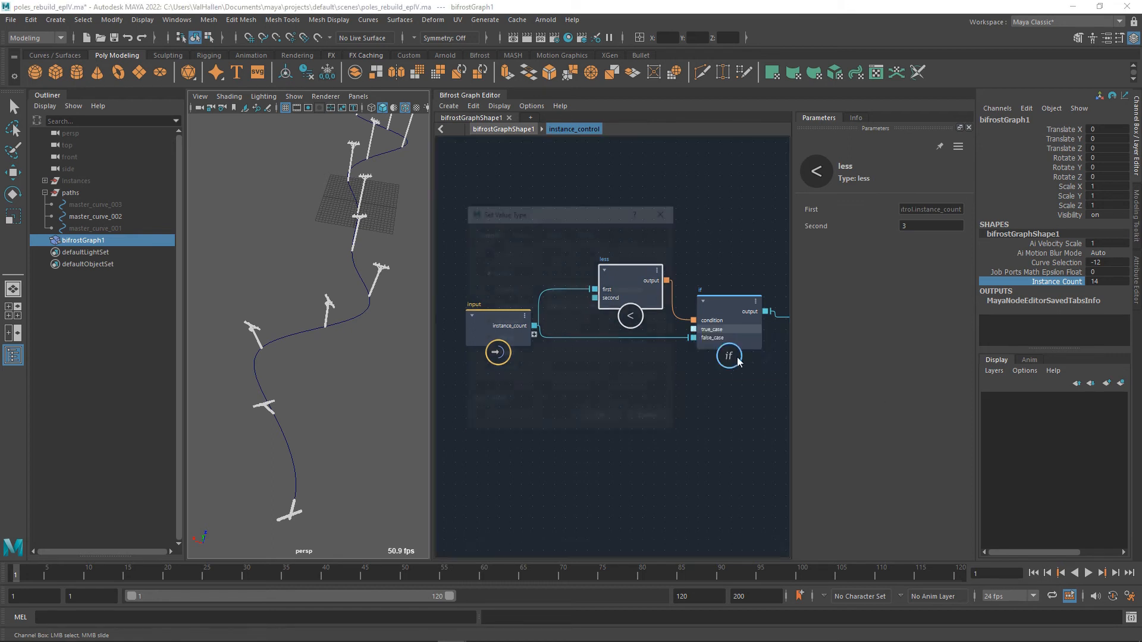
pyautogui.rightClick(720, 336)
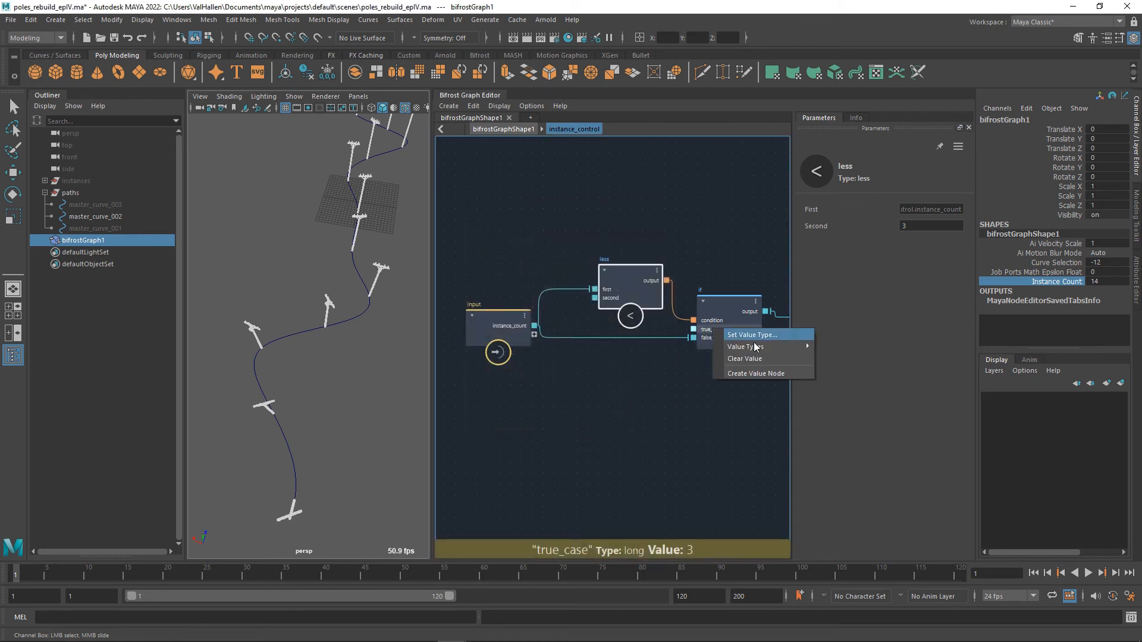
pyautogui.click(759, 375)
pyautogui.moveTo(620, 418); pyautogui.dragTo(636, 374)
pyautogui.keyDown('alt'); pyautogui.moveTo(737, 404); pyautogui.dragTo(736, 409, button='middle'); pyautogui.keyUp('alt')
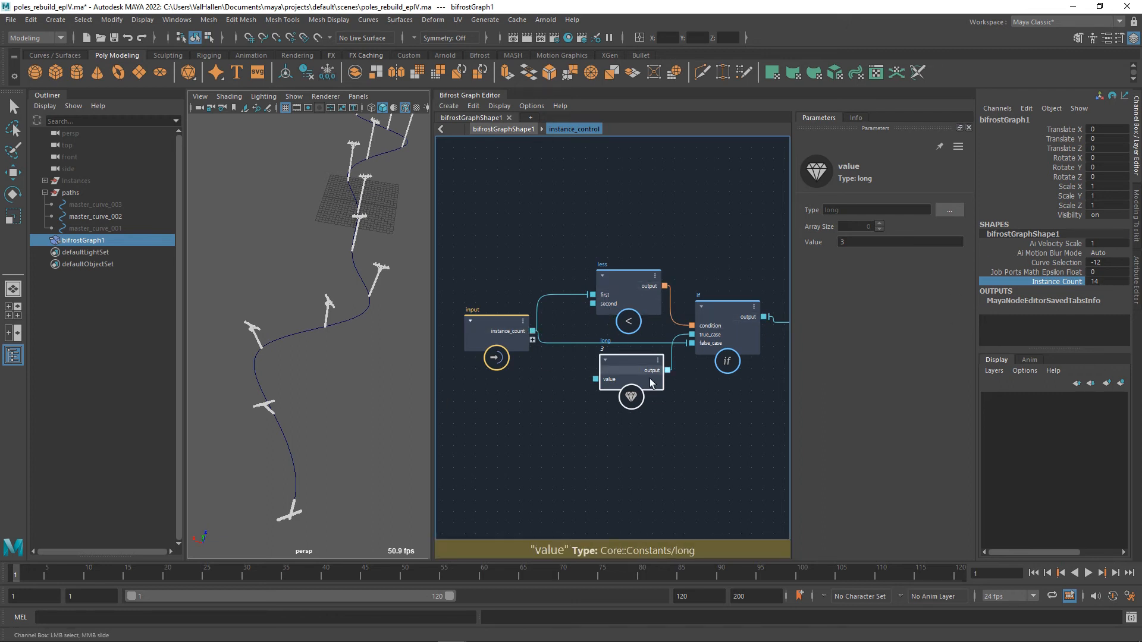
# Set bifrostGraph1's Instance Count to 2 and view the poles along the curve.
pyautogui.keyDown('alt'); pyautogui.moveTo(719, 421); pyautogui.dragTo(624, 440, button='middle'); pyautogui.keyUp('alt')
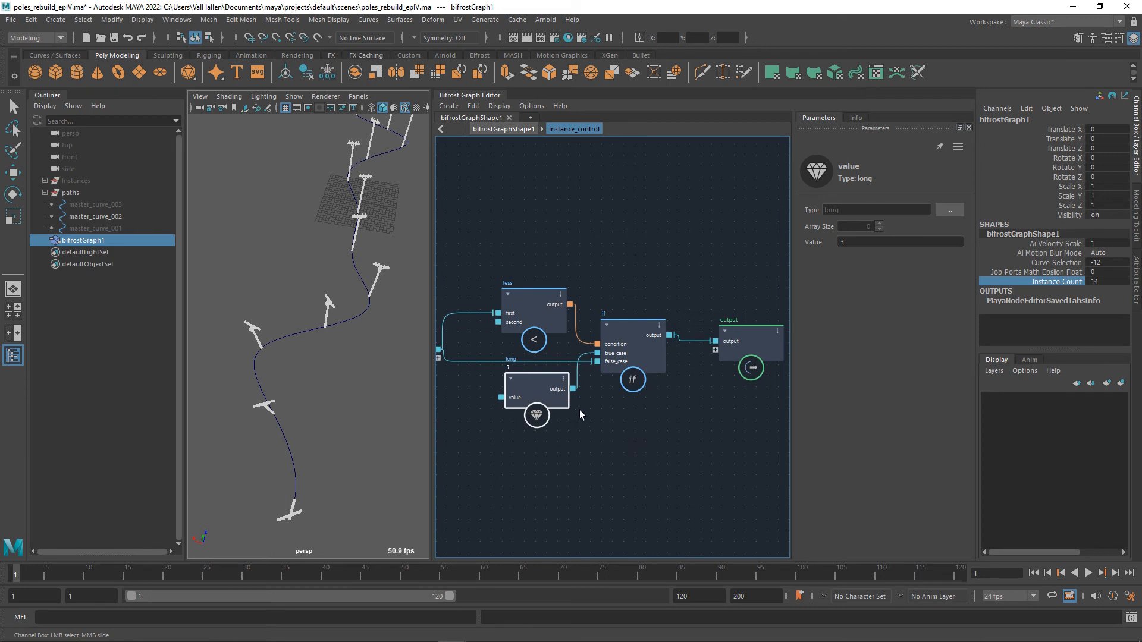
pyautogui.click(1111, 285)
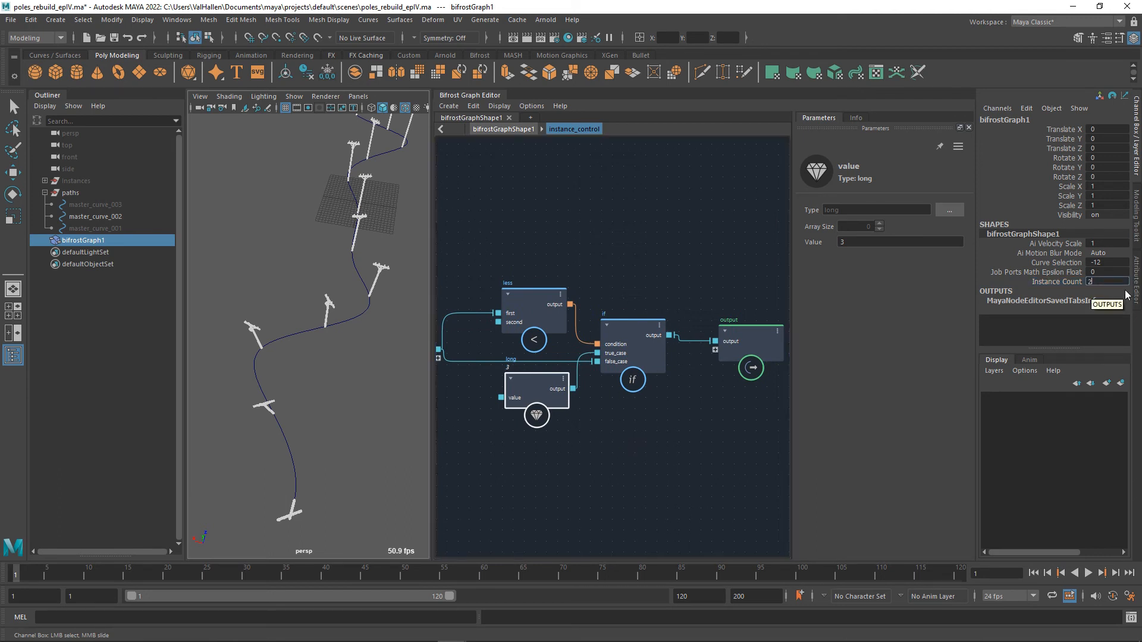
pyautogui.write('2')
pyautogui.press('Return')
pyautogui.moveTo(313, 339)
pyautogui.keyDown('alt'); pyautogui.mouseDown()
pyautogui.moveTo(303, 316)
pyautogui.moveTo(318, 334)
pyautogui.mouseUp(); pyautogui.keyUp('alt')
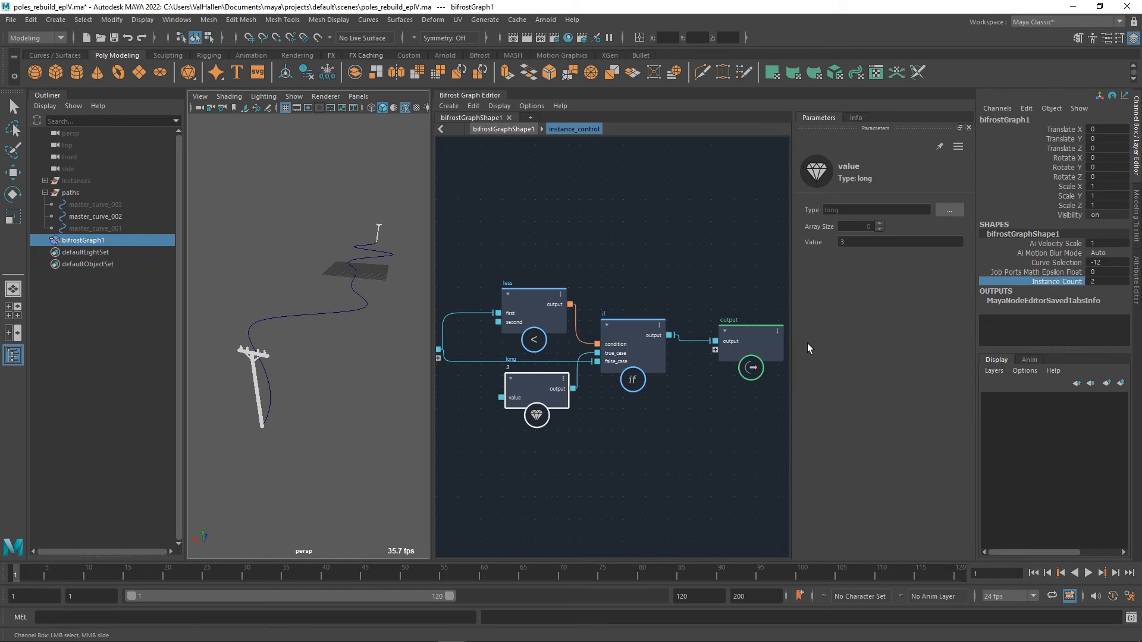
# Return to the top-level graph and connect instance_control's output to resample_strands' constant_count.
pyautogui.doubleClick(688, 422)
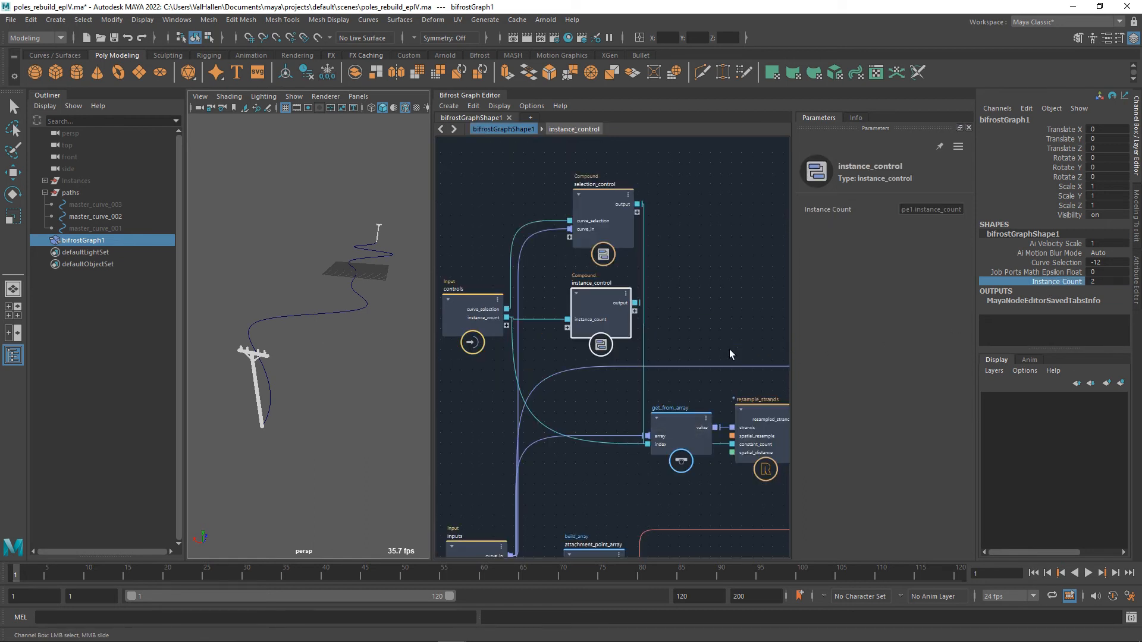
pyautogui.keyDown('alt'); pyautogui.moveTo(698, 336); pyautogui.dragTo(682, 330, button='middle'); pyautogui.keyUp('alt')
pyautogui.moveTo(579, 300); pyautogui.dragTo(558, 301)
pyautogui.moveTo(597, 295); pyautogui.dragTo(727, 445)
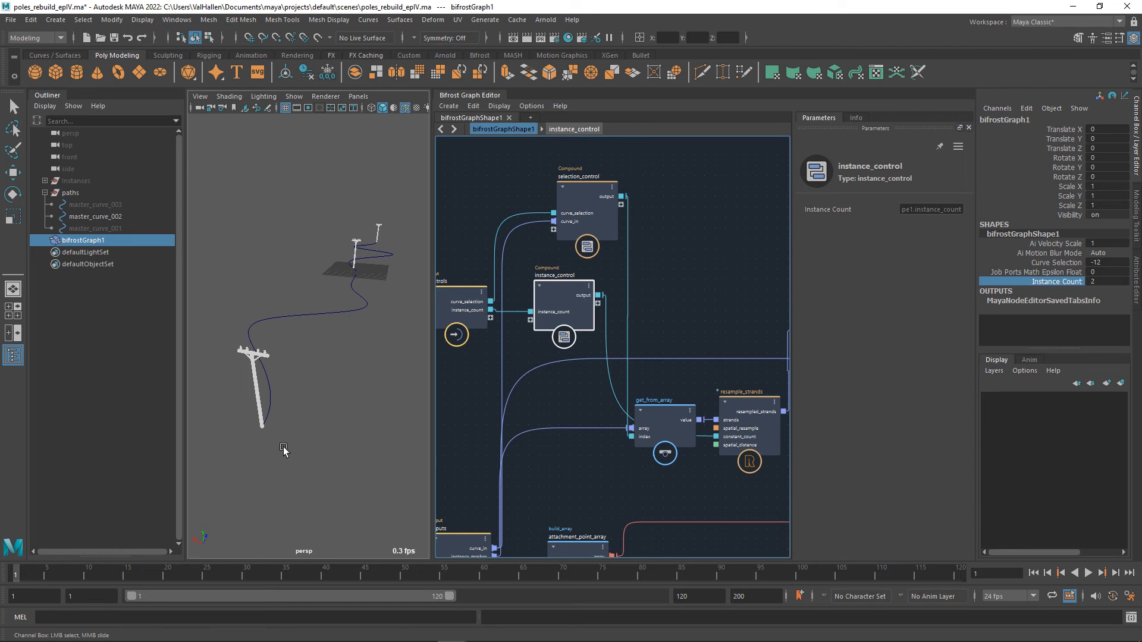
# Rearrange the nodes with instance_control below get_from_array, get_from_array raised, and resample_strands shifted slightly away.
pyautogui.moveTo(561, 320); pyautogui.dragTo(580, 494)
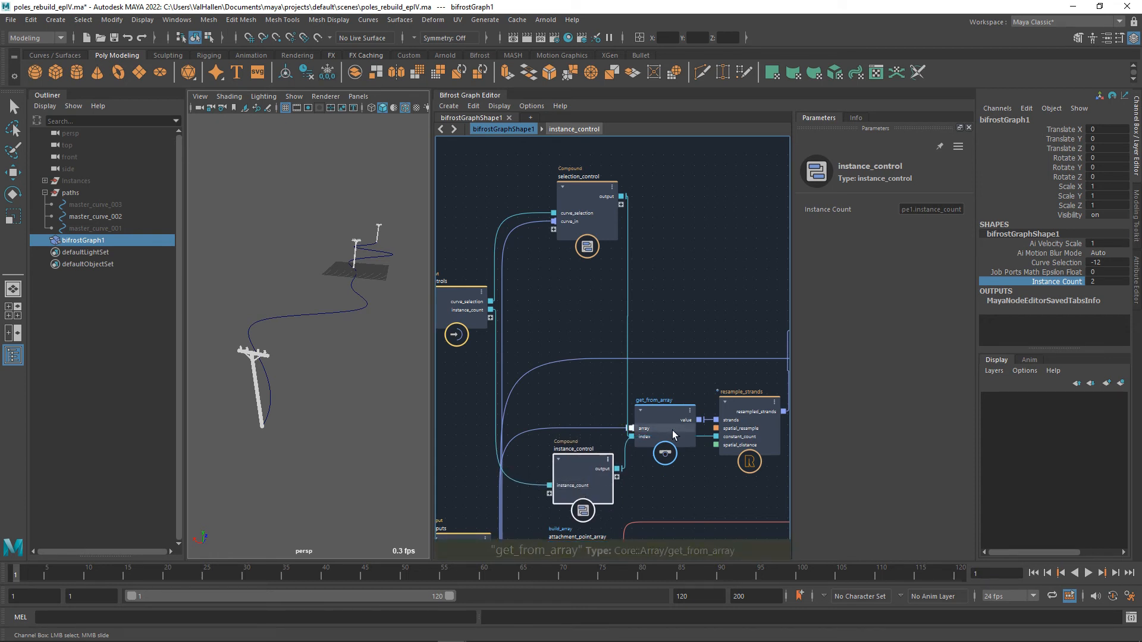
pyautogui.moveTo(682, 421); pyautogui.dragTo(685, 389)
pyautogui.click(758, 417)
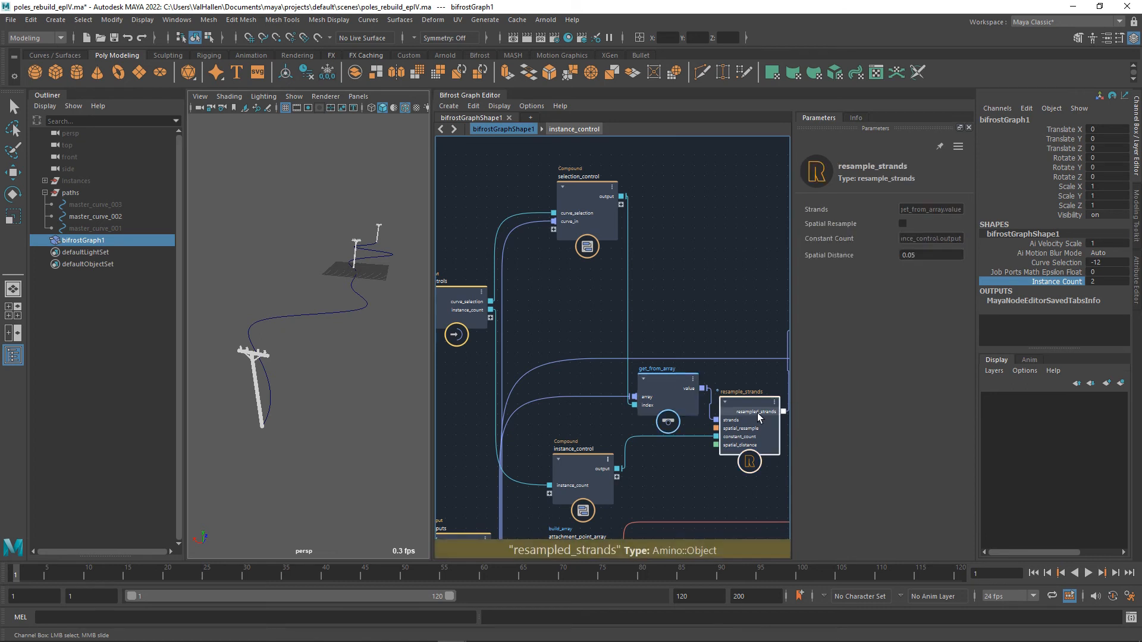
pyautogui.moveTo(758, 416); pyautogui.dragTo(765, 417)
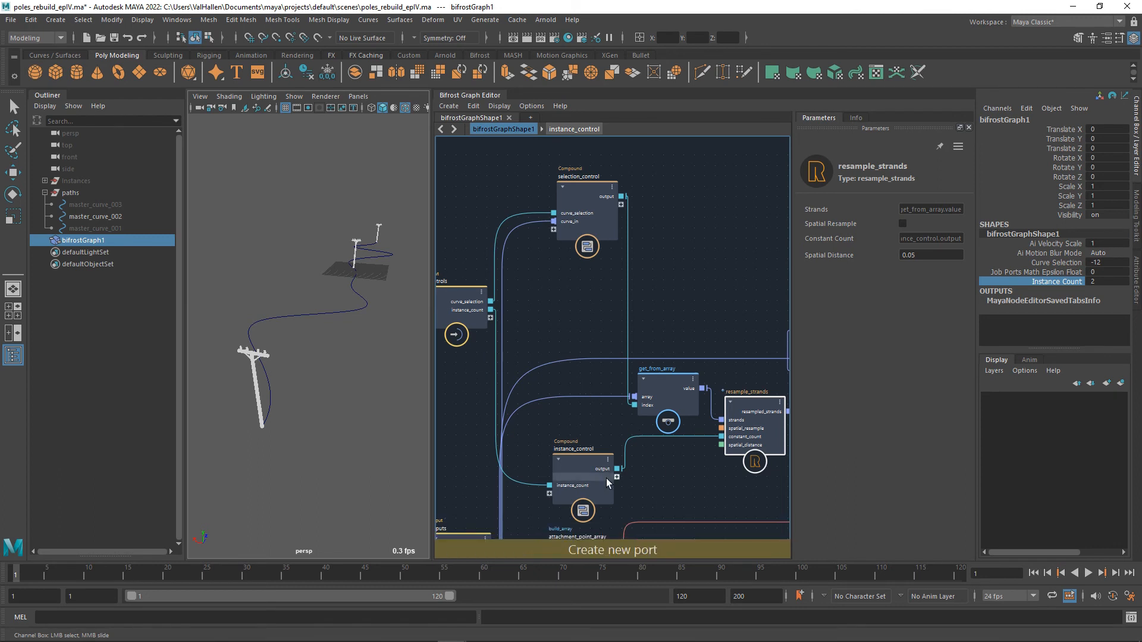
# Move instance_control up in line with resample_strands' constant_count and raise bifrostGraph1's Instance Count to 32.
pyautogui.moveTo(598, 467); pyautogui.dragTo(598, 440)
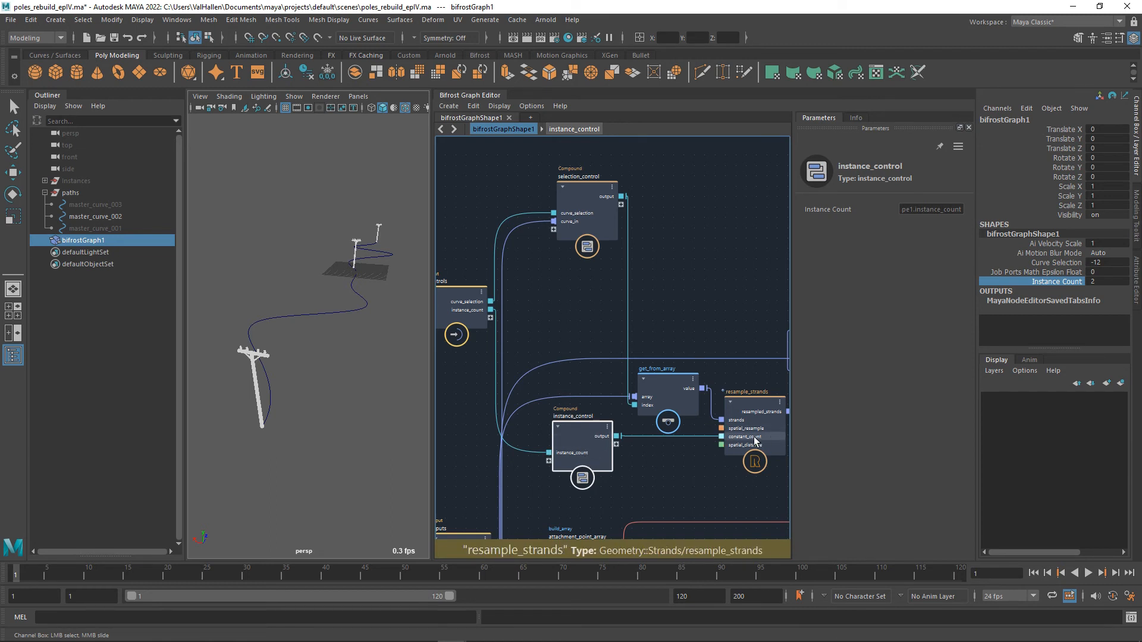
pyautogui.moveTo(712, 485); pyautogui.dragTo(657, 491, button='middle')
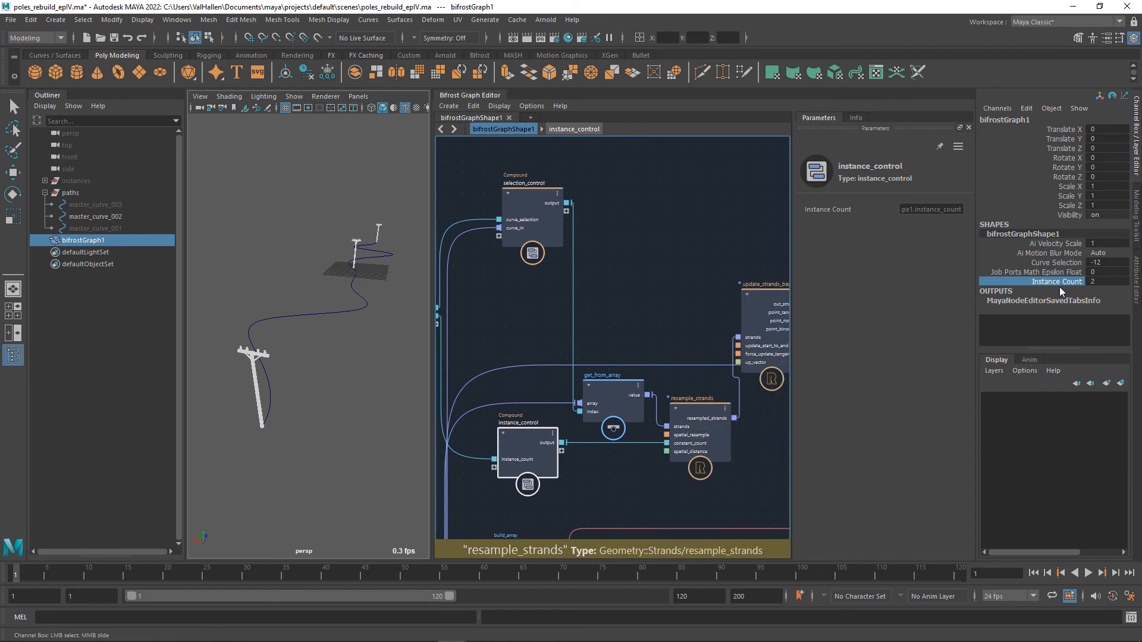
pyautogui.moveTo(311, 313); pyautogui.dragTo(276, 321, button='middle')
pyautogui.moveTo(133, 313); pyautogui.dragTo(495, 317, button='middle')
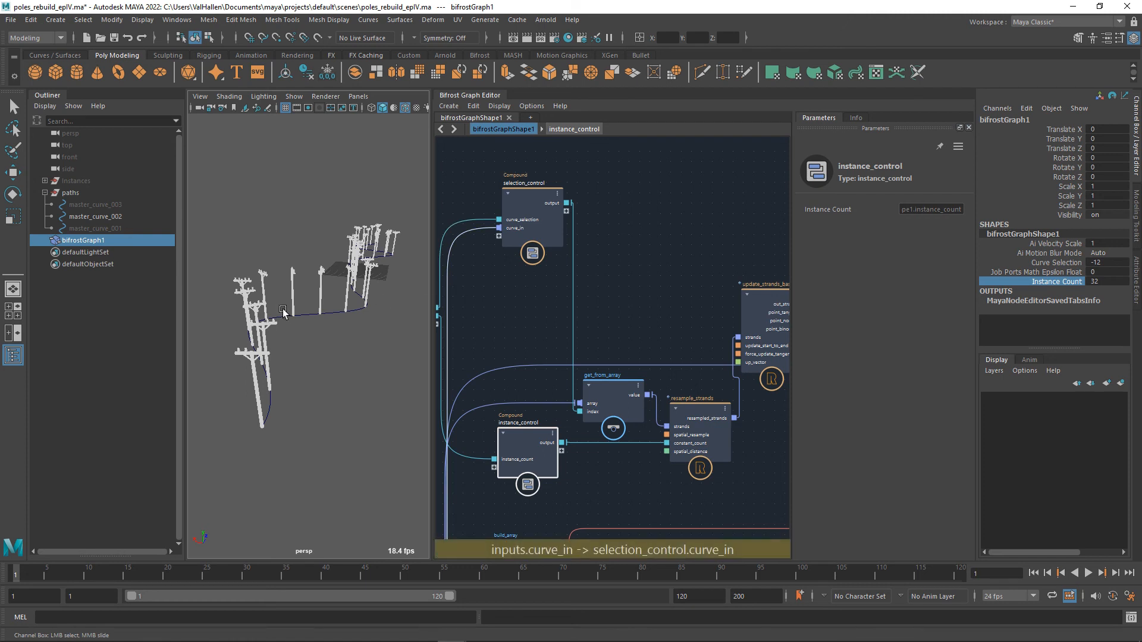
# Inspect the contents of the for_each_attachment and split_into_wires compounds and return to the top-level graph.
pyautogui.keyDown('alt'); pyautogui.moveTo(677, 378); pyautogui.dragTo(463, 341, button='middle'); pyautogui.keyUp('alt')
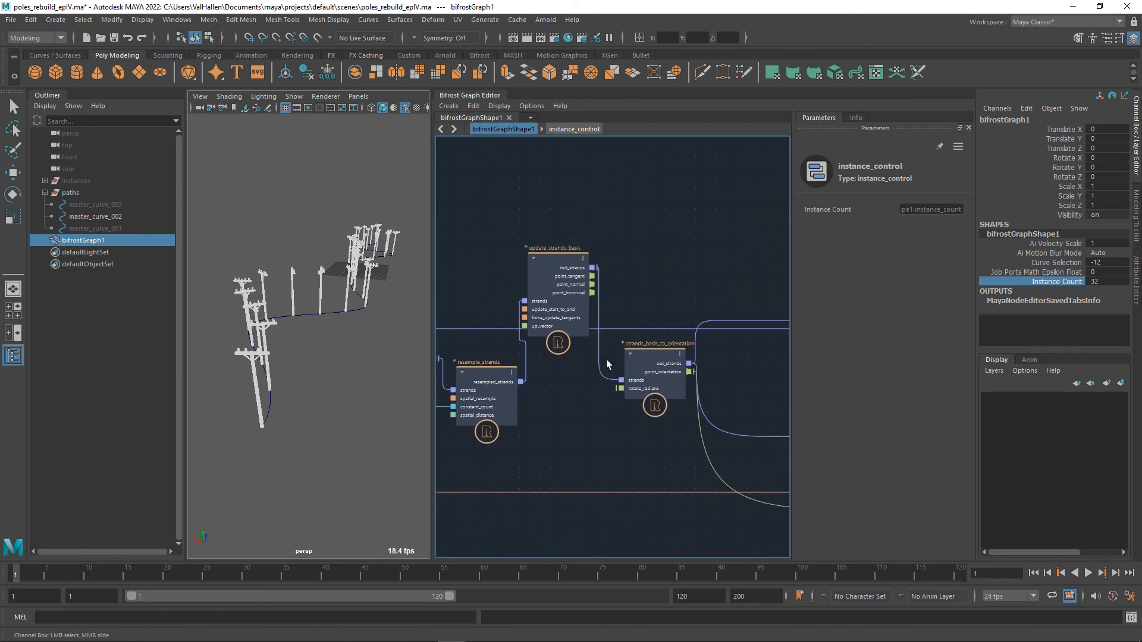
pyautogui.keyDown('alt'); pyautogui.moveTo(661, 420); pyautogui.dragTo(434, 363, button='middle'); pyautogui.keyUp('alt')
pyautogui.keyDown('alt'); pyautogui.moveTo(614, 408); pyautogui.dragTo(742, 435, button='middle'); pyautogui.keyUp('alt')
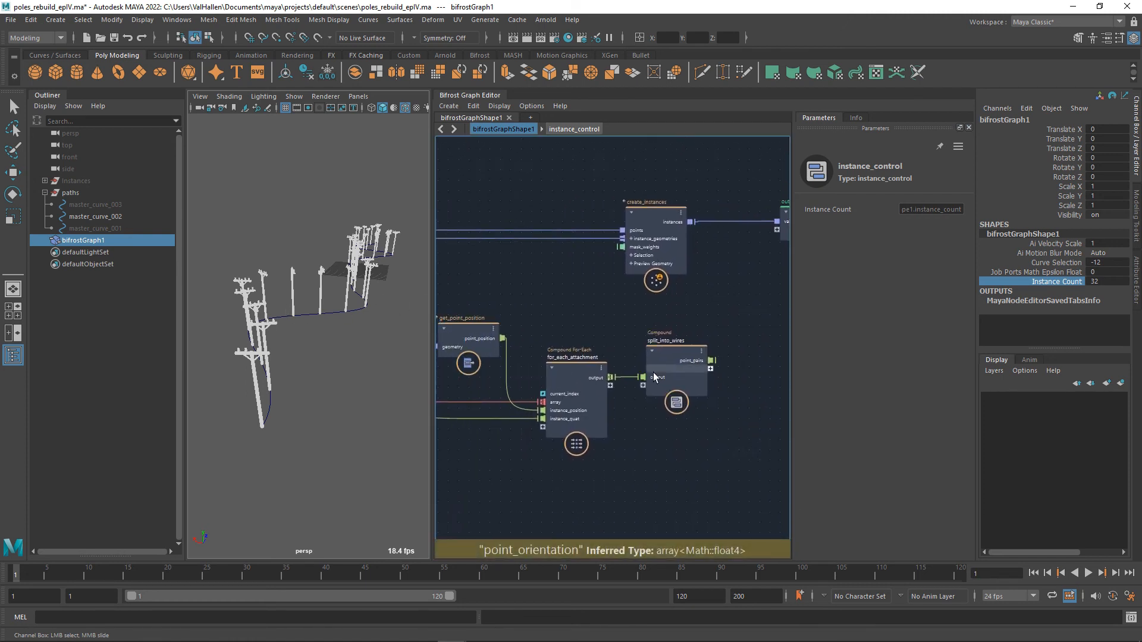
pyautogui.doubleClick(580, 380)
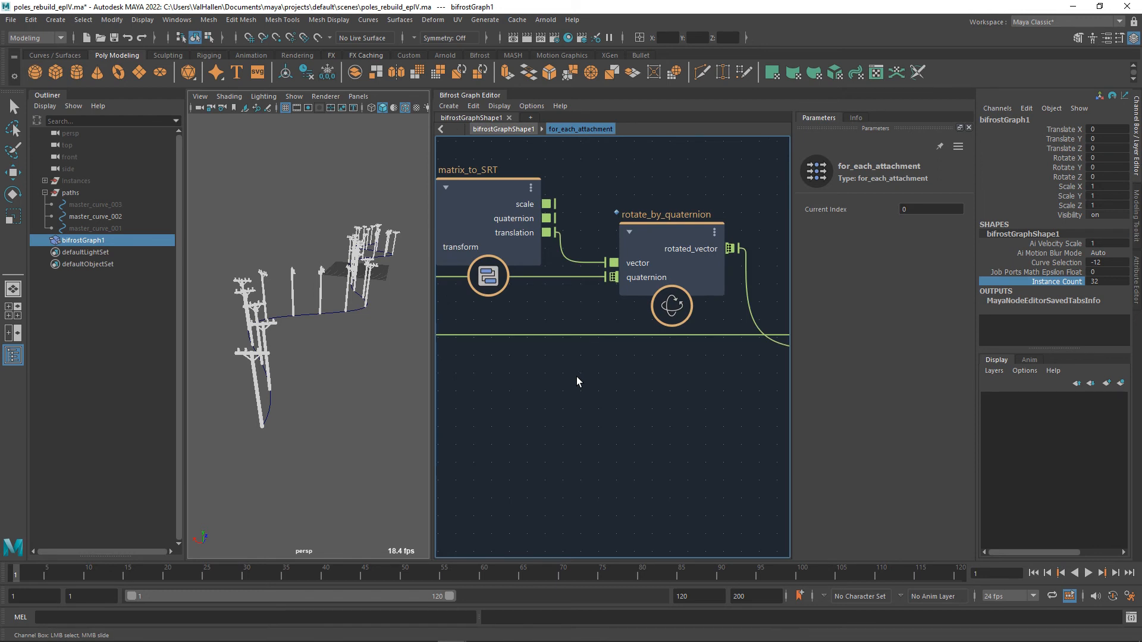
pyautogui.doubleClick(576, 376)
pyautogui.keyDown('alt'); pyautogui.moveTo(654, 411); pyautogui.dragTo(605, 405, button='middle'); pyautogui.keyUp('alt')
pyautogui.scroll(-1, 605, 405)
pyautogui.doubleClick(621, 358)
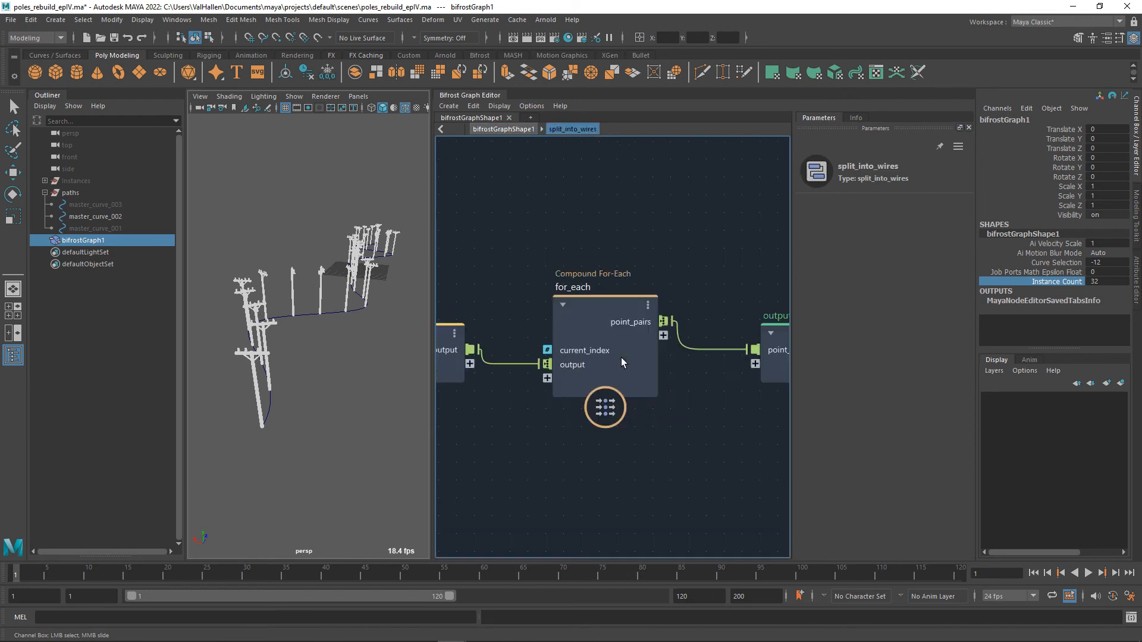
pyautogui.doubleClick(645, 399)
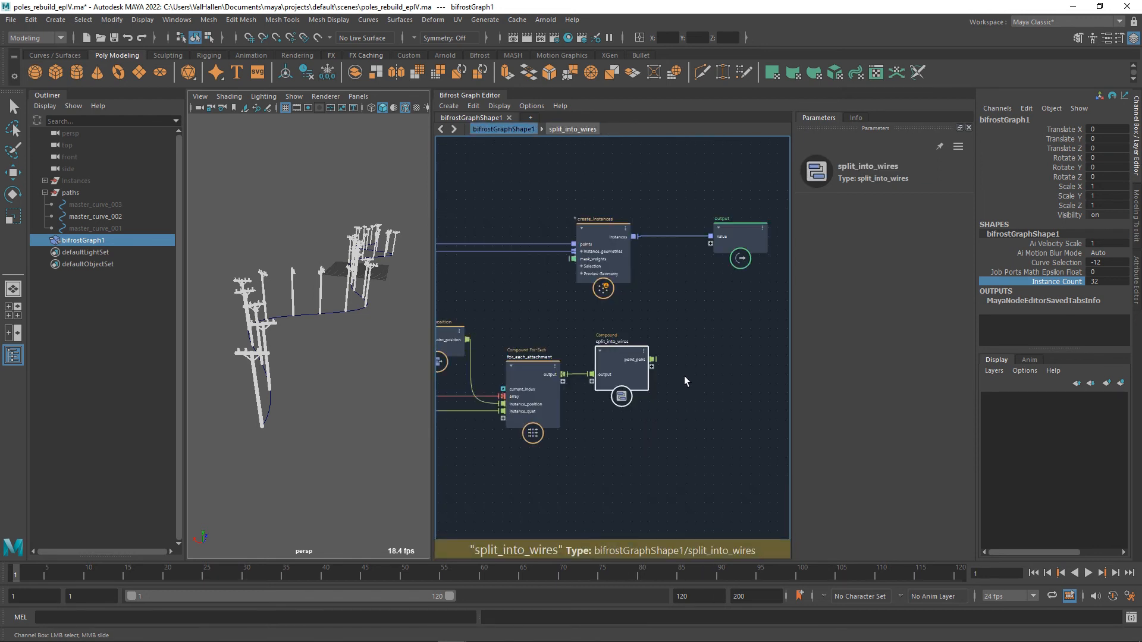
# Add a construct_strands node beside split_into_wires and connect point_pairs to its point_position.
pyautogui.press('Tab')
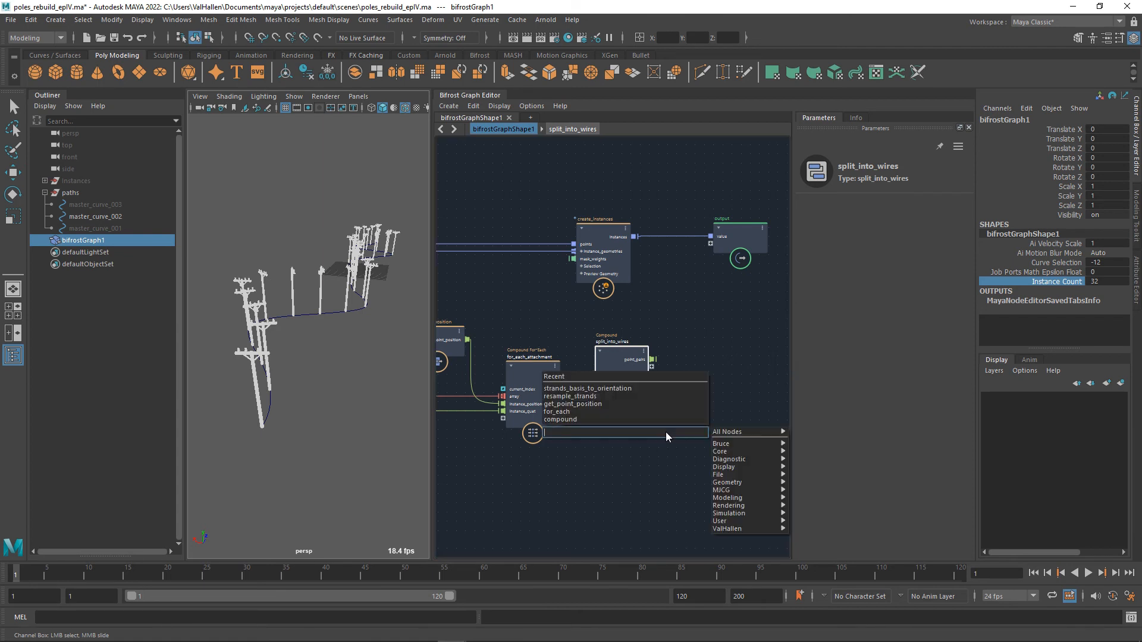
pyautogui.write('construct')
pyautogui.press('Down')
pyautogui.press('Down')
pyautogui.press('Down')
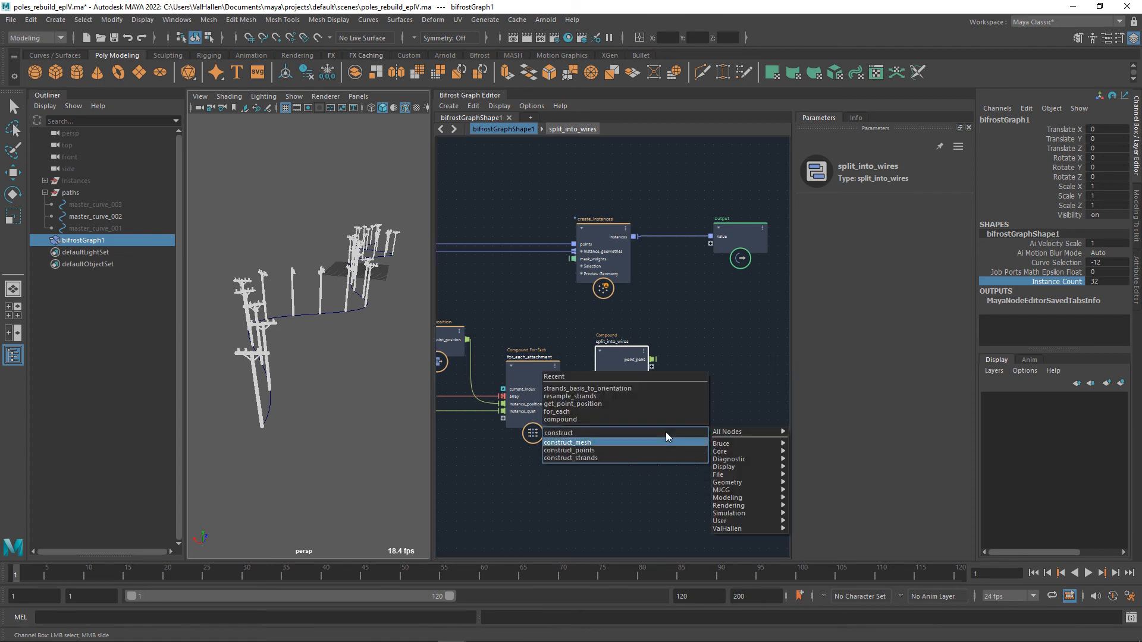
pyautogui.press('Return')
pyautogui.moveTo(683, 429); pyautogui.dragTo(725, 350)
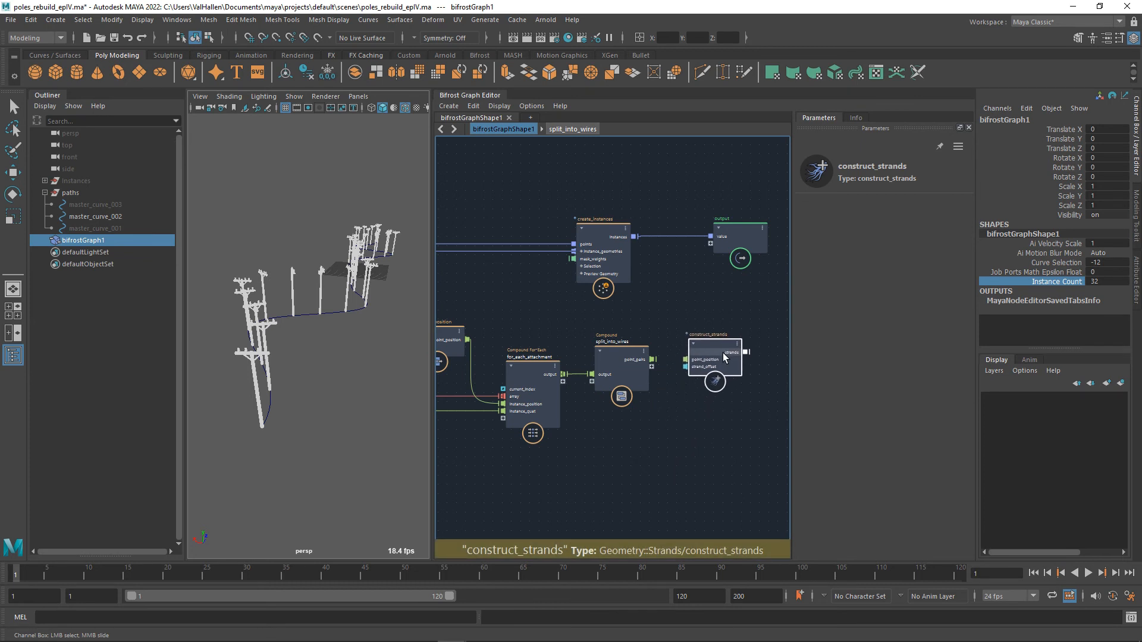
pyautogui.moveTo(707, 415); pyautogui.dragTo(633, 426, button='middle')
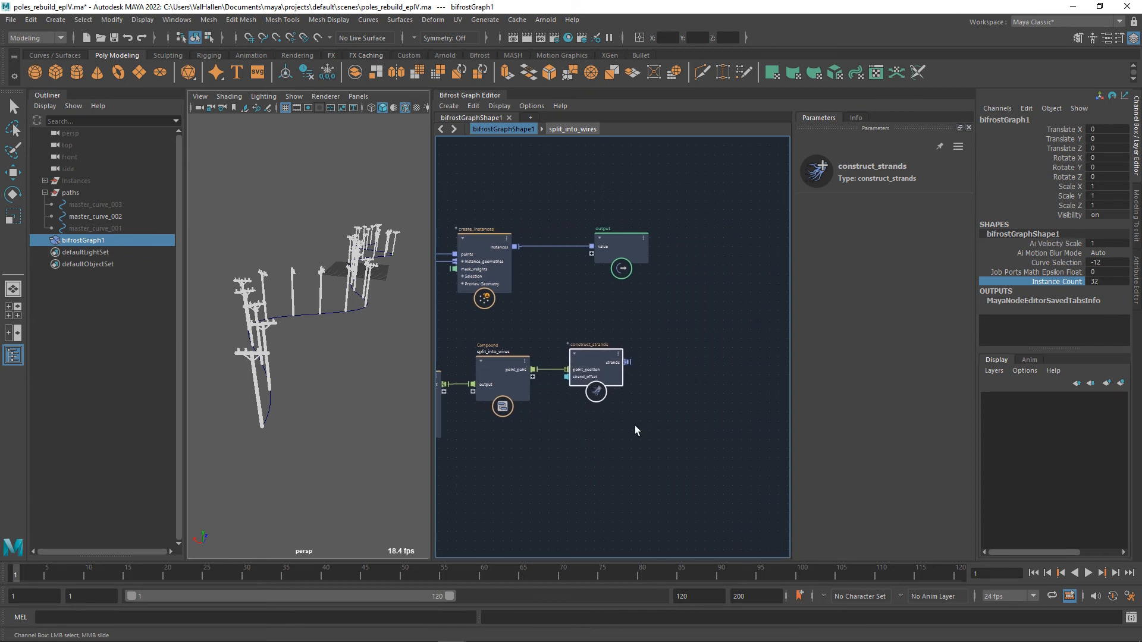
# Move the output node farther from create_instances and try connecting construct_strands' strands to it.
pyautogui.click(633, 249)
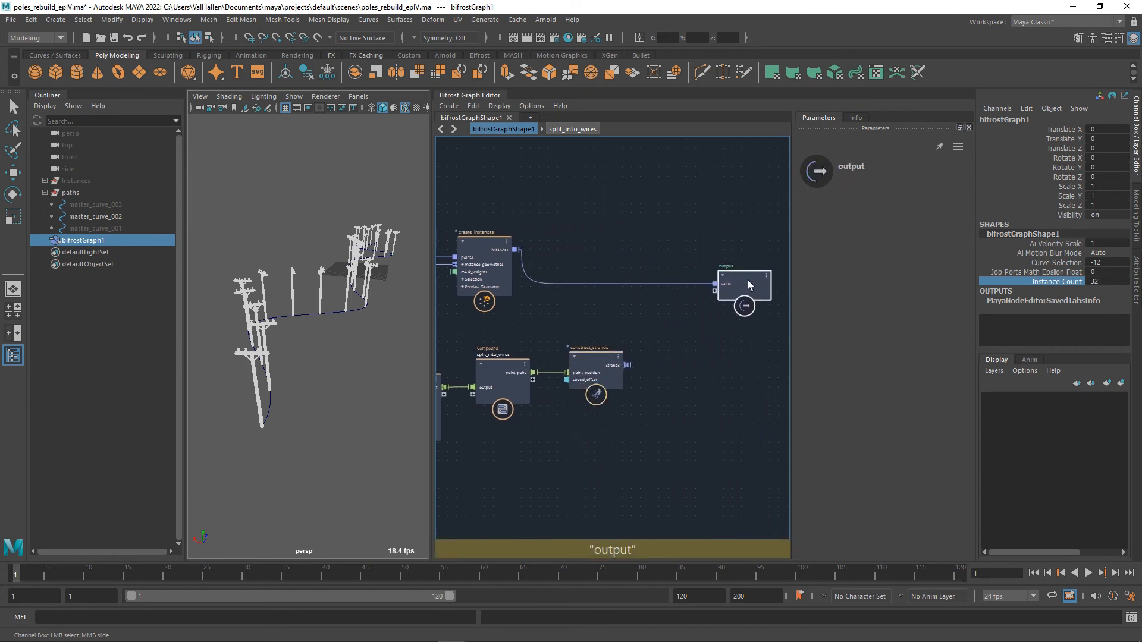
pyautogui.moveTo(690, 342); pyautogui.dragTo(683, 354, button='middle')
pyautogui.moveTo(621, 376); pyautogui.dragTo(712, 305)
pyautogui.hotkey('ctrl', 'z')
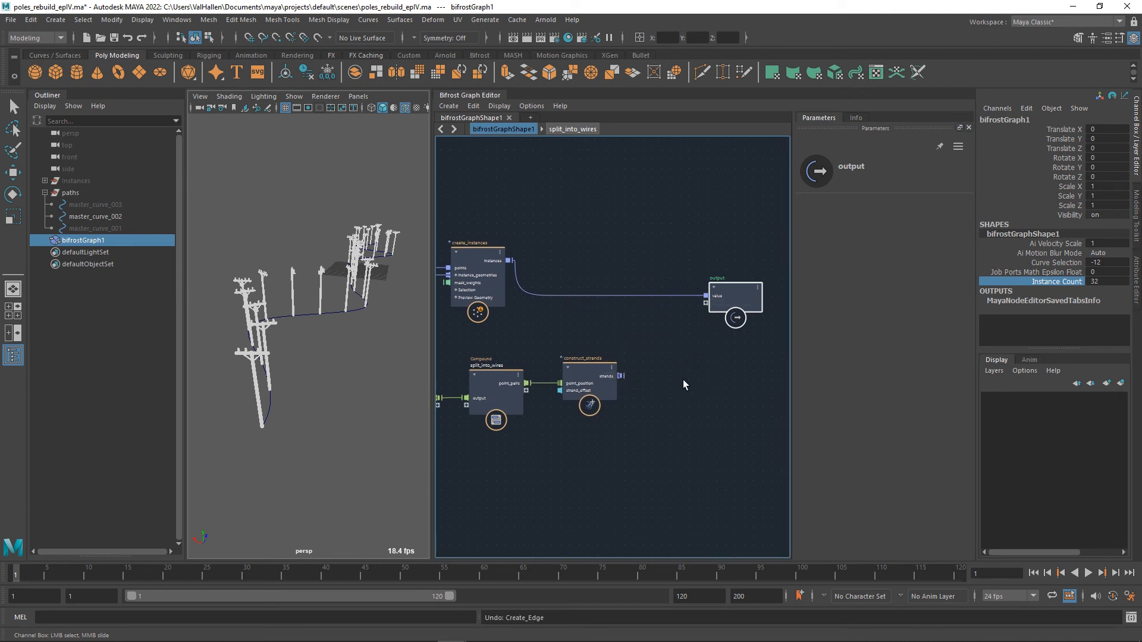
# Add a flatten_nested_array node and place it beside construct_strands.
pyautogui.moveTo(622, 376); pyautogui.dragTo(727, 390)
pyautogui.press('Tab')
pyautogui.write('flatten')
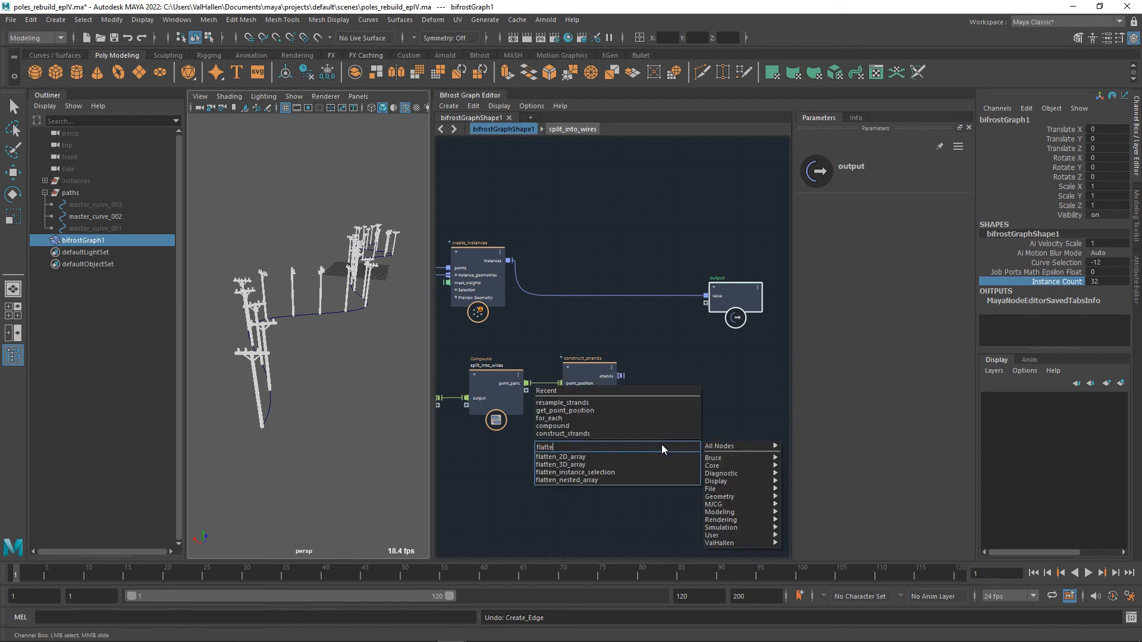
pyautogui.press('Down')
pyautogui.press('Down')
pyautogui.press('Down')
pyautogui.press('Return')
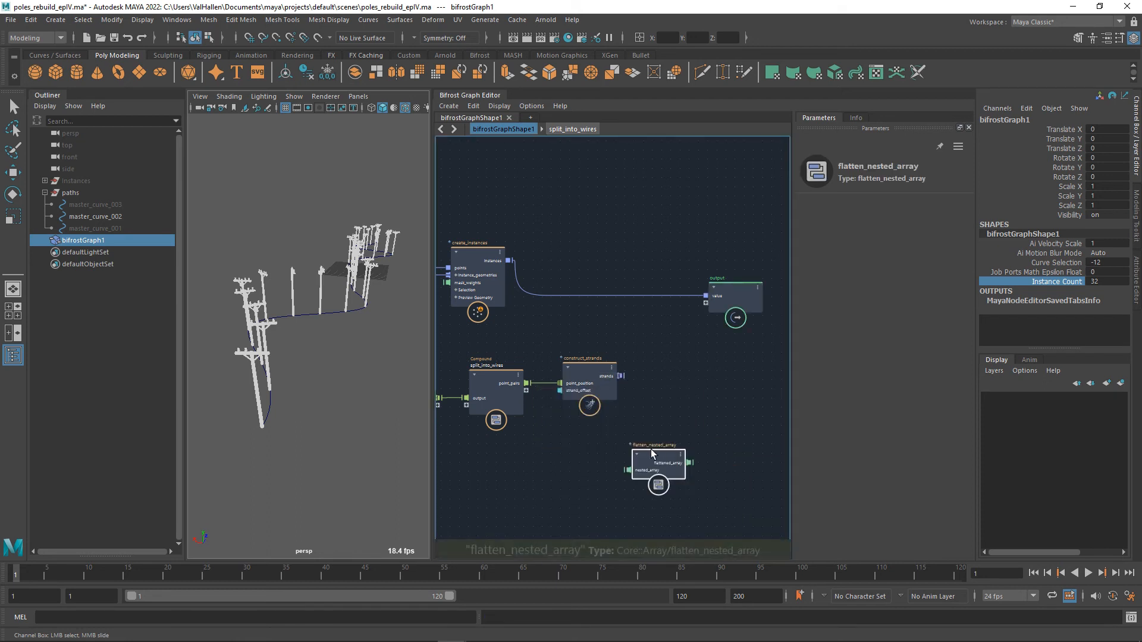
pyautogui.moveTo(650, 448); pyautogui.dragTo(680, 407)
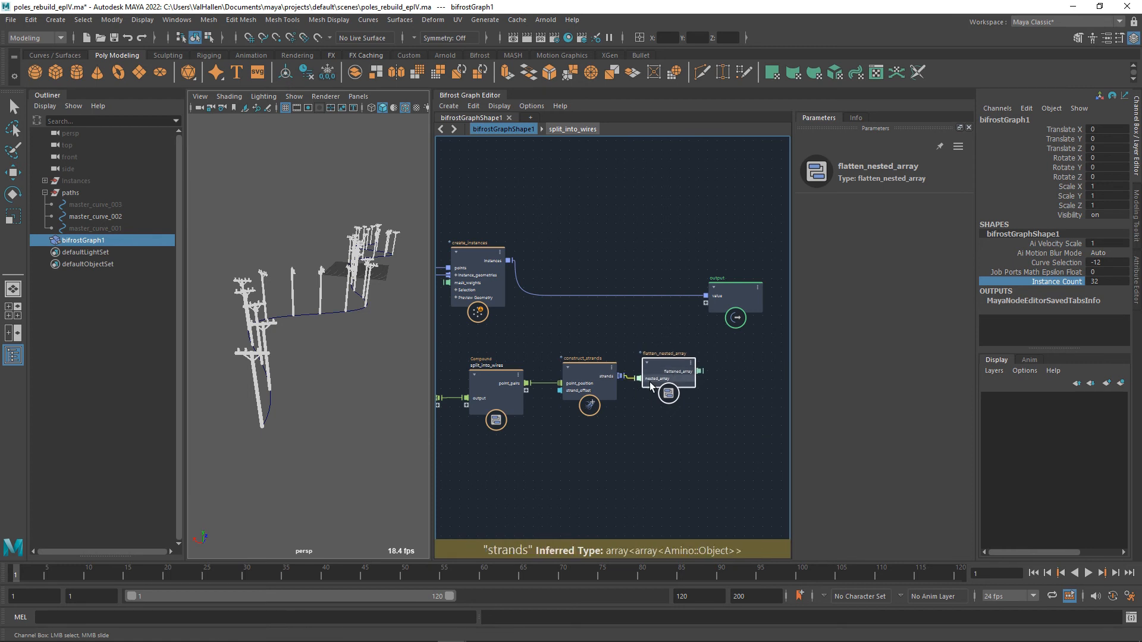
# Connect strands to nested_array and flattened_array to a new port on the output node, and view the wires between the poles.
pyautogui.moveTo(621, 375); pyautogui.dragTo(639, 378)
pyautogui.moveTo(665, 336); pyautogui.dragTo(714, 305)
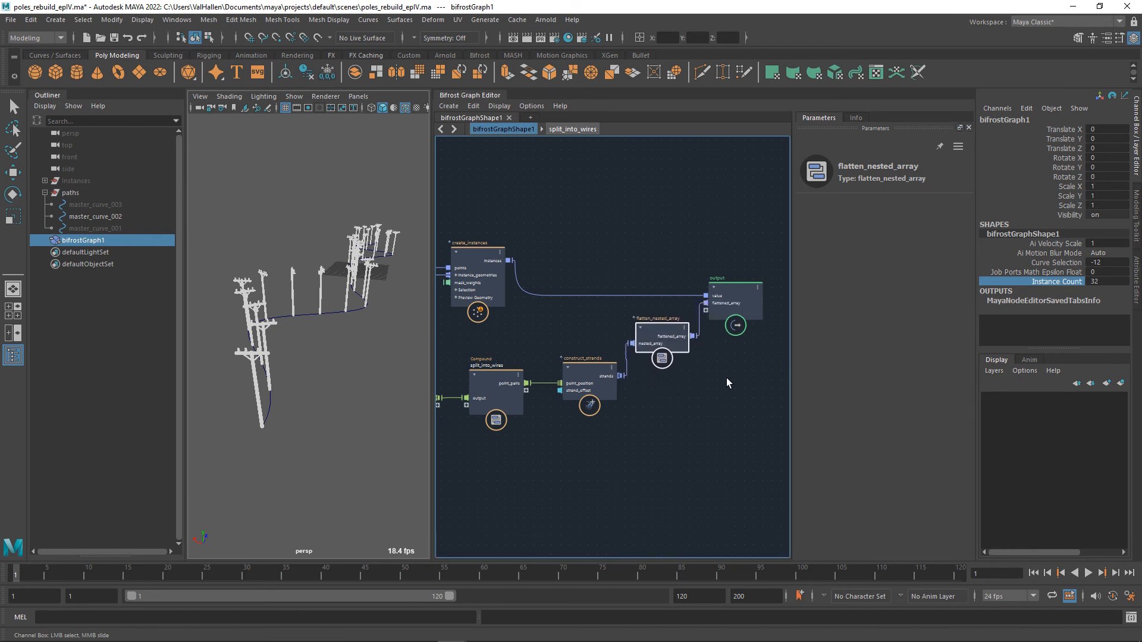
pyautogui.keyDown('alt'); pyautogui.moveTo(356, 416); pyautogui.dragTo(484, 399); pyautogui.keyUp('alt')
pyautogui.scroll(5, 329, 404)
pyautogui.keyDown('alt'); pyautogui.moveTo(319, 389); pyautogui.dragTo(382, 401); pyautogui.keyUp('alt')
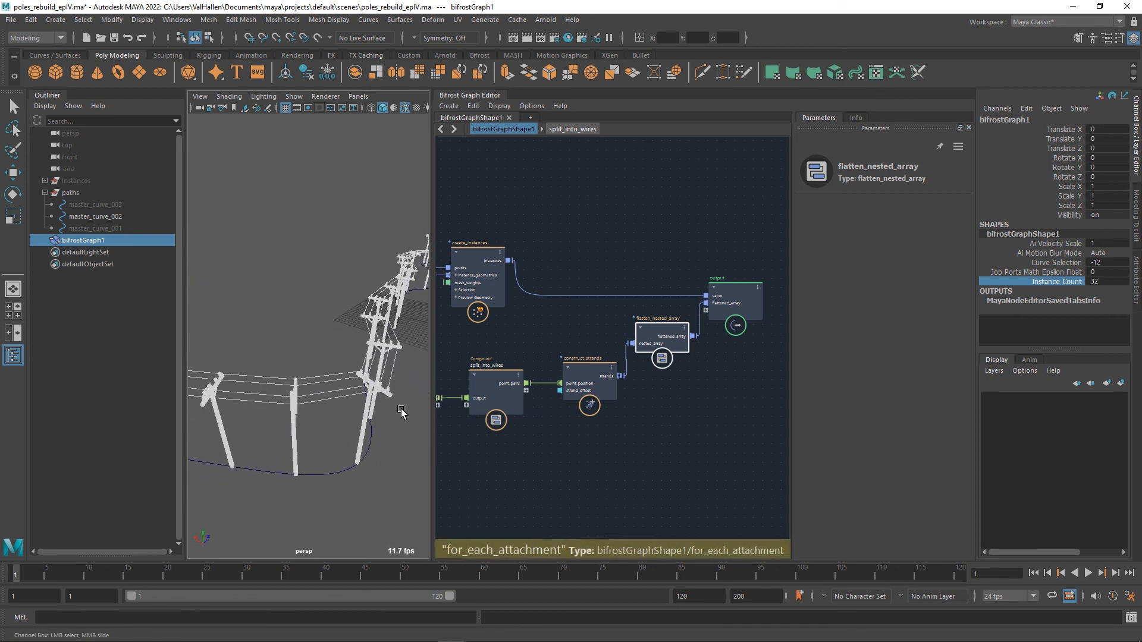
# Align flatten_nested_array with construct_strands and move the output node farther away from it.
pyautogui.moveTo(673, 335); pyautogui.dragTo(678, 358)
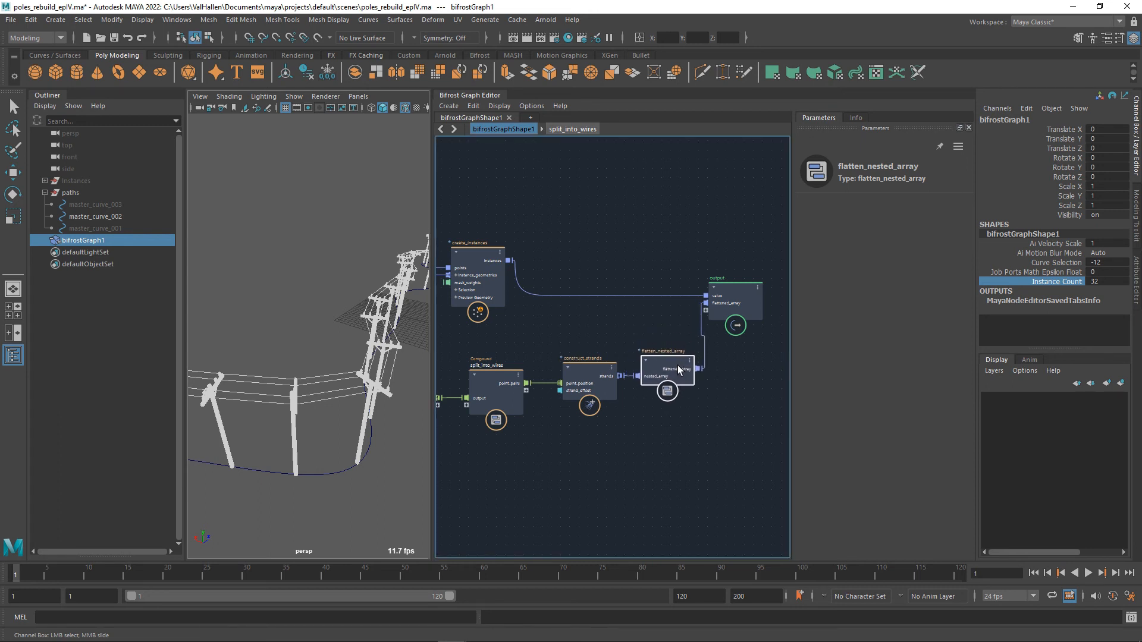
pyautogui.keyDown('alt'); pyautogui.moveTo(754, 406); pyautogui.dragTo(669, 421, button='middle'); pyautogui.keyUp('alt')
pyautogui.moveTo(662, 313); pyautogui.dragTo(726, 311)
# Set bifrostGraph1's Curve Selection to 1.
pyautogui.keyDown('alt'); pyautogui.moveTo(615, 444); pyautogui.dragTo(796, 419, button='middle'); pyautogui.keyUp('alt')
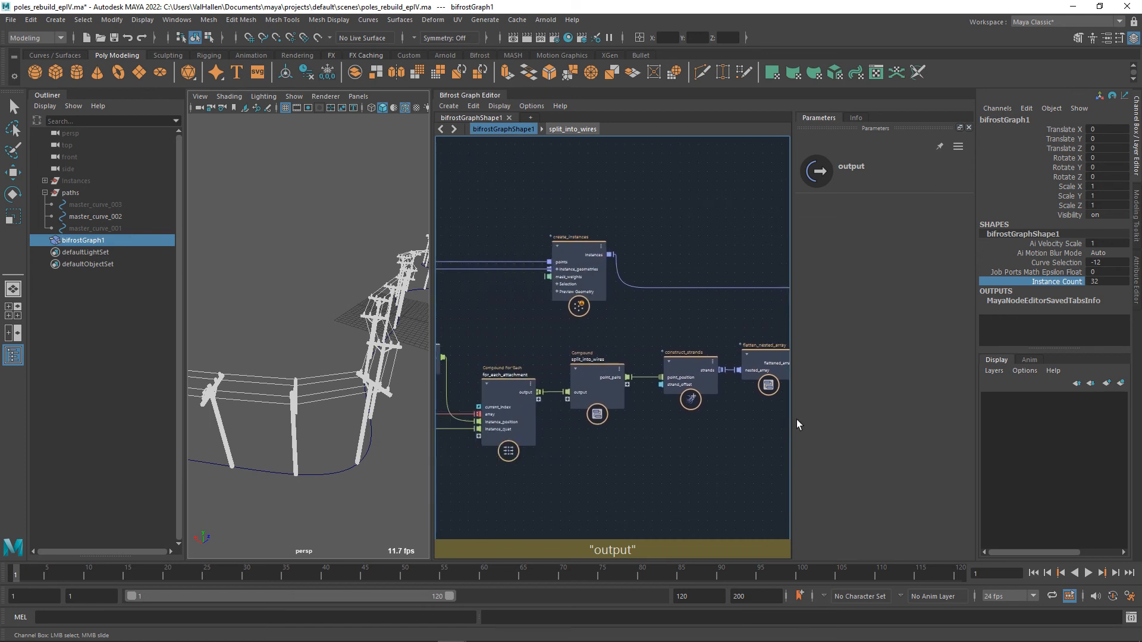
pyautogui.scroll(-2, 694, 429)
pyautogui.keyDown('alt'); pyautogui.moveTo(459, 474); pyautogui.dragTo(785, 466, button='middle'); pyautogui.keyUp('alt')
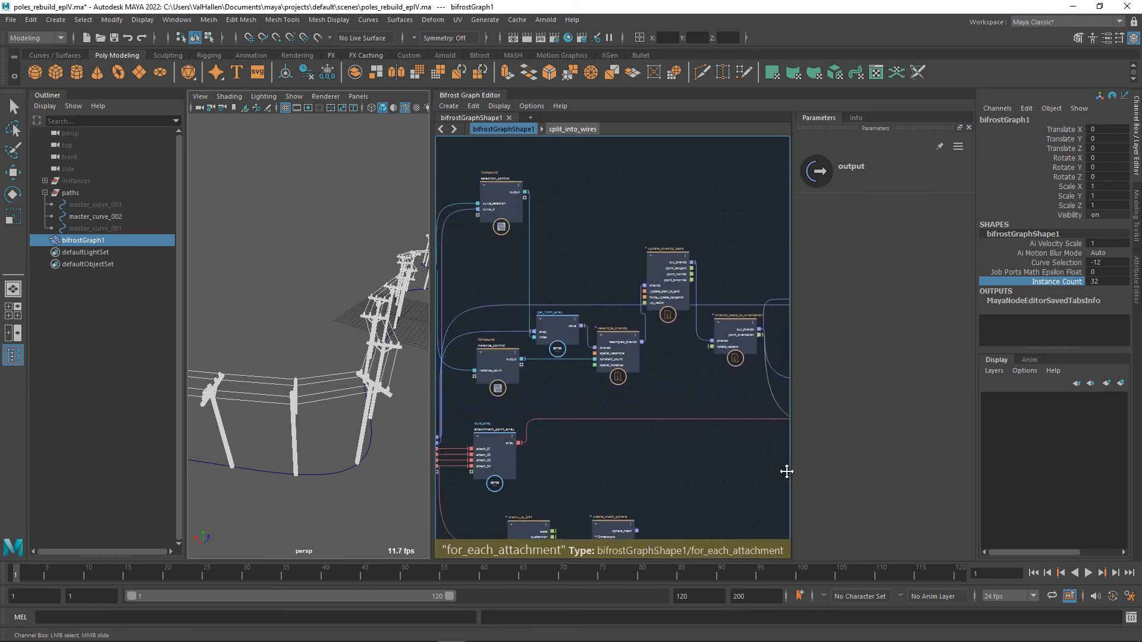
pyautogui.keyDown('alt'); pyautogui.moveTo(604, 467); pyautogui.dragTo(671, 474, button='middle'); pyautogui.keyUp('alt')
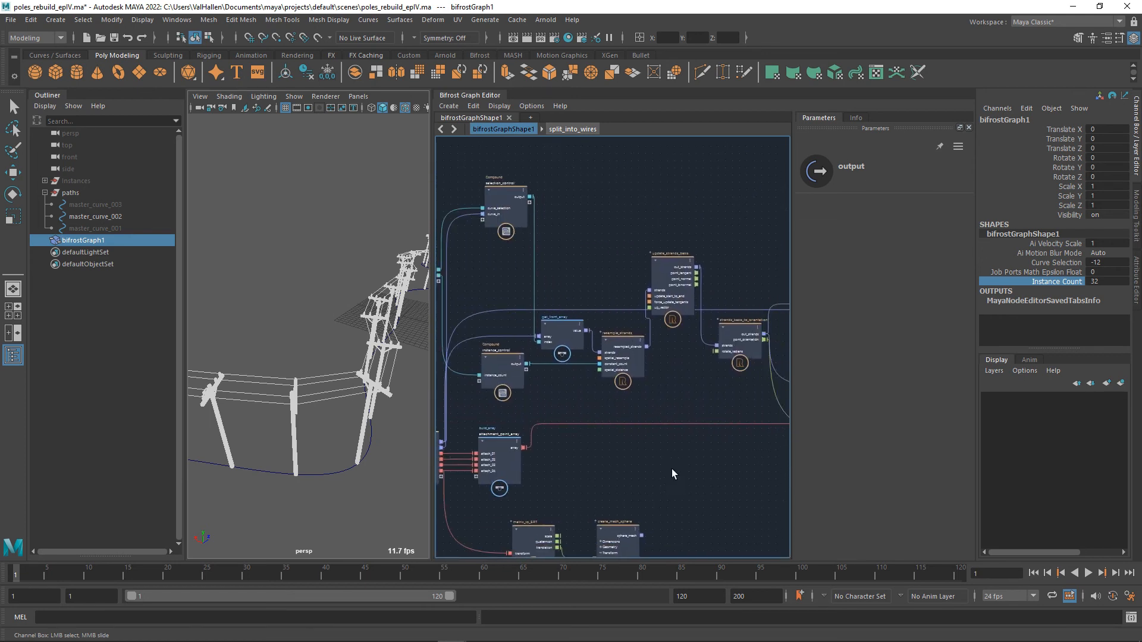
pyautogui.click(1102, 265)
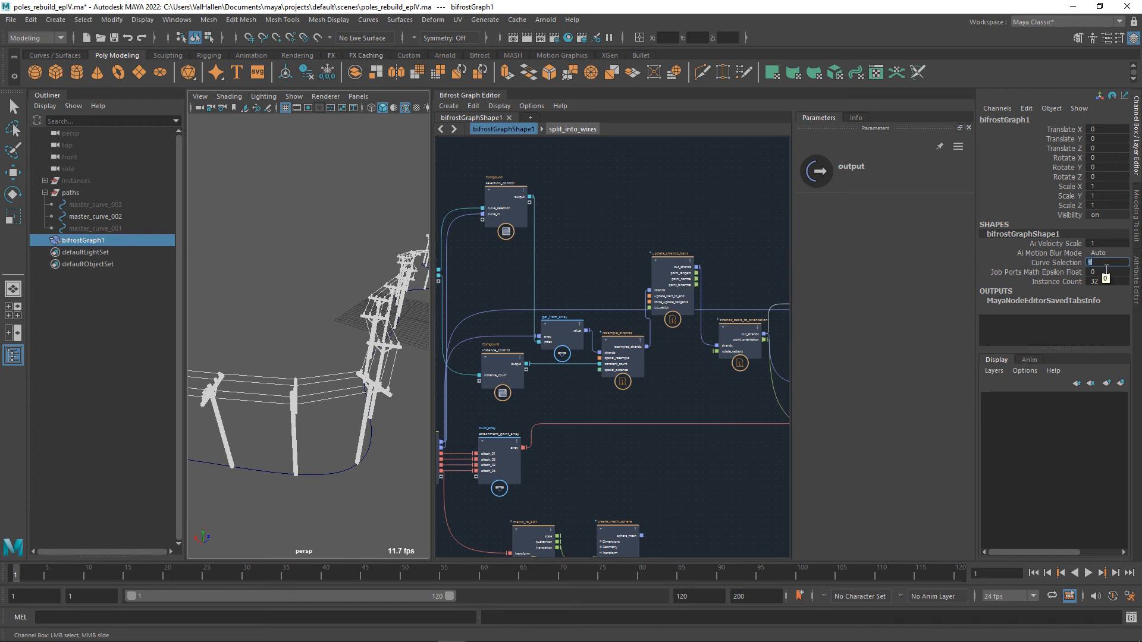
pyautogui.press('Return')
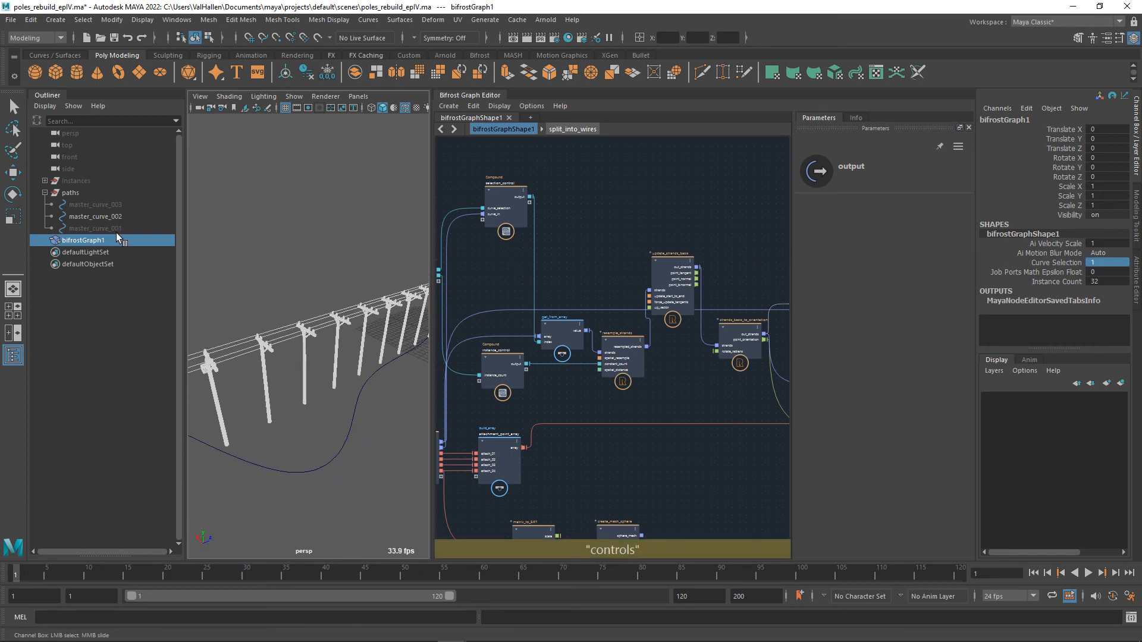
# Examine the poles and their wires up close and along the whole row in the perspective view.
pyautogui.scroll(-3, 298, 372)
pyautogui.keyDown('alt'); pyautogui.moveTo(300, 373); pyautogui.dragTo(381, 373, button='middle'); pyautogui.keyUp('alt')
pyautogui.keyDown('alt'); pyautogui.moveTo(264, 369); pyautogui.dragTo(402, 333, button='middle'); pyautogui.keyUp('alt')
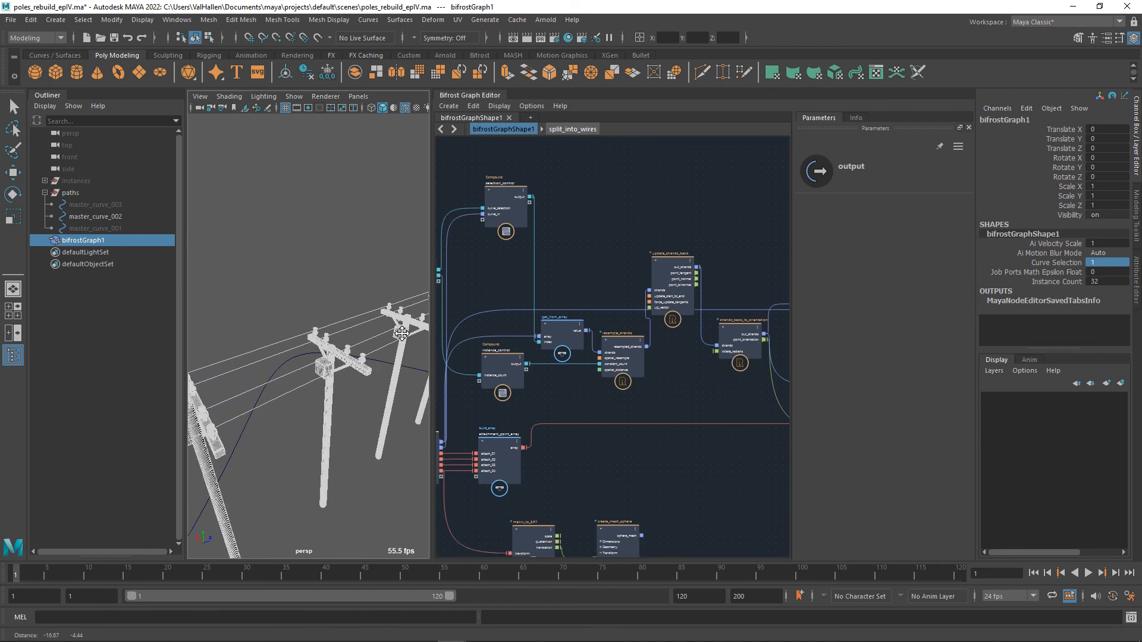
pyautogui.scroll(-10, 390, 358)
pyautogui.keyDown('alt'); pyautogui.moveTo(331, 356); pyautogui.dragTo(351, 380, button='middle'); pyautogui.keyUp('alt')
pyautogui.scroll(3, 329, 375)
pyautogui.keyDown('alt'); pyautogui.moveTo(339, 380); pyautogui.dragTo(388, 365); pyautogui.keyUp('alt')
pyautogui.scroll(5, 384, 369)
pyautogui.scroll(-6, 381, 370)
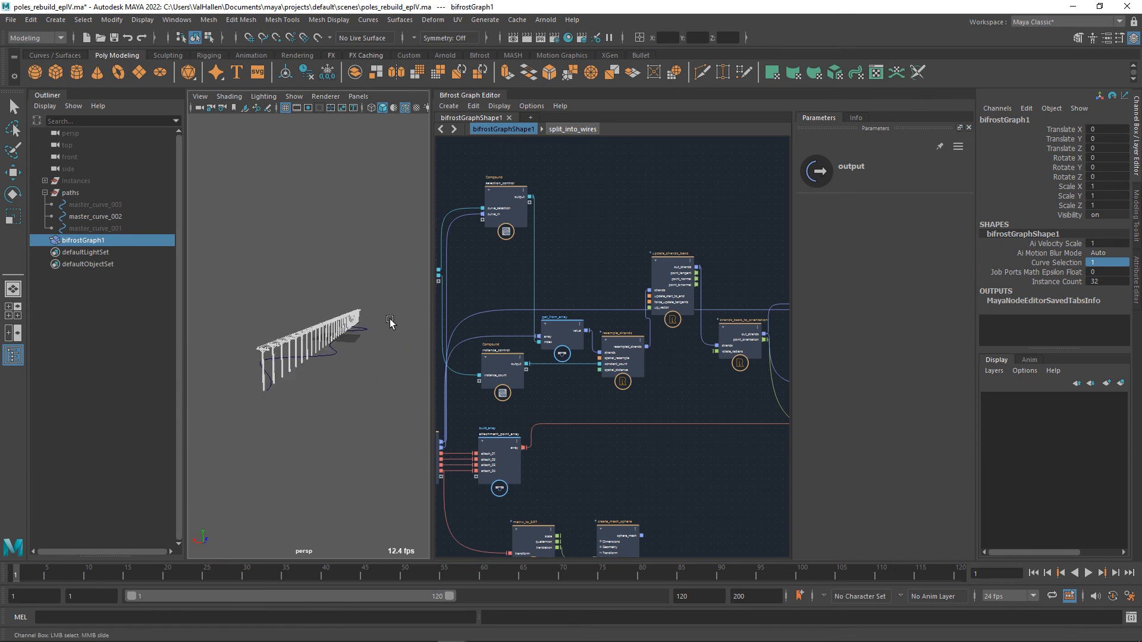
pyautogui.keyDown('alt'); pyautogui.moveTo(386, 324); pyautogui.dragTo(387, 345); pyautogui.keyUp('alt')
# Reduce bifrostGraph1's Instance Count to 19 and set its Curve Selection to 0.
pyautogui.keyDown('alt'); pyautogui.moveTo(692, 408); pyautogui.dragTo(593, 414, button='middle'); pyautogui.keyUp('alt')
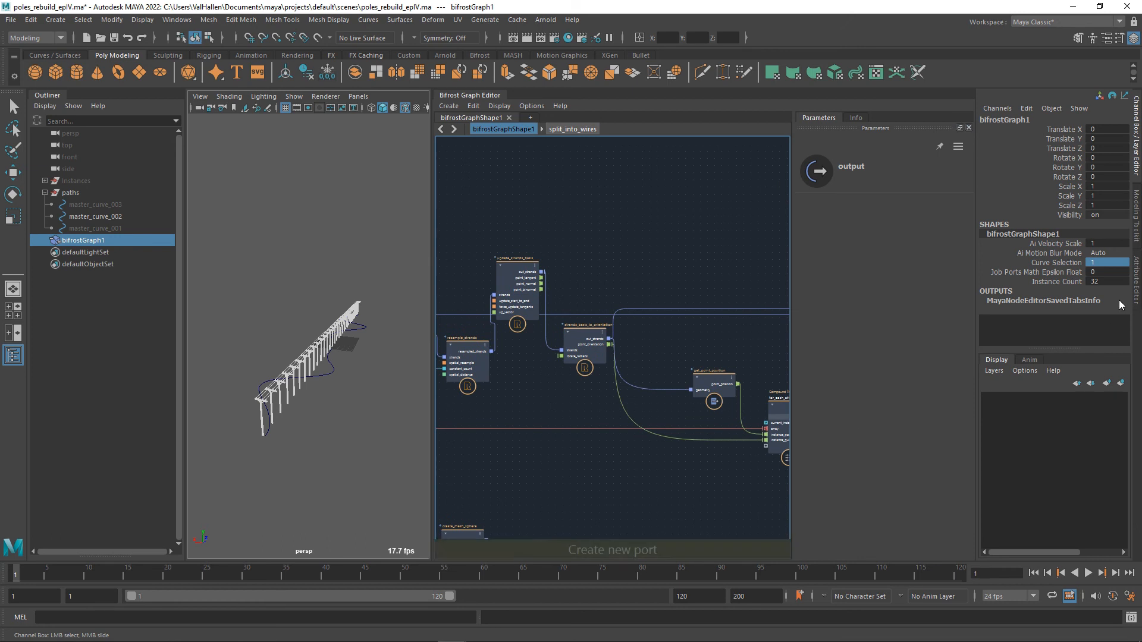
pyautogui.click(1057, 280)
pyautogui.moveTo(415, 407); pyautogui.dragTo(357, 407, button='middle')
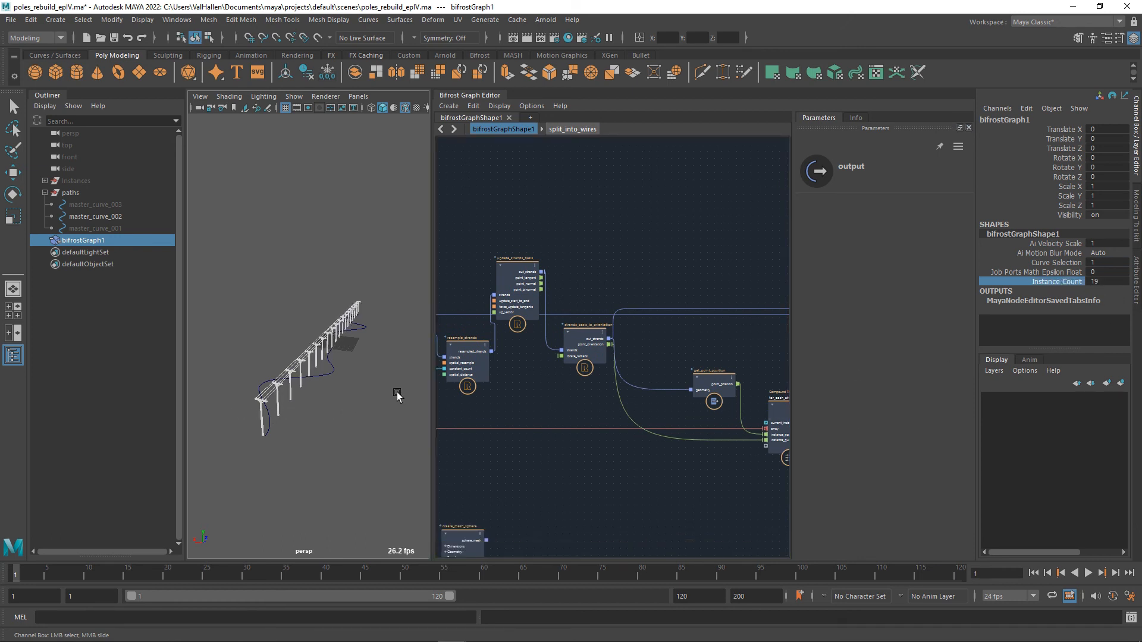
pyautogui.write('0')
pyautogui.press('Return')
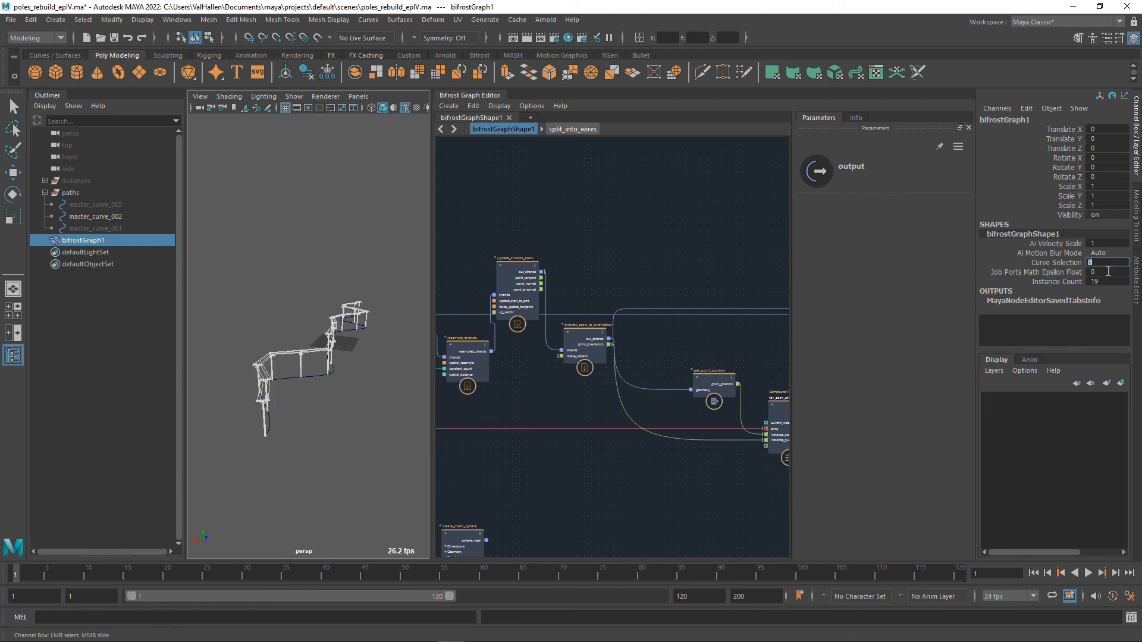
# Try several pole counts along the curve, finishing with bifrostGraph1's Instance Count at 30.
pyautogui.click(1068, 281)
pyautogui.moveTo(358, 398); pyautogui.dragTo(309, 419, button='middle')
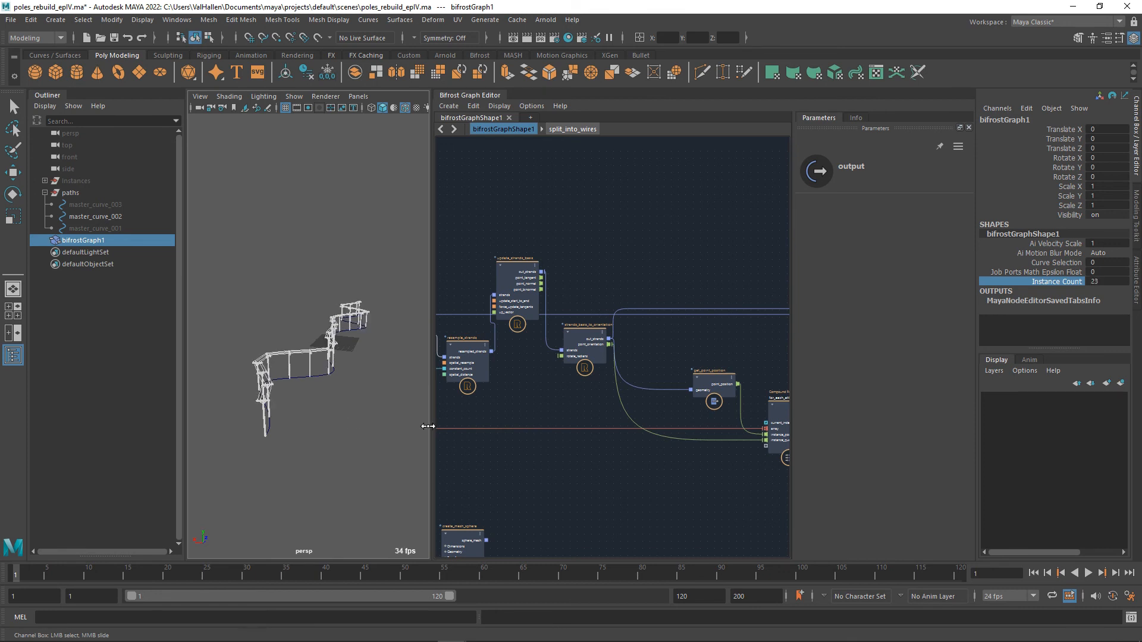
pyautogui.moveTo(784, 439); pyautogui.dragTo(440, 439, button='middle')
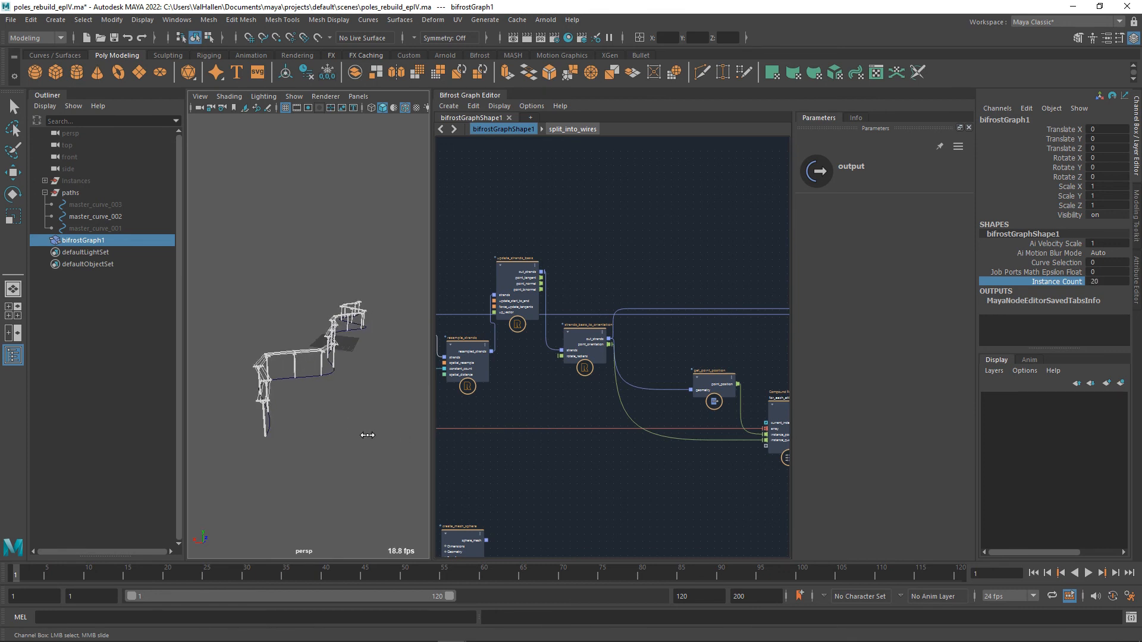
pyautogui.moveTo(707, 445); pyautogui.dragTo(480, 442, button='middle')
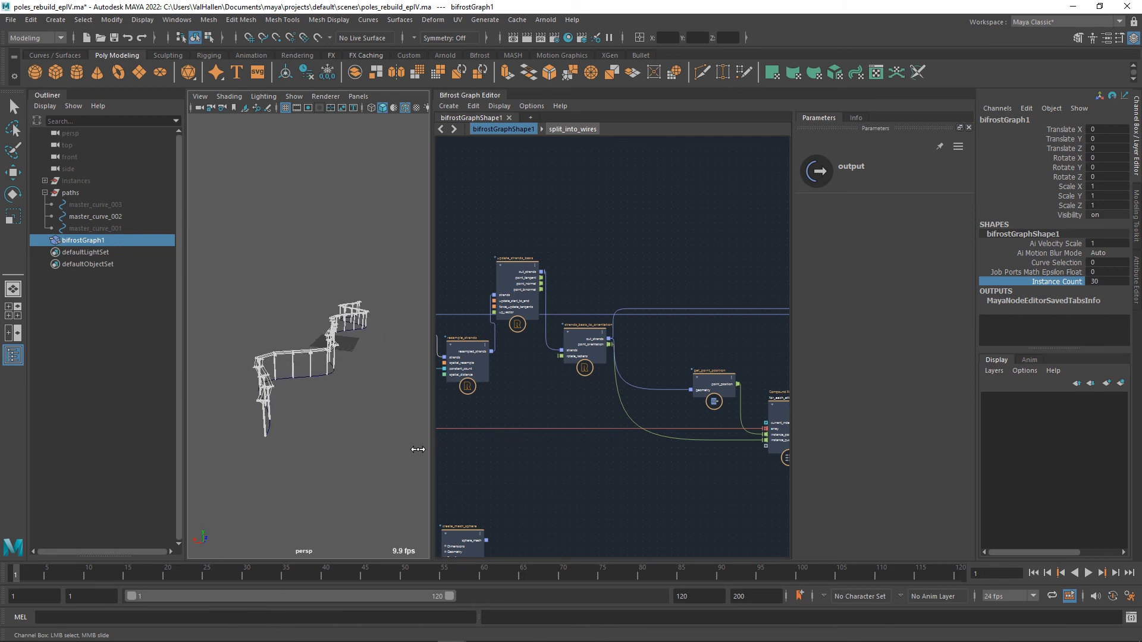
pyautogui.keyDown('alt'); pyautogui.moveTo(418, 426); pyautogui.dragTo(395, 407); pyautogui.keyUp('alt')
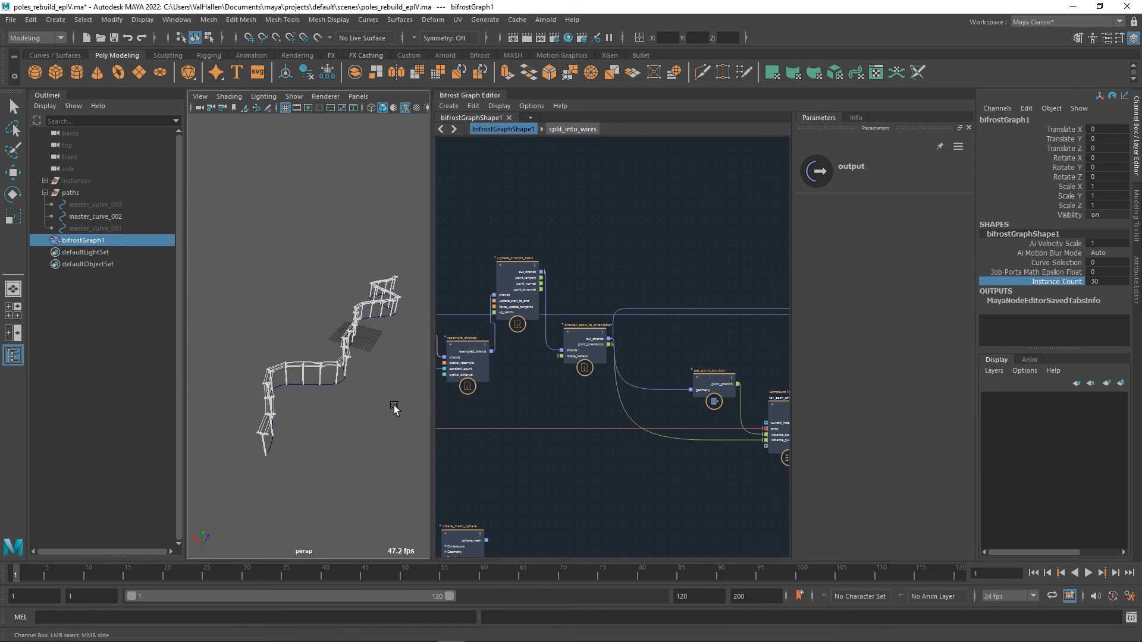
pyautogui.moveTo(563, 461); pyautogui.dragTo(741, 444, button='middle')
pyautogui.scroll(2, 652, 455)
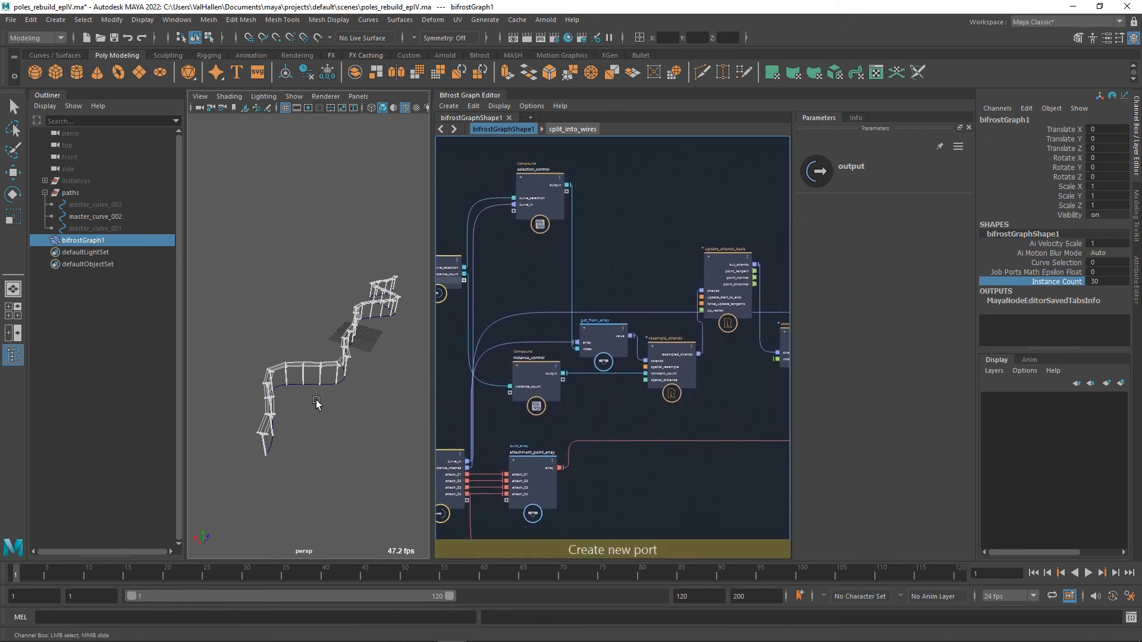
# Insert a slice_array node on the connection from attachment_point_array to for_each_attachment.
pyautogui.keyDown('alt'); pyautogui.moveTo(297, 404); pyautogui.dragTo(360, 416); pyautogui.keyUp('alt')
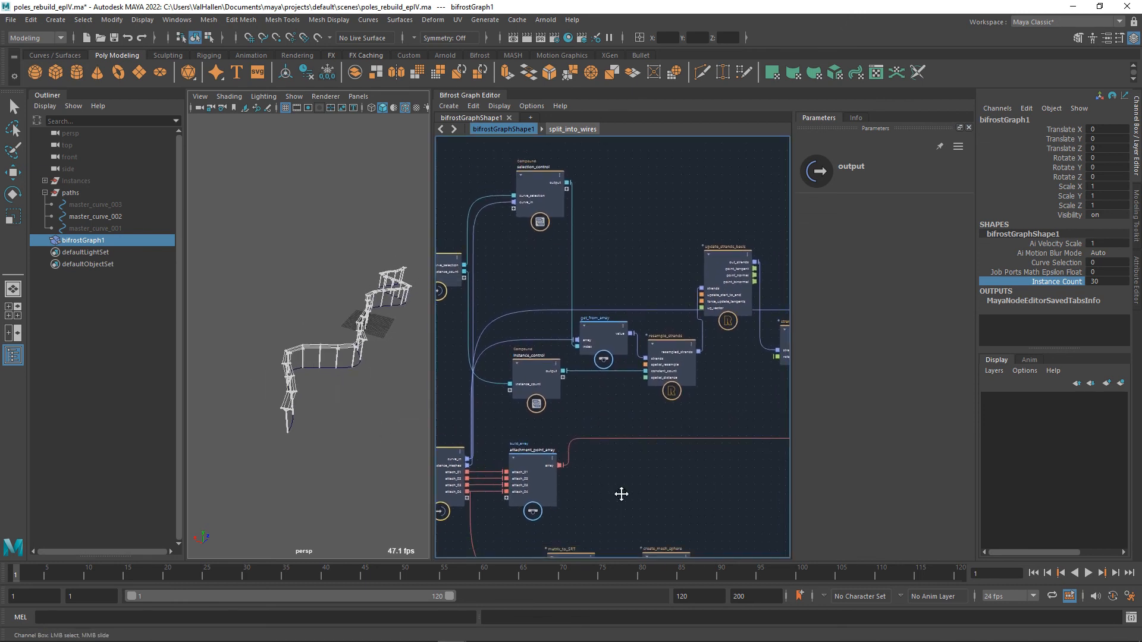
pyautogui.moveTo(710, 511); pyautogui.dragTo(495, 439, button='middle')
pyautogui.moveTo(672, 441); pyautogui.dragTo(731, 458, button='middle')
pyautogui.moveTo(453, 427); pyautogui.dragTo(657, 434, button='middle')
pyautogui.click(649, 390)
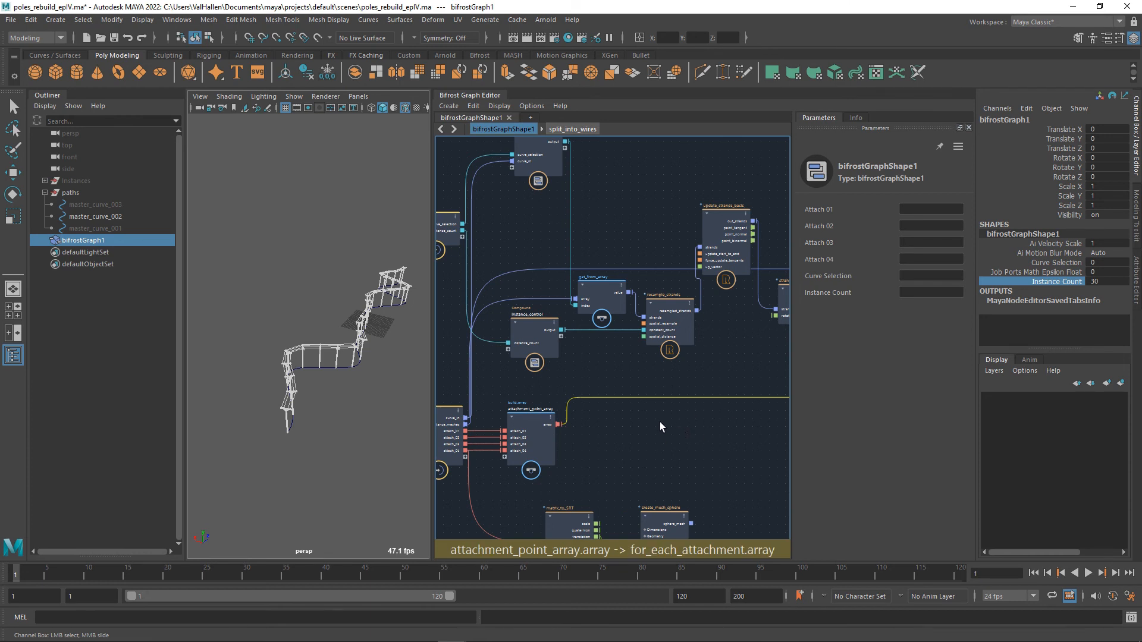
pyautogui.press('Tab')
pyautogui.write('slice')
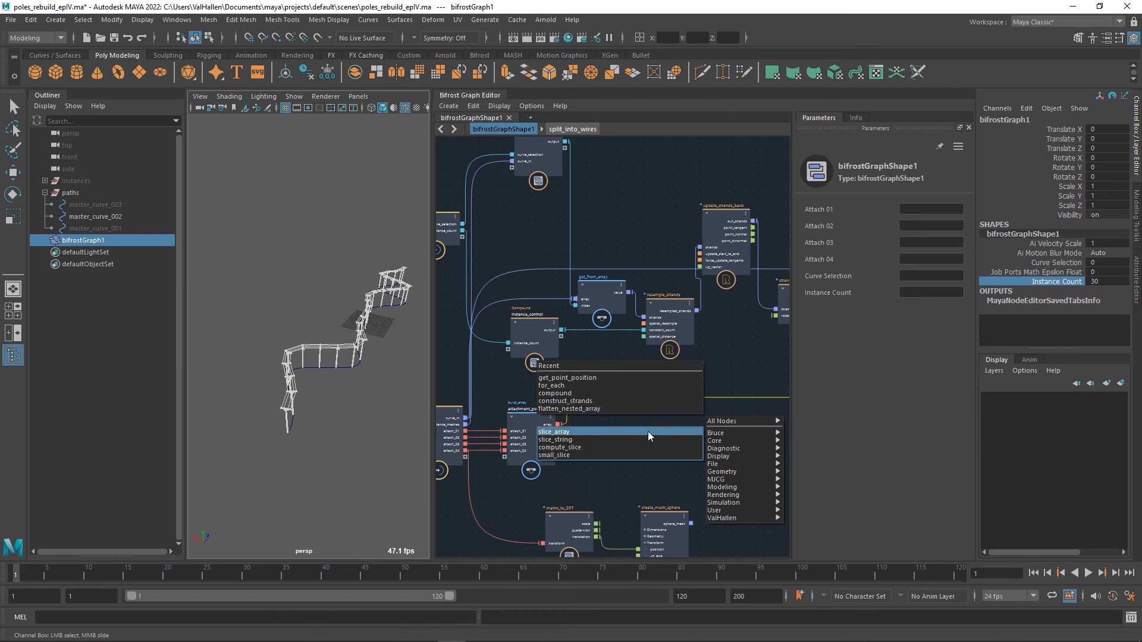
pyautogui.click(648, 433)
pyautogui.moveTo(659, 437); pyautogui.dragTo(627, 420)
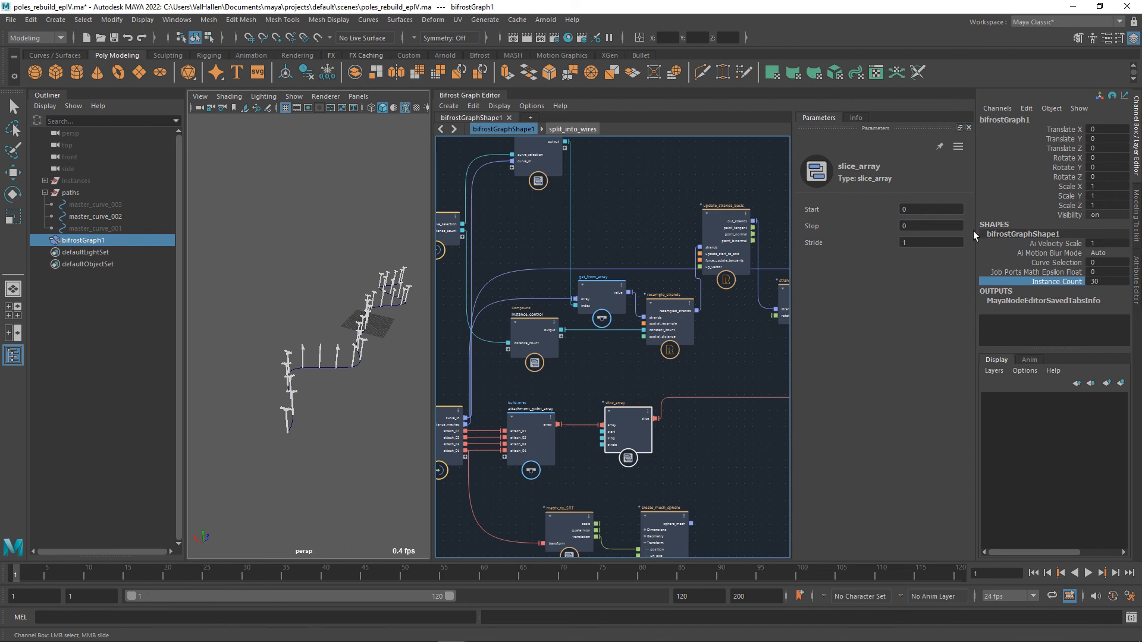
# Try slice_array Stop values of 1 and 2, finishing with Stop at 4.
pyautogui.click(919, 230)
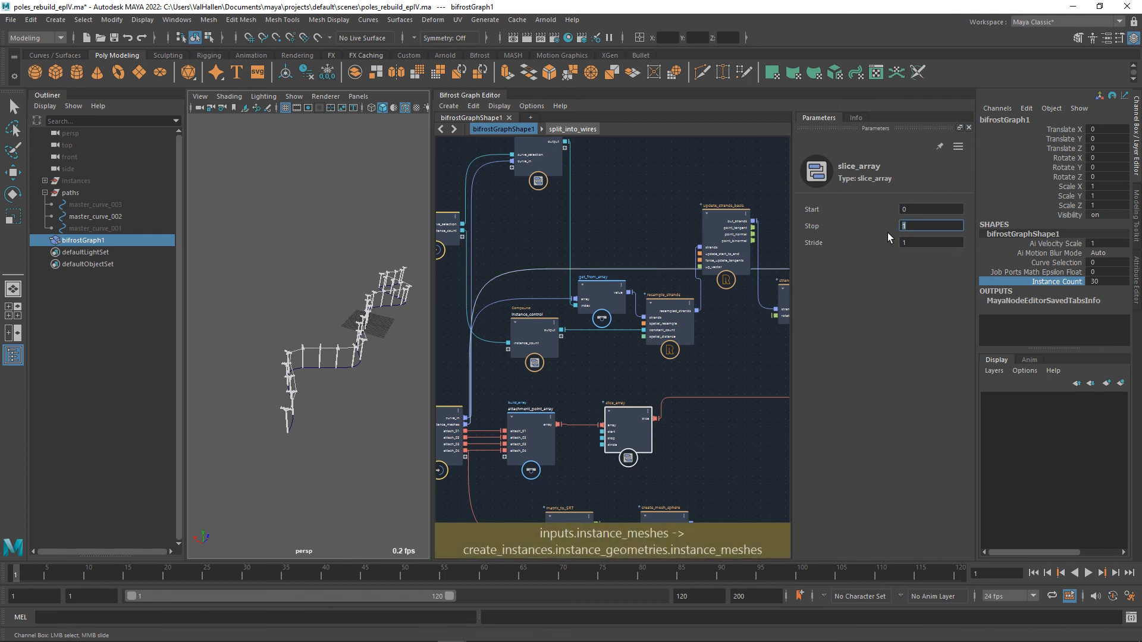
pyautogui.write('2')
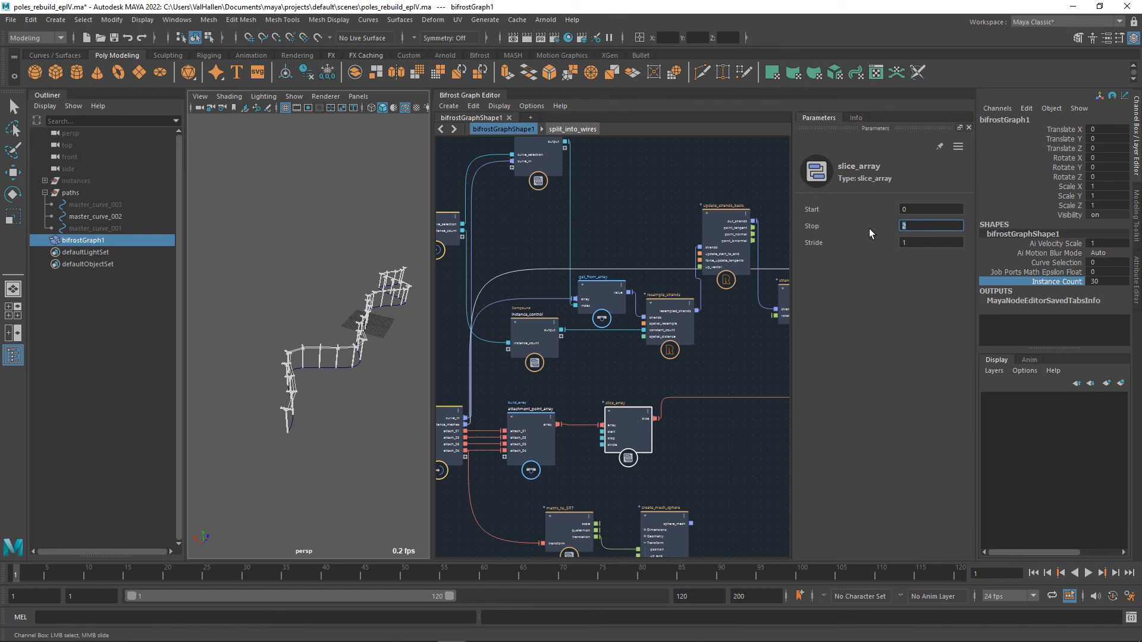
pyautogui.press('Return')
# Expose slice_array's stop input by connecting it to a new port on the controls input node.
pyautogui.keyDown('alt'); pyautogui.moveTo(684, 487); pyautogui.dragTo(752, 475, button='middle'); pyautogui.keyUp('alt')
pyautogui.scroll(1, 683, 458)
pyautogui.scroll(1, 683, 458)
pyautogui.keyDown('alt'); pyautogui.moveTo(684, 458); pyautogui.dragTo(727, 483, button='middle'); pyautogui.keyUp('alt')
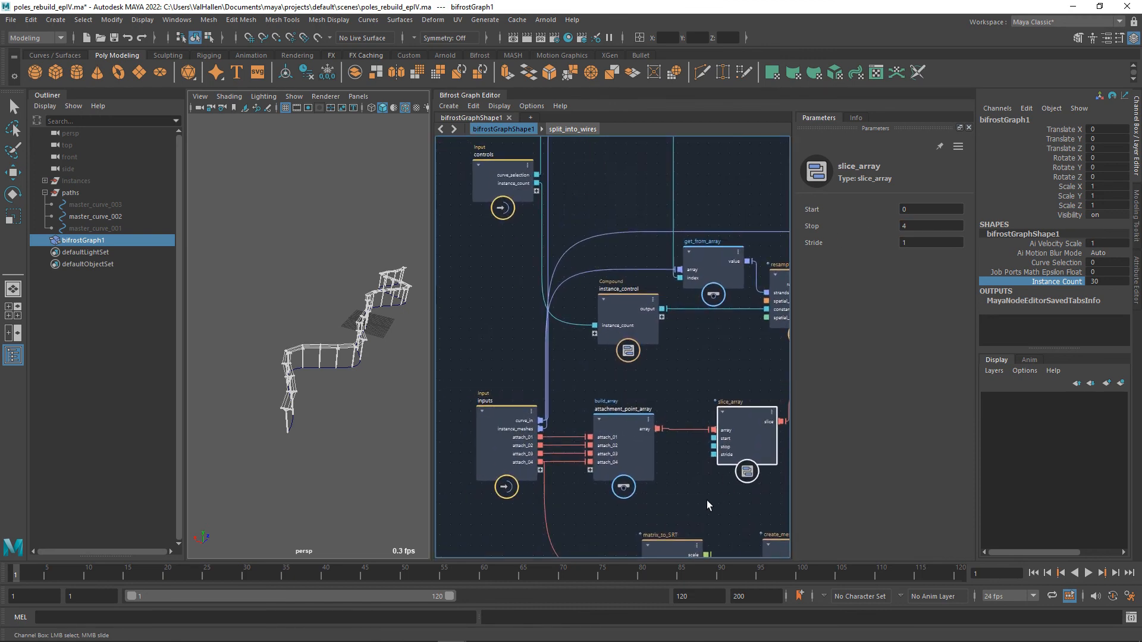
pyautogui.moveTo(714, 447); pyautogui.dragTo(498, 301)
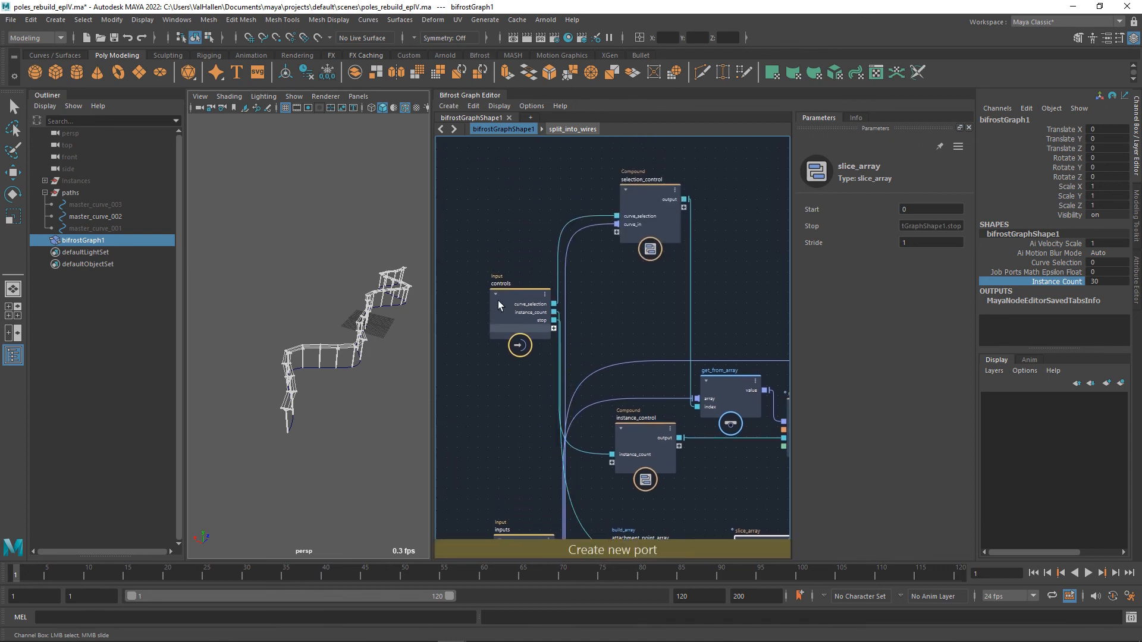
# Rename the controls node's stop port to number_of_wires.
pyautogui.click(498, 301)
pyautogui.rightClick(501, 319)
pyautogui.click(515, 324)
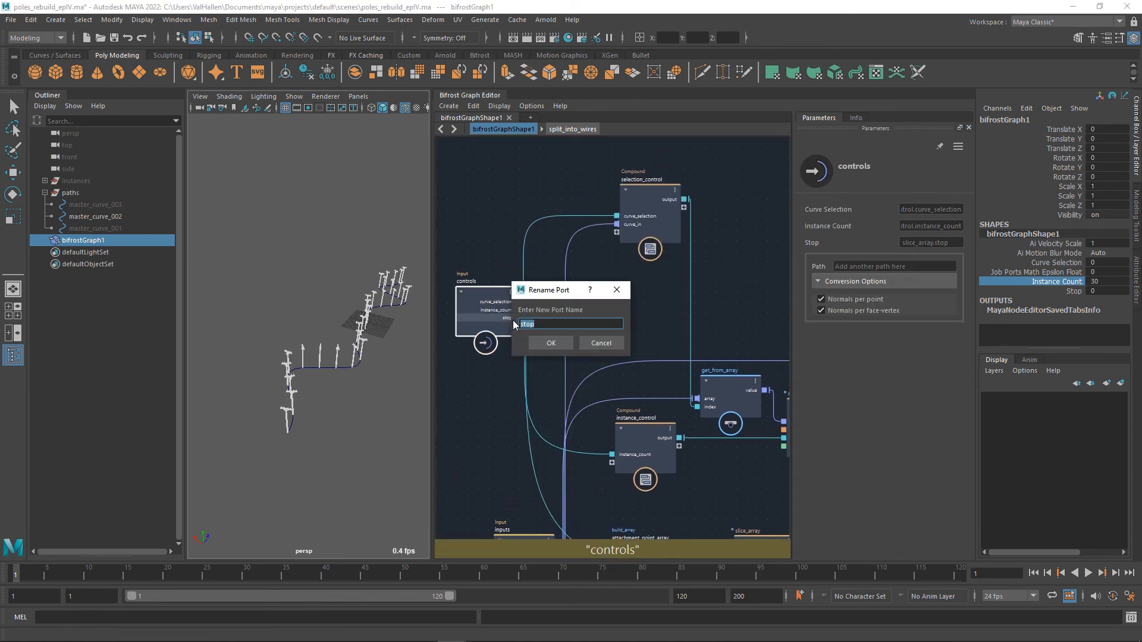
pyautogui.write('number of wires')
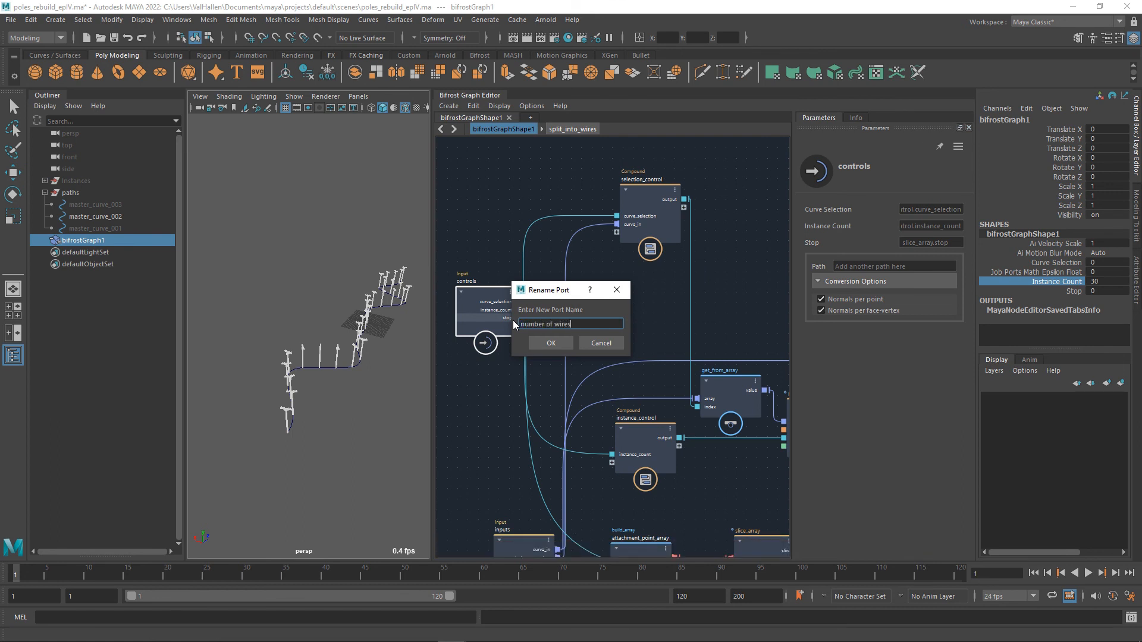
pyautogui.press('Return')
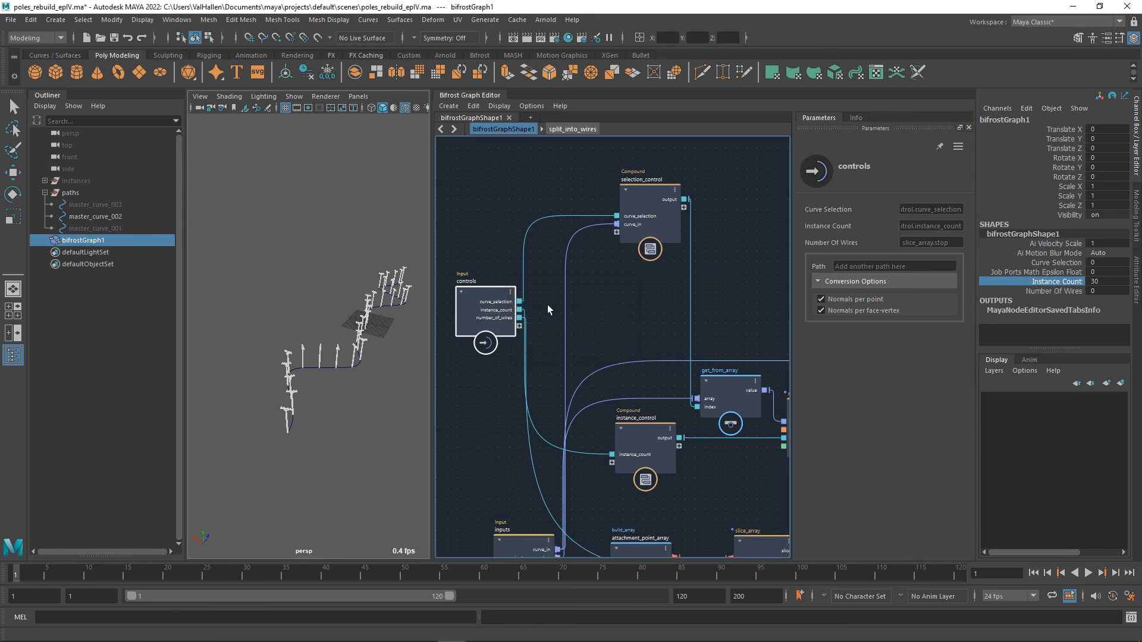
# Try different Number Of Wires values on bifrostGraph1, including 15, and finish with 4.
pyautogui.click(1064, 292)
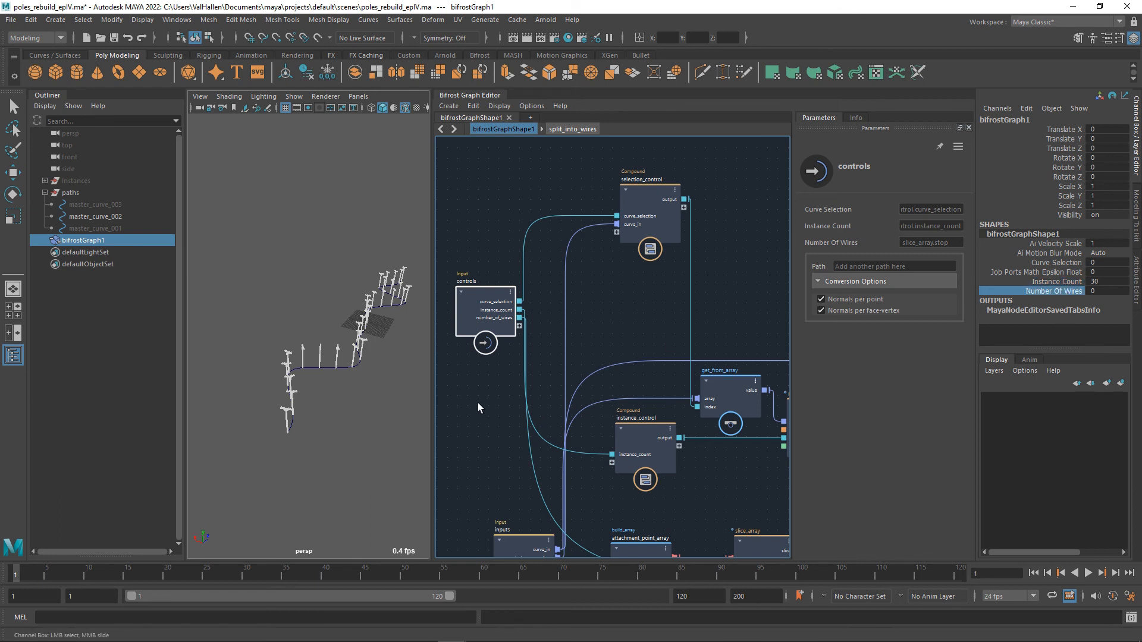
pyautogui.moveTo(477, 402); pyautogui.dragTo(525, 405, button='middle')
pyautogui.moveTo(369, 395); pyautogui.dragTo(412, 413, button='middle')
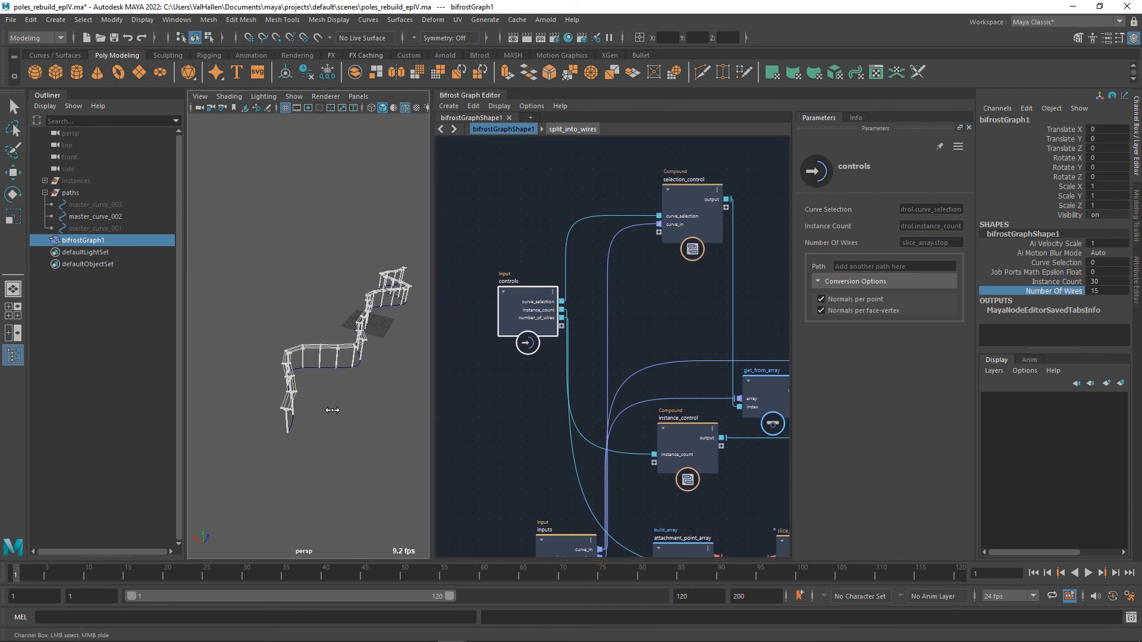
pyautogui.moveTo(332, 411); pyautogui.dragTo(442, 420, button='middle')
pyautogui.moveTo(369, 419)
pyautogui.mouseDown(button='middle')
pyautogui.moveTo(239, 418)
pyautogui.moveTo(372, 407)
pyautogui.mouseUp(button='middle')
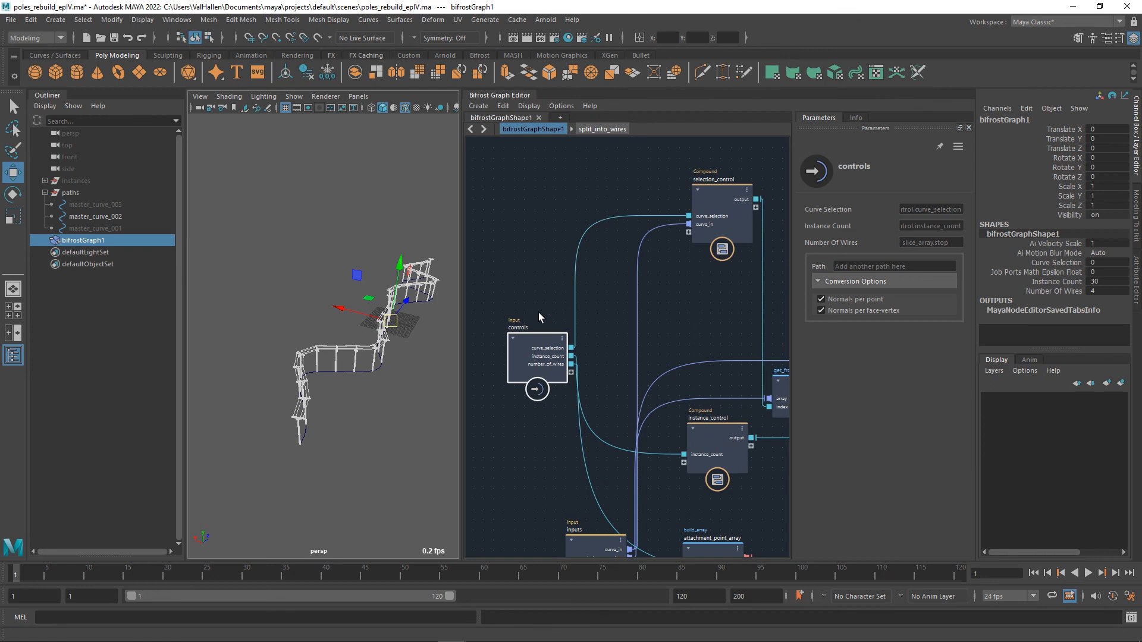
# Select master_curve_002 and switch it to control-vertex editing with its bend in close view.
pyautogui.keyDown('alt'); pyautogui.moveTo(387, 404); pyautogui.dragTo(377, 382); pyautogui.keyUp('alt')
pyautogui.click(371, 376)
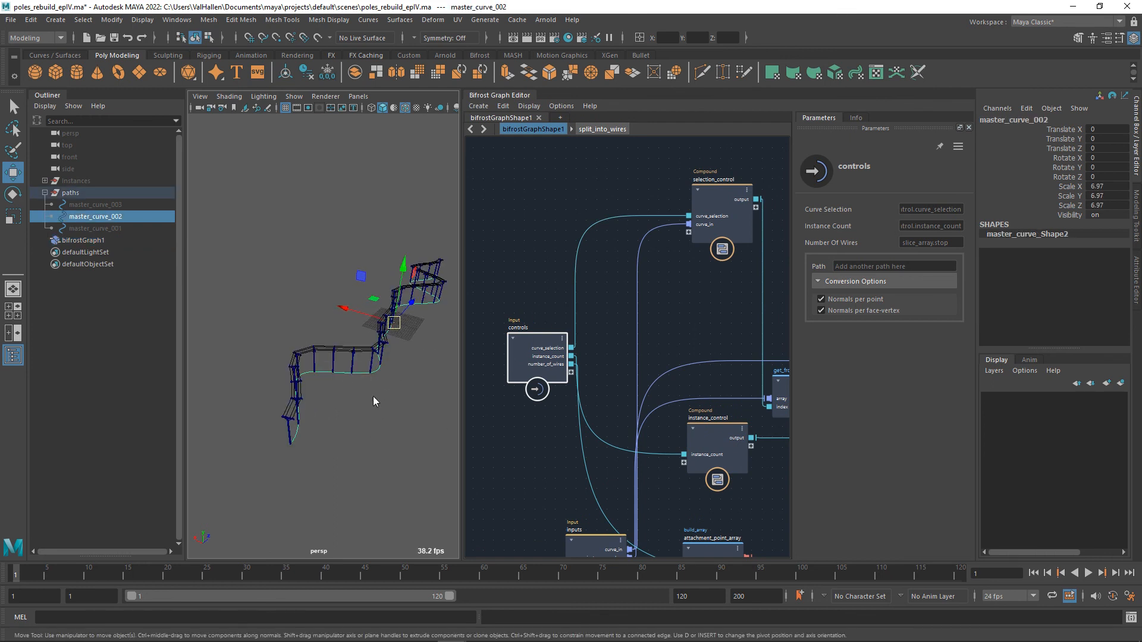
pyautogui.click(374, 402)
pyautogui.keyDown('alt'); pyautogui.moveTo(377, 388); pyautogui.dragTo(371, 416, button='middle'); pyautogui.keyUp('alt')
pyautogui.scroll(5, 382, 417)
pyautogui.scroll(2, 380, 416)
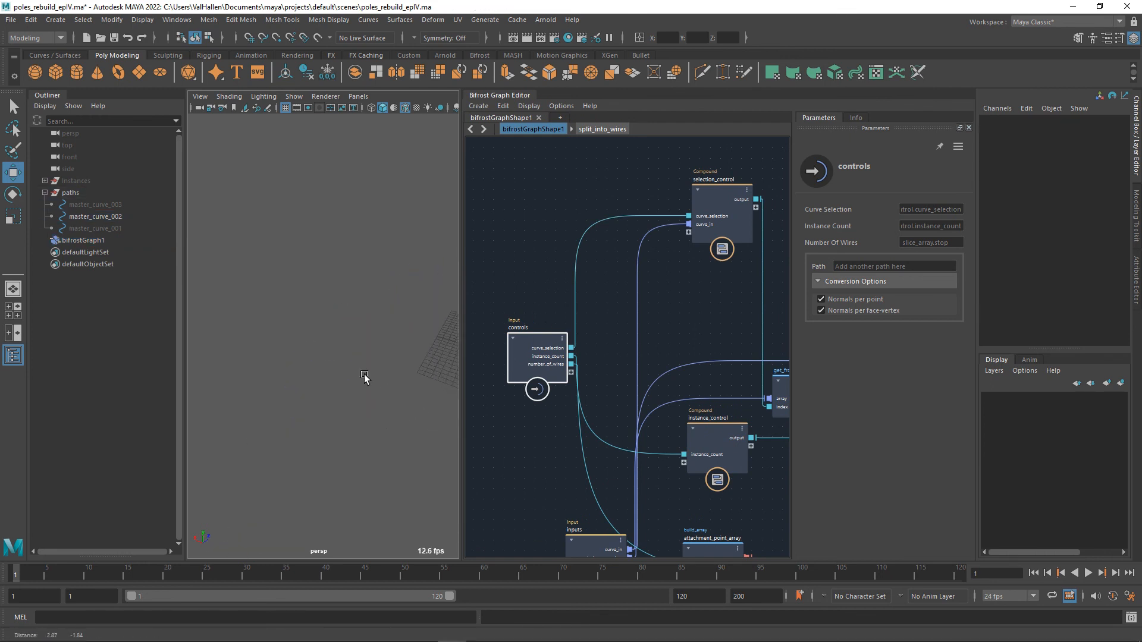
pyautogui.keyDown('alt'); pyautogui.moveTo(364, 377); pyautogui.dragTo(255, 273, button='middle'); pyautogui.keyUp('alt')
pyautogui.scroll(-8, 255, 274)
pyautogui.scroll(3, 342, 349)
pyautogui.keyDown('alt'); pyautogui.moveTo(341, 349); pyautogui.dragTo(342, 342); pyautogui.keyUp('alt')
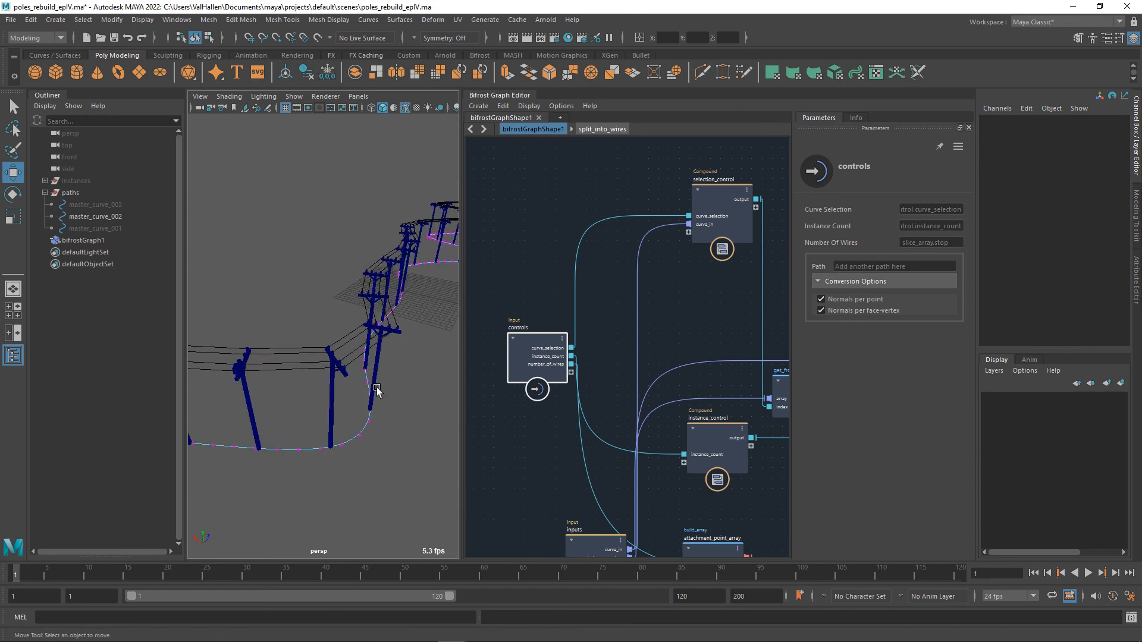
# Try moving one control vertex at master_curve_002's bend, undo the move, and reselect the whole curve.
pyautogui.click(362, 437)
pyautogui.moveTo(336, 422); pyautogui.dragTo(449, 489)
pyautogui.hotkey('ctrl', 'z')
pyautogui.scroll(-5, 359, 428)
pyautogui.keyDown('alt'); pyautogui.moveTo(359, 428); pyautogui.dragTo(375, 431, button='middle'); pyautogui.keyUp('alt')
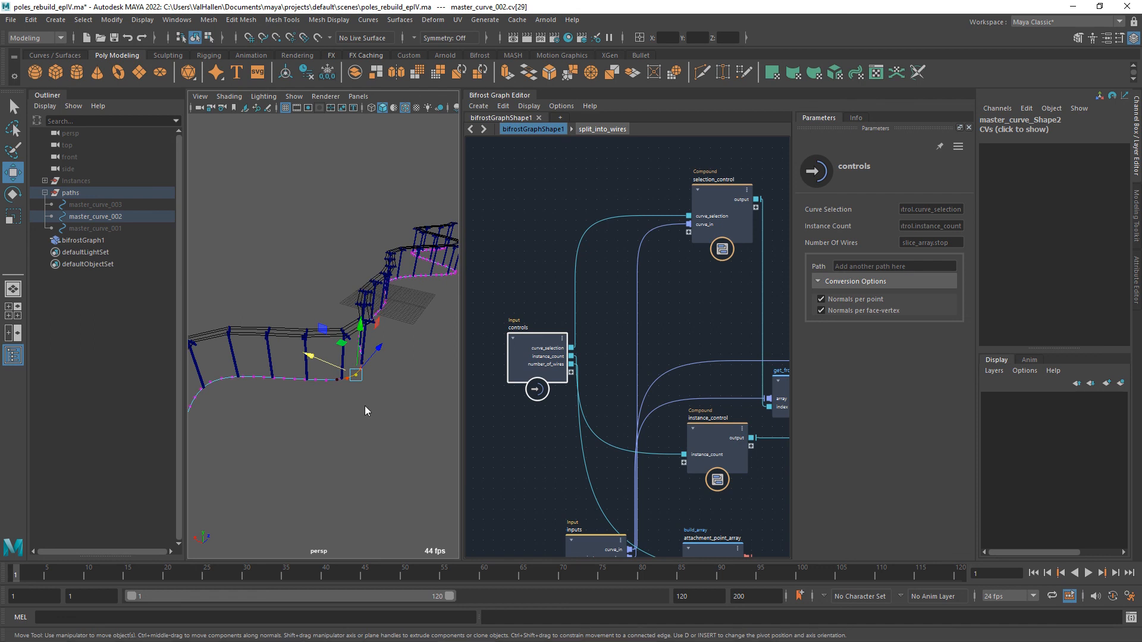
pyautogui.moveTo(364, 337); pyautogui.dragTo(433, 328, button='right')
pyautogui.scroll(-6, 421, 370)
pyautogui.keyDown('alt'); pyautogui.moveTo(420, 383); pyautogui.dragTo(436, 423, button='middle'); pyautogui.keyUp('alt')
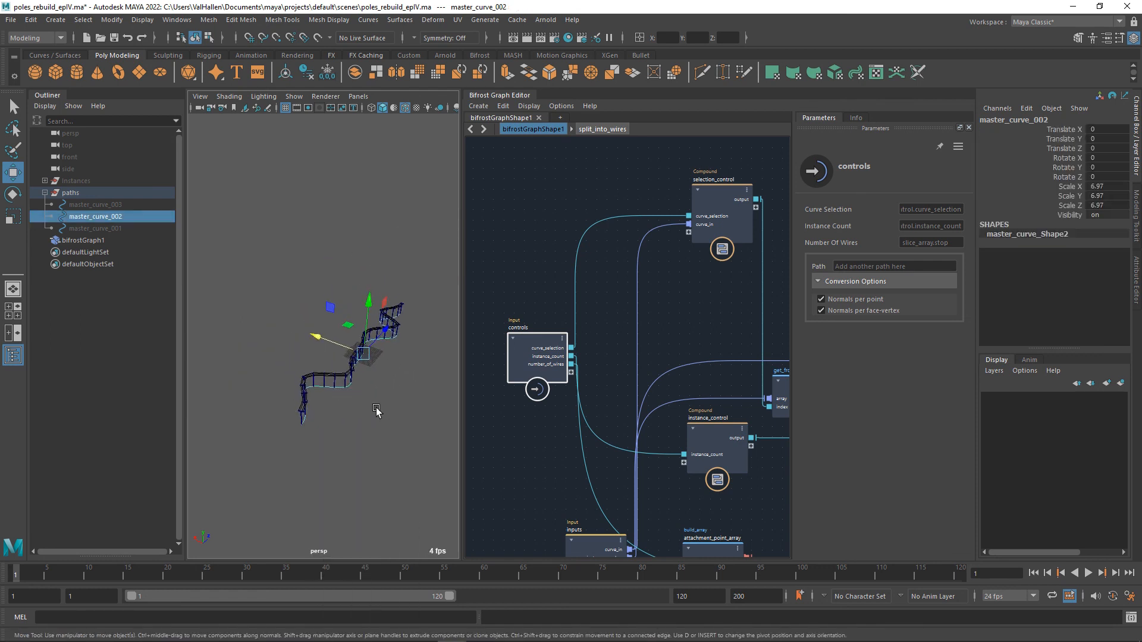
pyautogui.moveTo(374, 407)
pyautogui.keyDown('alt'); pyautogui.mouseDown()
pyautogui.moveTo(369, 415)
pyautogui.moveTo(382, 412)
pyautogui.mouseUp(); pyautogui.keyUp('alt')
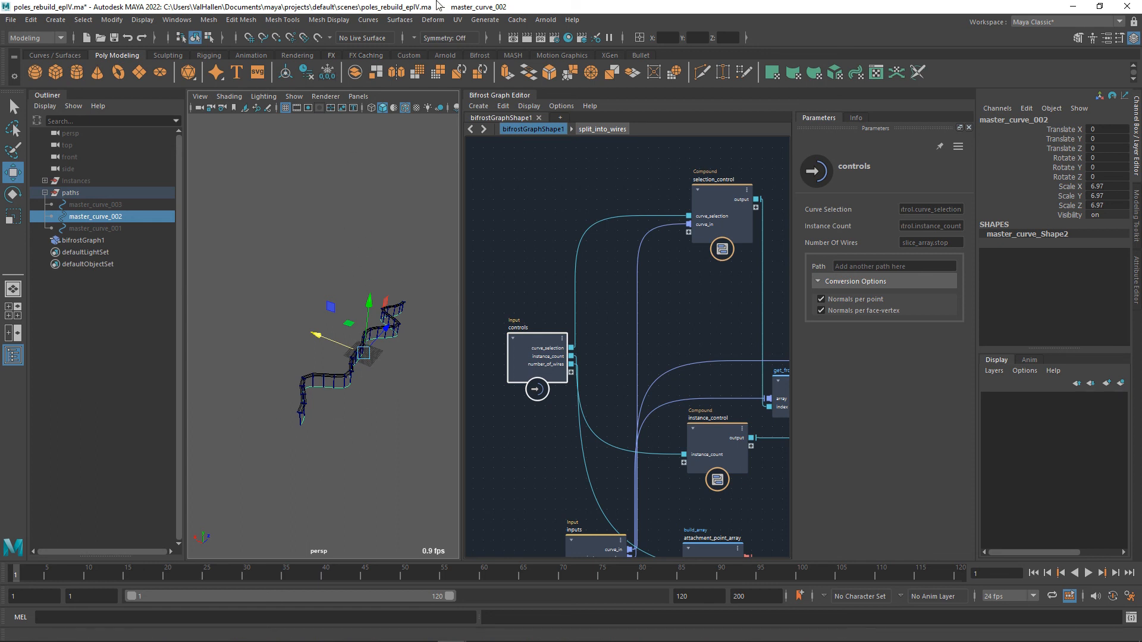
# Rebuild master_curve_002 with 12 spans, keeping the uniform type and cubic degree.
pyautogui.click(369, 19)
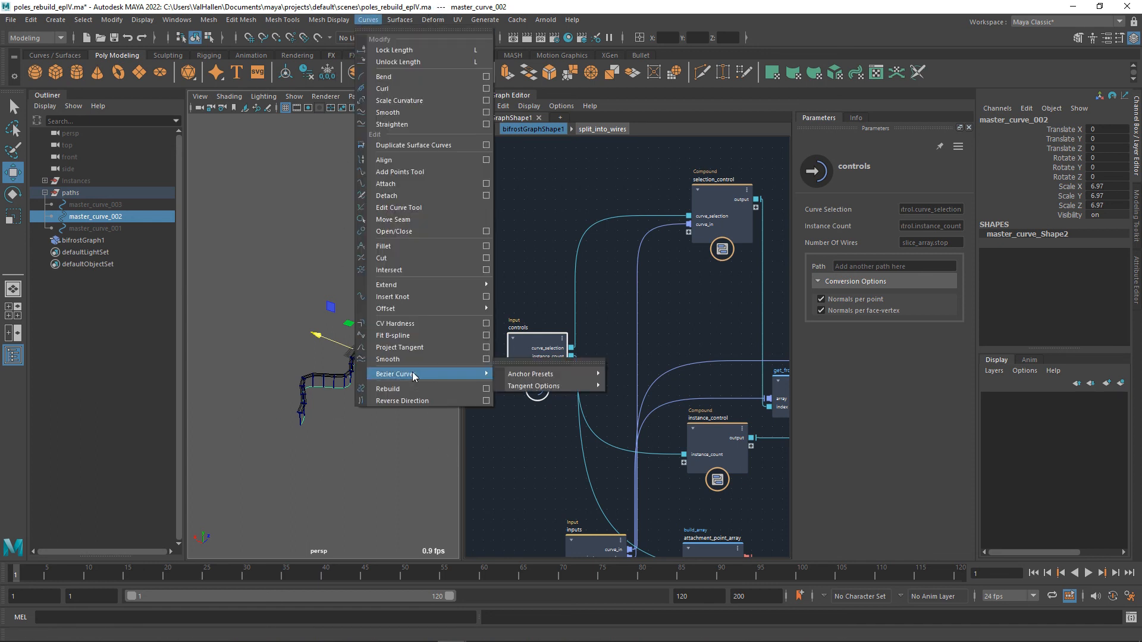
pyautogui.click(482, 389)
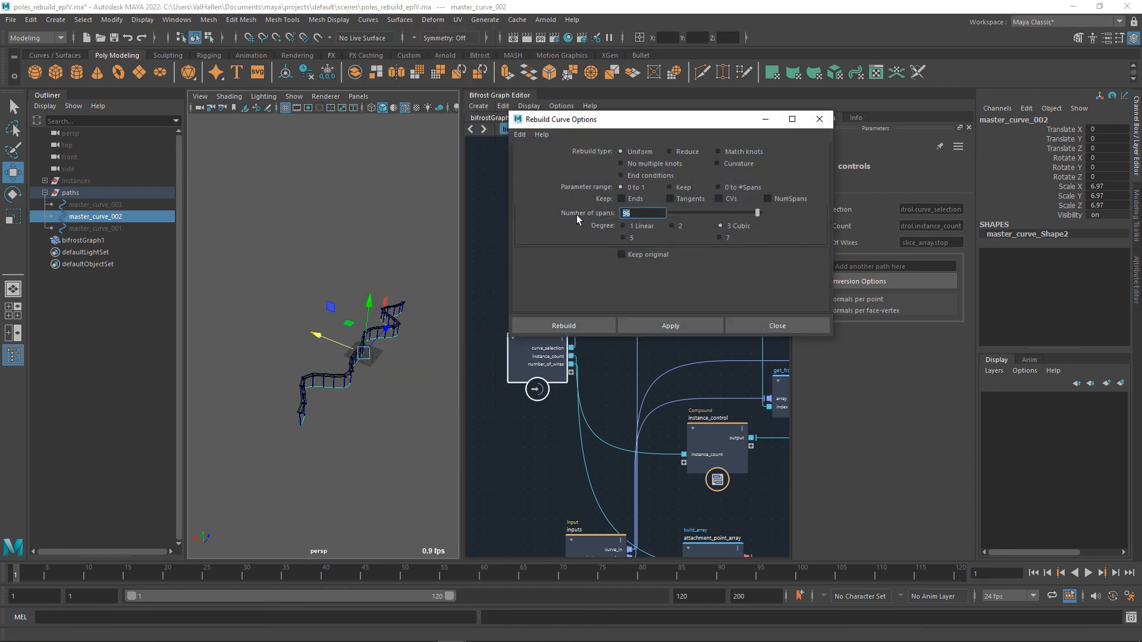
pyautogui.write('12')
pyautogui.press('Return')
pyautogui.click(580, 328)
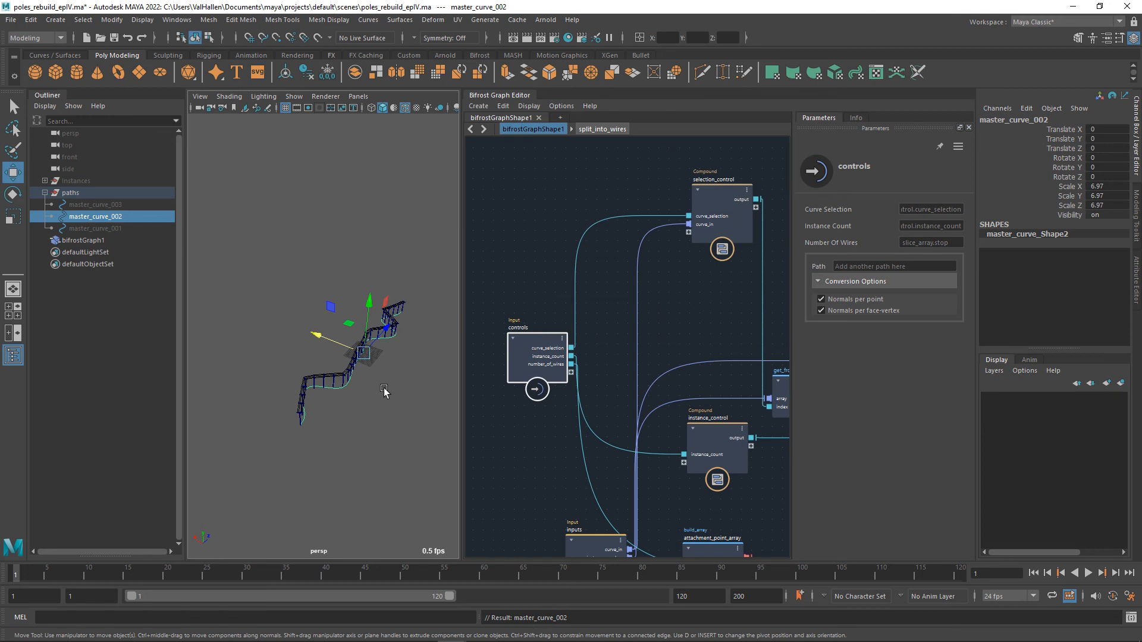
# Reshape master_curve_002 by selecting a run of control vertices along the bend and rotating them, then deselect the curve.
pyautogui.moveTo(384, 387)
pyautogui.keyDown('alt'); pyautogui.mouseDown()
pyautogui.moveTo(356, 439)
pyautogui.moveTo(358, 394)
pyautogui.moveTo(357, 426)
pyautogui.moveTo(381, 403)
pyautogui.moveTo(394, 426)
pyautogui.moveTo(317, 400)
pyautogui.moveTo(324, 390)
pyautogui.moveTo(370, 393)
pyautogui.moveTo(374, 331)
pyautogui.moveTo(372, 362)
pyautogui.moveTo(420, 306)
pyautogui.moveTo(416, 283)
pyautogui.moveTo(392, 333)
pyautogui.moveTo(400, 319)
pyautogui.moveTo(402, 383)
pyautogui.moveTo(387, 402)
pyautogui.moveTo(389, 387)
pyautogui.moveTo(367, 381)
pyautogui.mouseUp(); pyautogui.keyUp('alt')
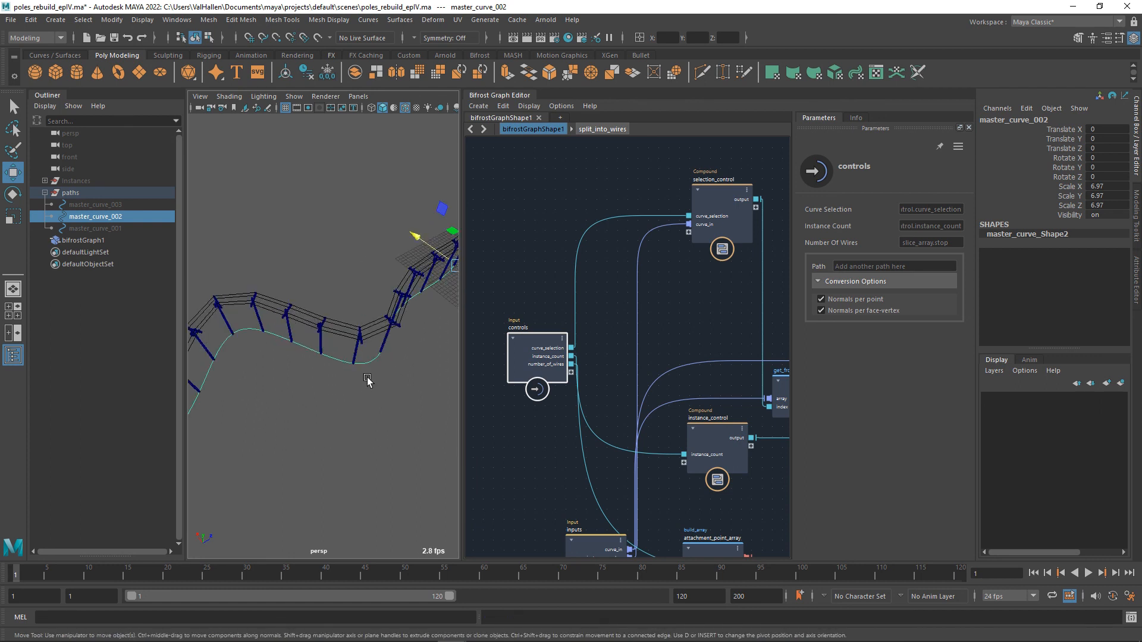
pyautogui.moveTo(364, 365); pyautogui.dragTo(286, 338, button='right')
pyautogui.moveTo(297, 404); pyautogui.dragTo(423, 333)
pyautogui.moveTo(322, 310); pyautogui.dragTo(316, 335)
pyautogui.press('e')
pyautogui.moveTo(357, 408)
pyautogui.mouseDown()
pyautogui.moveTo(398, 406)
pyautogui.moveTo(356, 390)
pyautogui.mouseUp()
pyautogui.keyDown('alt'); pyautogui.moveTo(287, 429); pyautogui.dragTo(360, 425, button='middle'); pyautogui.keyUp('alt')
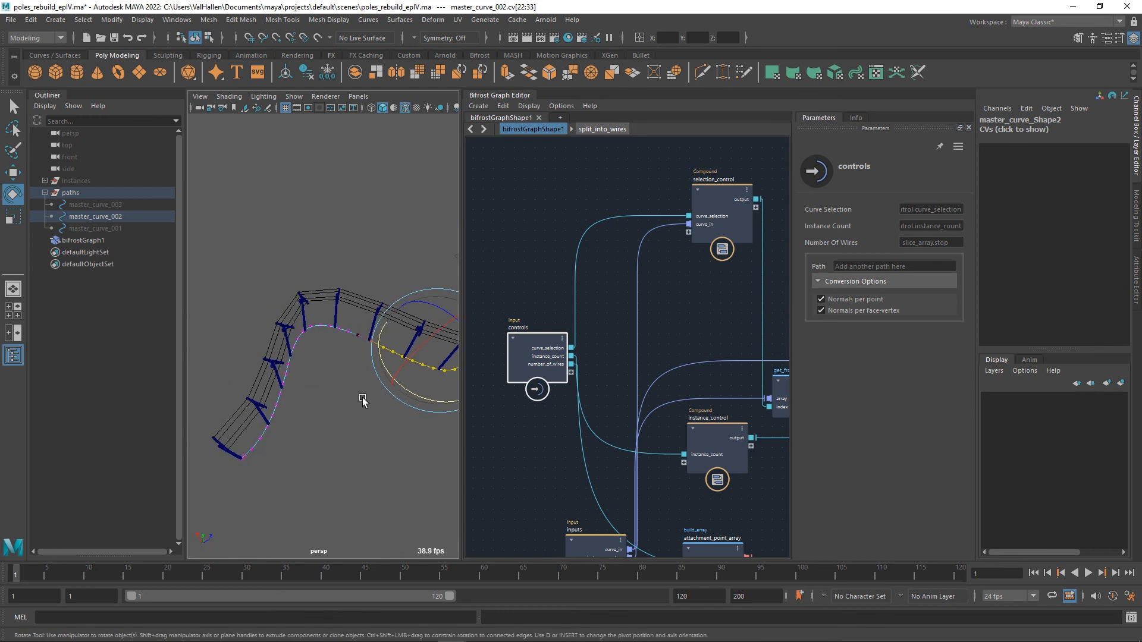
pyautogui.moveTo(352, 338); pyautogui.dragTo(394, 324, button='right')
pyautogui.scroll(-6, 371, 368)
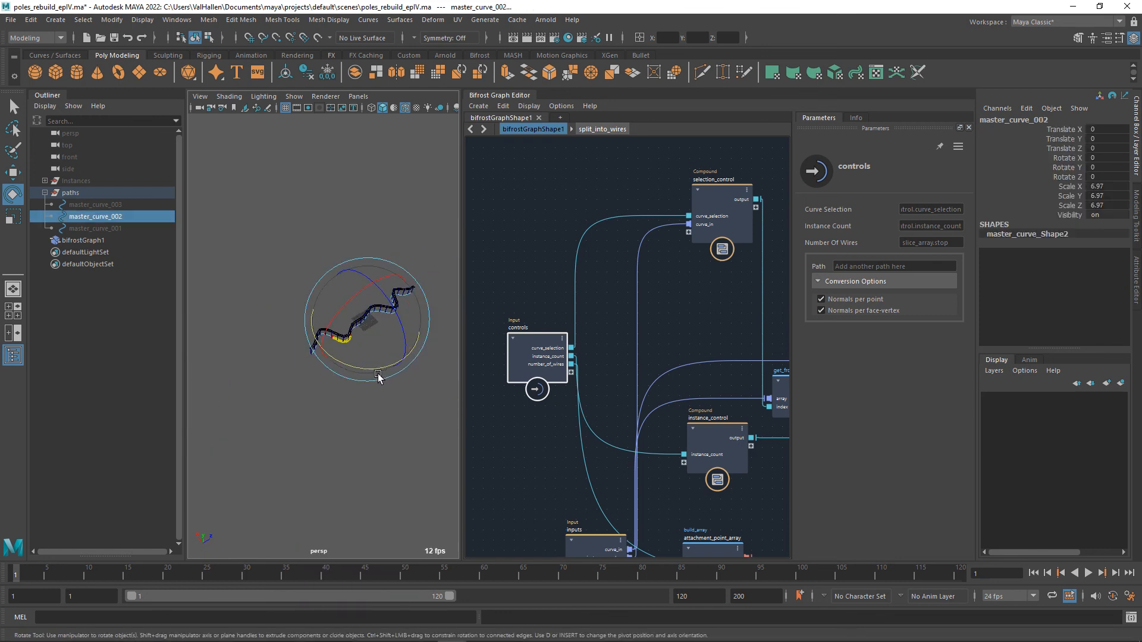
pyautogui.click(331, 428)
# Examine the reshaped pole row and its wires from above and up close at the crossarms.
pyautogui.scroll(5, 361, 397)
pyautogui.keyDown('alt'); pyautogui.moveTo(329, 428); pyautogui.dragTo(356, 476); pyautogui.keyUp('alt')
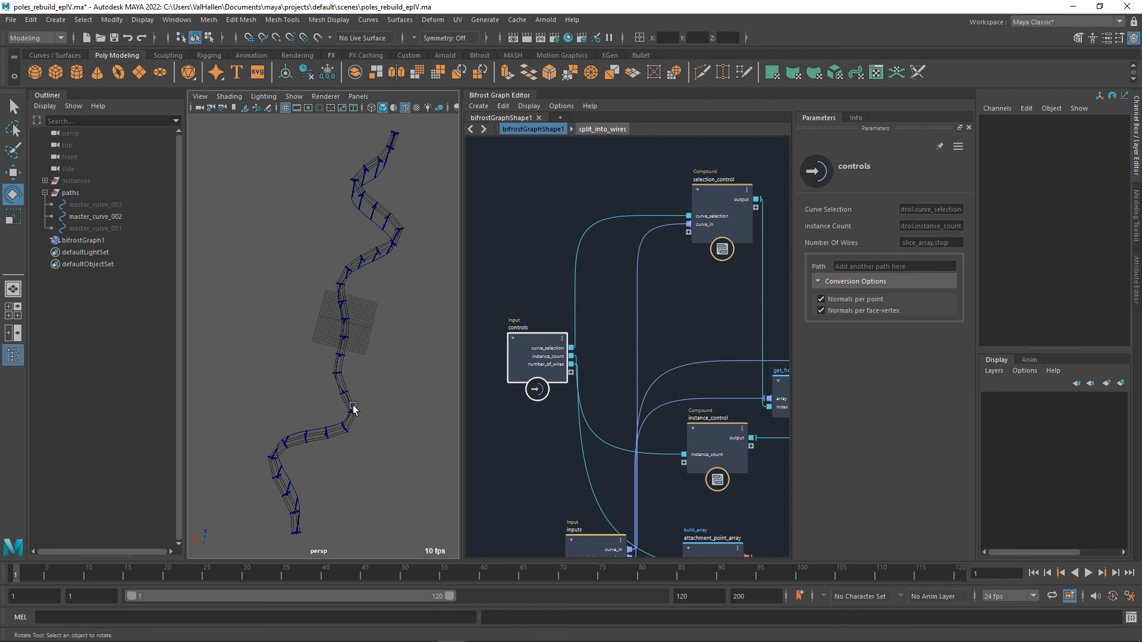
pyautogui.scroll(5, 352, 407)
pyautogui.scroll(-8, 407, 409)
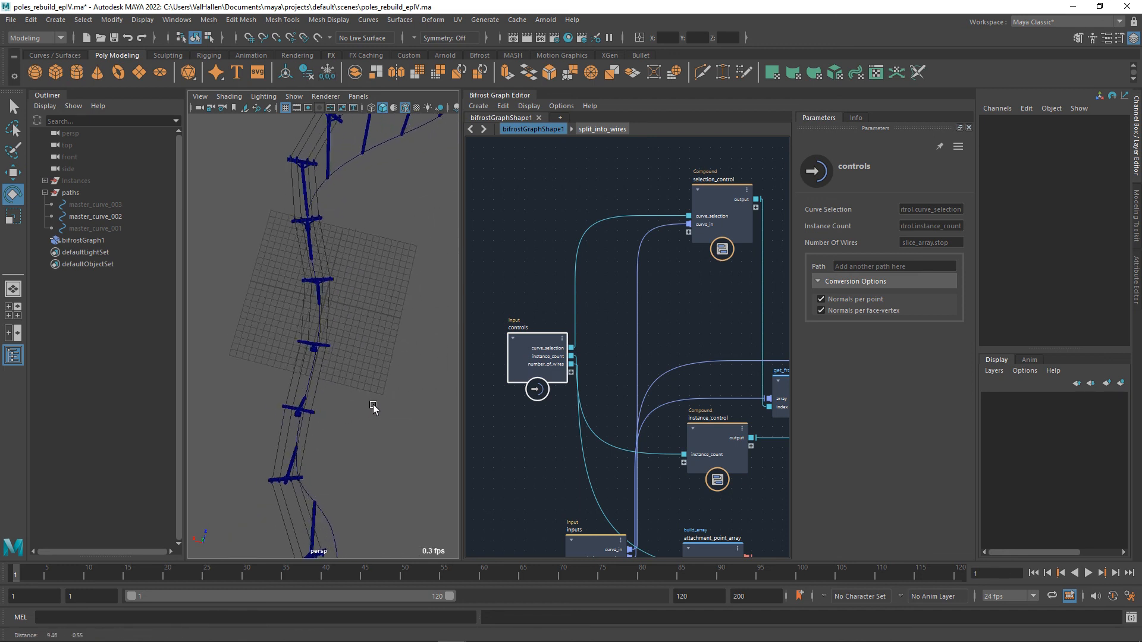
pyautogui.keyDown('alt'); pyautogui.moveTo(353, 412); pyautogui.dragTo(337, 360); pyautogui.keyUp('alt')
pyautogui.keyDown('alt'); pyautogui.moveTo(353, 369); pyautogui.dragTo(227, 376, button='middle'); pyautogui.keyUp('alt')
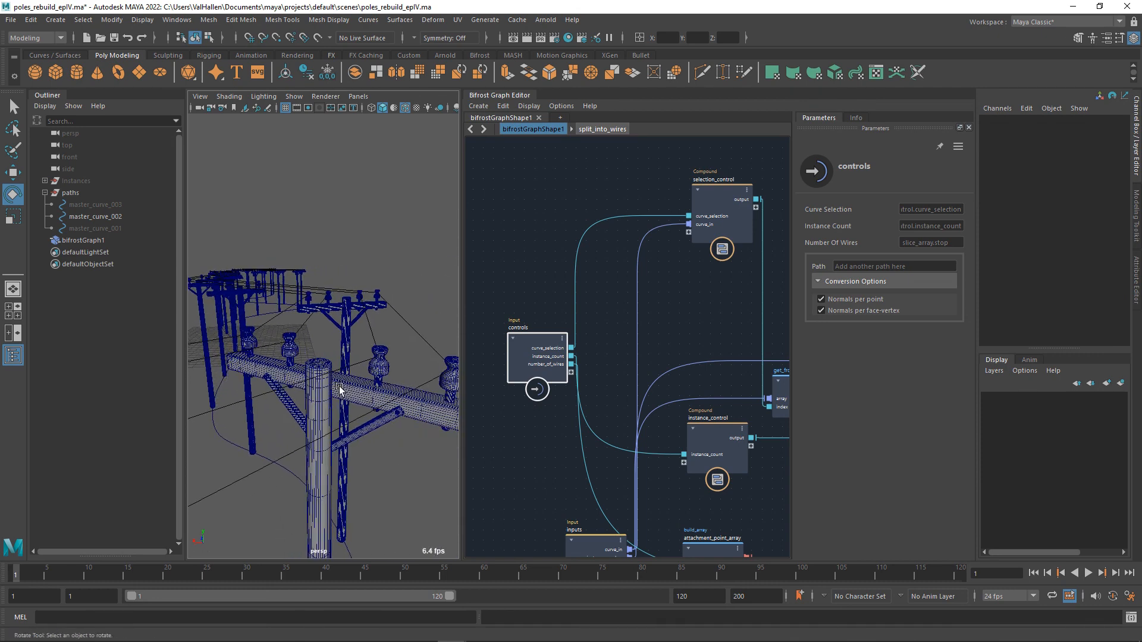
pyautogui.click(368, 372)
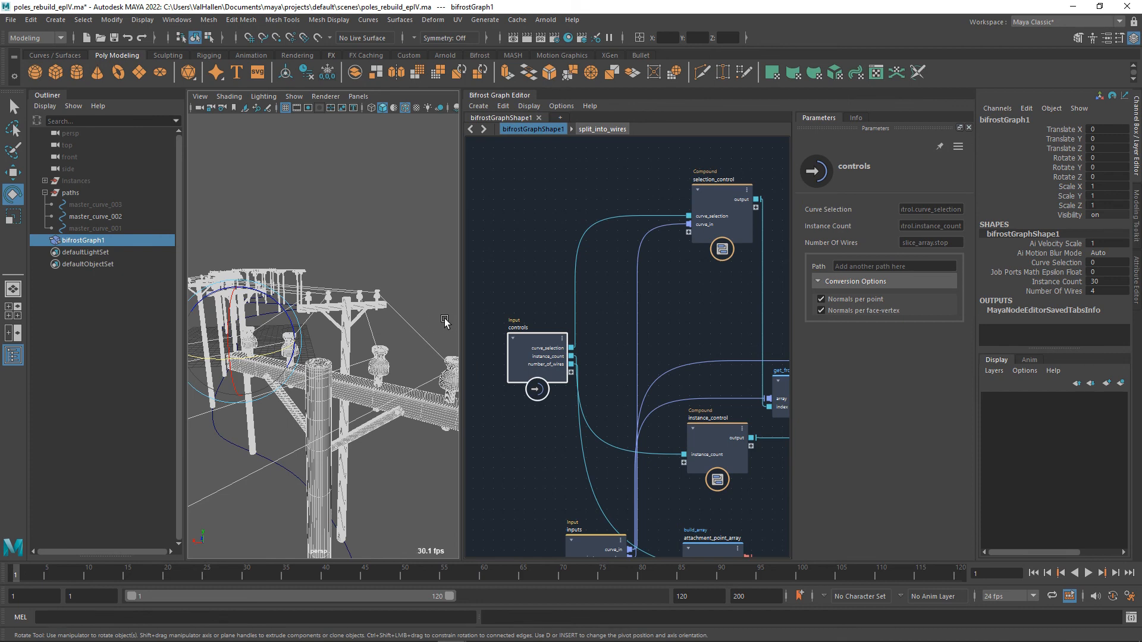
pyautogui.click(395, 304)
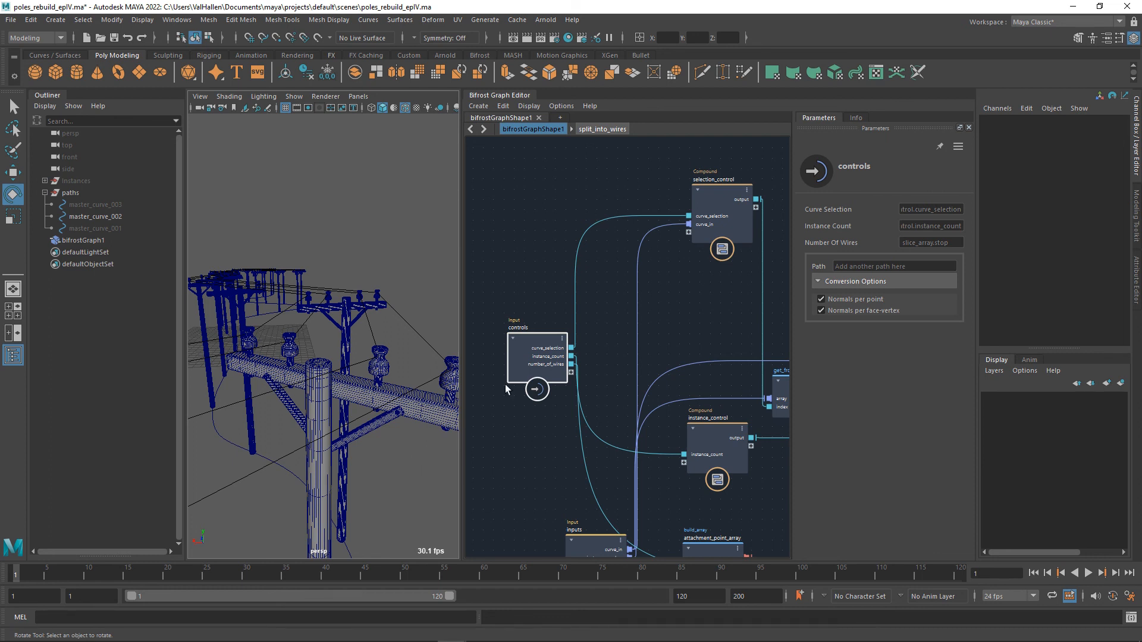
pyautogui.moveTo(535, 347); pyautogui.dragTo(523, 327)
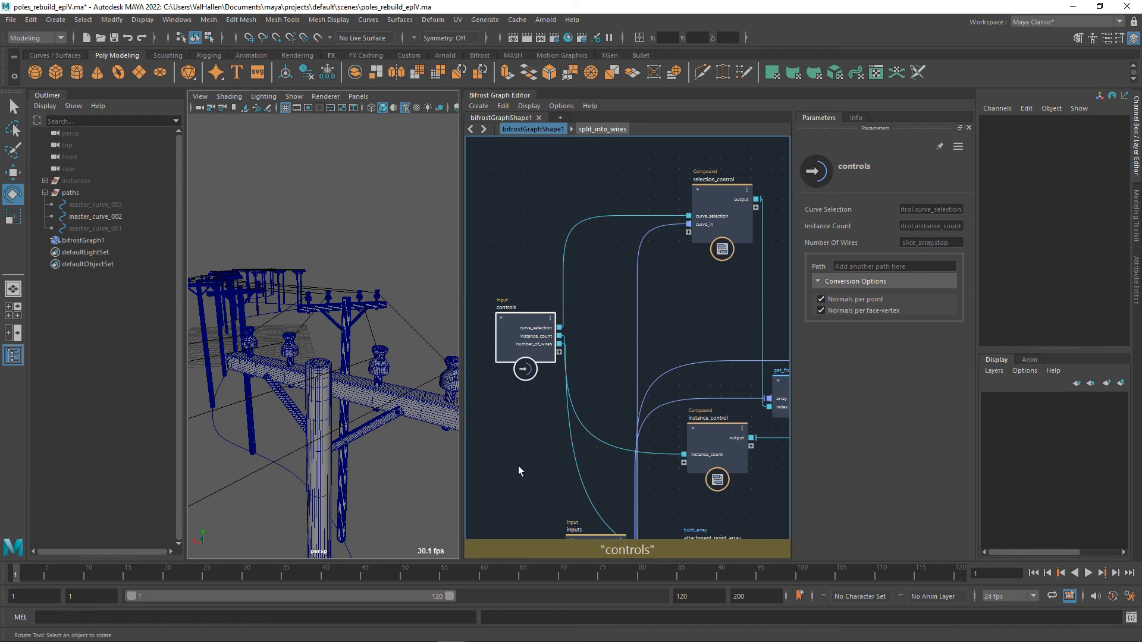
pyautogui.keyDown('alt'); pyautogui.moveTo(383, 397); pyautogui.dragTo(411, 359); pyautogui.keyUp('alt')
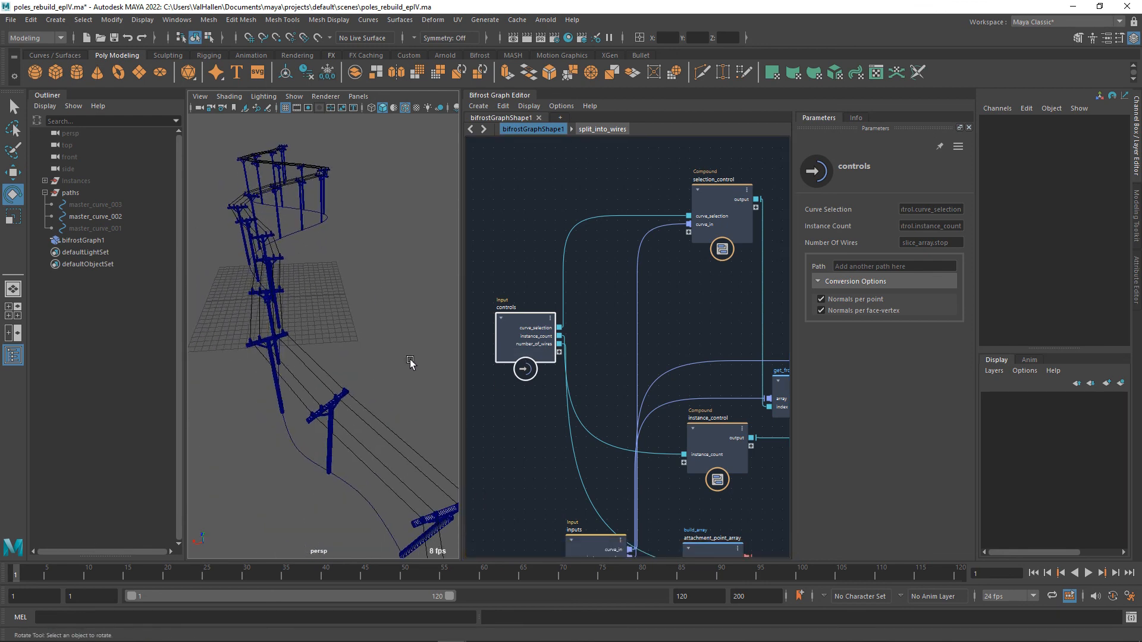